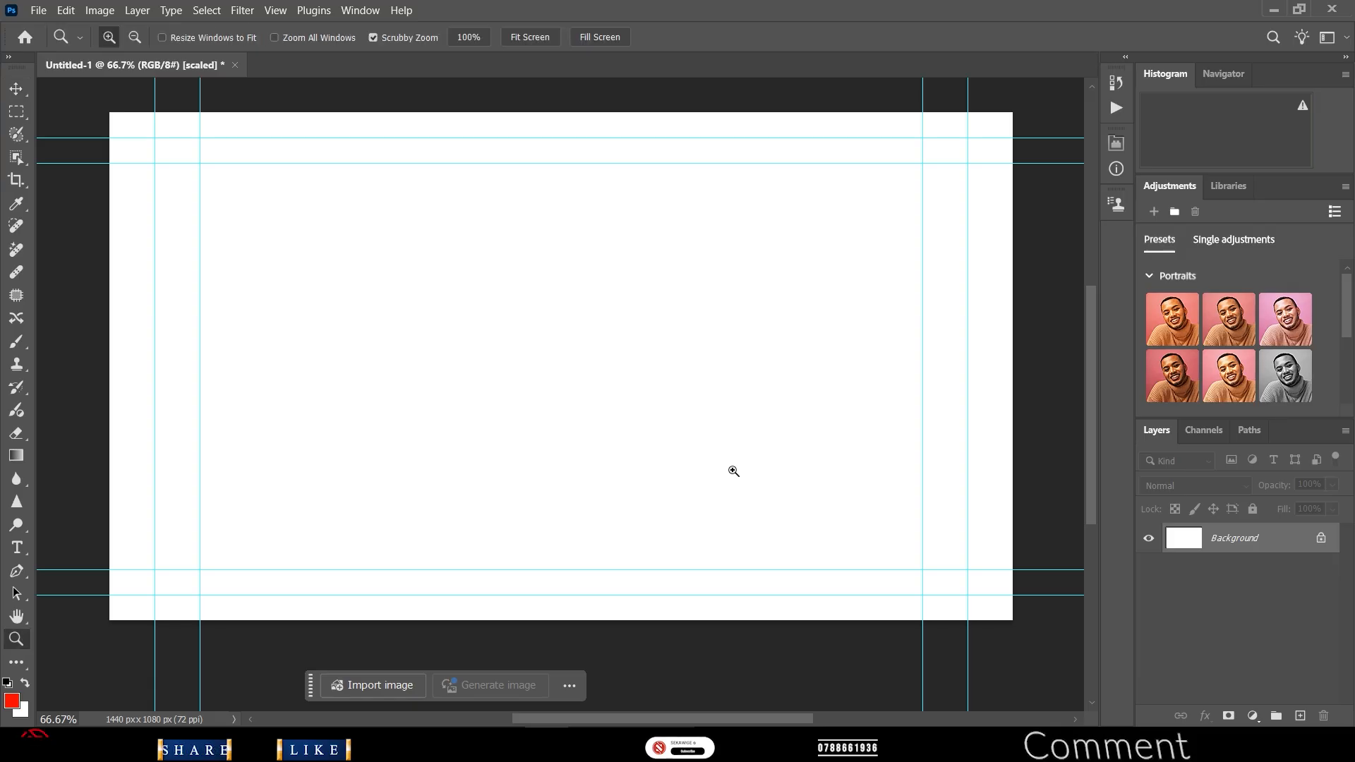
# - Zoom out to 50% so the whole blank canvas fits, and select the Polygon Tool
pyautogui.keyDown('alt'); pyautogui.click(735, 466); pyautogui.keyUp('alt')
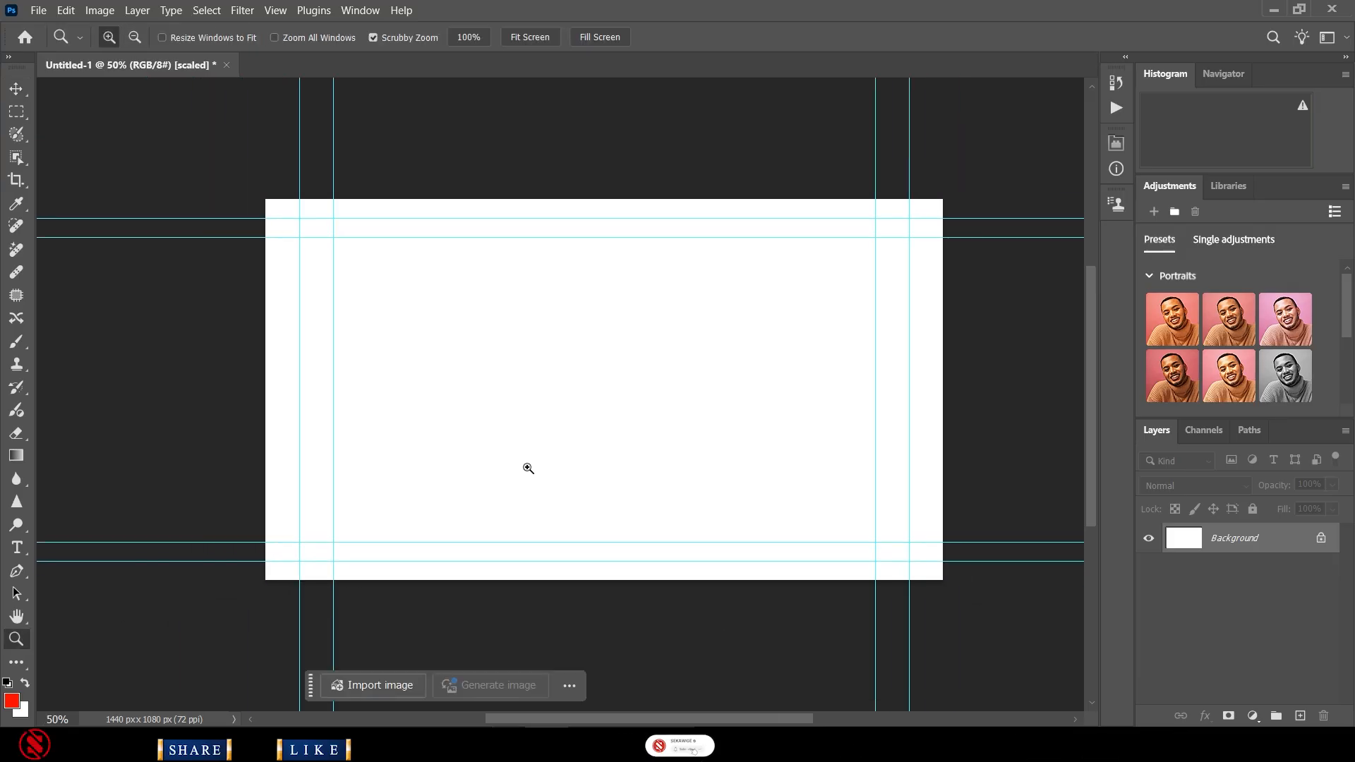
pyautogui.press('v')
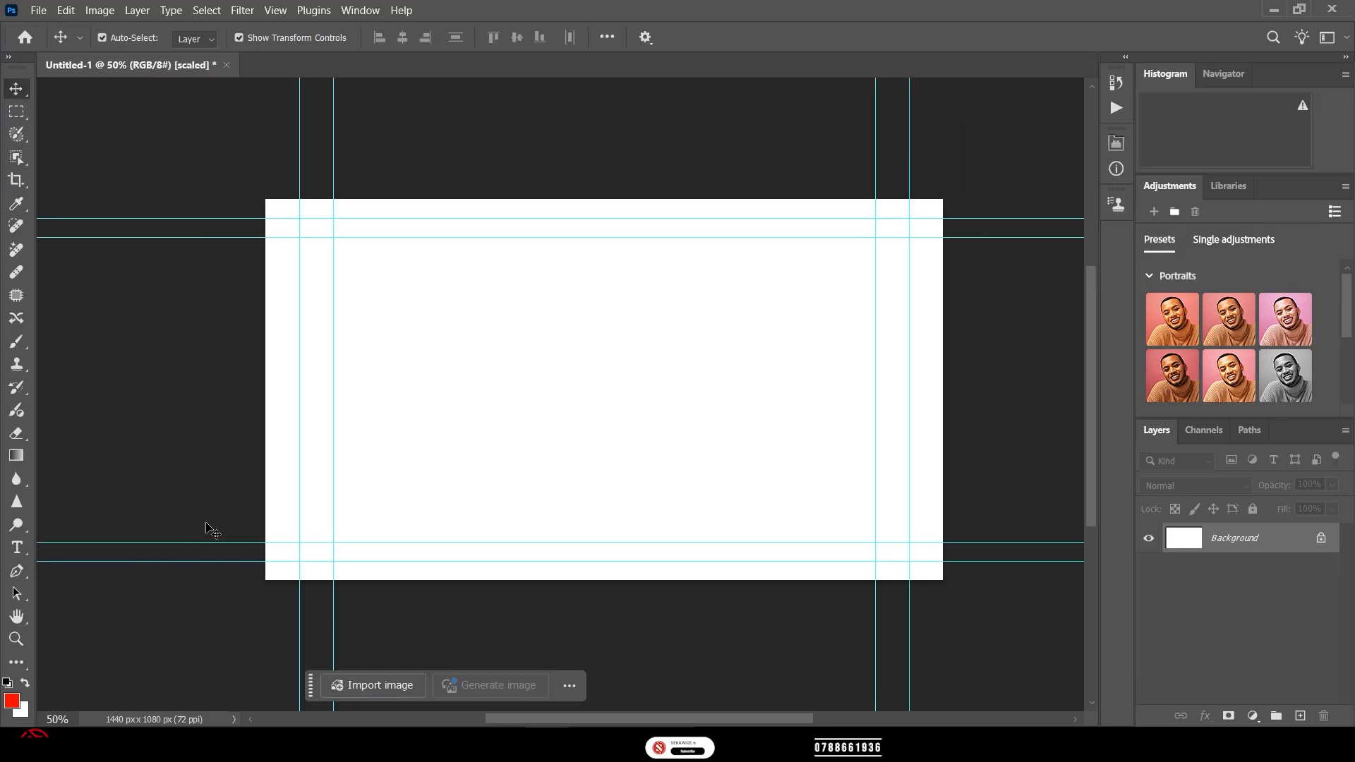
pyautogui.press('u')
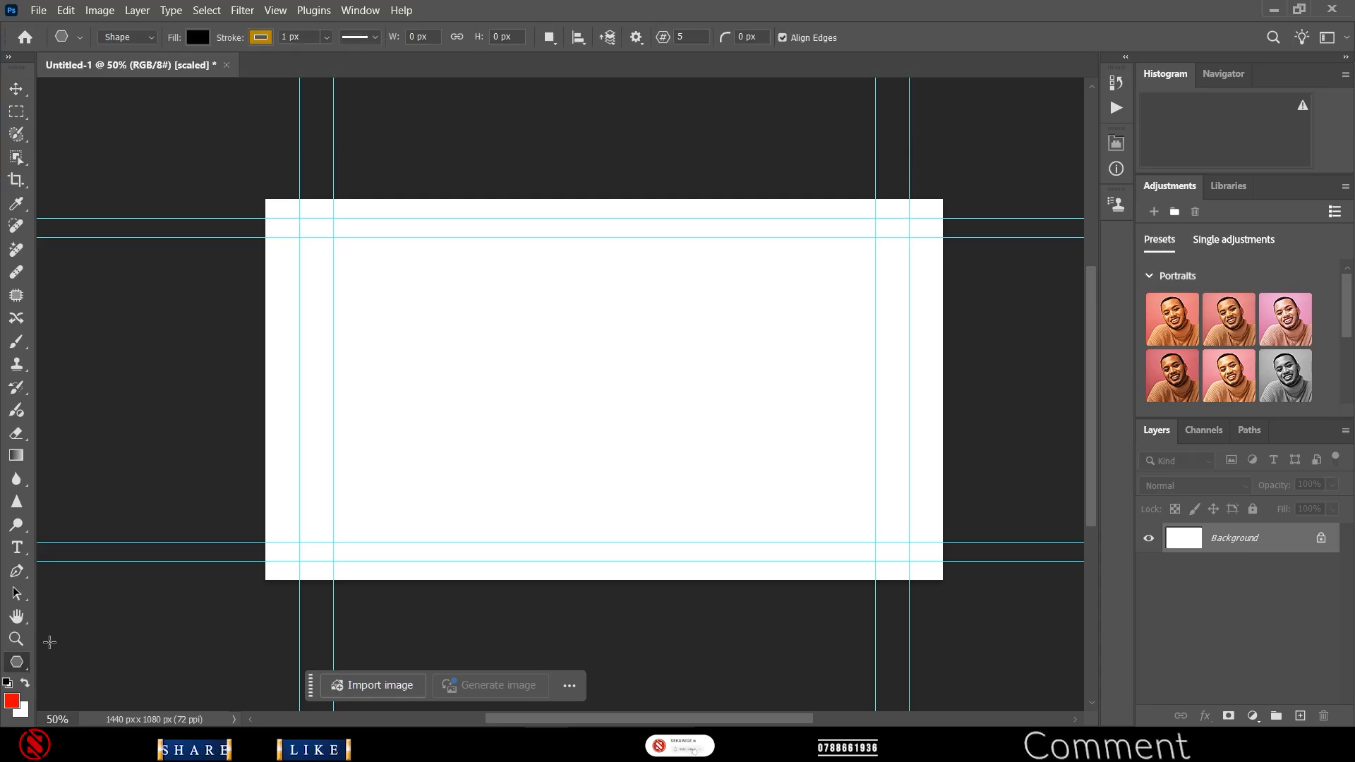
pyautogui.rightClick(23, 667)
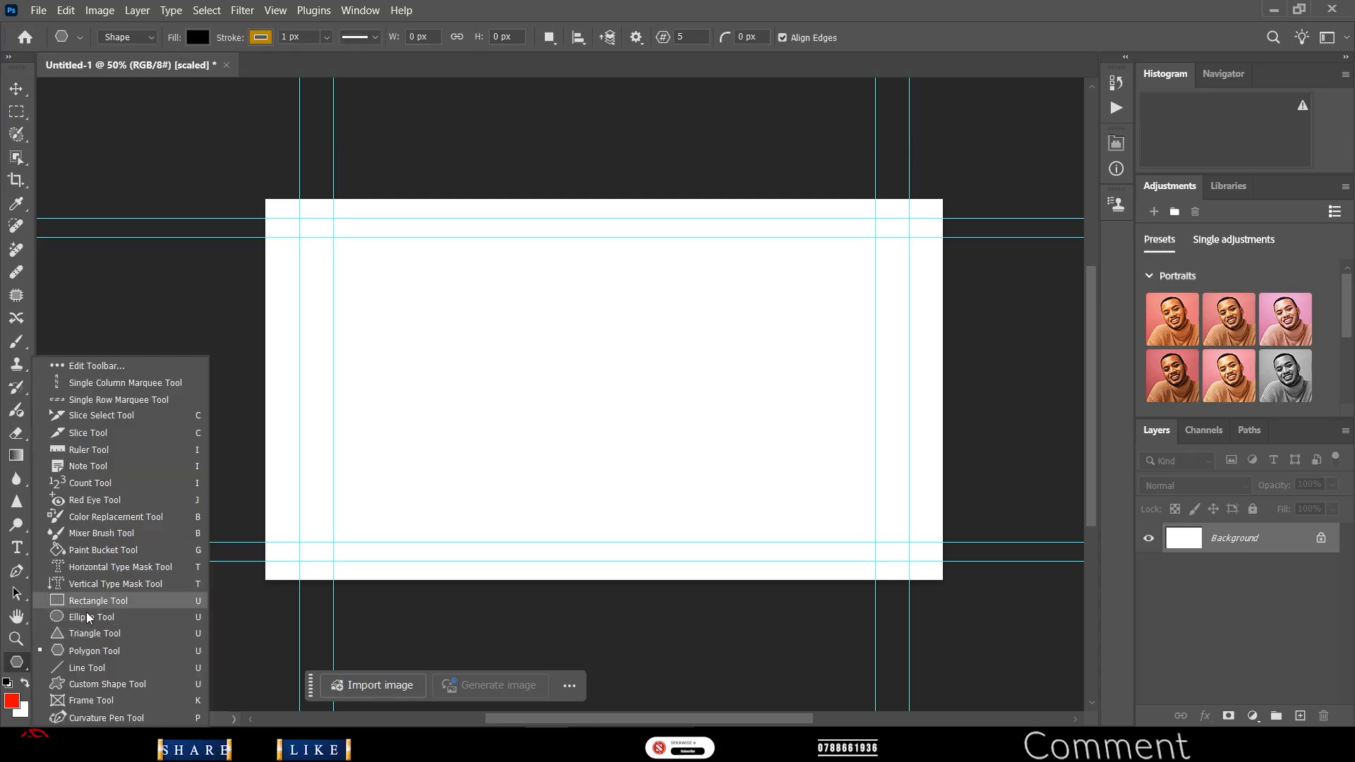
pyautogui.click(90, 655)
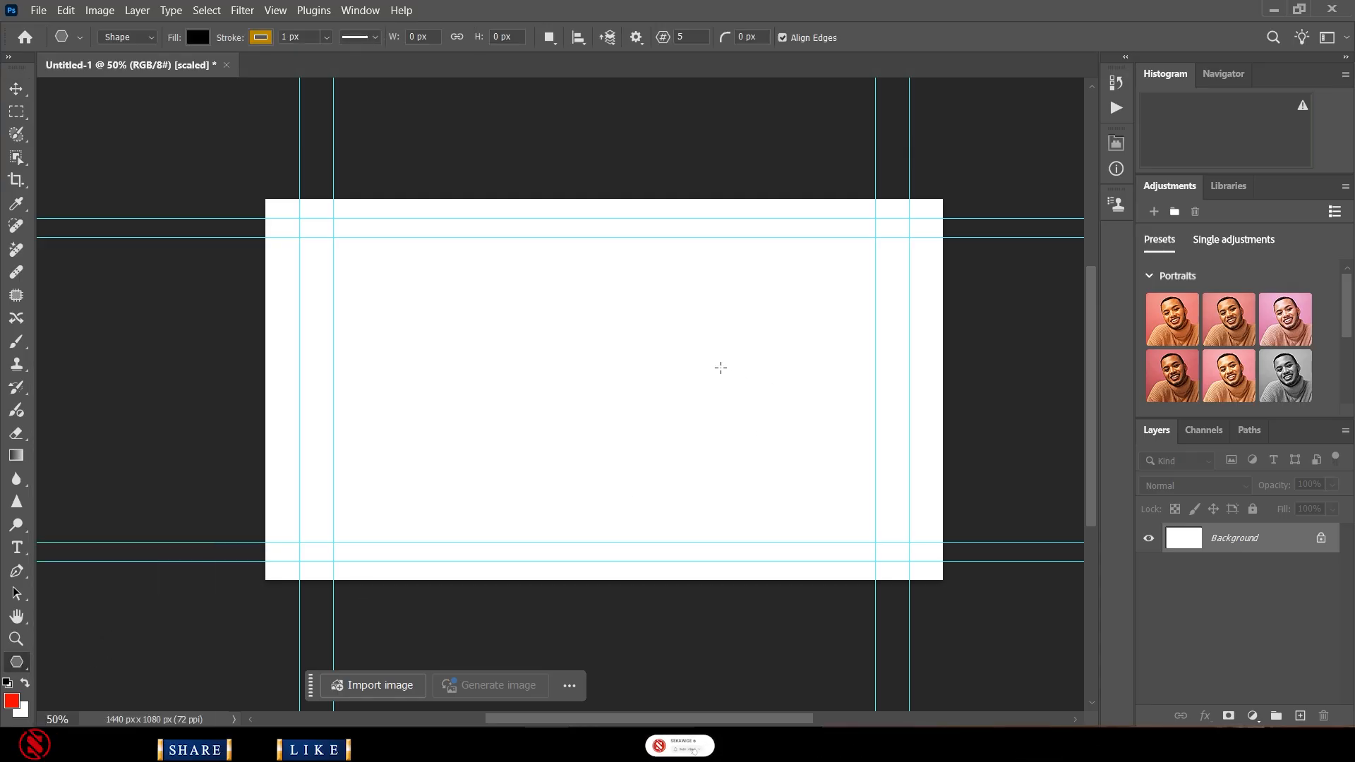
# - Draw a black pentagon over the canvas's right side and move it up and left
pyautogui.moveTo(629, 276); pyautogui.dragTo(1024, 650)
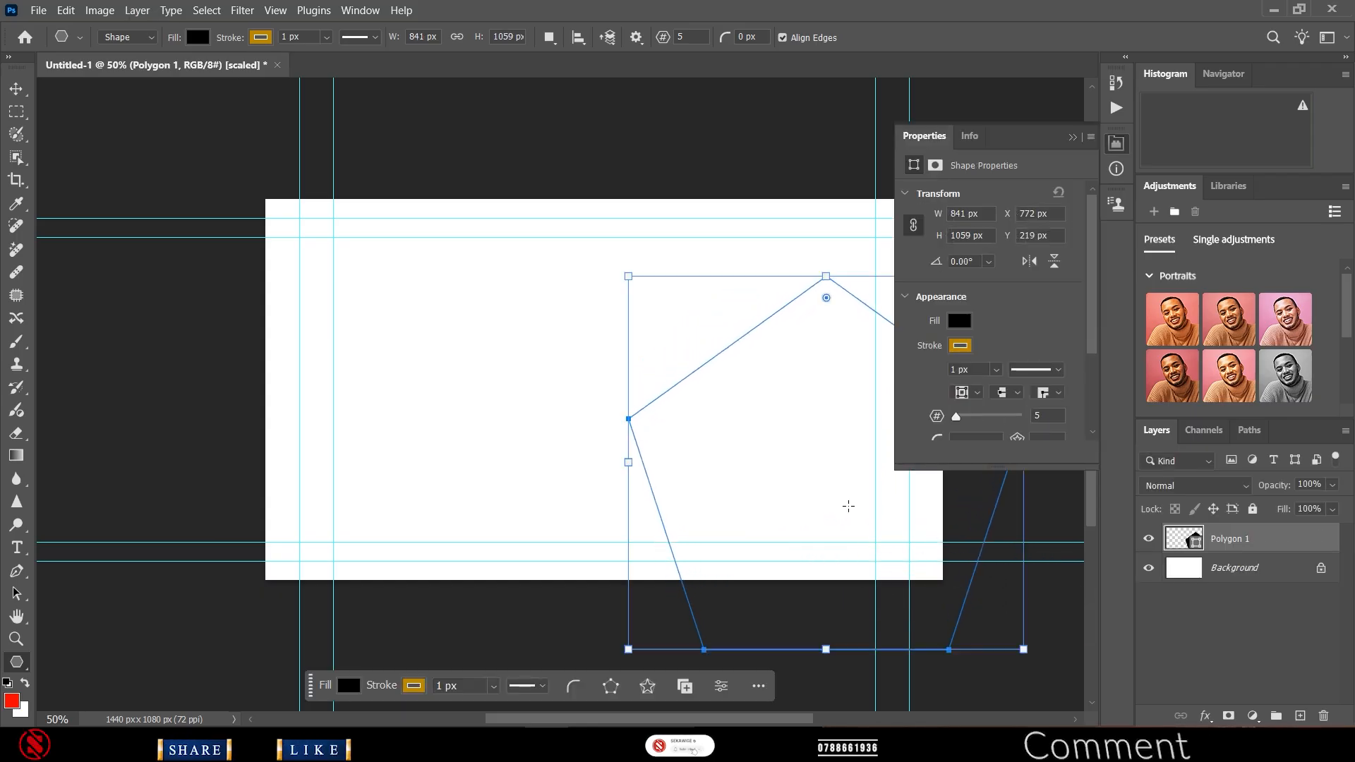
pyautogui.press('v')
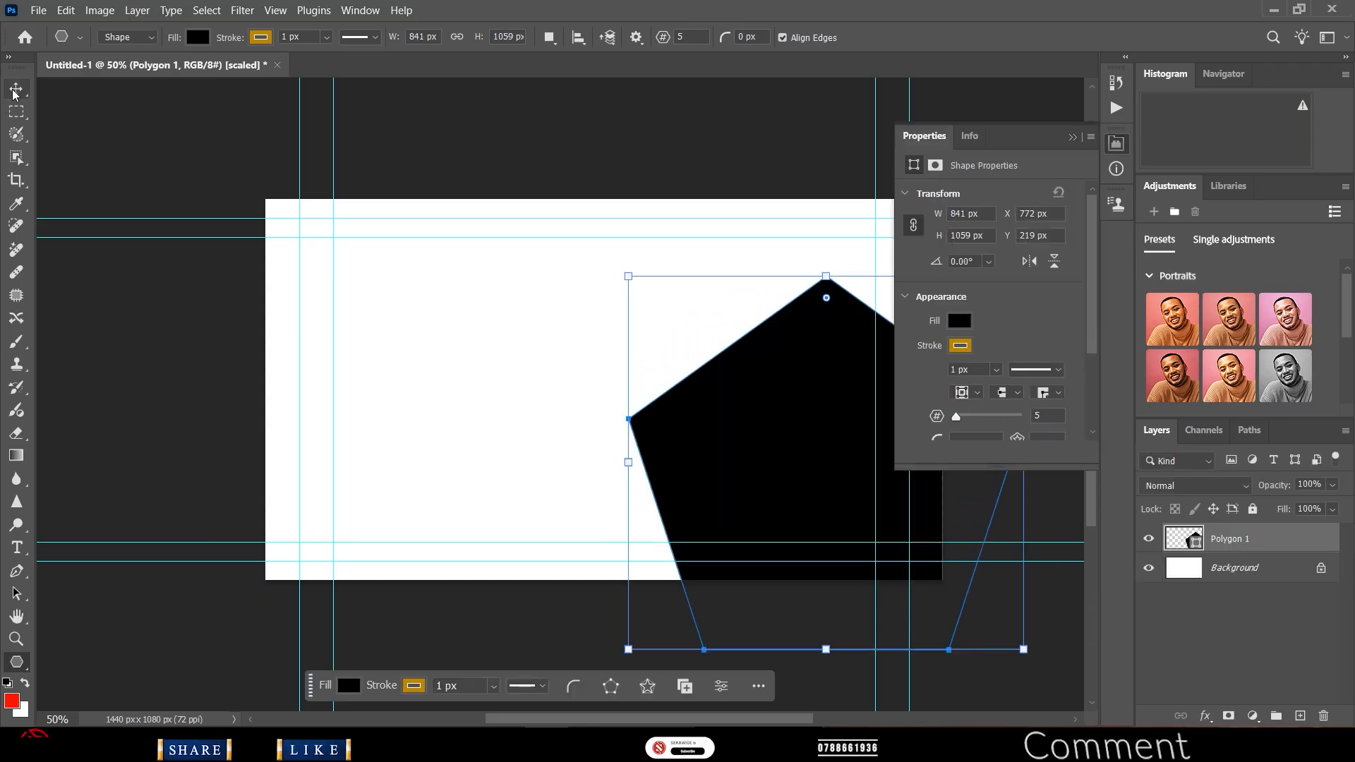
pyautogui.moveTo(754, 446); pyautogui.dragTo(715, 351)
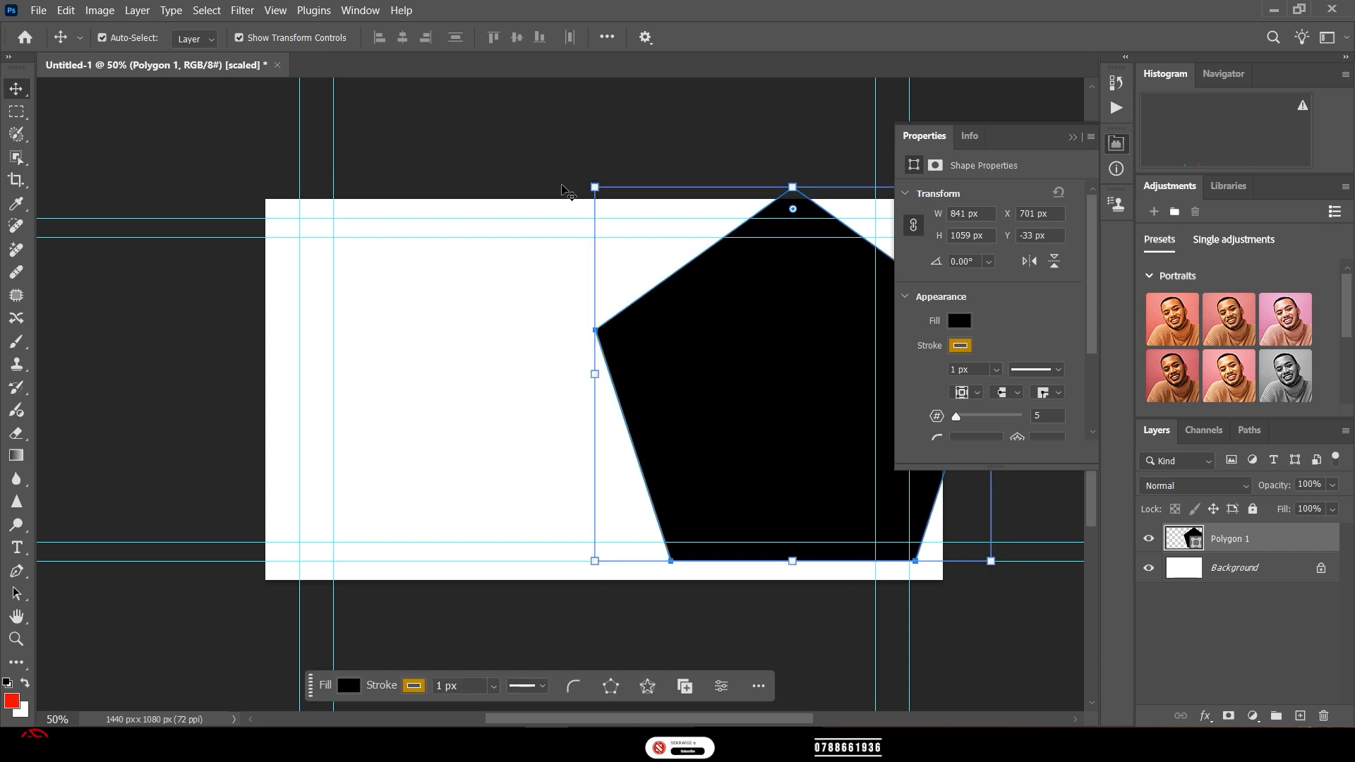
# - Enlarge the pentagon to about 1095 × 1379 px and rotate it so a point faces left
pyautogui.moveTo(595, 187); pyautogui.dragTo(510, 100)
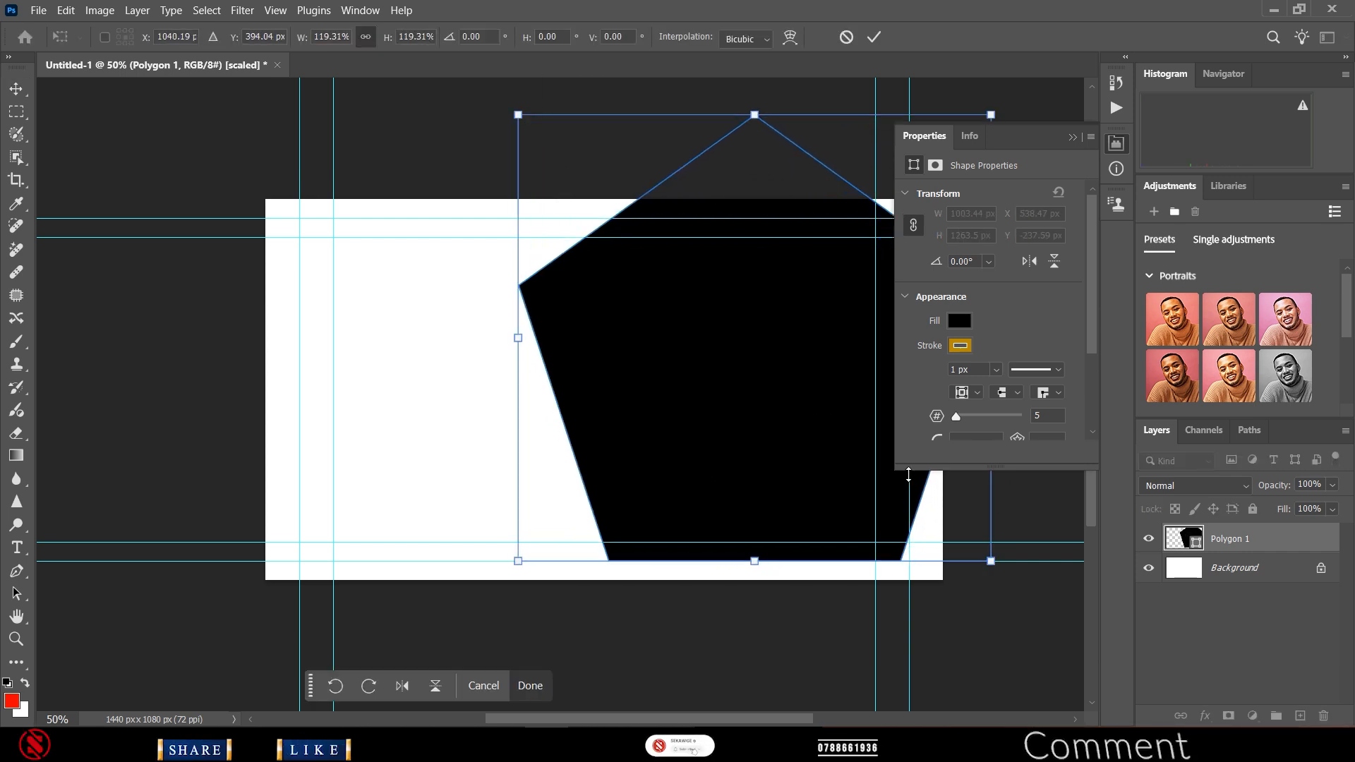
pyautogui.moveTo(991, 561); pyautogui.dragTo(1033, 600)
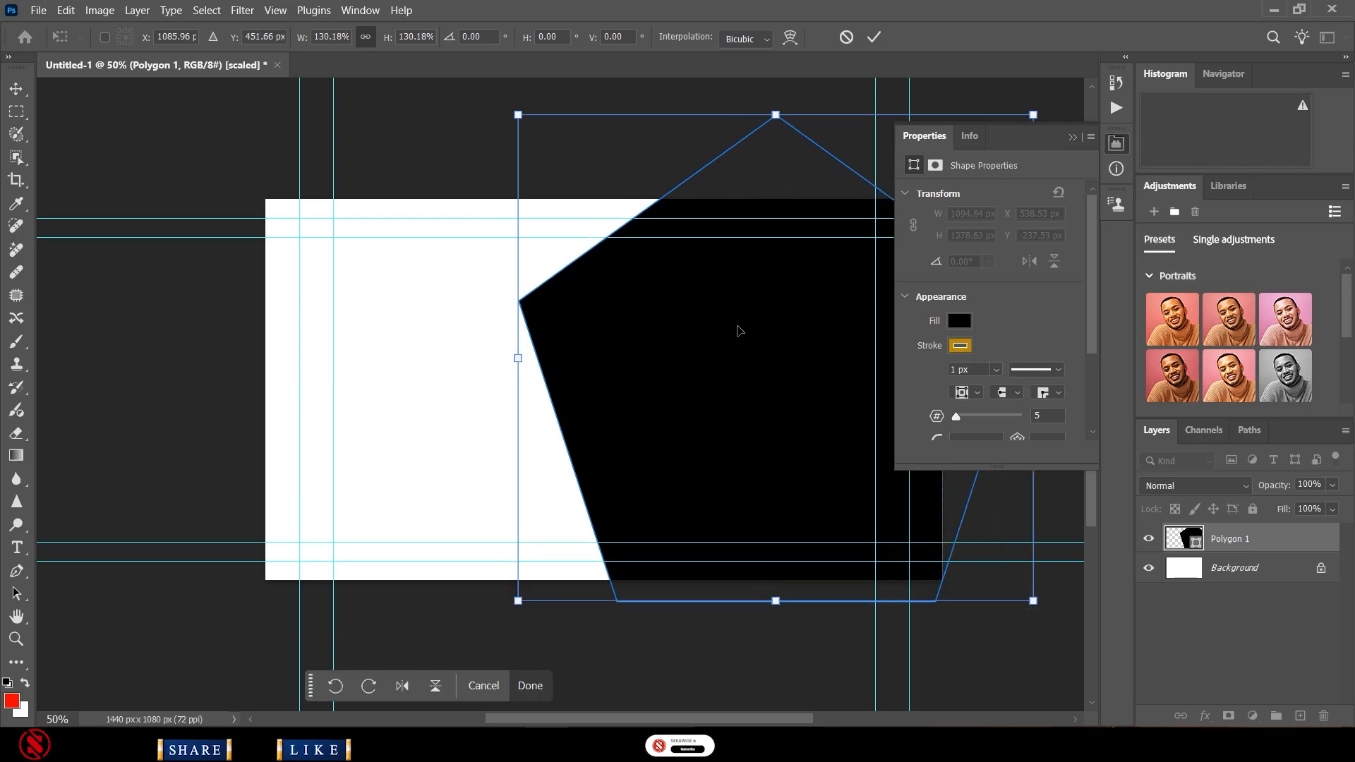
pyautogui.click(872, 39)
pyautogui.press('v')
pyautogui.moveTo(499, 296); pyautogui.dragTo(682, 110)
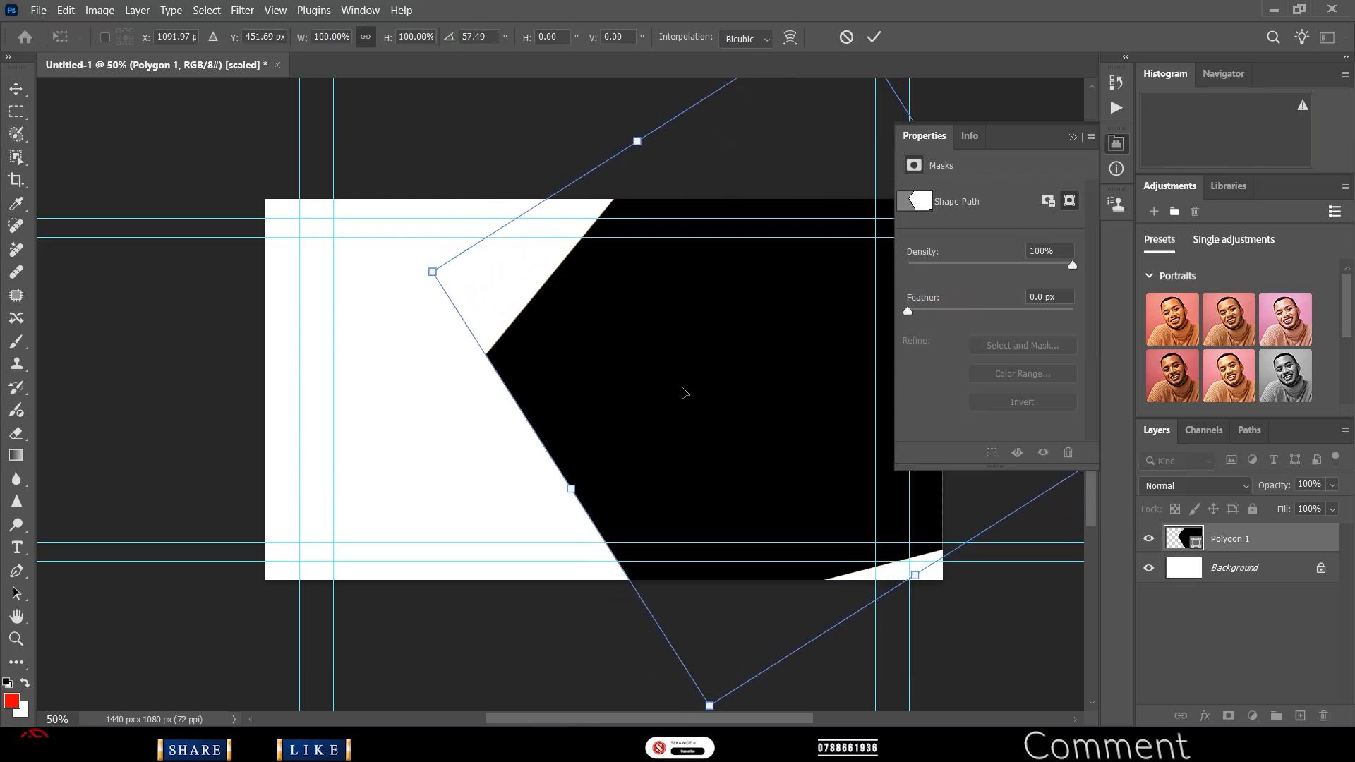
# - Scale the rotated pentagon to about 109% and shift it right so its left point reaches mid-canvas
pyautogui.moveTo(683, 392); pyautogui.dragTo(708, 410)
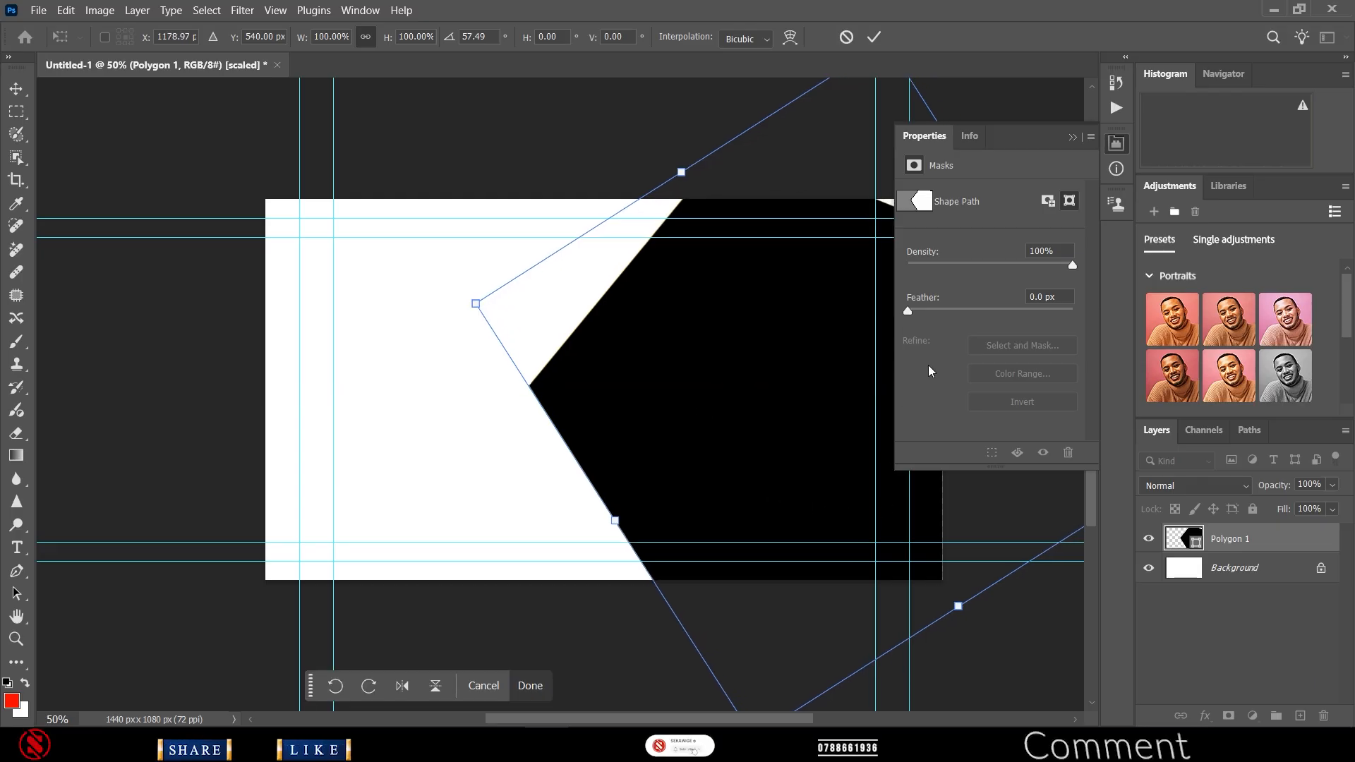
pyautogui.click(1113, 150)
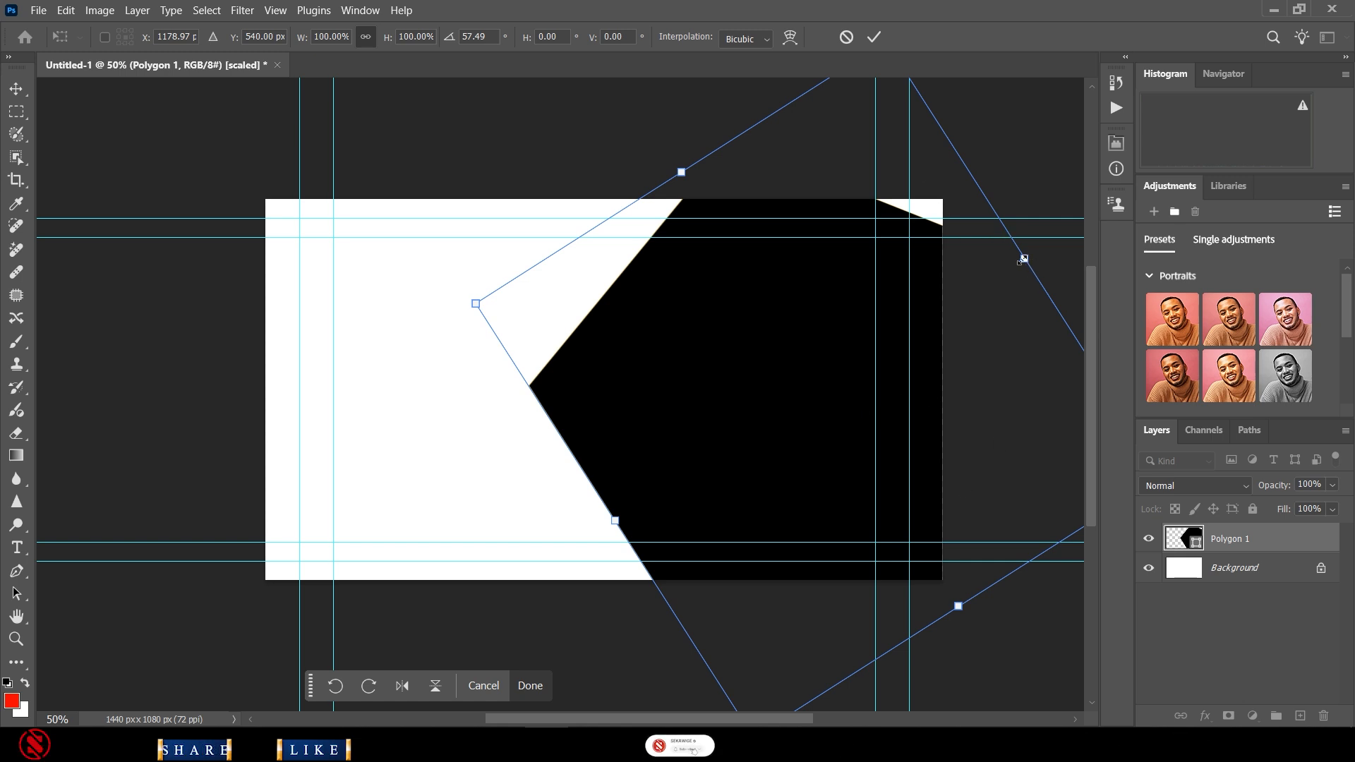
pyautogui.moveTo(1022, 259); pyautogui.dragTo(1066, 243)
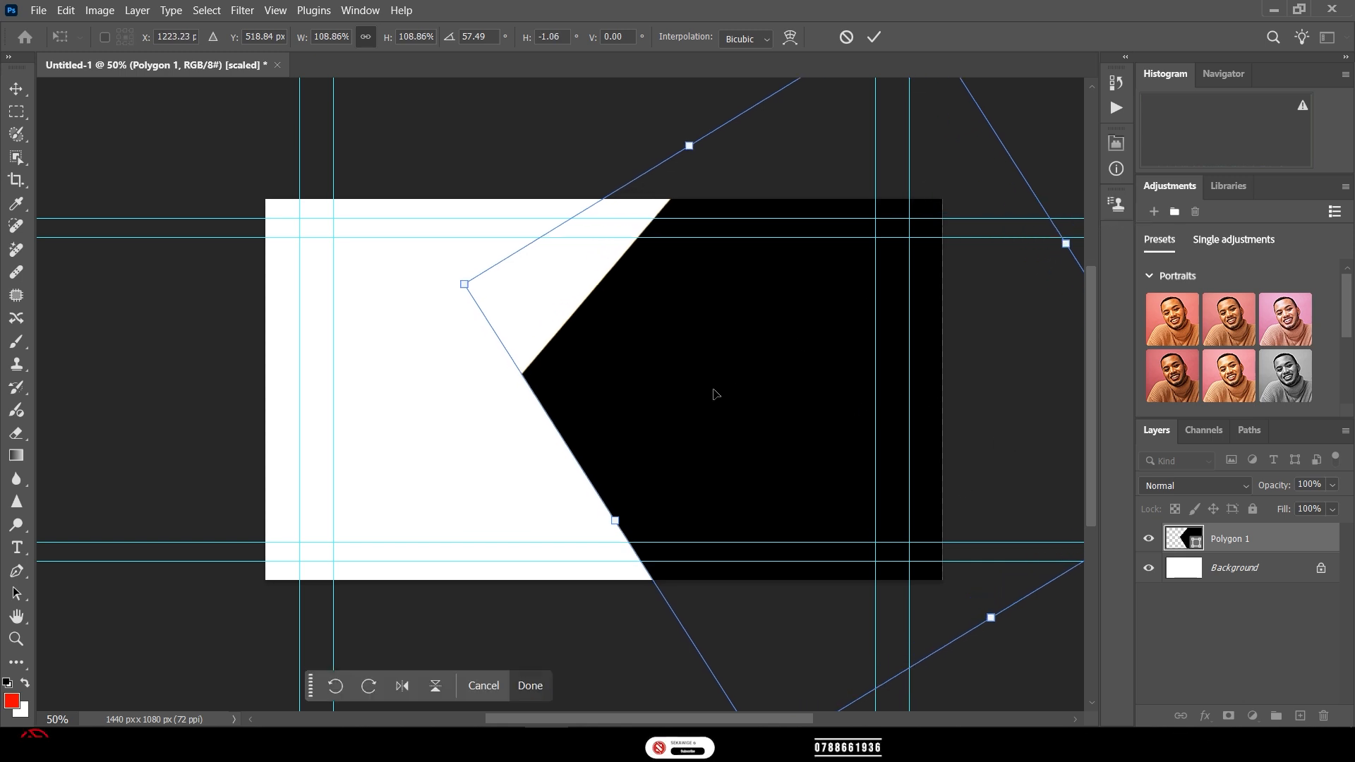
pyautogui.moveTo(713, 390); pyautogui.dragTo(722, 387)
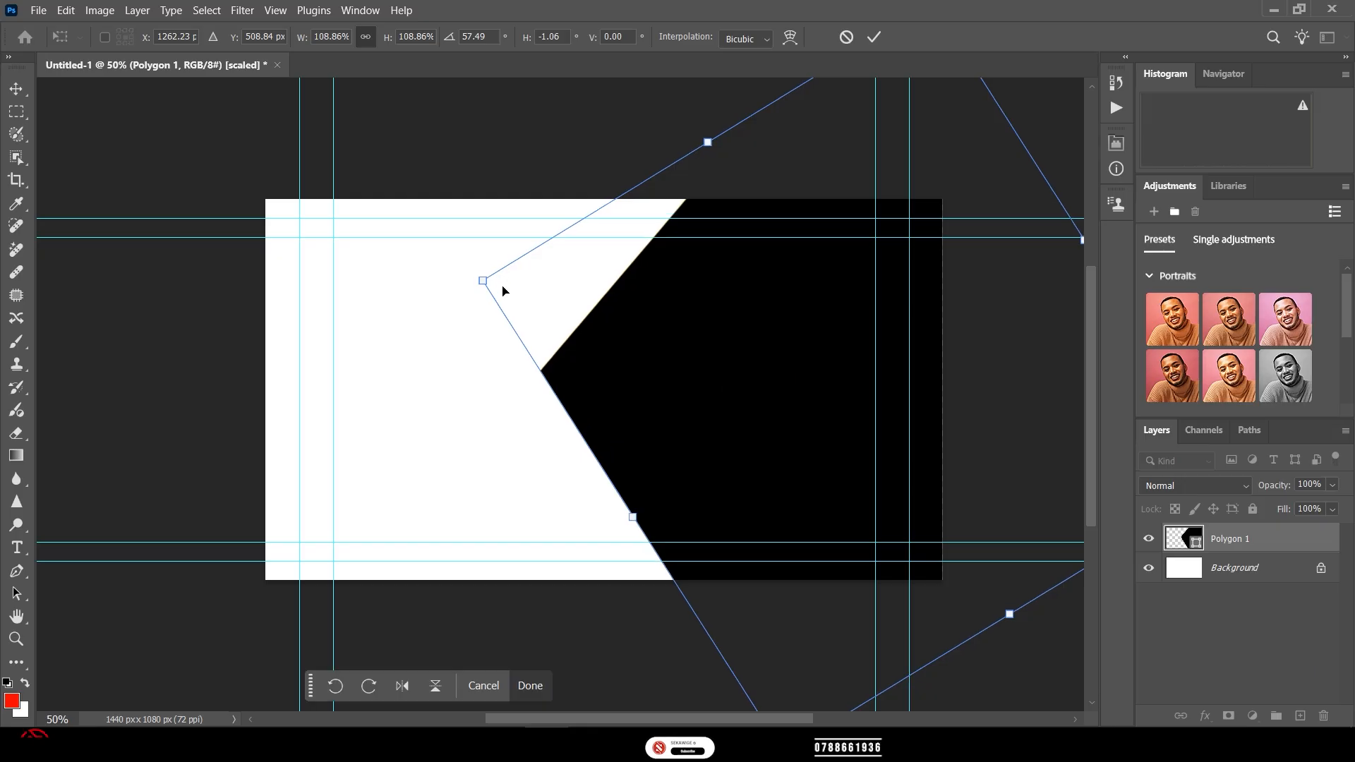
pyautogui.click(874, 36)
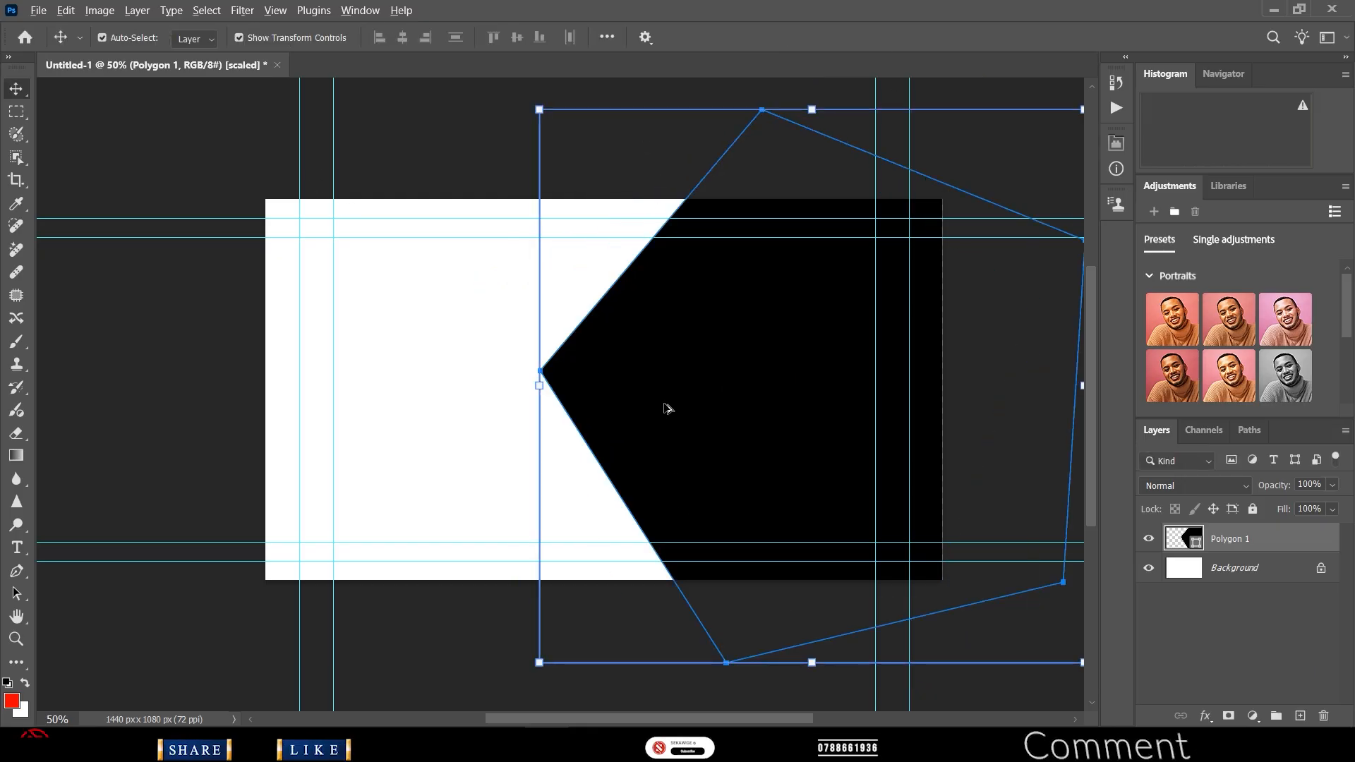
# - Duplicate the pentagon and fill the original Polygon 1 with gold
pyautogui.moveTo(667, 408)
pyautogui.mouseDown()
pyautogui.moveTo(690, 408)
pyautogui.moveTo(676, 415)
pyautogui.mouseUp()
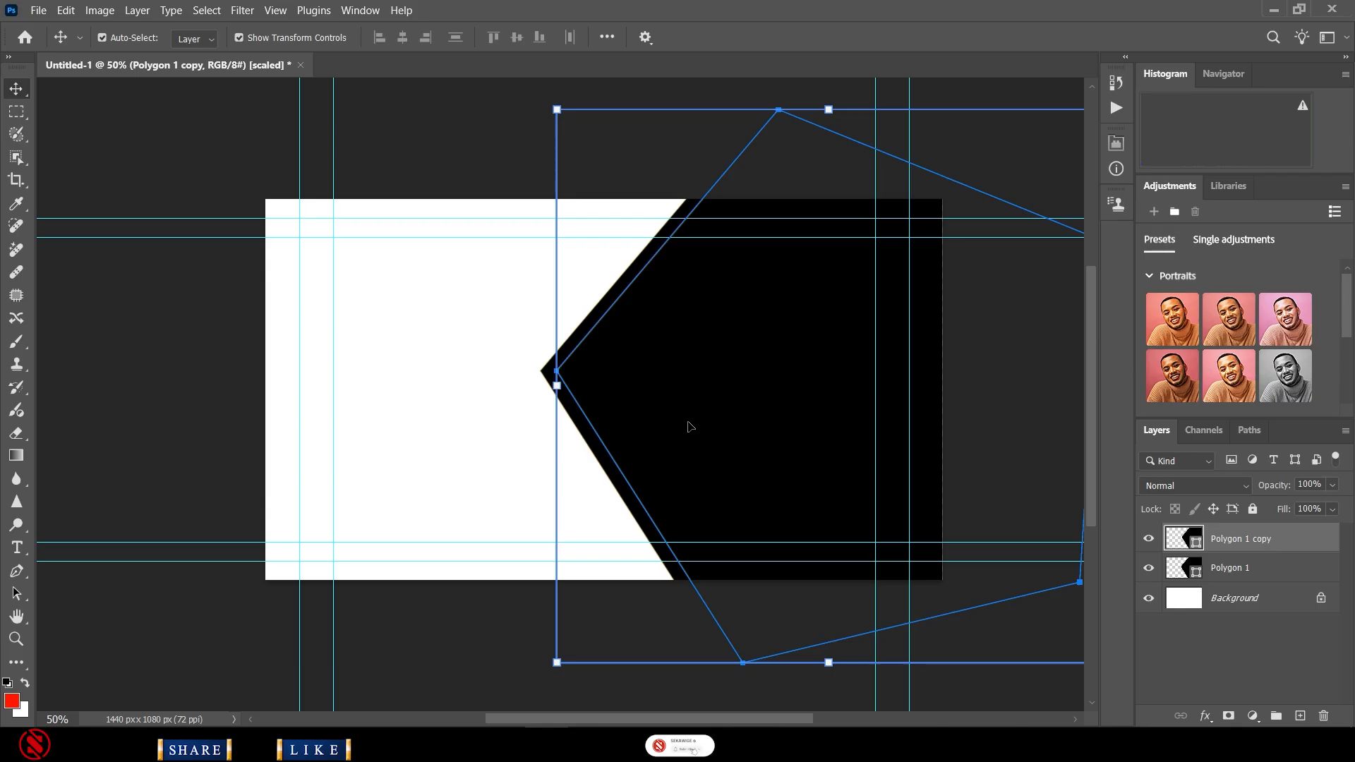
pyautogui.click(1194, 566)
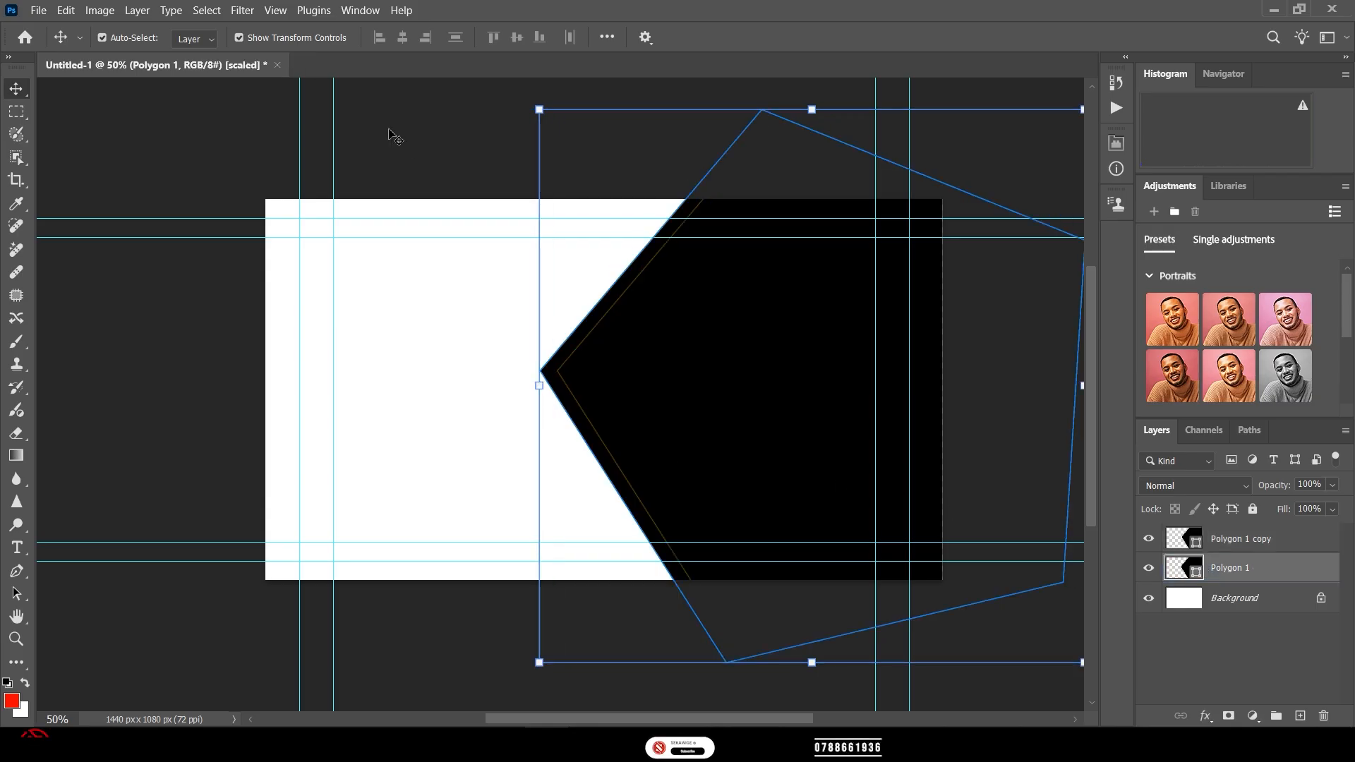
pyautogui.click(16, 663)
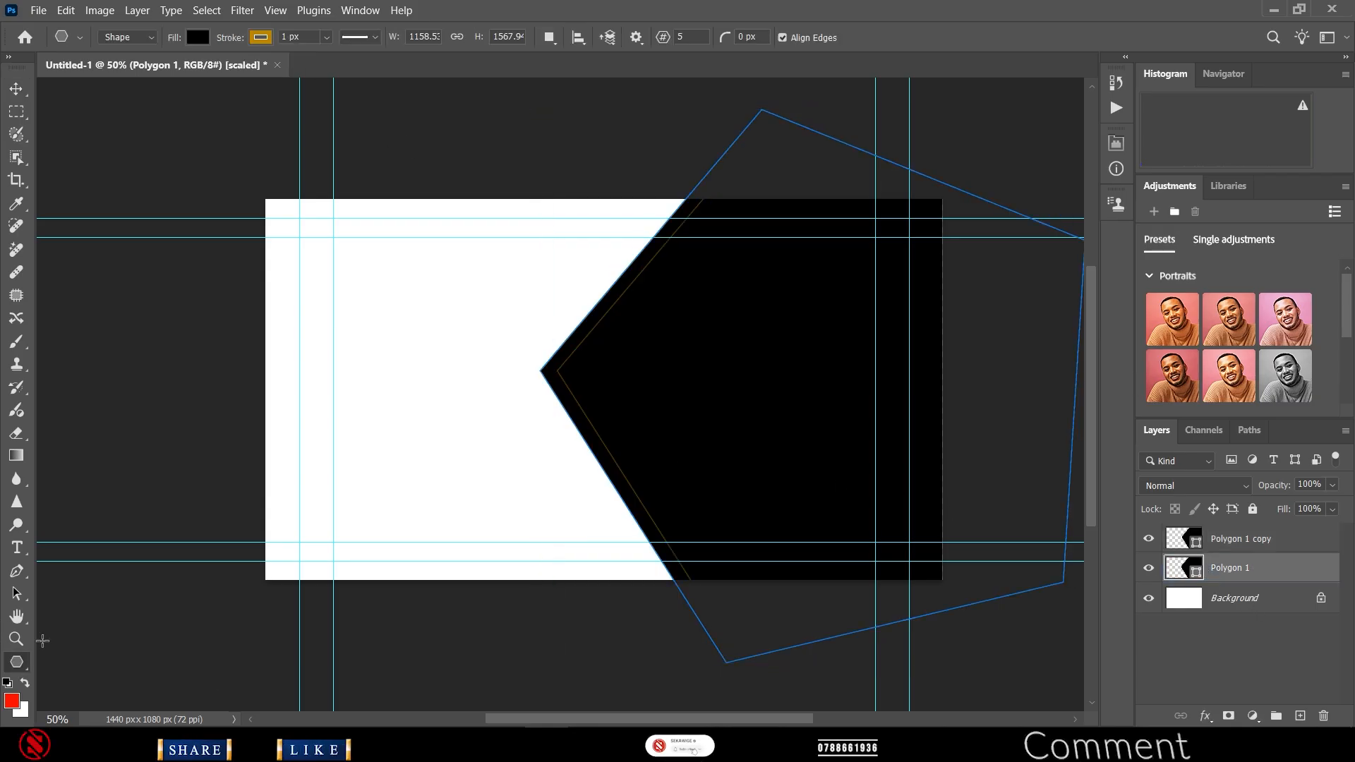
pyautogui.click(197, 36)
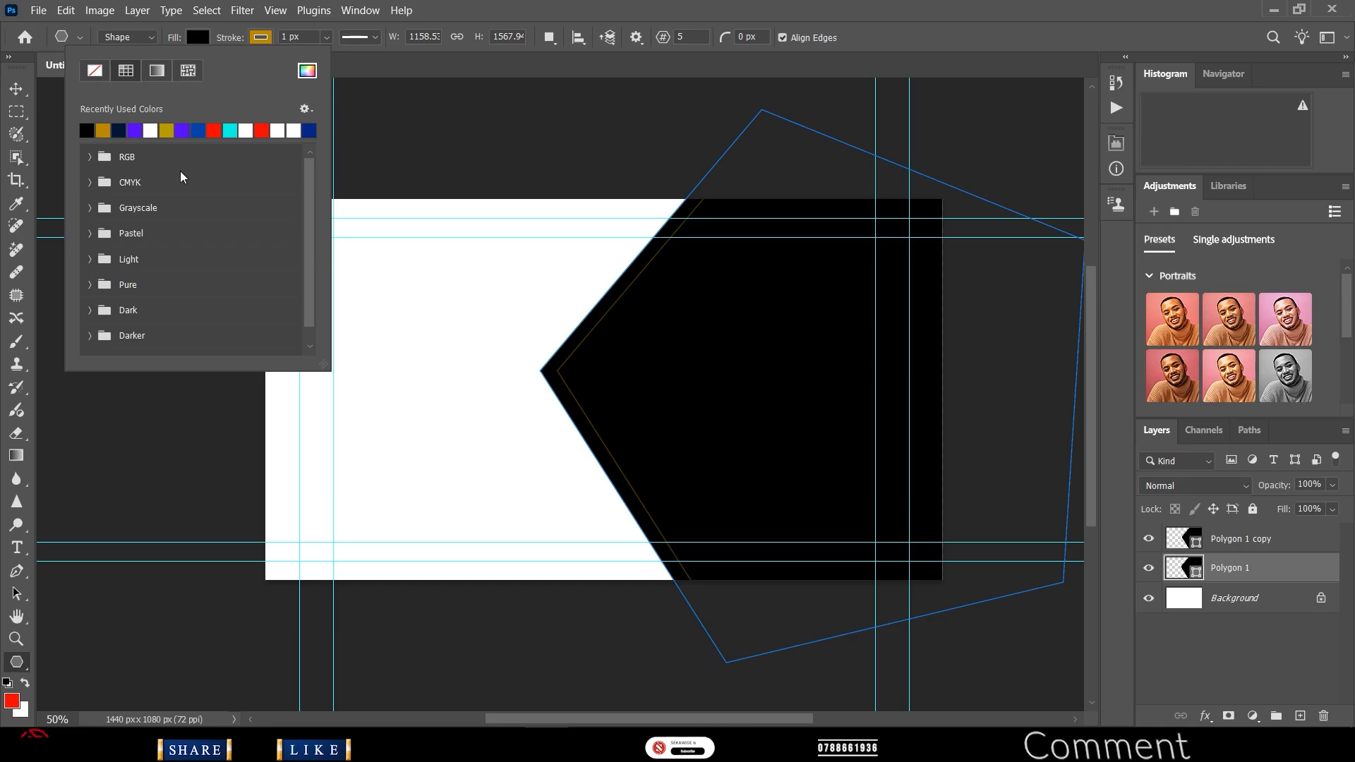
pyautogui.click(106, 130)
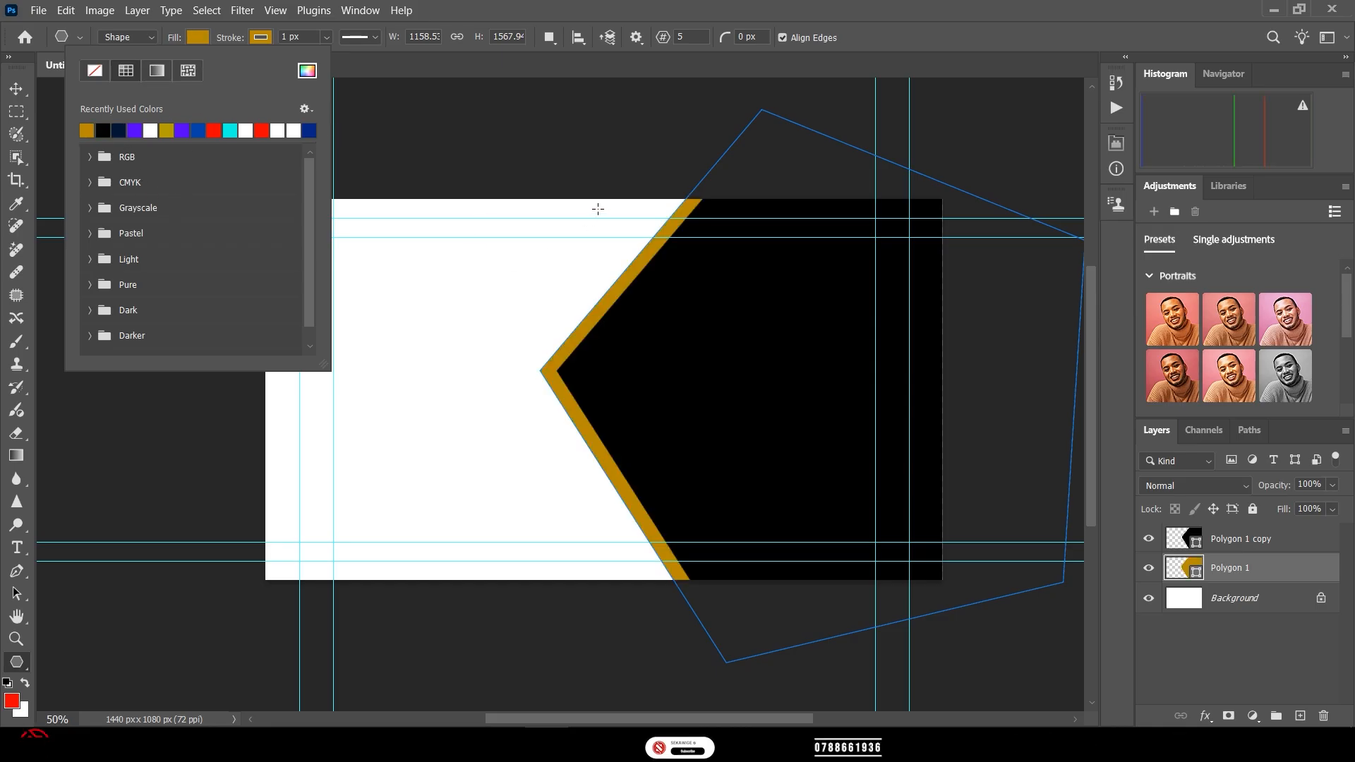
pyautogui.click(466, 19)
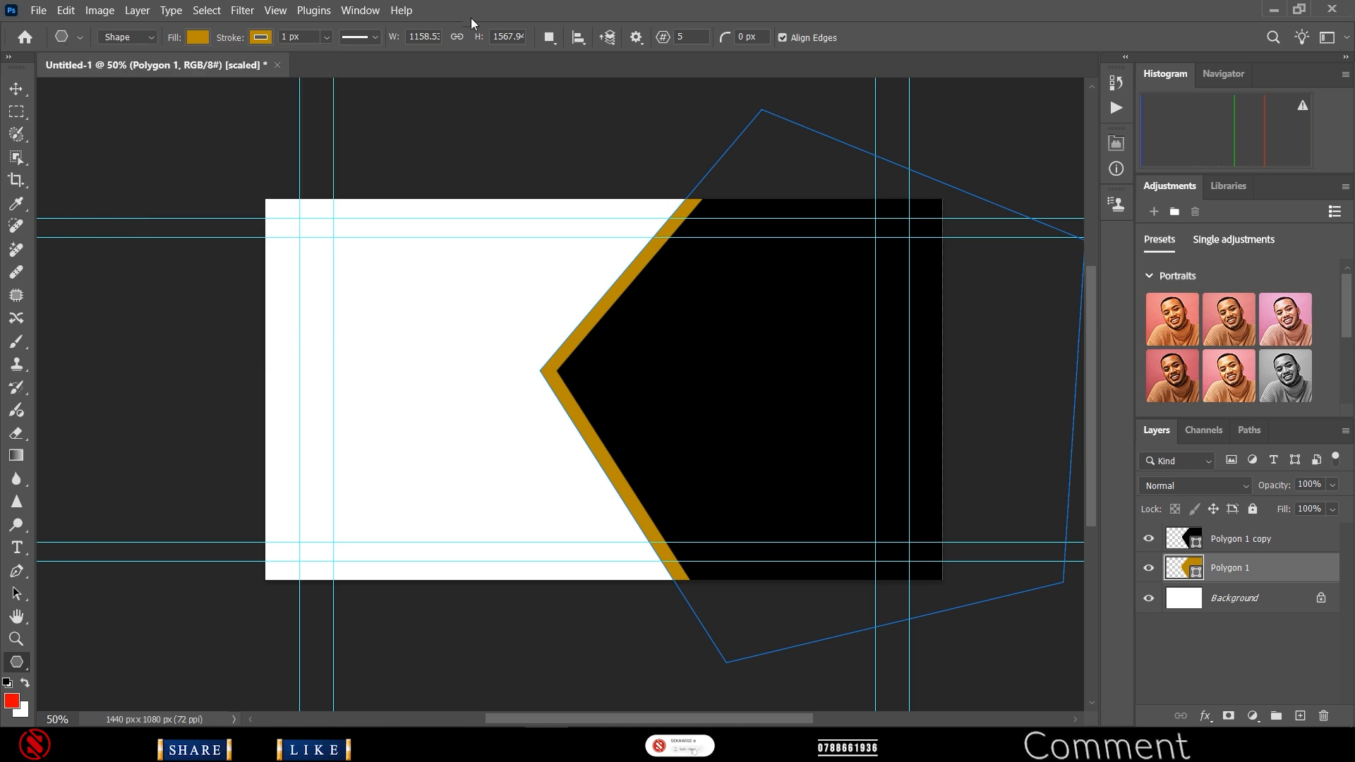
# - Nudge the black Polygon 1 copy three steps left to leave a thin gold edge
pyautogui.click(17, 89)
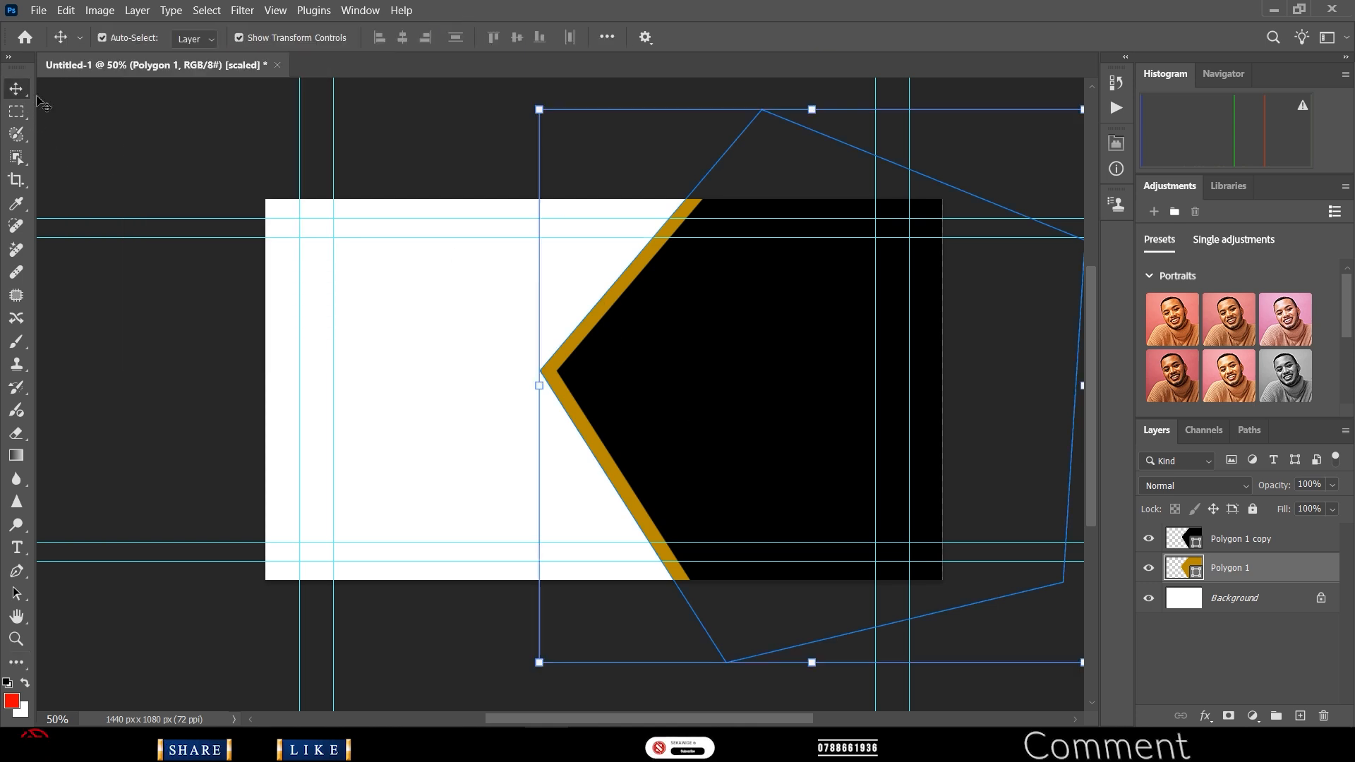
pyautogui.click(757, 402)
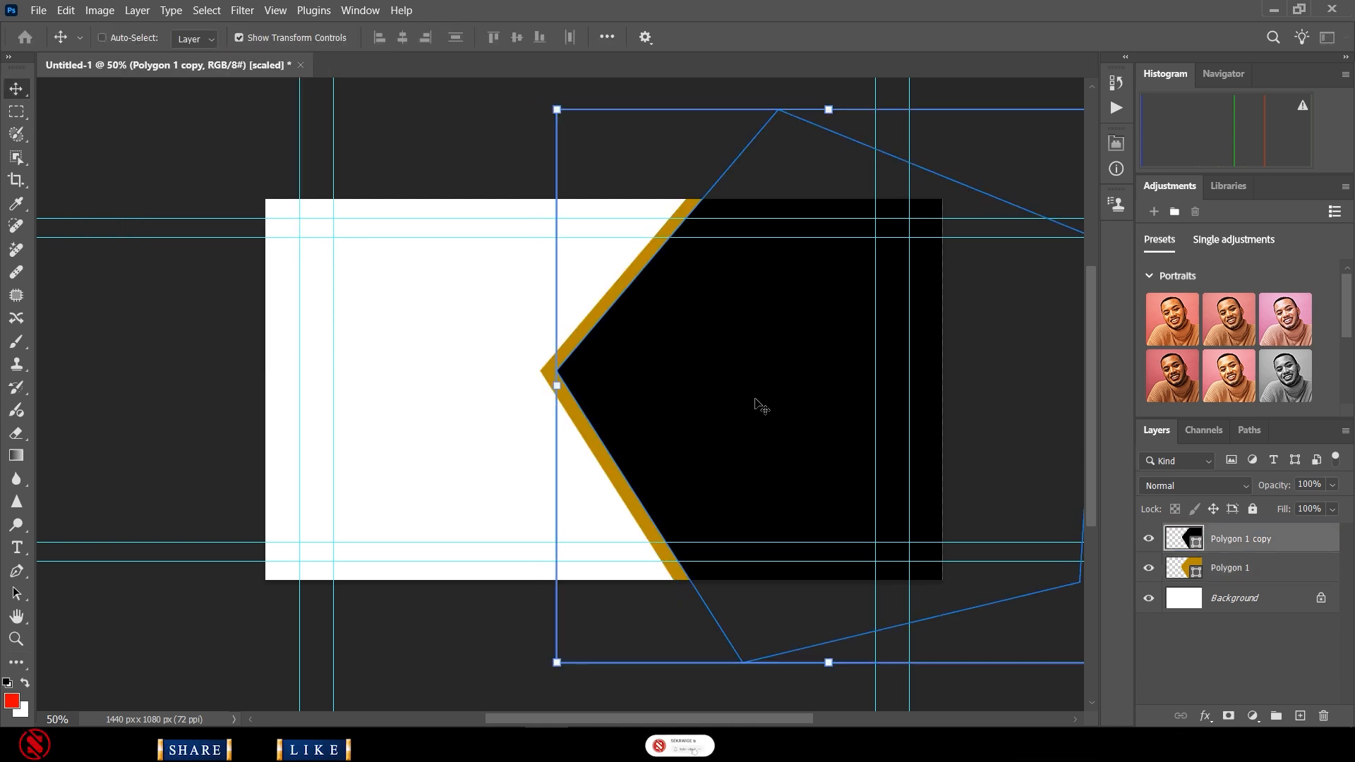
pyautogui.press('Left')
pyautogui.press('Left')
pyautogui.press('Left')
pyautogui.press('Left')
pyautogui.press('Left')
pyautogui.press('Left')
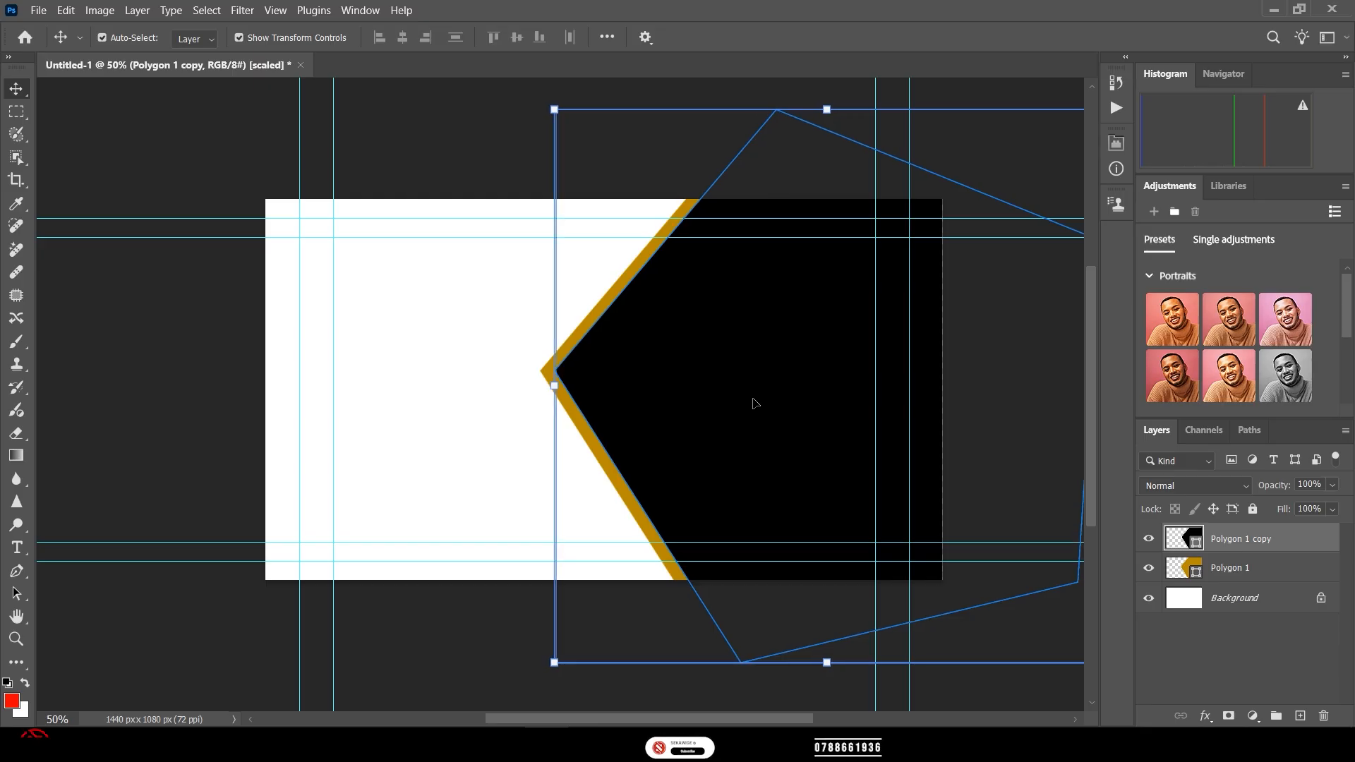
pyautogui.press('Left')
pyautogui.press('Left')
pyautogui.press('Left')
pyautogui.press('Left')
pyautogui.press('Left')
pyautogui.press('Left')
pyautogui.press('Left')
pyautogui.press('Left')
pyautogui.press('Left')
pyautogui.press('Left')
pyautogui.press('Left')
pyautogui.press('Left')
pyautogui.press('Left')
pyautogui.press('Left')
pyautogui.press('Left')
pyautogui.press('Left')
pyautogui.press('Left')
pyautogui.press('Left')
pyautogui.press('Left')
pyautogui.press('Left')
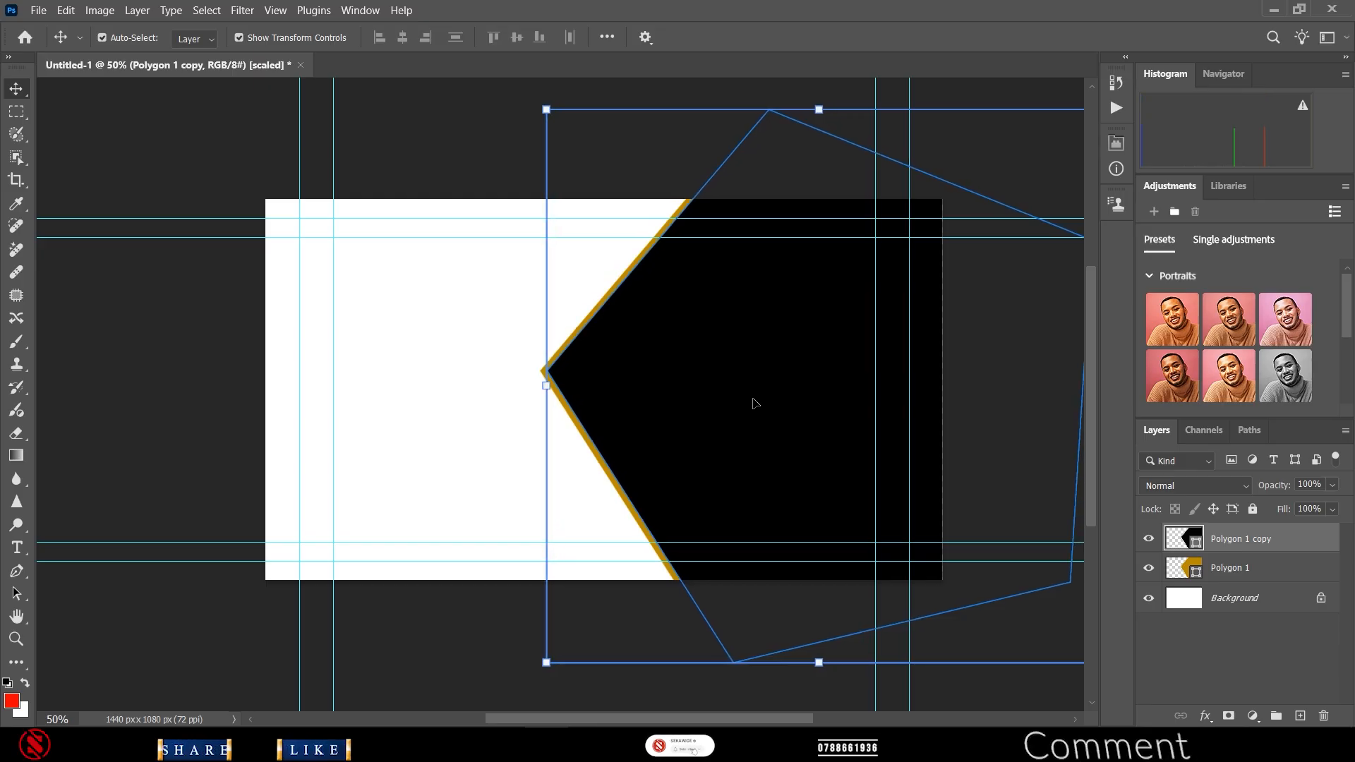
pyautogui.press('Left')
pyautogui.press('Left')
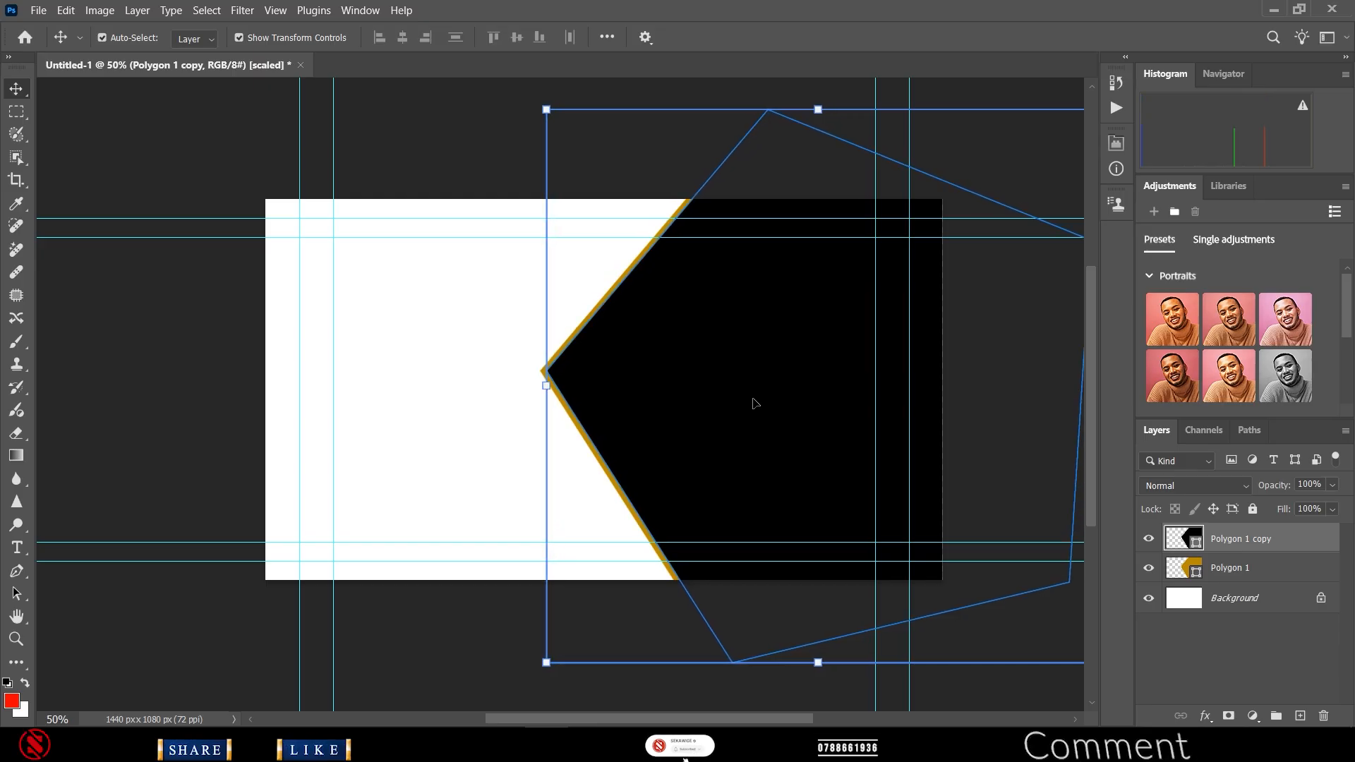
# - Unlock the background as Layer 0 and give it a navy Color Overlay with Satin turned off
pyautogui.doubleClick(1183, 599)
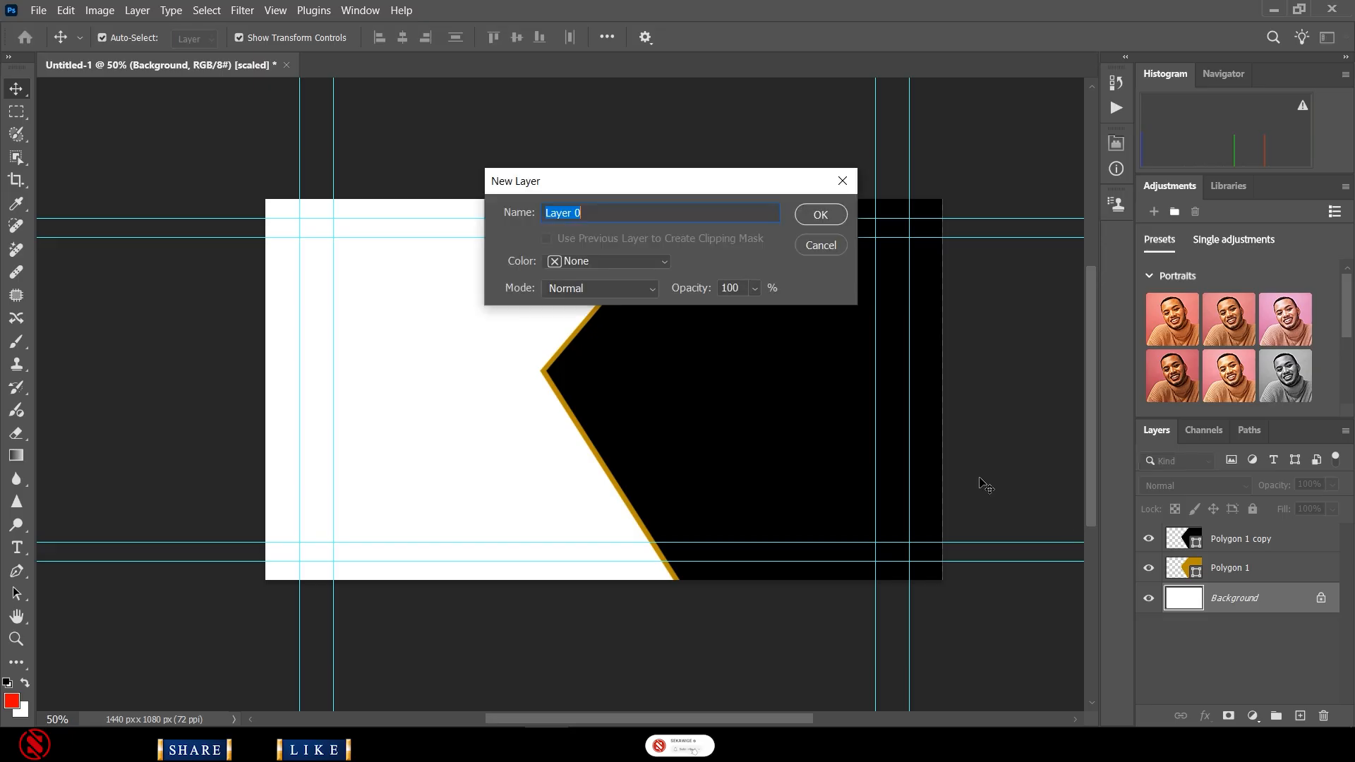
pyautogui.click(805, 215)
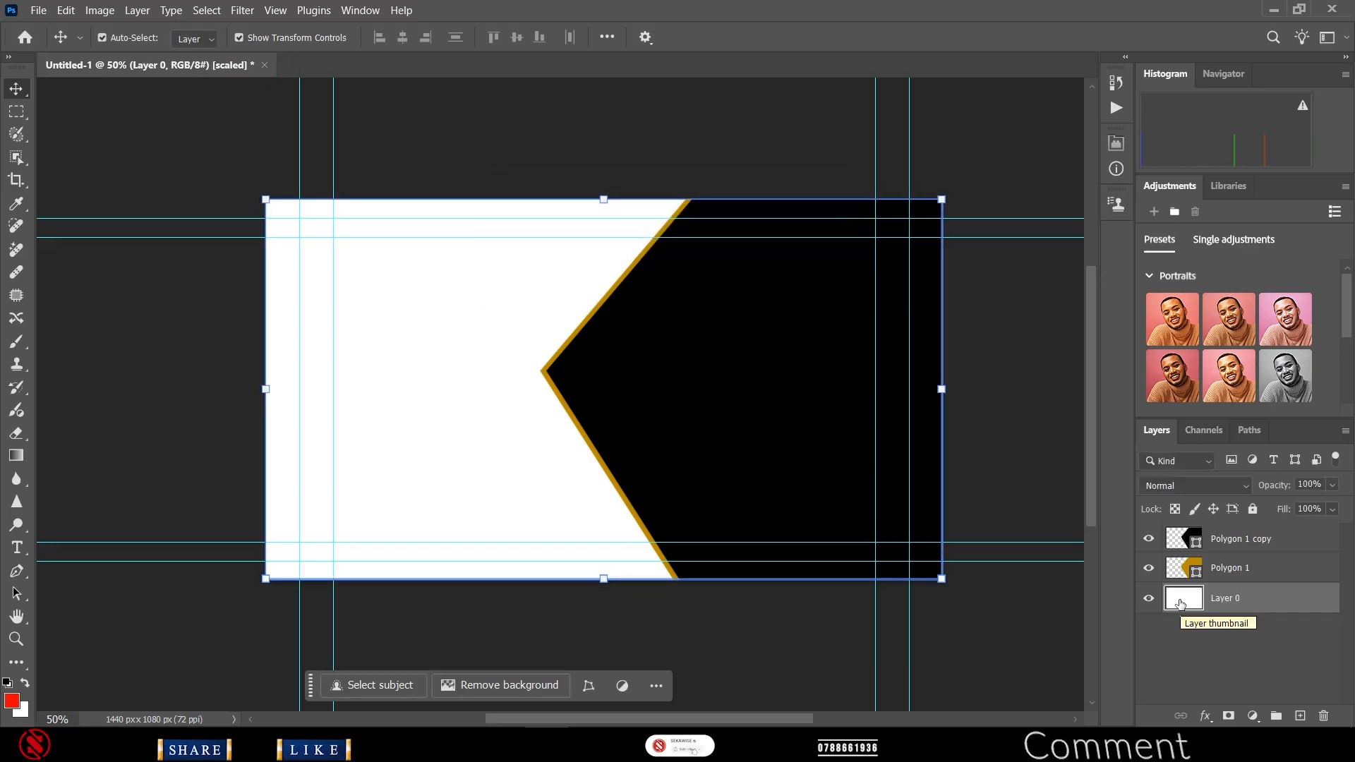
pyautogui.doubleClick(1181, 600)
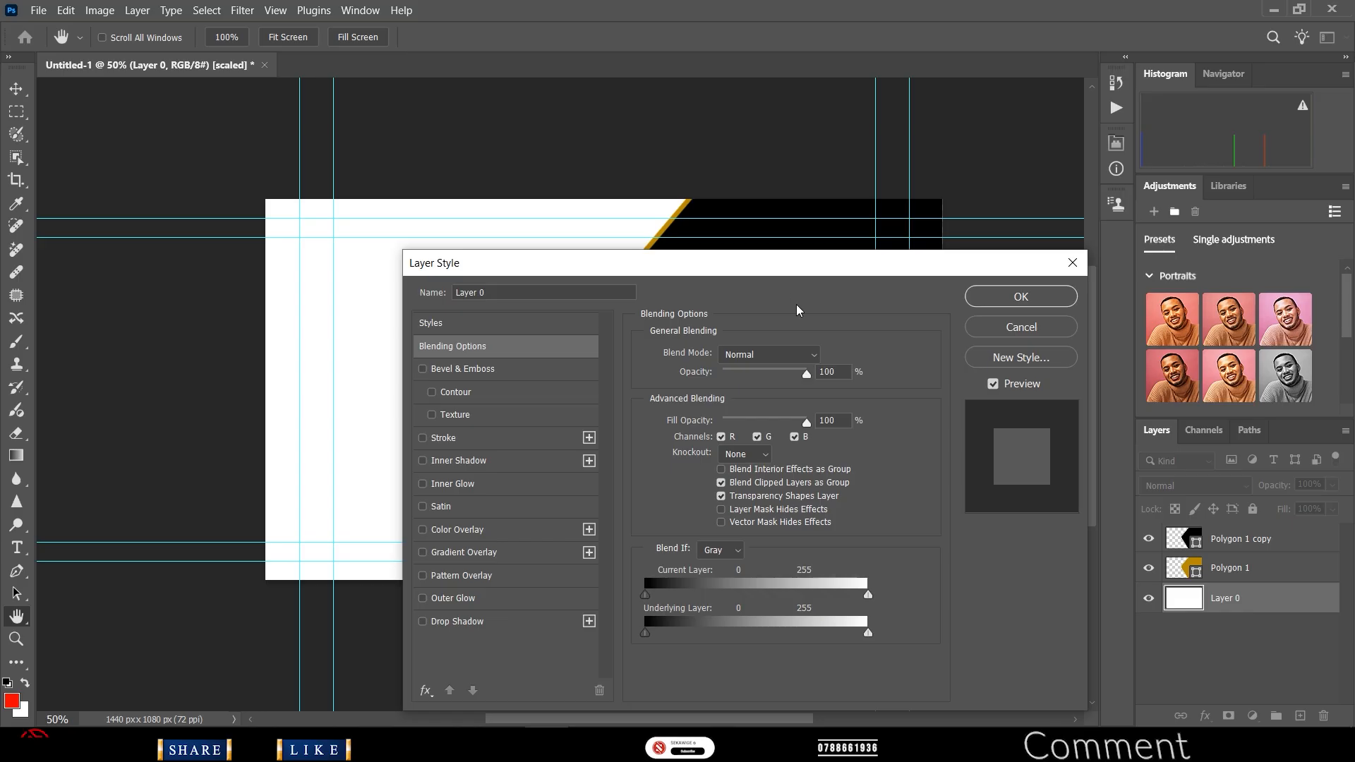
pyautogui.moveTo(772, 272); pyautogui.dragTo(998, 120)
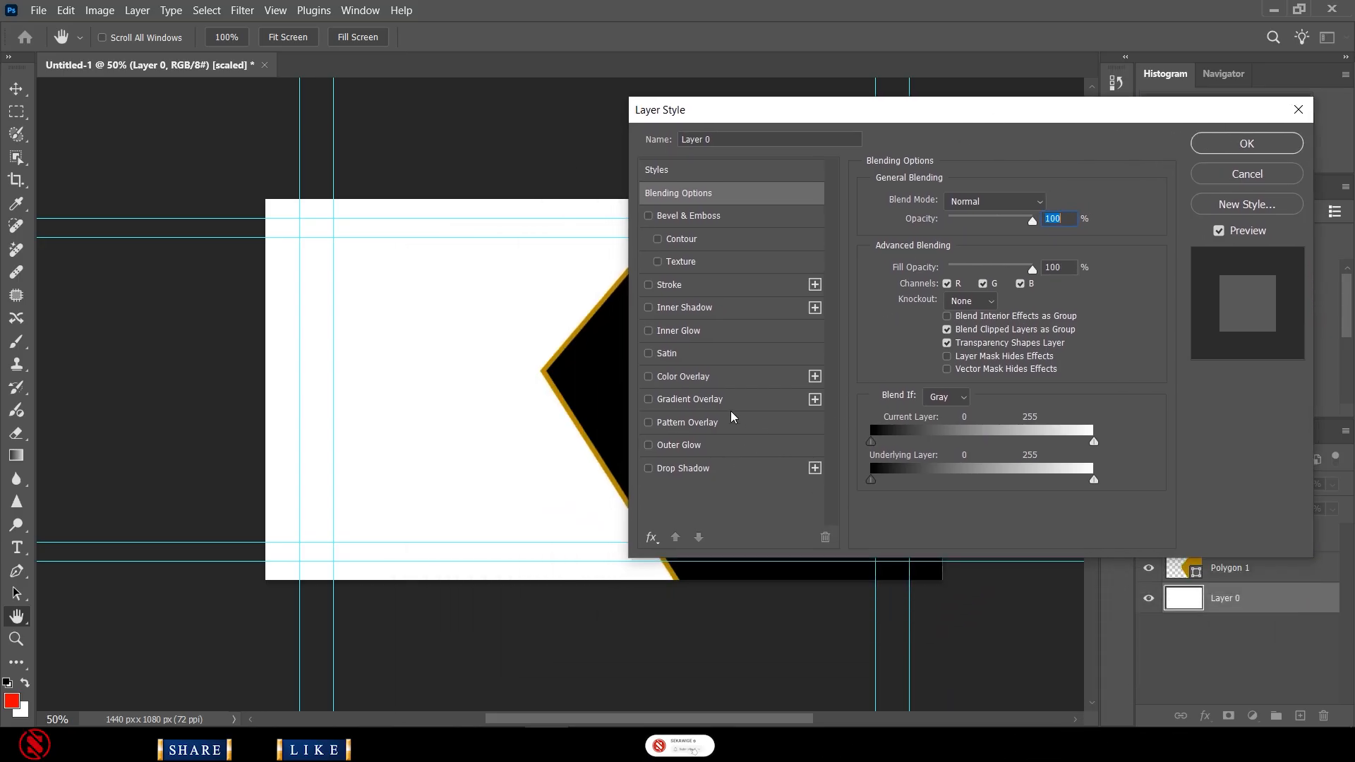
pyautogui.click(699, 355)
pyautogui.click(697, 377)
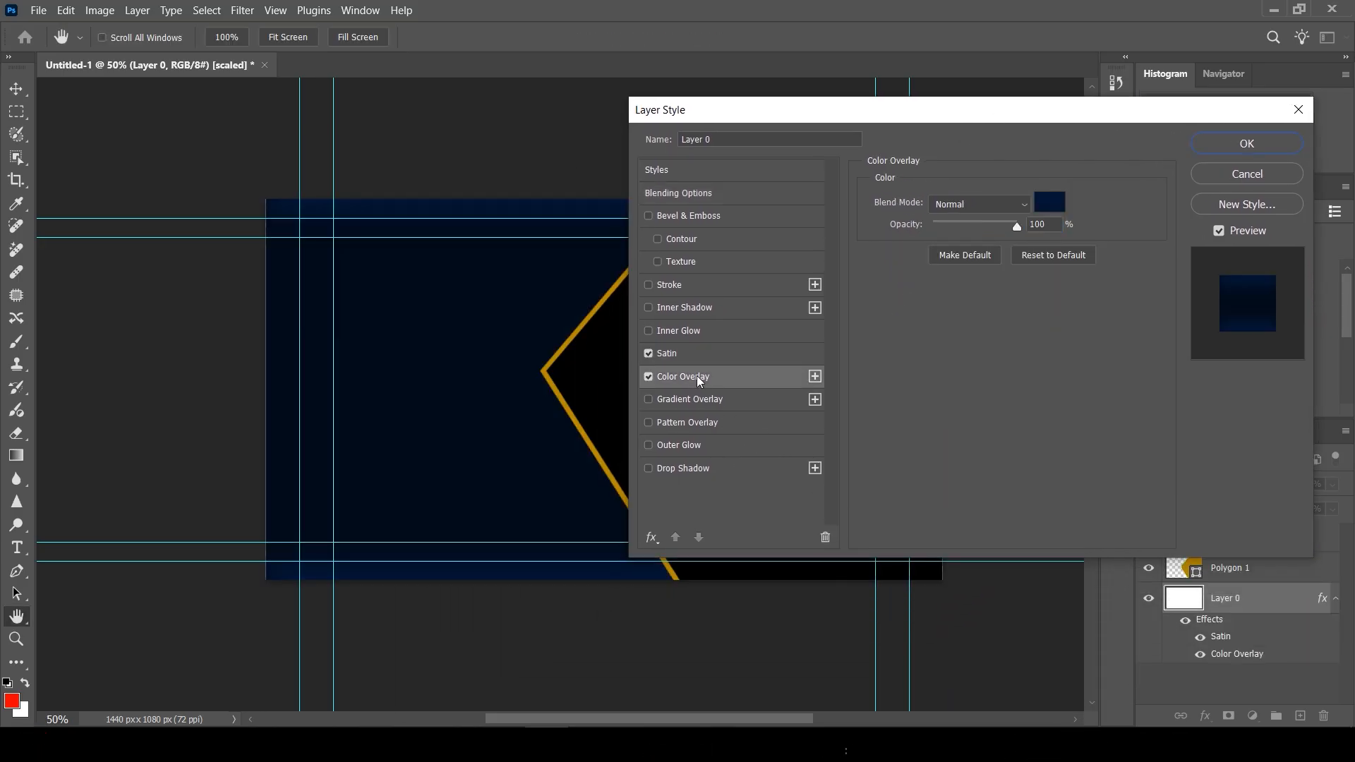
pyautogui.click(649, 354)
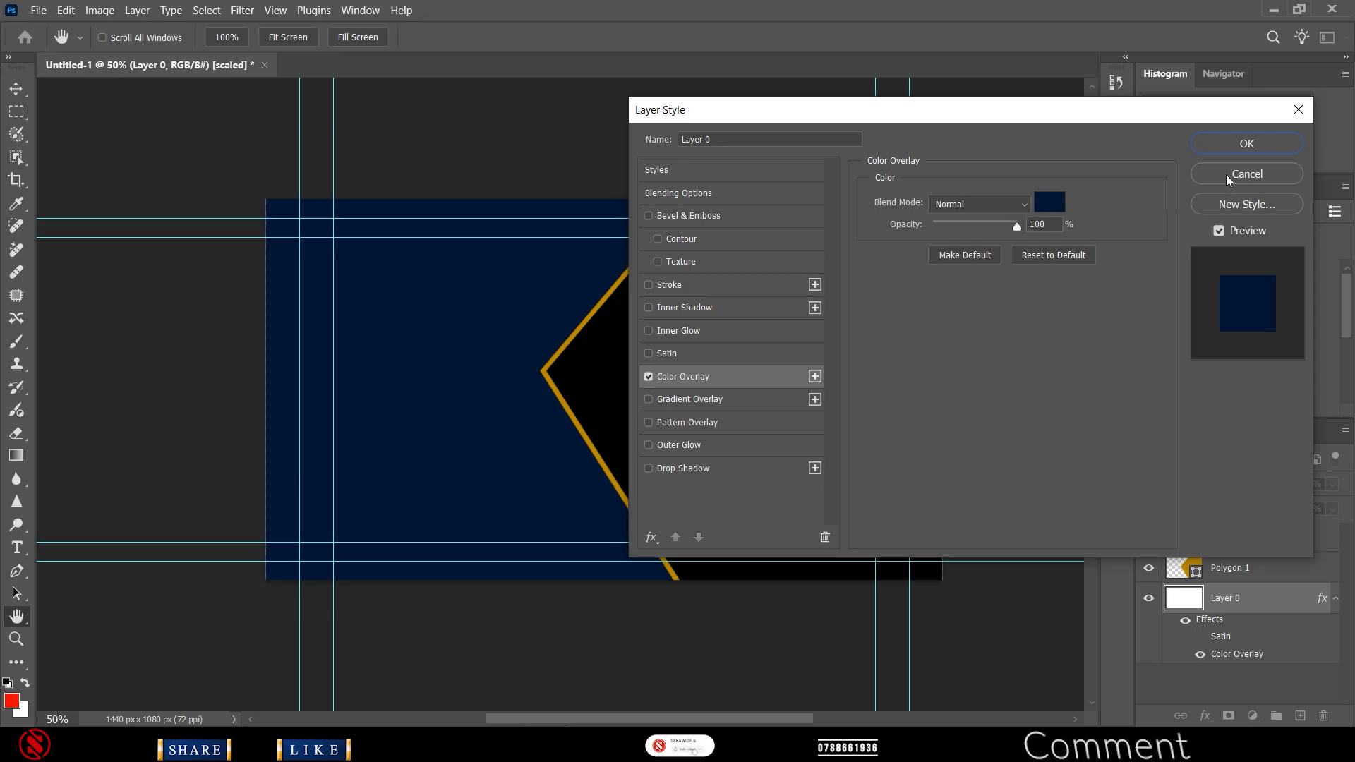
pyautogui.click(1244, 145)
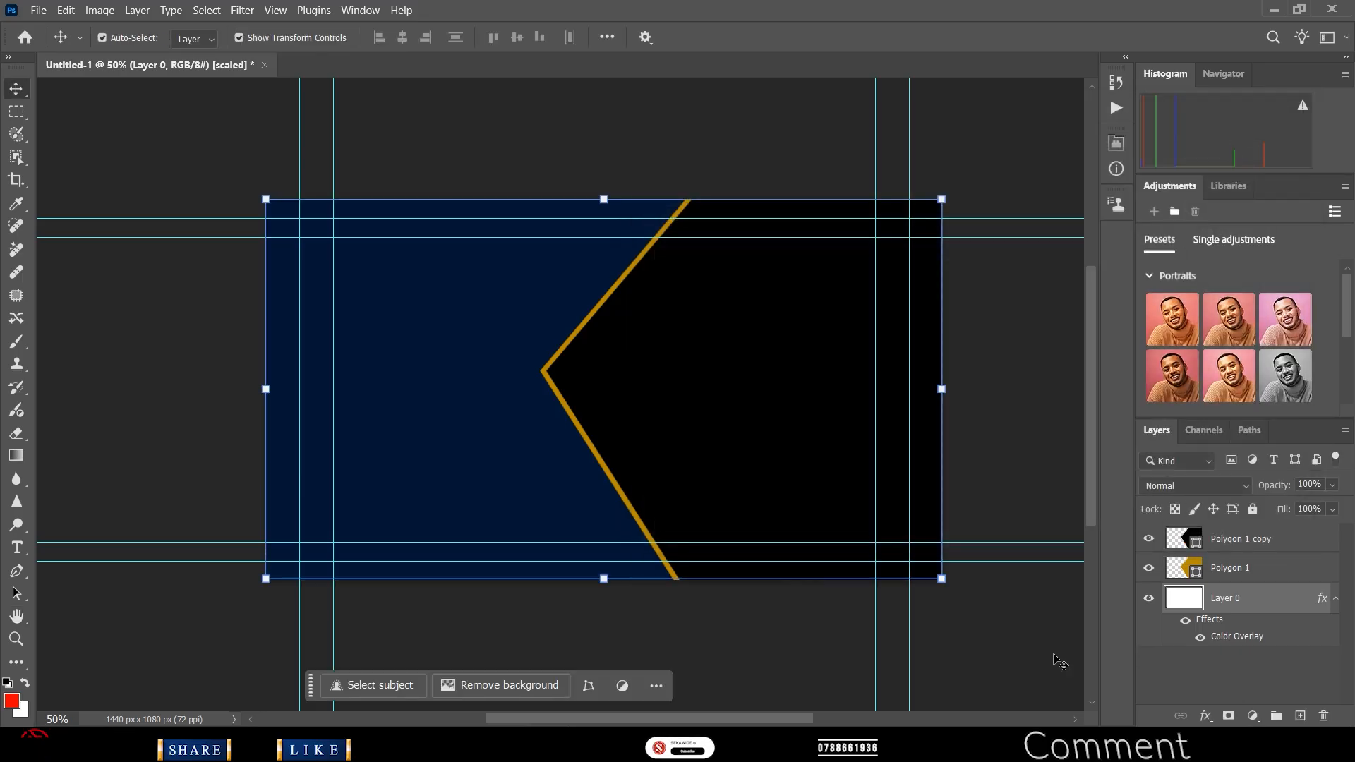
pyautogui.click(706, 411)
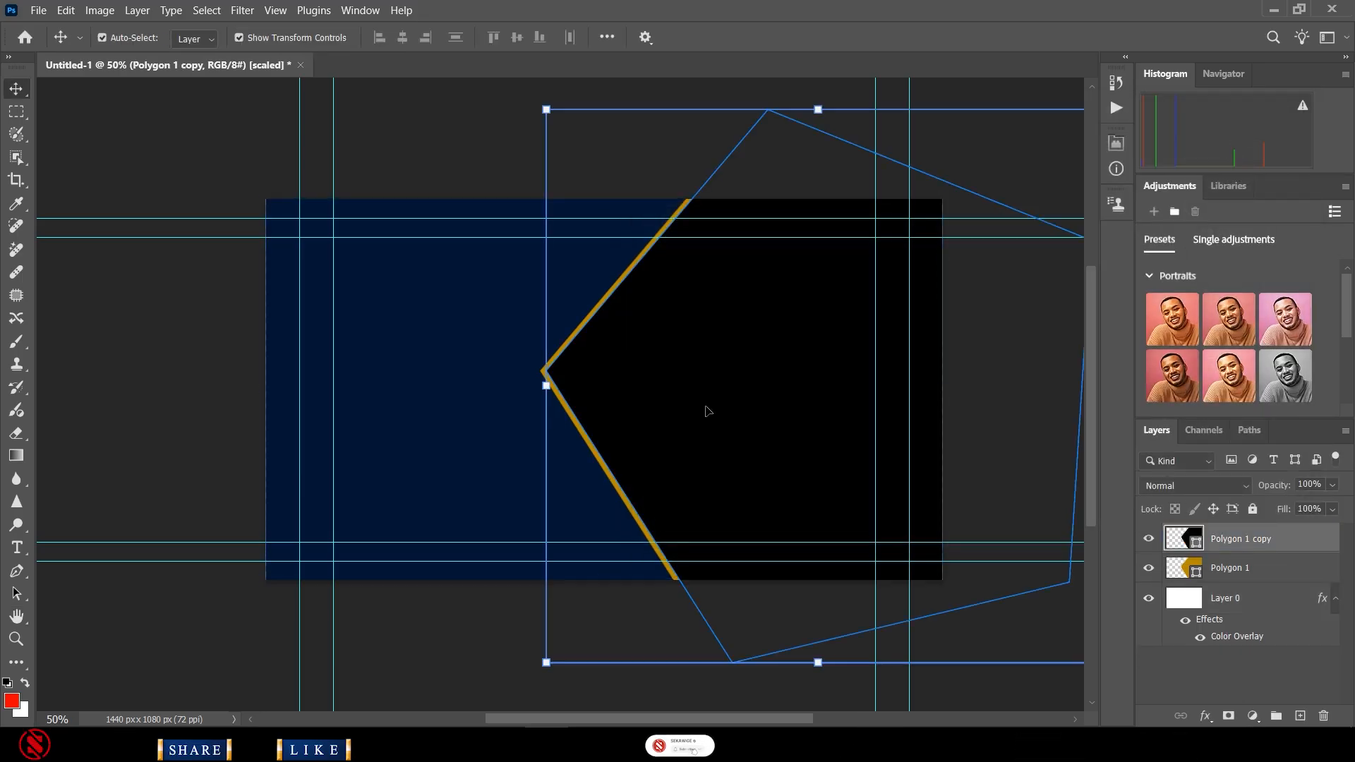
pyautogui.hotkey('ctrl', 'alt', 'a')
# - Open the pexels couple photo
pyautogui.click(39, 10)
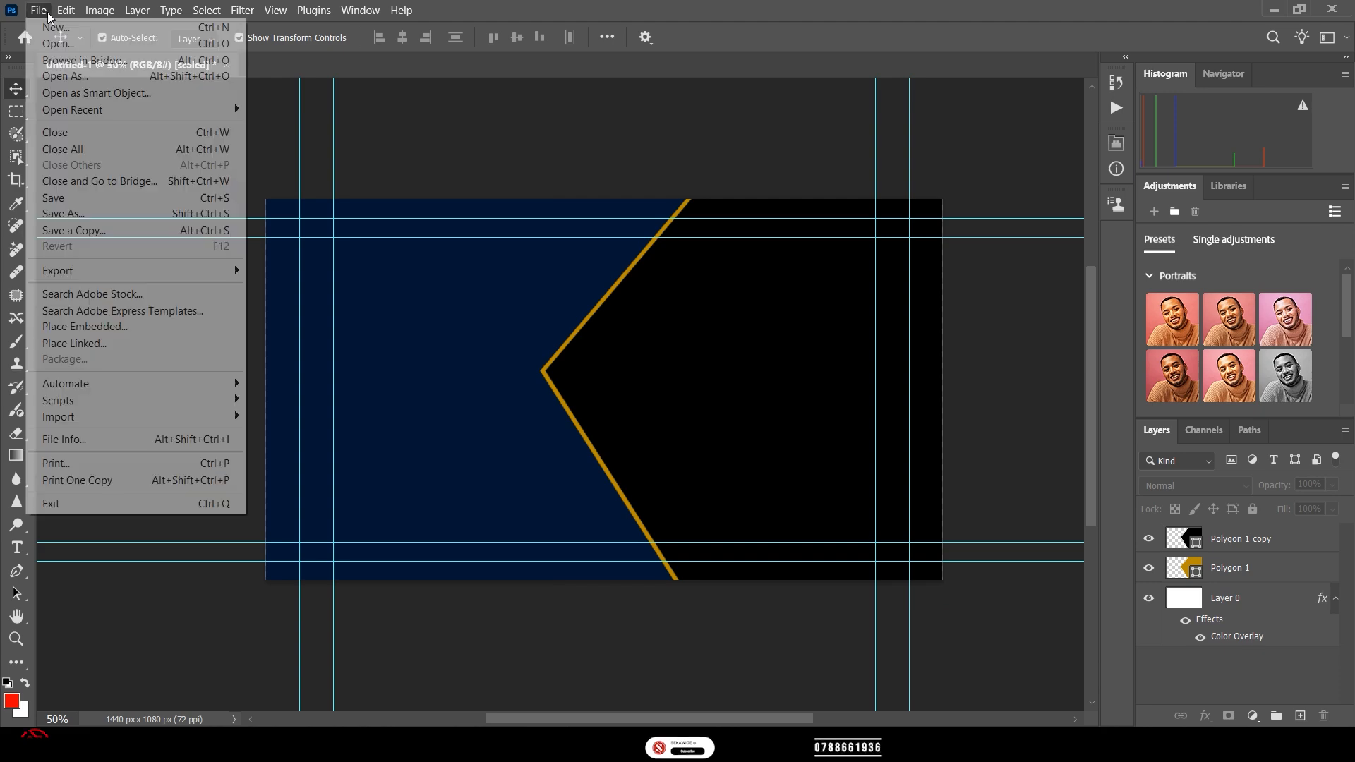
pyautogui.click(71, 47)
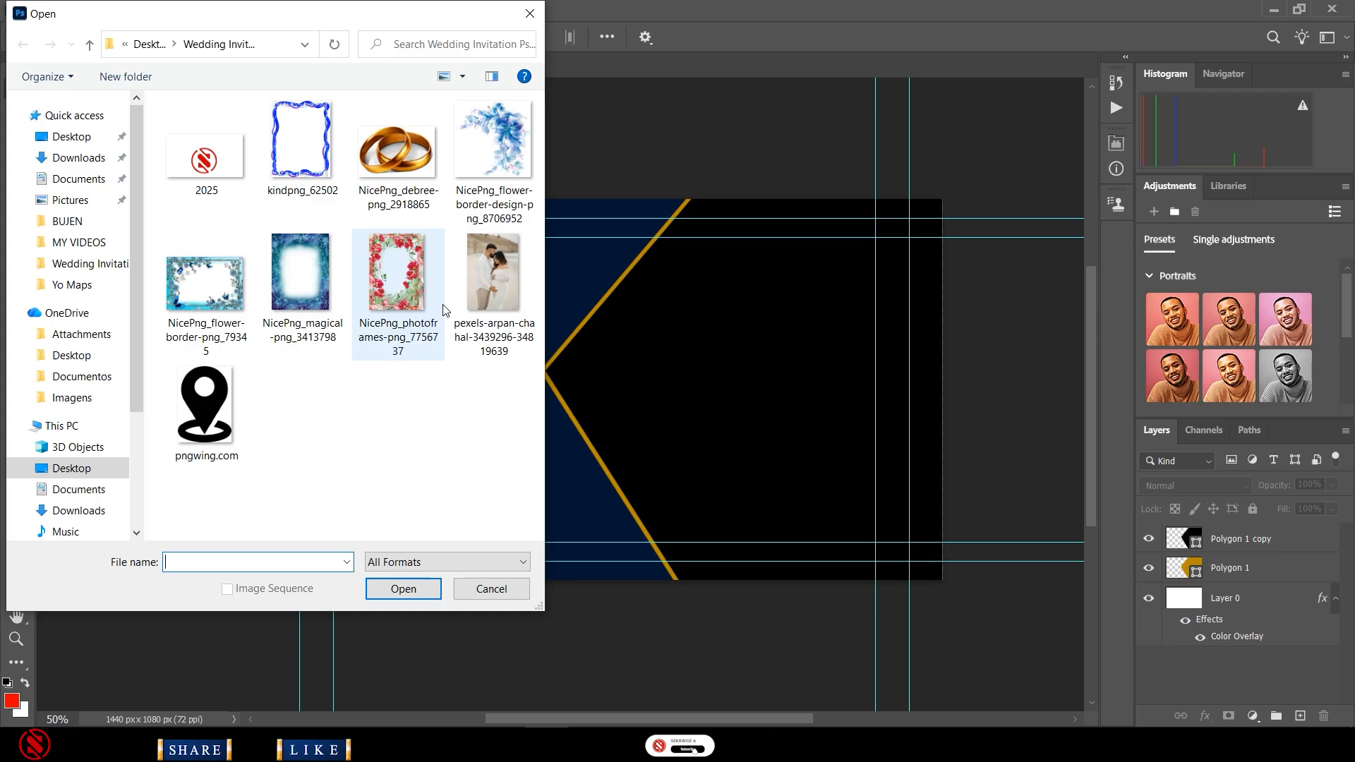
pyautogui.doubleClick(500, 272)
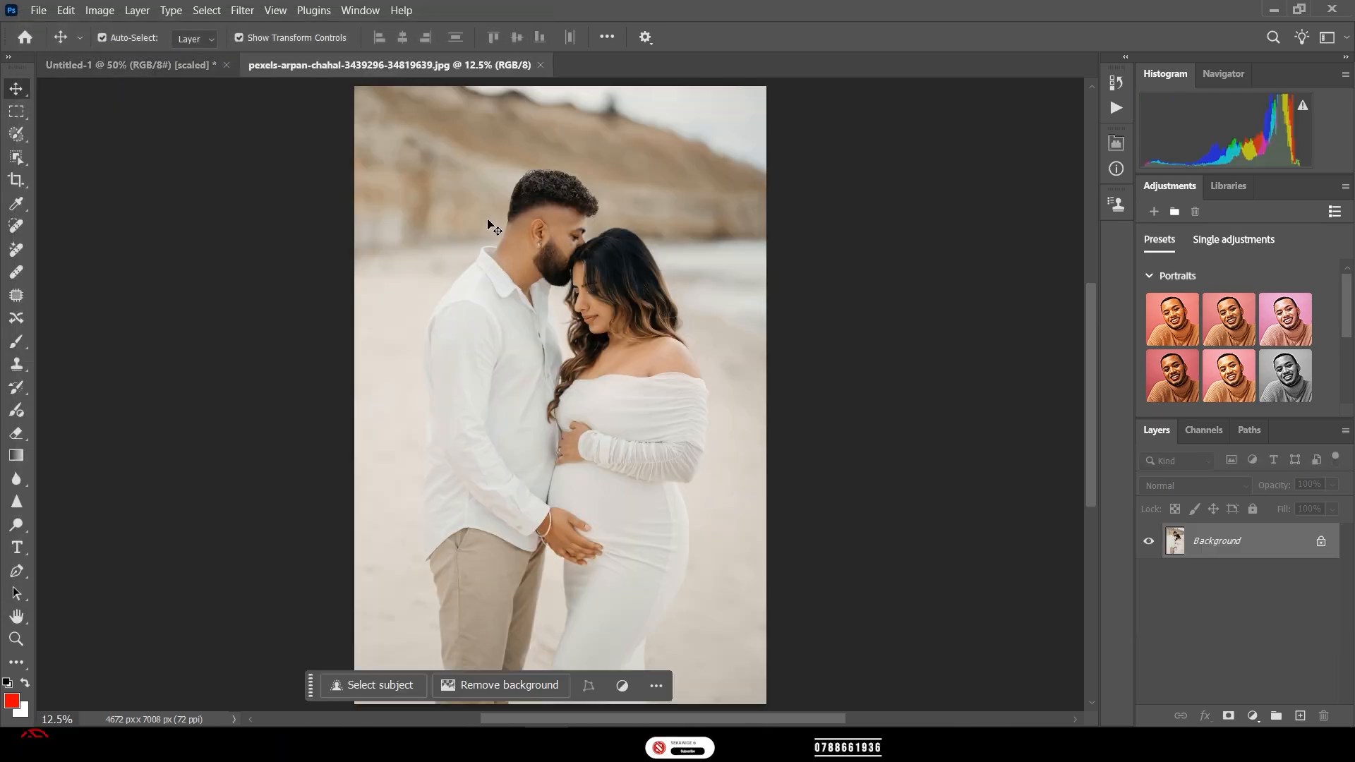
# - Shrink the couple photo to about 45% and drag it into the Untitled-1 banner as Layer 1
pyautogui.moveTo(762, 88); pyautogui.dragTo(619, 335)
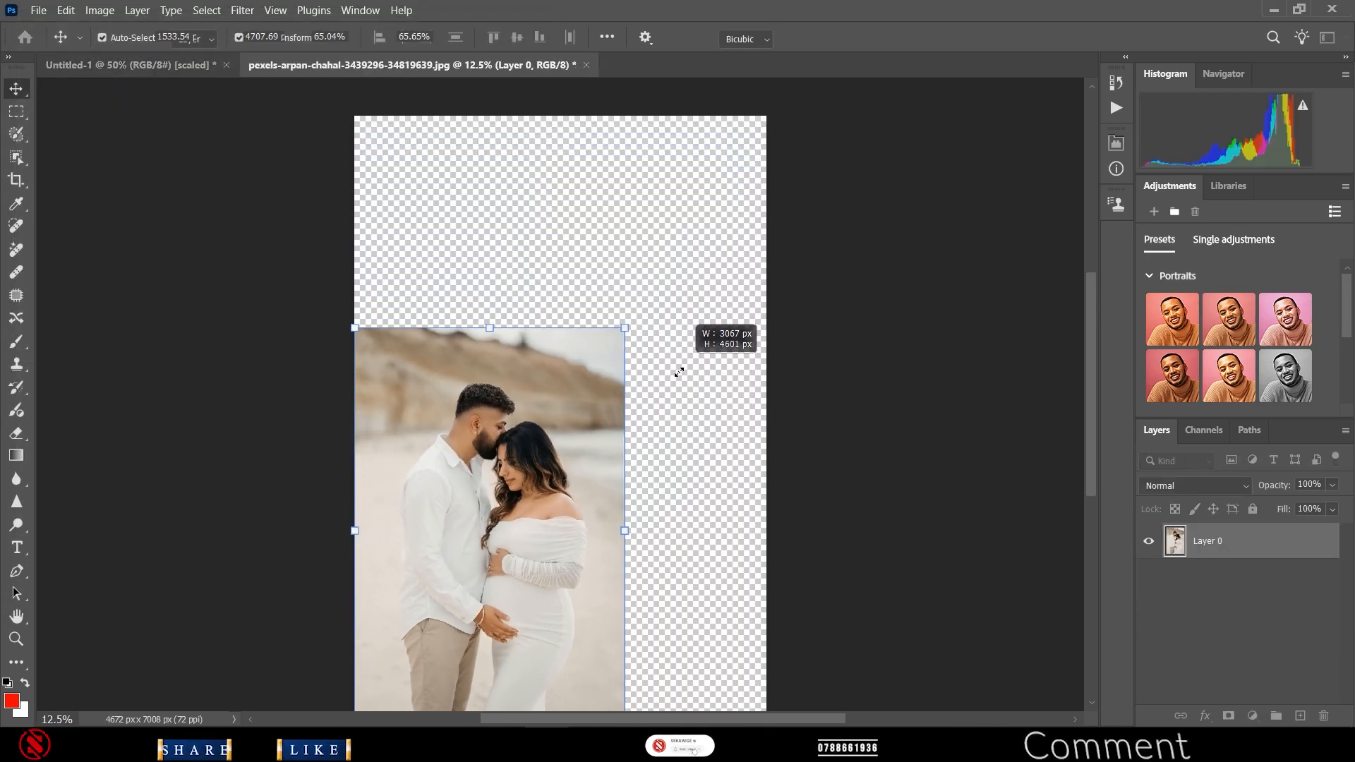
pyautogui.moveTo(496, 502); pyautogui.dragTo(577, 362)
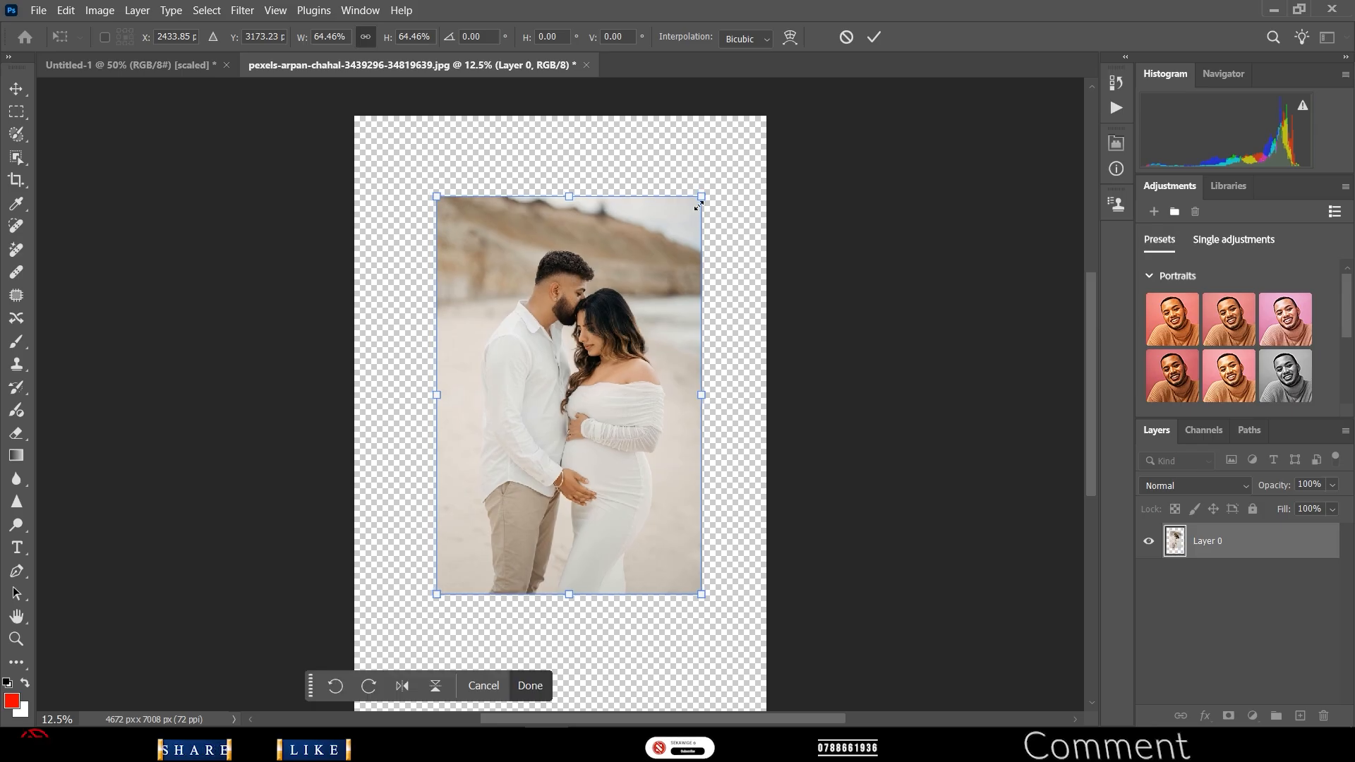
pyautogui.moveTo(700, 195); pyautogui.dragTo(620, 317)
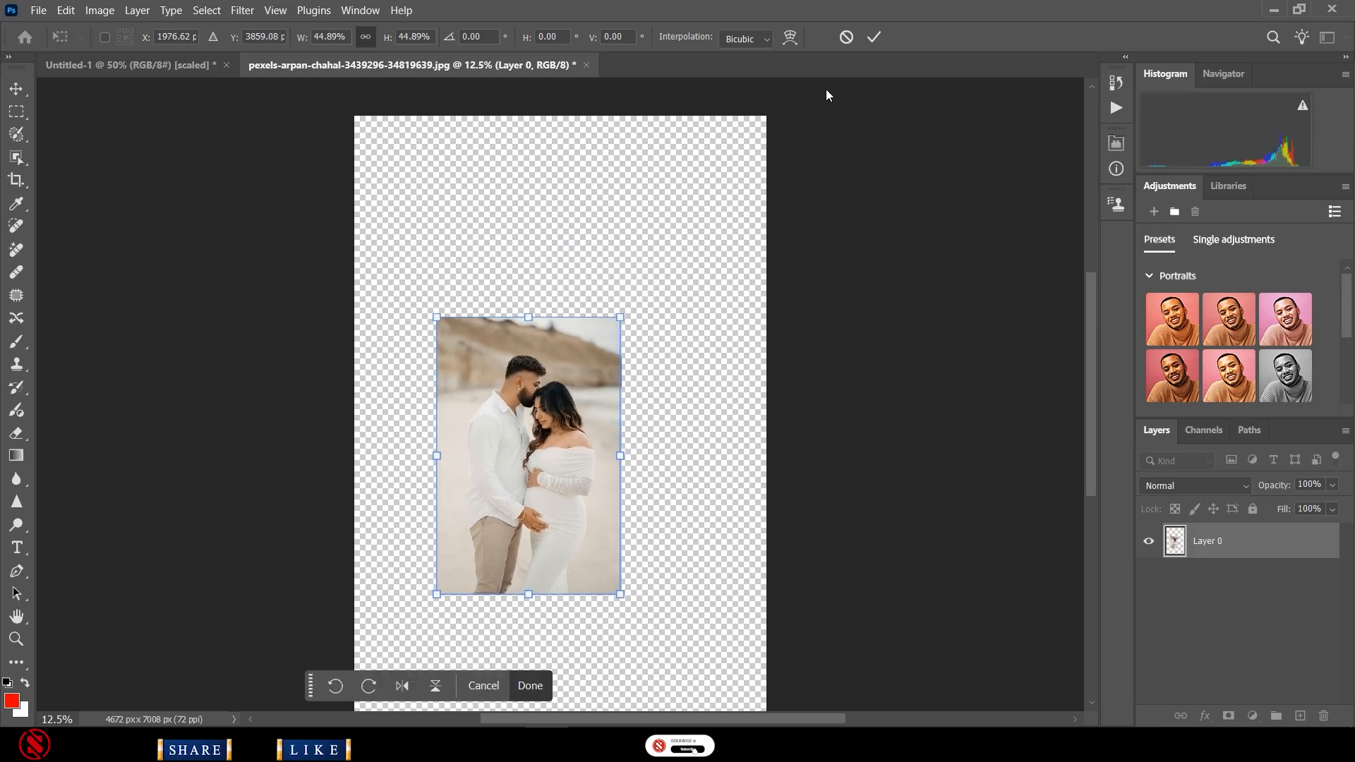
pyautogui.click(868, 41)
pyautogui.moveTo(540, 430); pyautogui.dragTo(158, 62)
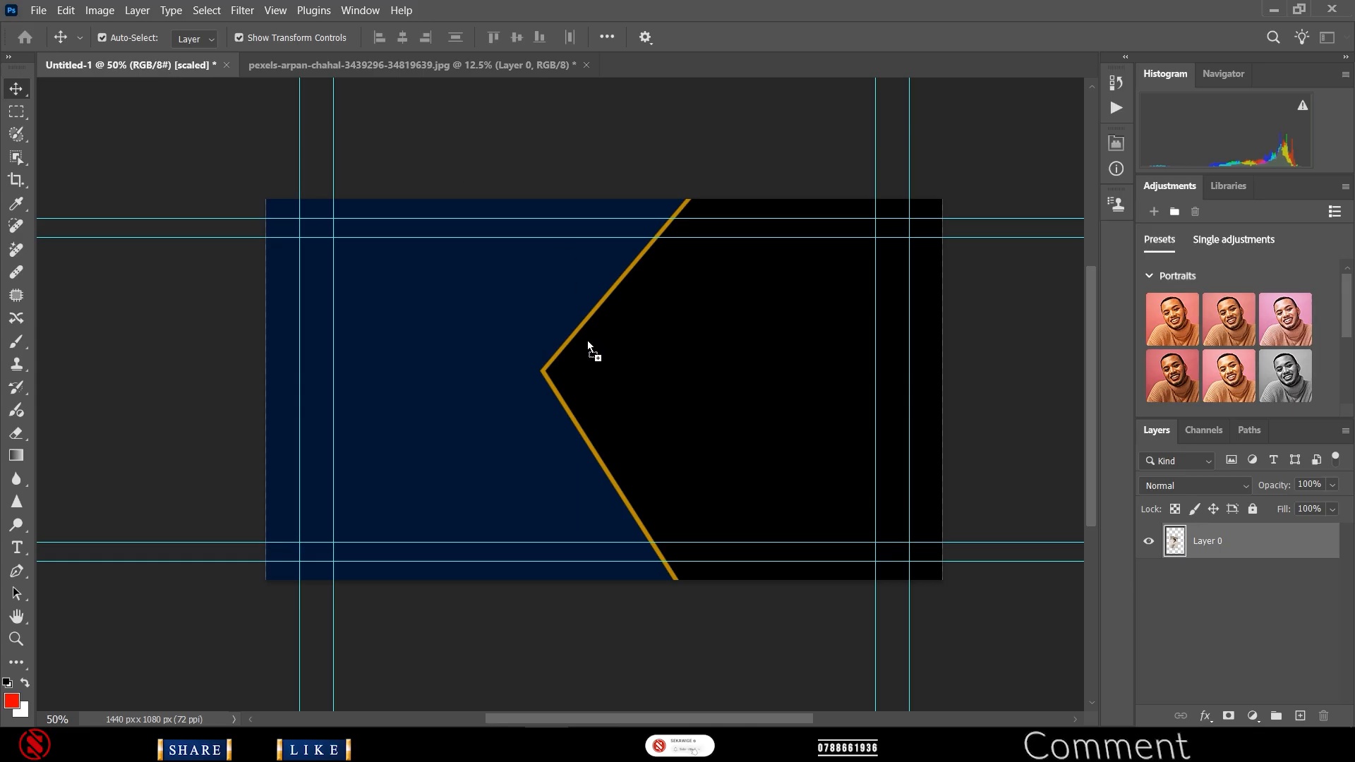
pyautogui.moveTo(705, 382); pyautogui.dragTo(708, 381)
# - Shrink the couple photo to about half size and place it on the banner's right side
pyautogui.moveTo(746, 331); pyautogui.dragTo(684, 445)
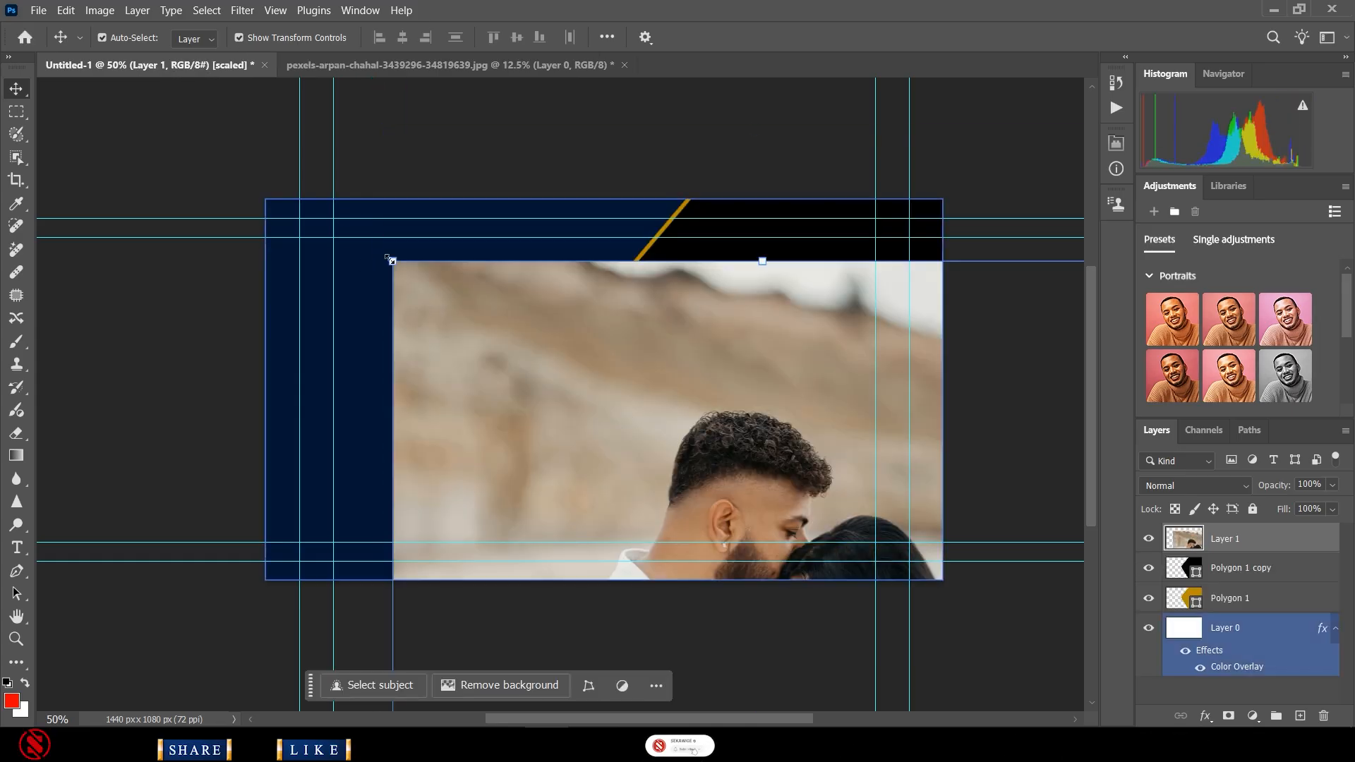
pyautogui.moveTo(390, 259); pyautogui.dragTo(571, 494)
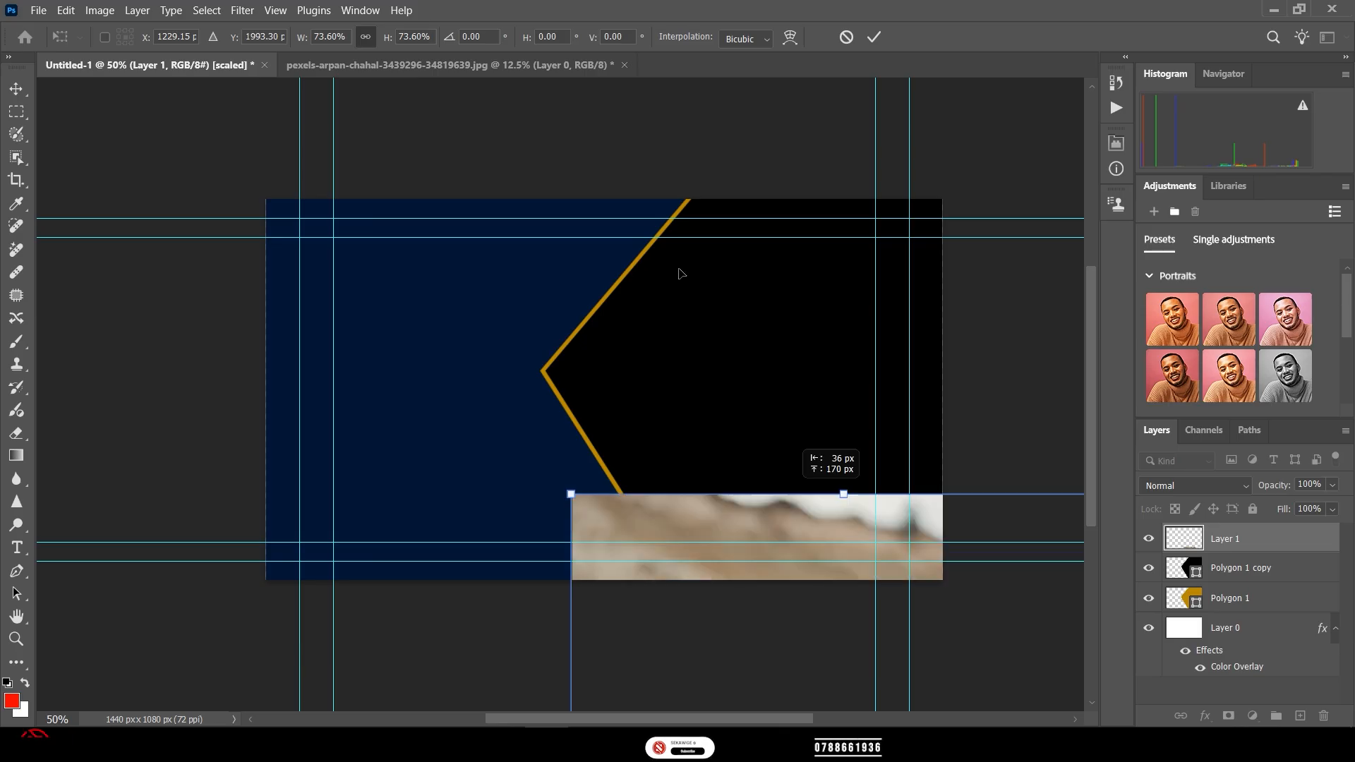
pyautogui.hotkey('ctrl', 'z')
pyautogui.moveTo(427, 179); pyautogui.dragTo(704, 416)
pyautogui.moveTo(773, 505); pyautogui.dragTo(729, 250)
pyautogui.click(875, 38)
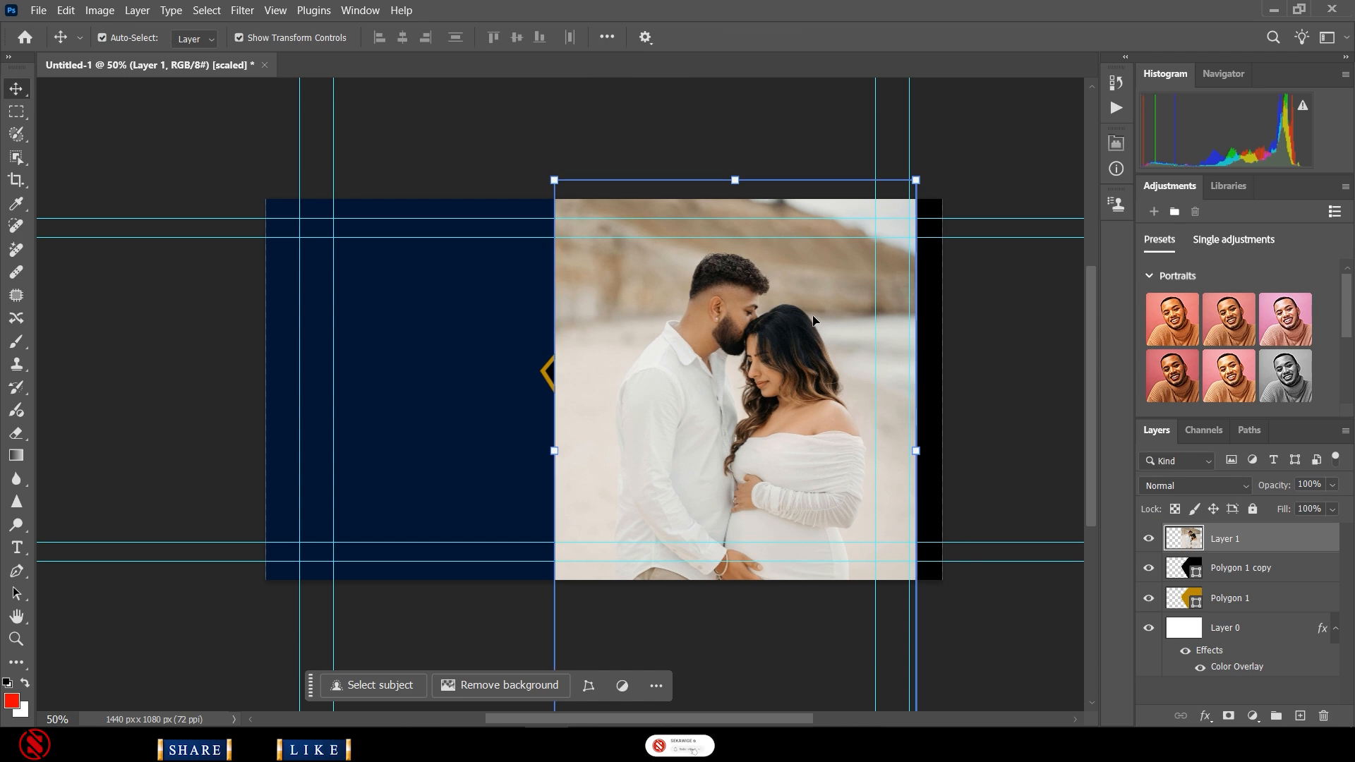
# - Enlarge the photo to about 112.69% and move it lower to fill the right two-thirds
pyautogui.moveTo(916, 181); pyautogui.dragTo(976, 145)
pyautogui.moveTo(553, 136); pyautogui.dragTo(505, 127)
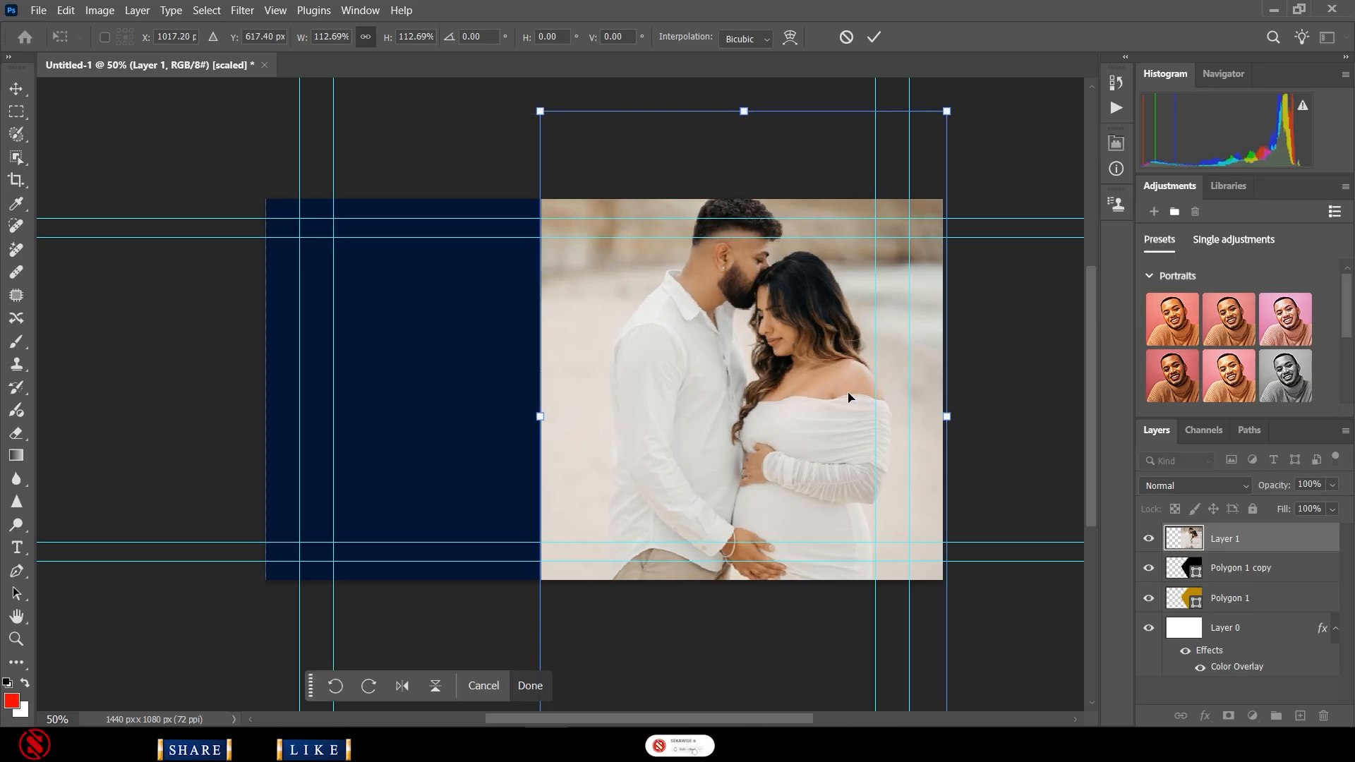
pyautogui.moveTo(822, 388); pyautogui.dragTo(817, 449)
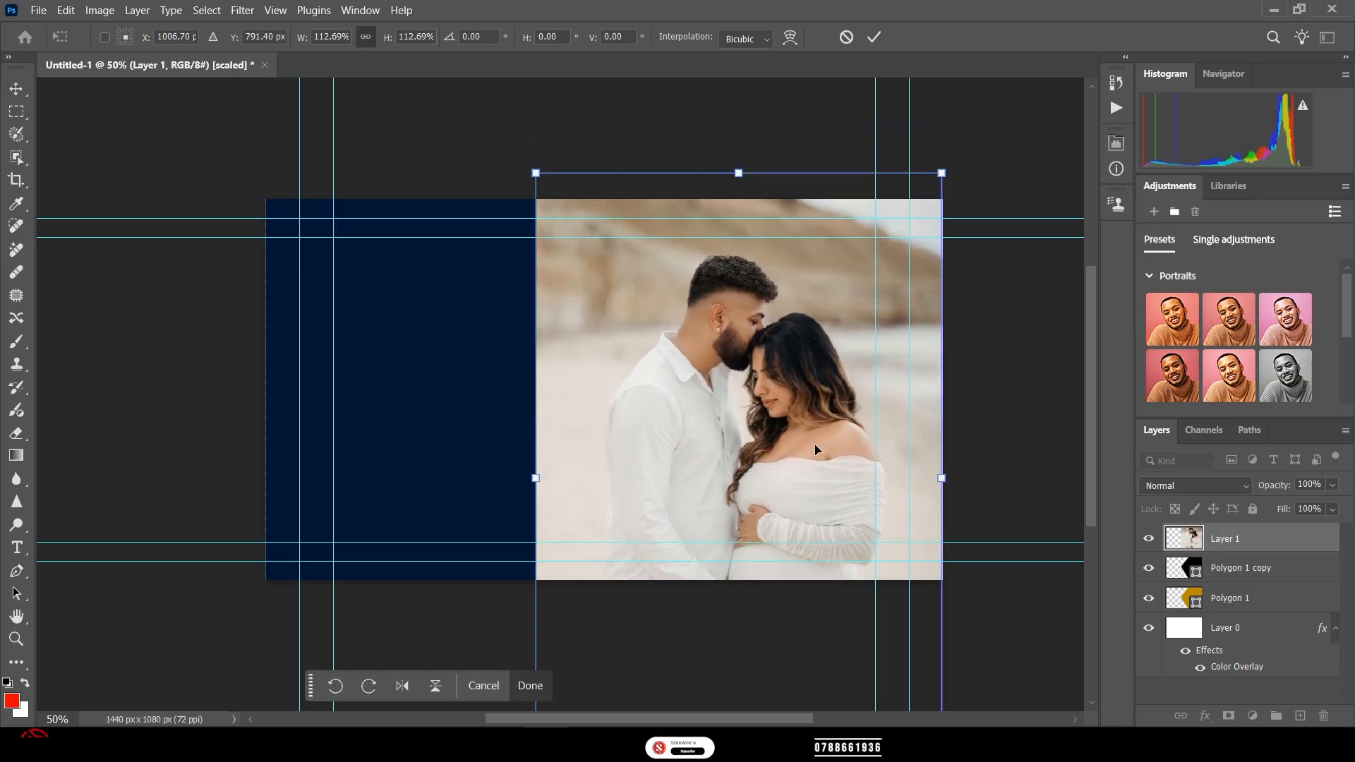
pyautogui.click(1242, 543)
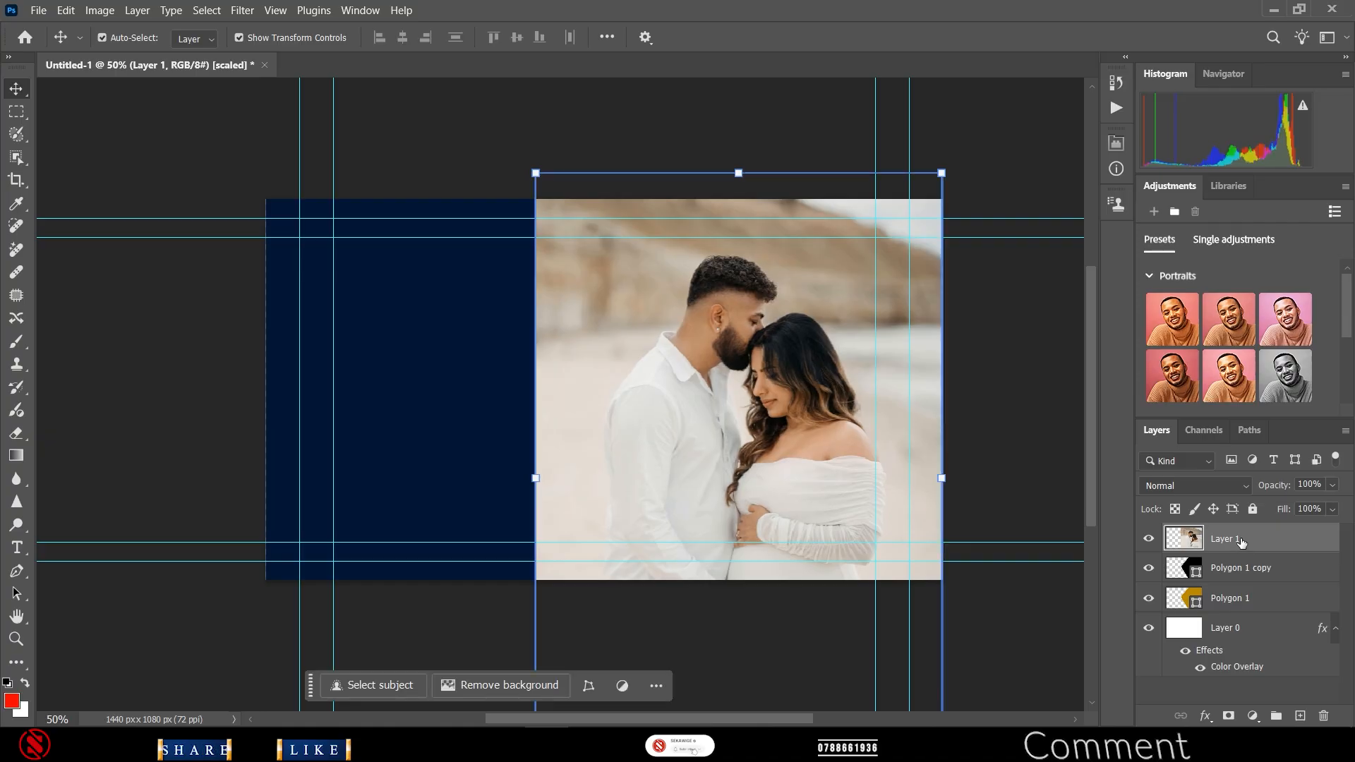
# - Clip Layer 1's couple photo into the pentagon and reposition it inside the shape
pyautogui.rightClick(1240, 540)
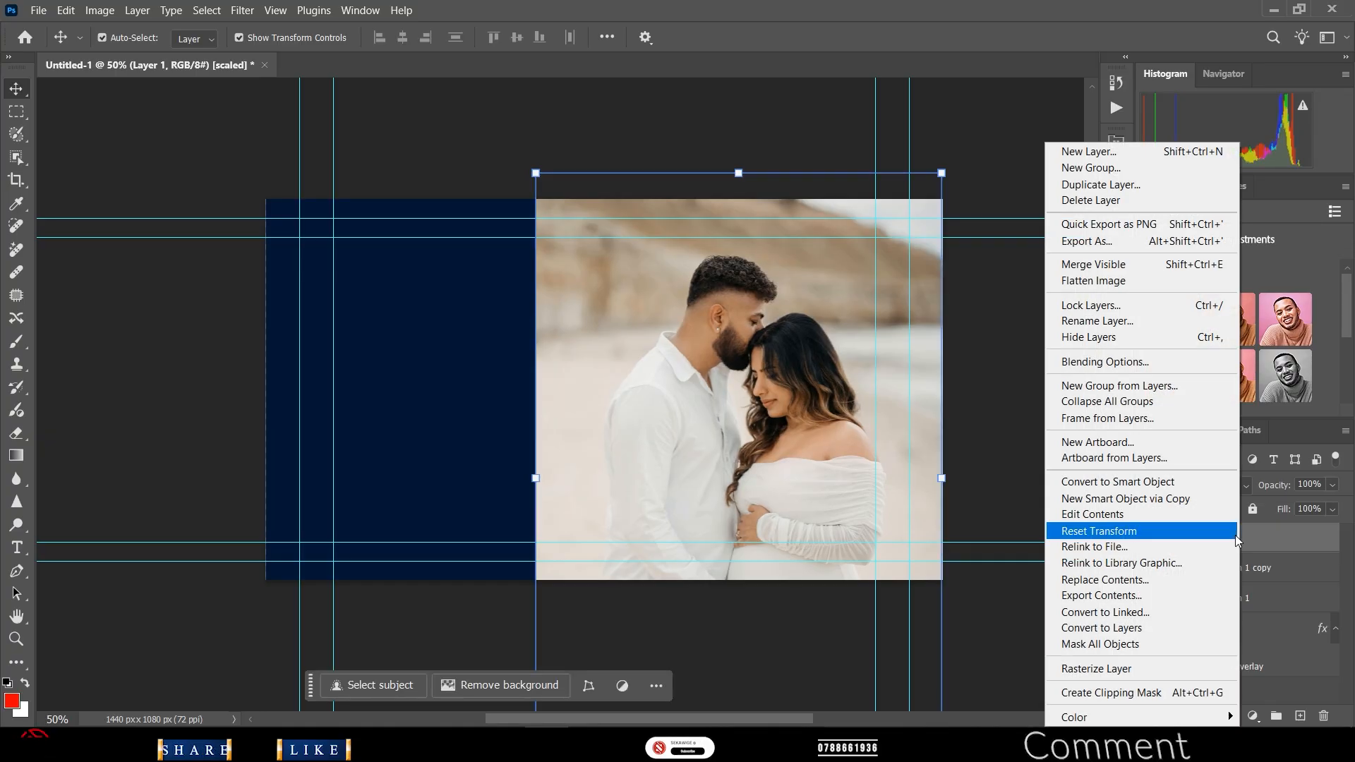
pyautogui.click(1148, 696)
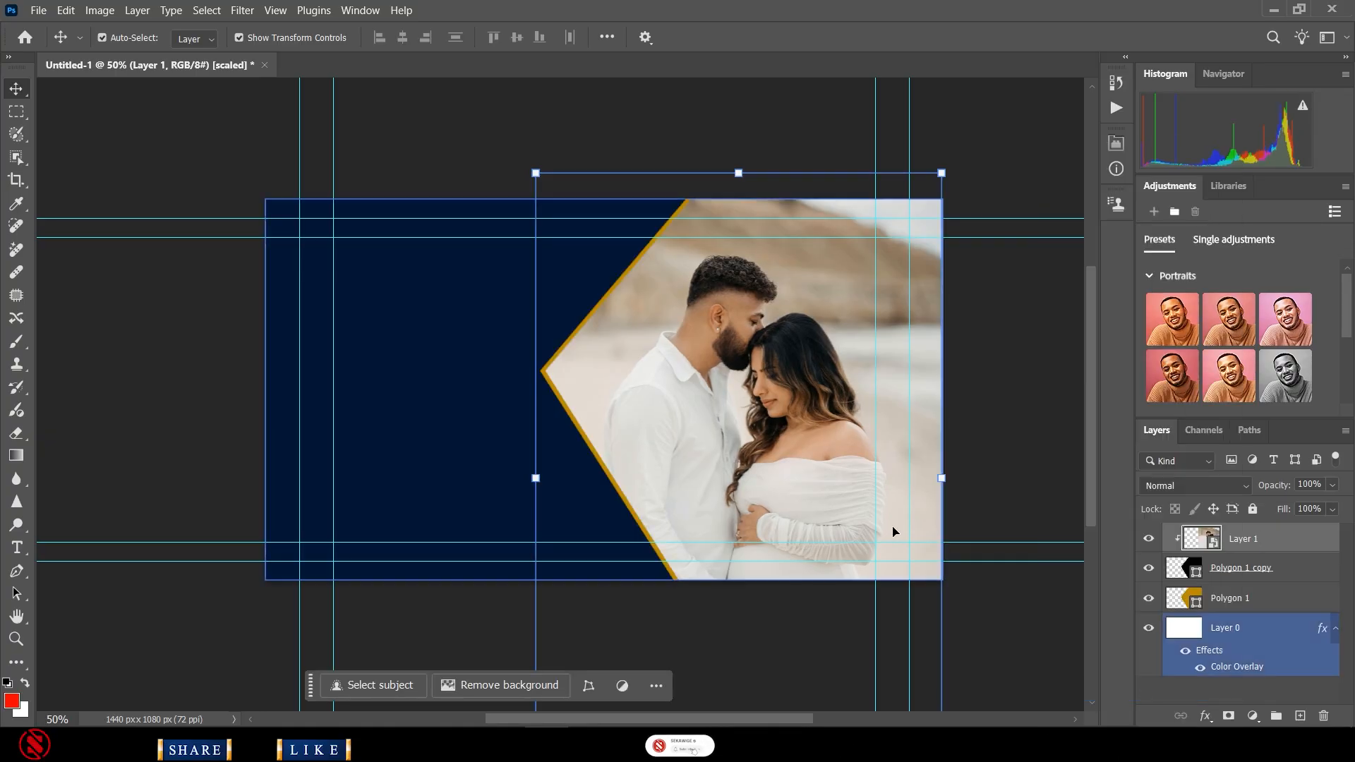
pyautogui.moveTo(764, 430); pyautogui.dragTo(814, 400)
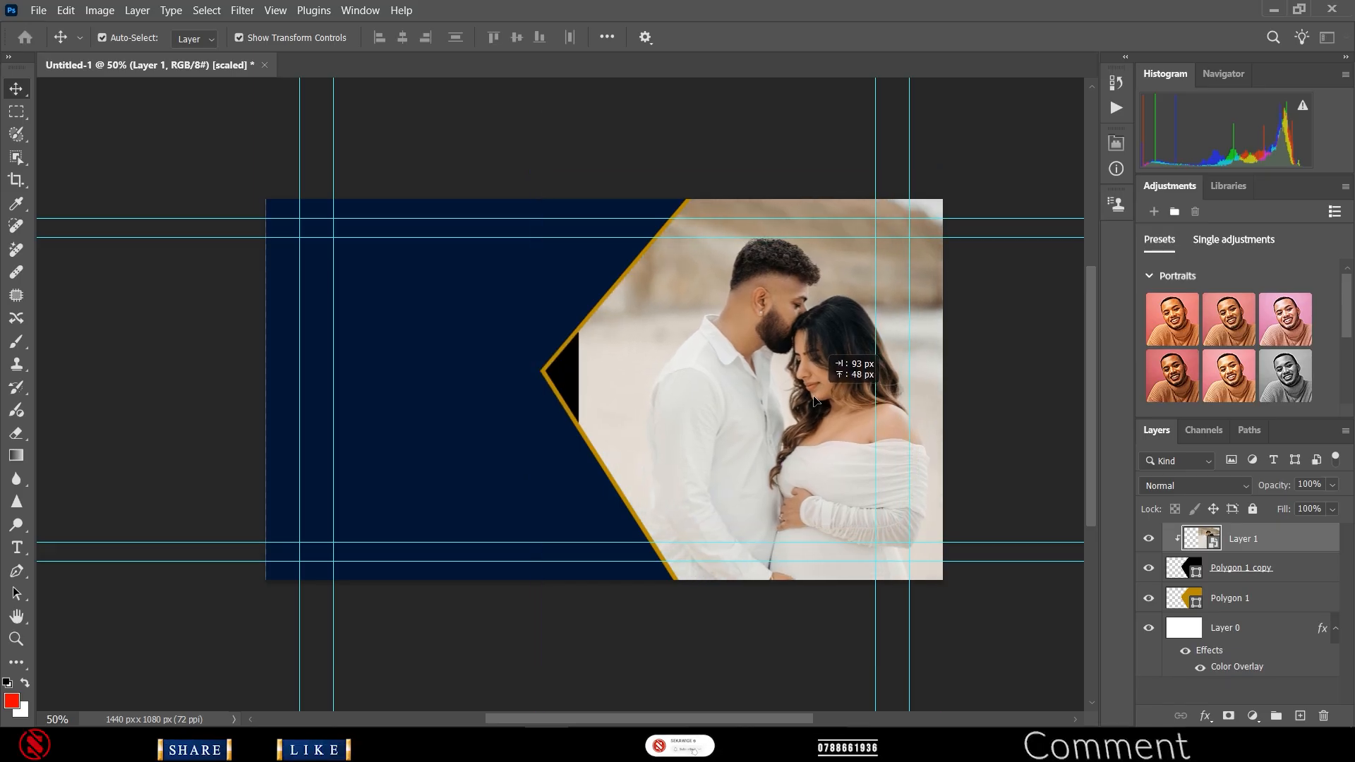
# - Scale the clipped photo to about 109.83% and shift it lower inside the pentagon
pyautogui.hotkey('ctrl', 't')
pyautogui.moveTo(579, 154); pyautogui.dragTo(439, 138)
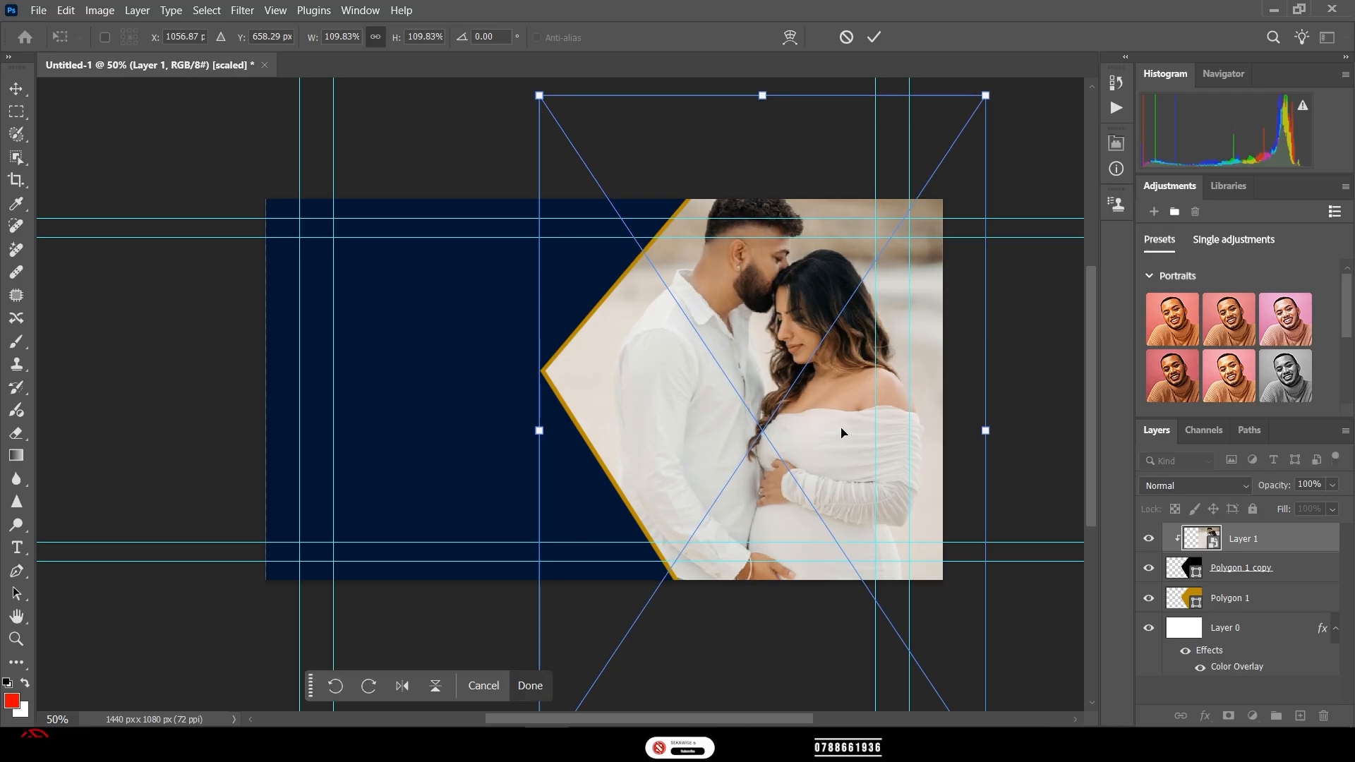
pyautogui.moveTo(841, 433); pyautogui.dragTo(847, 472)
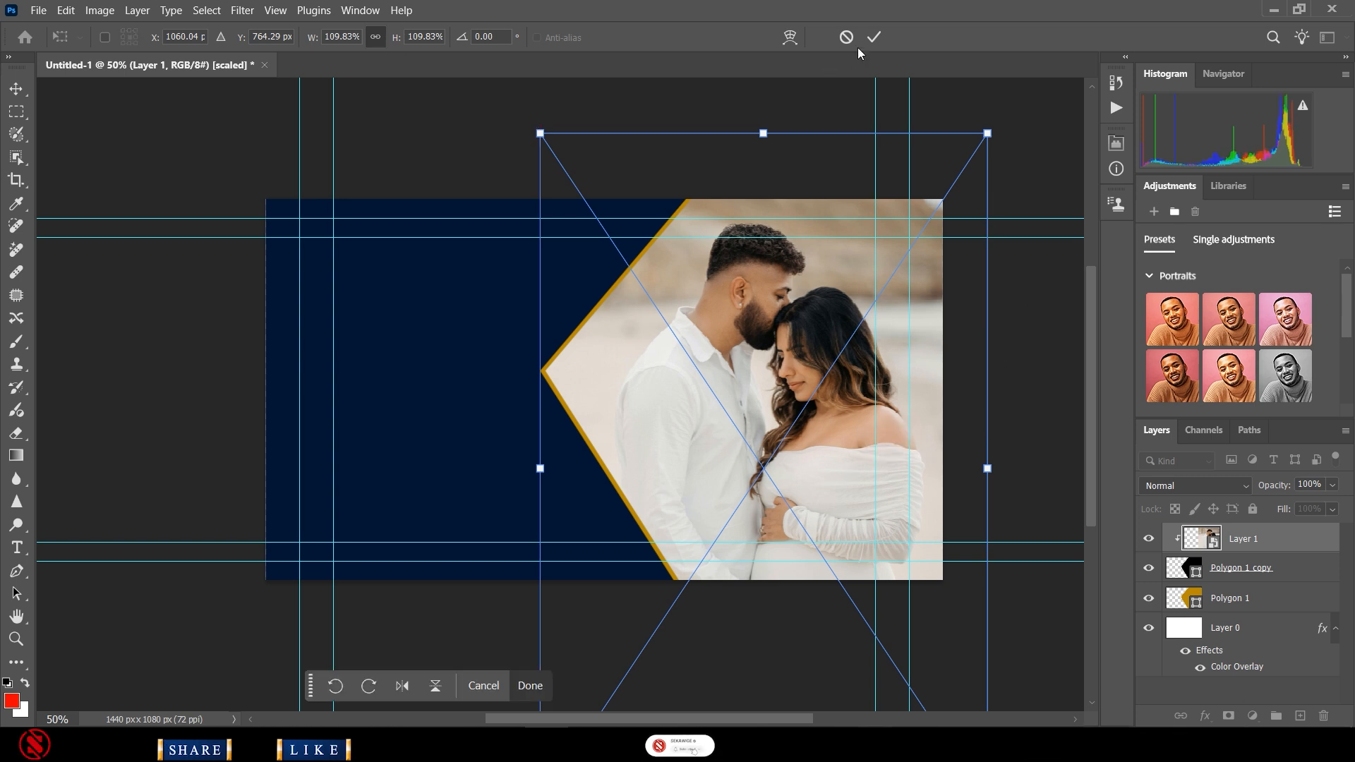
pyautogui.click(874, 38)
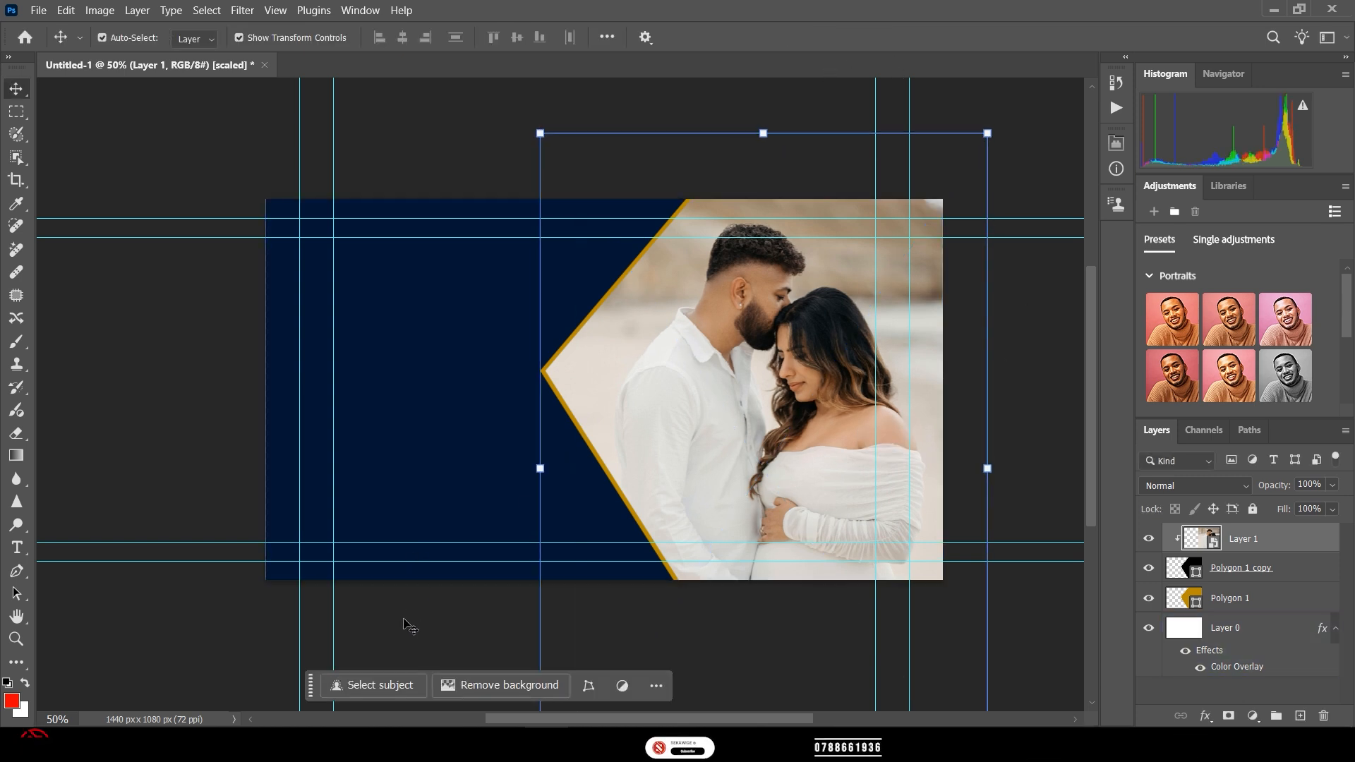
pyautogui.click(415, 628)
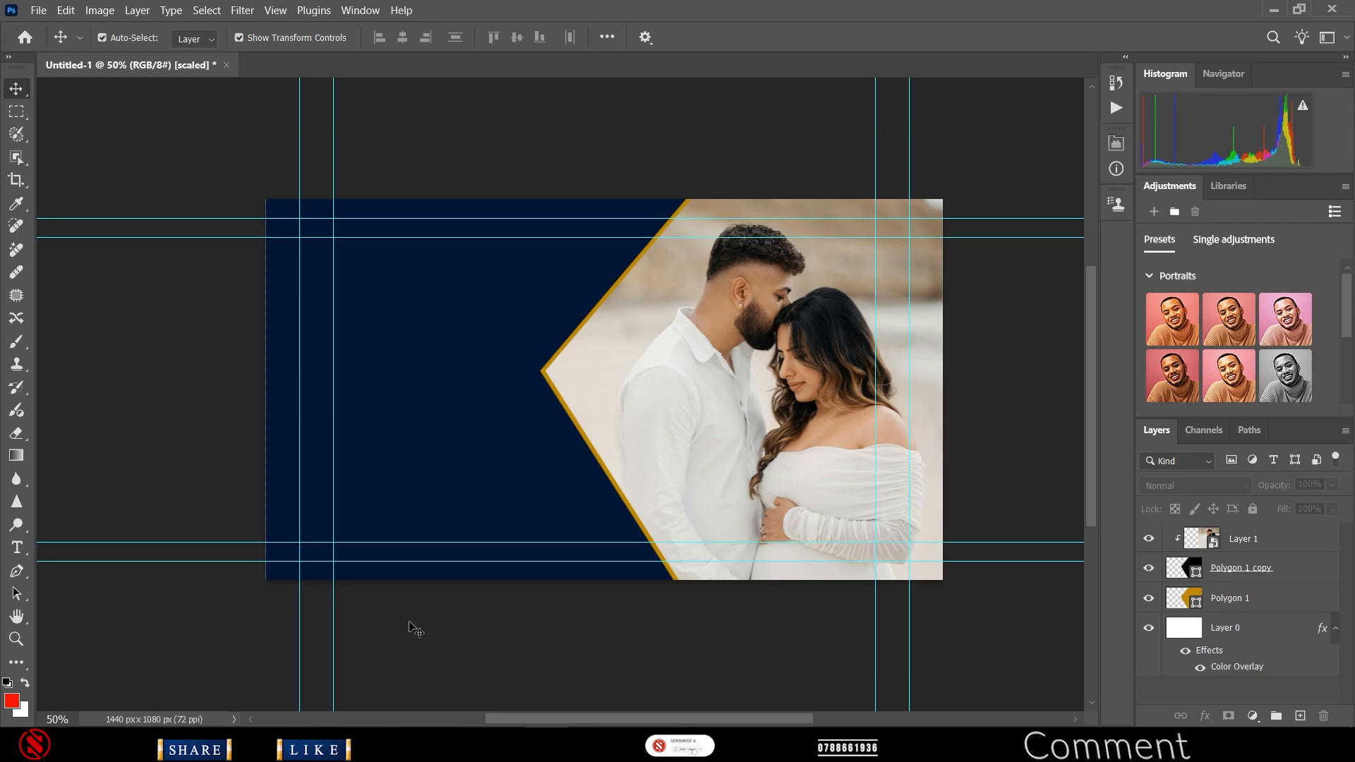
# - Click between the navy background and photo layers, ending with no layer selected
pyautogui.click(389, 564)
pyautogui.click(399, 621)
pyautogui.click(587, 503)
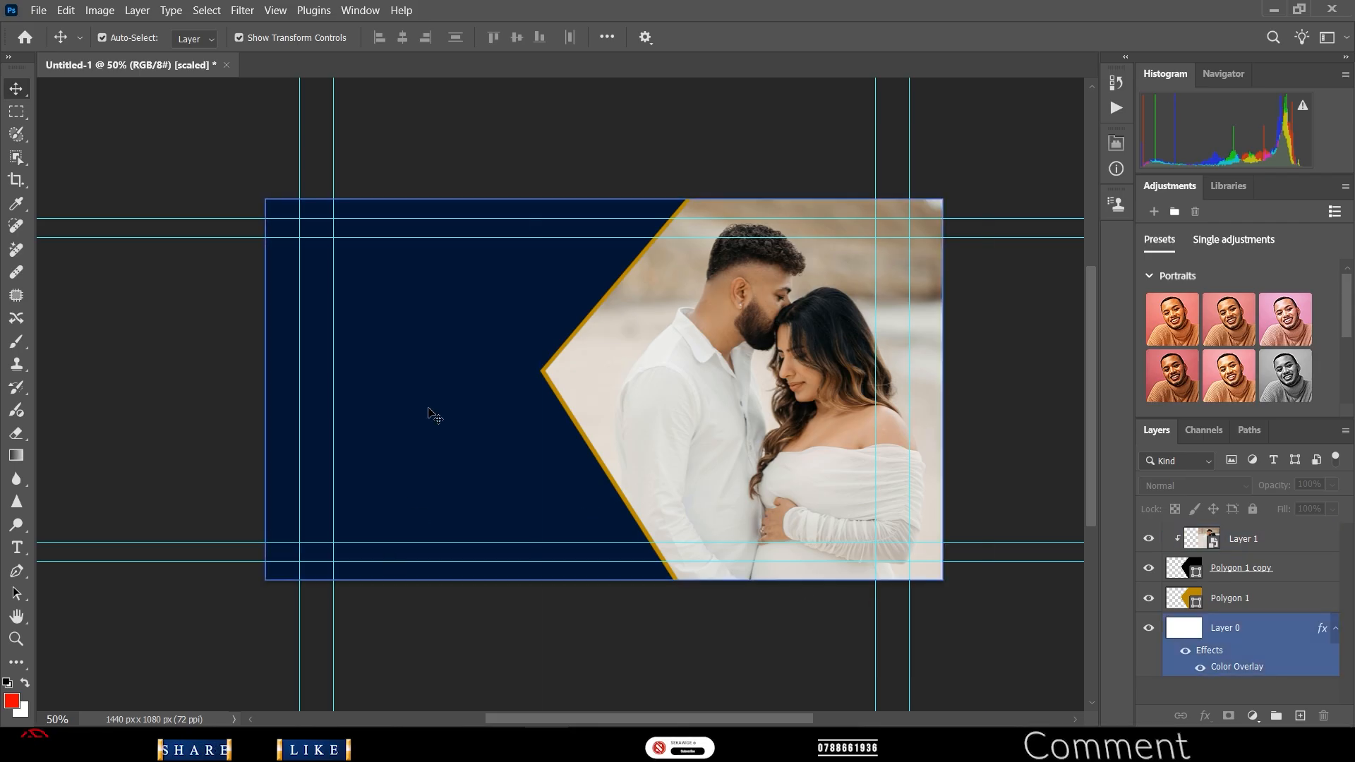
pyautogui.click(789, 341)
pyautogui.click(534, 590)
pyautogui.click(737, 565)
pyautogui.click(176, 561)
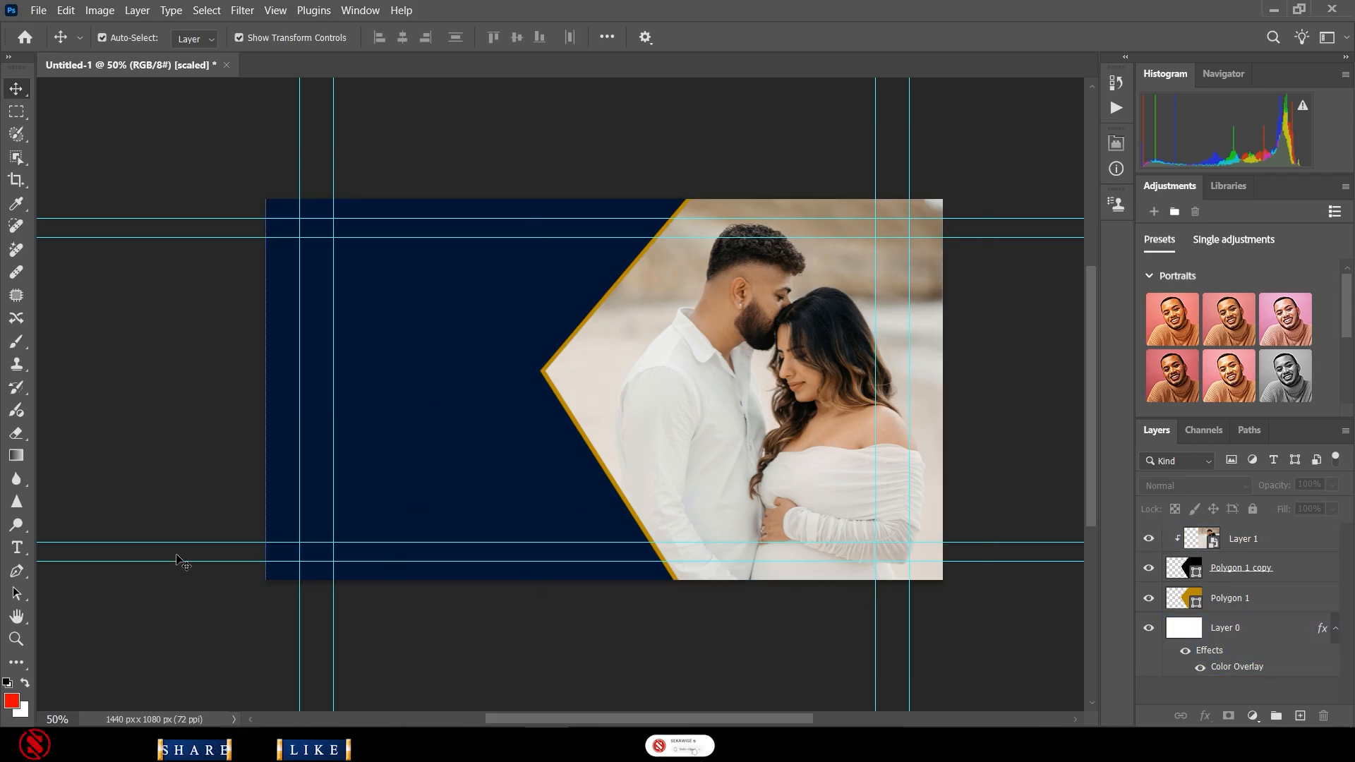
# - Open the NicePng_magical-png_3413798 blue frame image
pyautogui.click(38, 10)
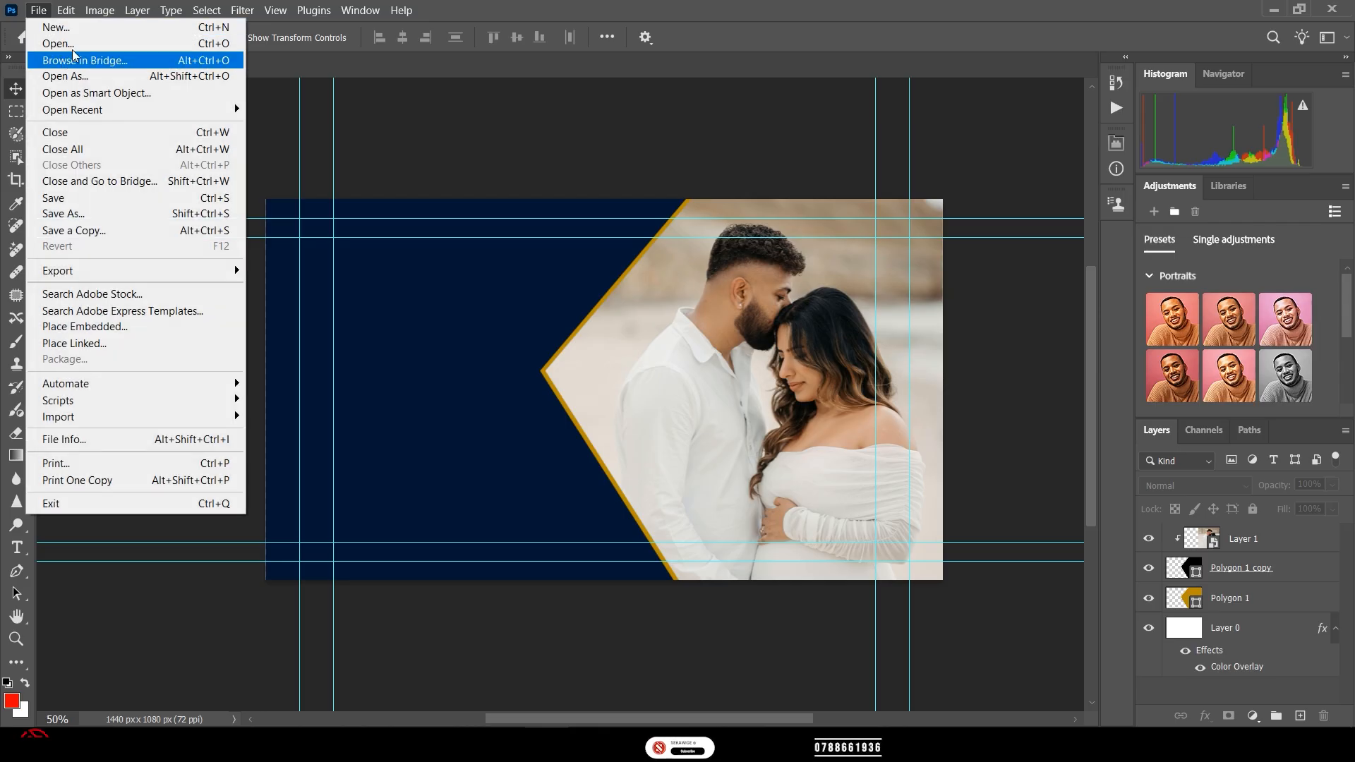
pyautogui.click(77, 47)
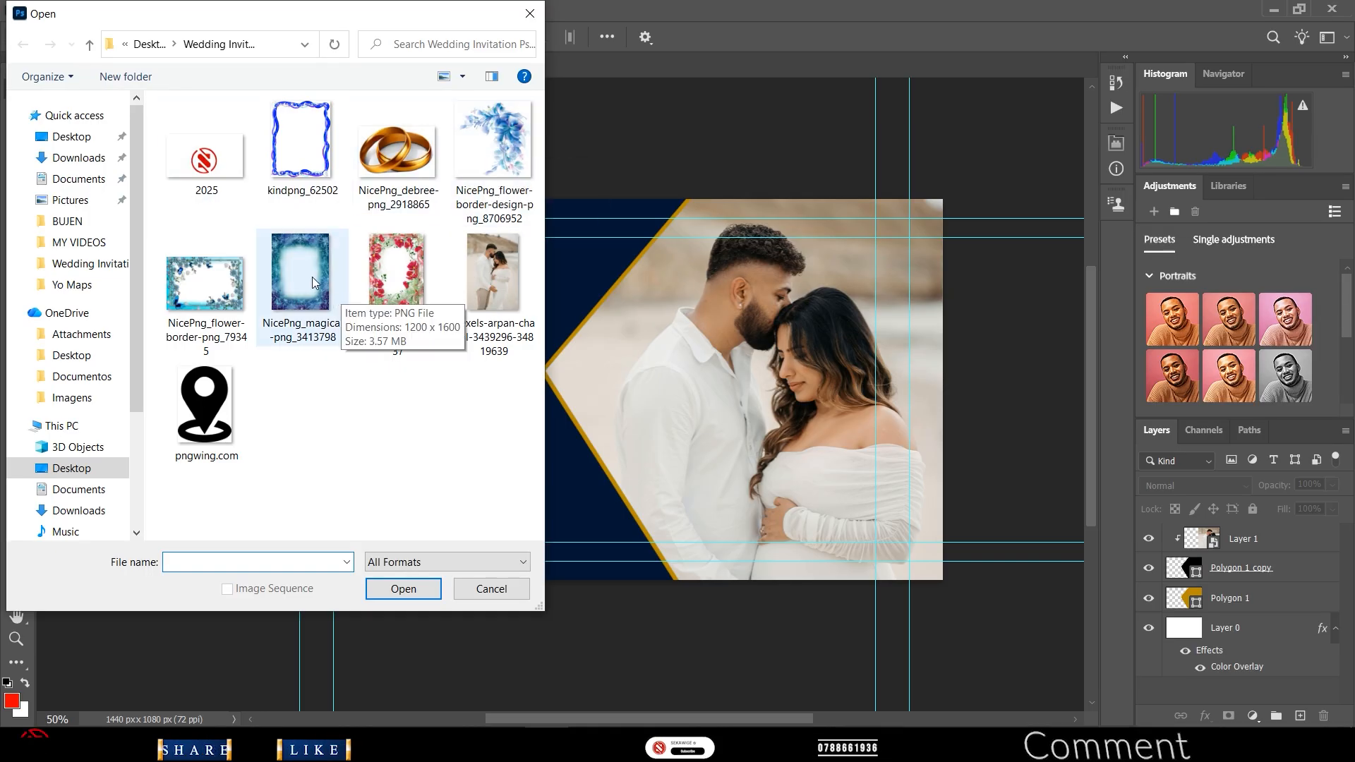
pyautogui.doubleClick(331, 277)
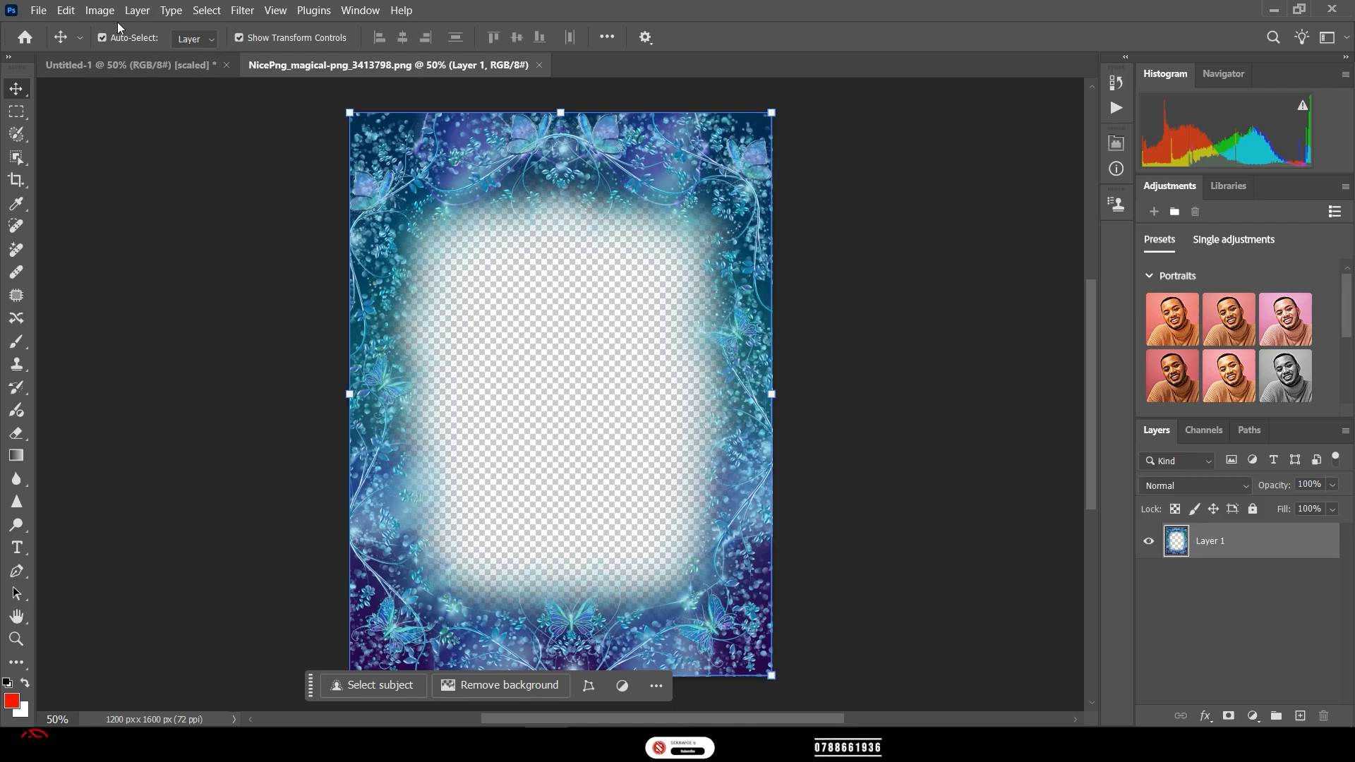
# - Rotate the frame image 90° counter-clockwise to a 1600 × 1200 px landscape canvas
pyautogui.click(67, 14)
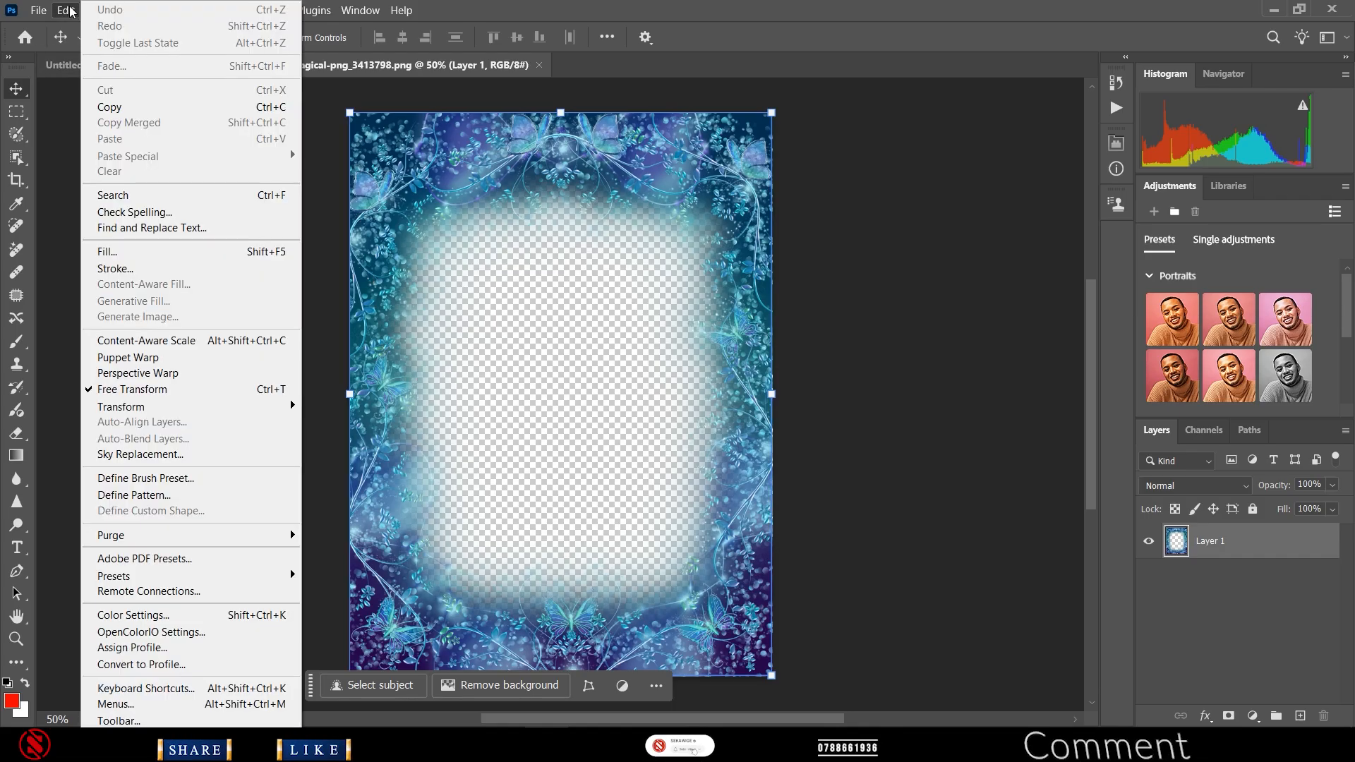
pyautogui.click(70, 12)
pyautogui.click(99, 10)
pyautogui.moveTo(139, 170)
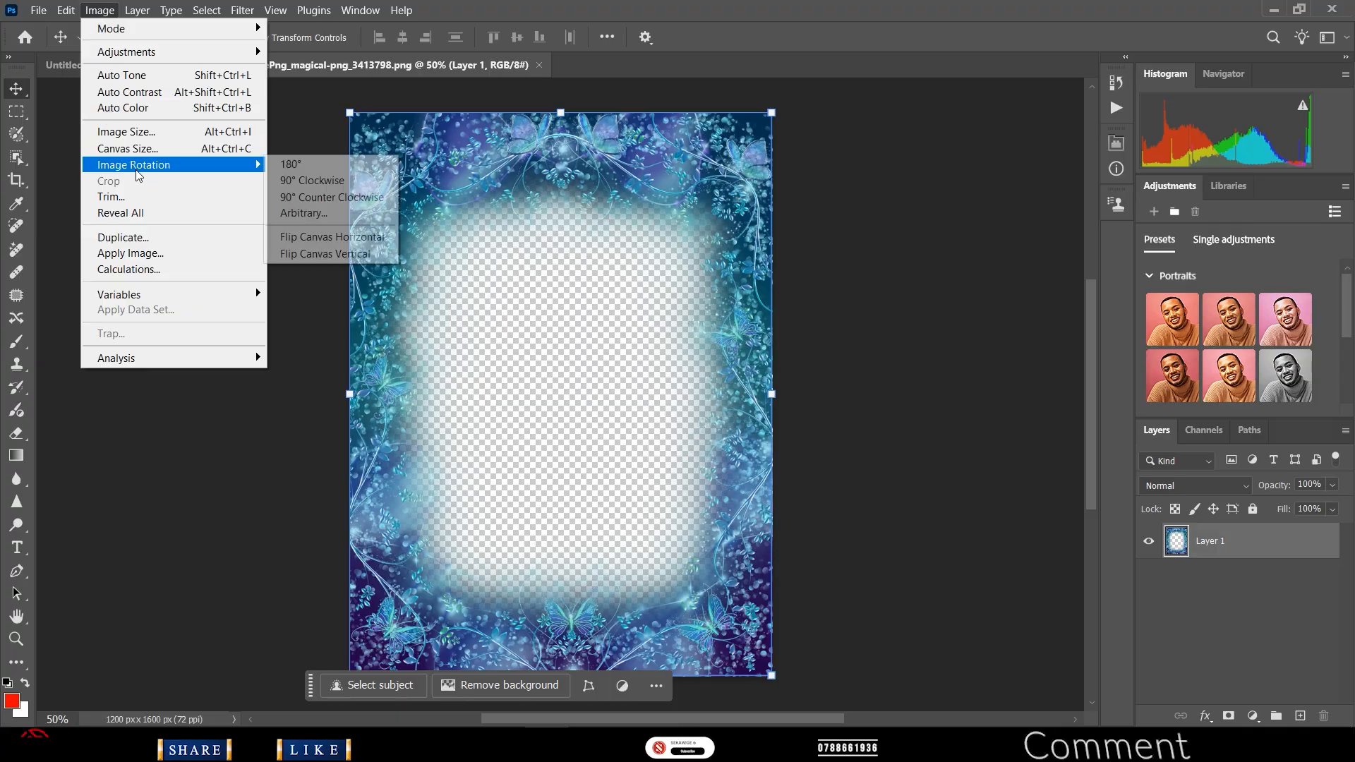
pyautogui.click(338, 199)
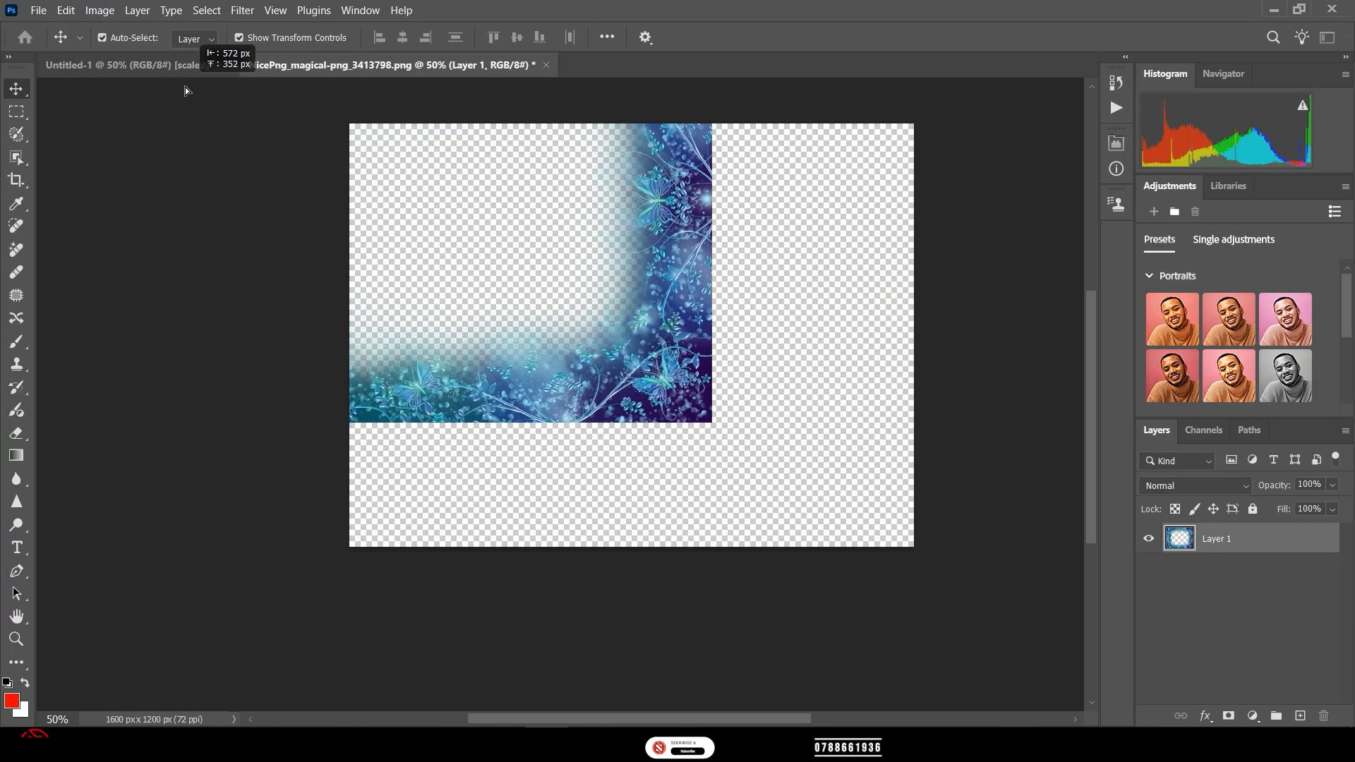
pyautogui.click(185, 64)
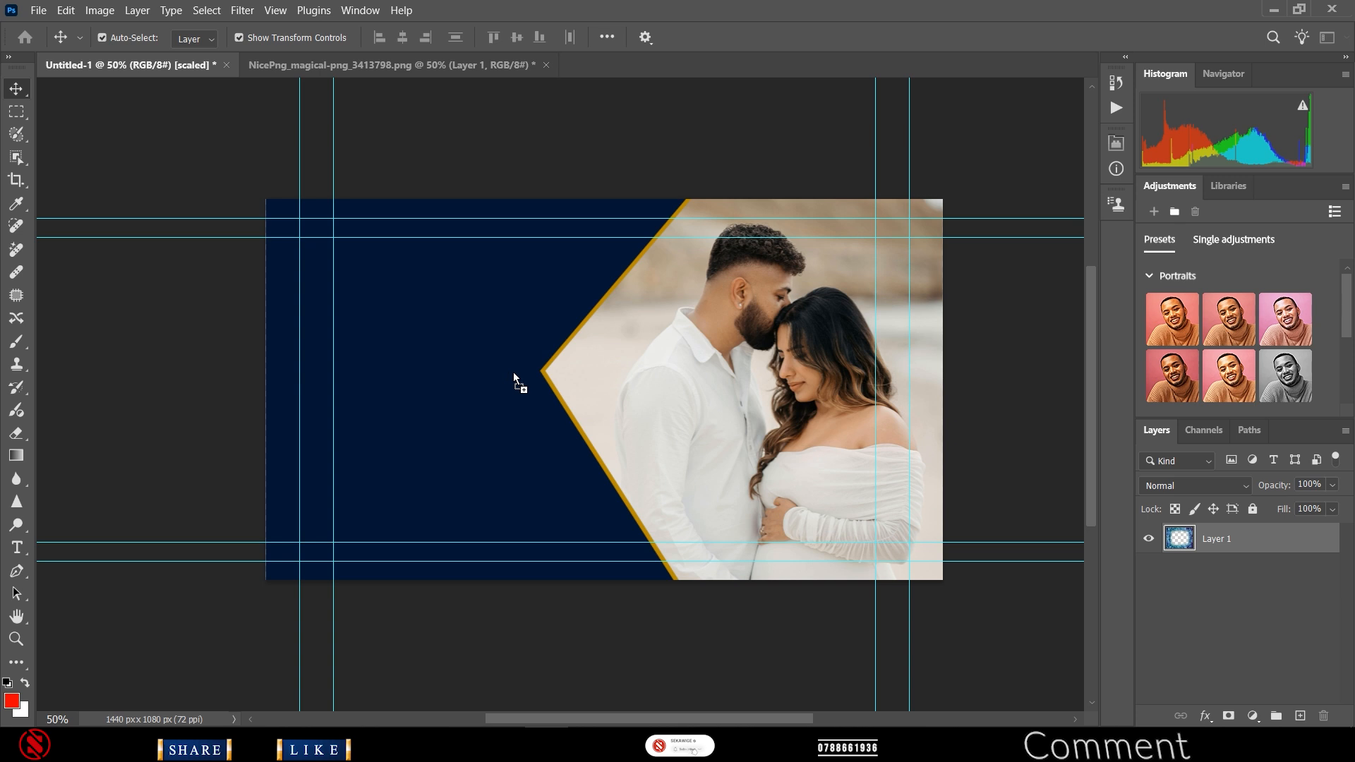
# - Drop the blue floral frame onto the banner as Layer 2 and stretch it past both sides
pyautogui.moveTo(514, 371); pyautogui.dragTo(516, 372)
pyautogui.moveTo(478, 237); pyautogui.dragTo(521, 218)
pyautogui.moveTo(358, 348); pyautogui.dragTo(387, 345)
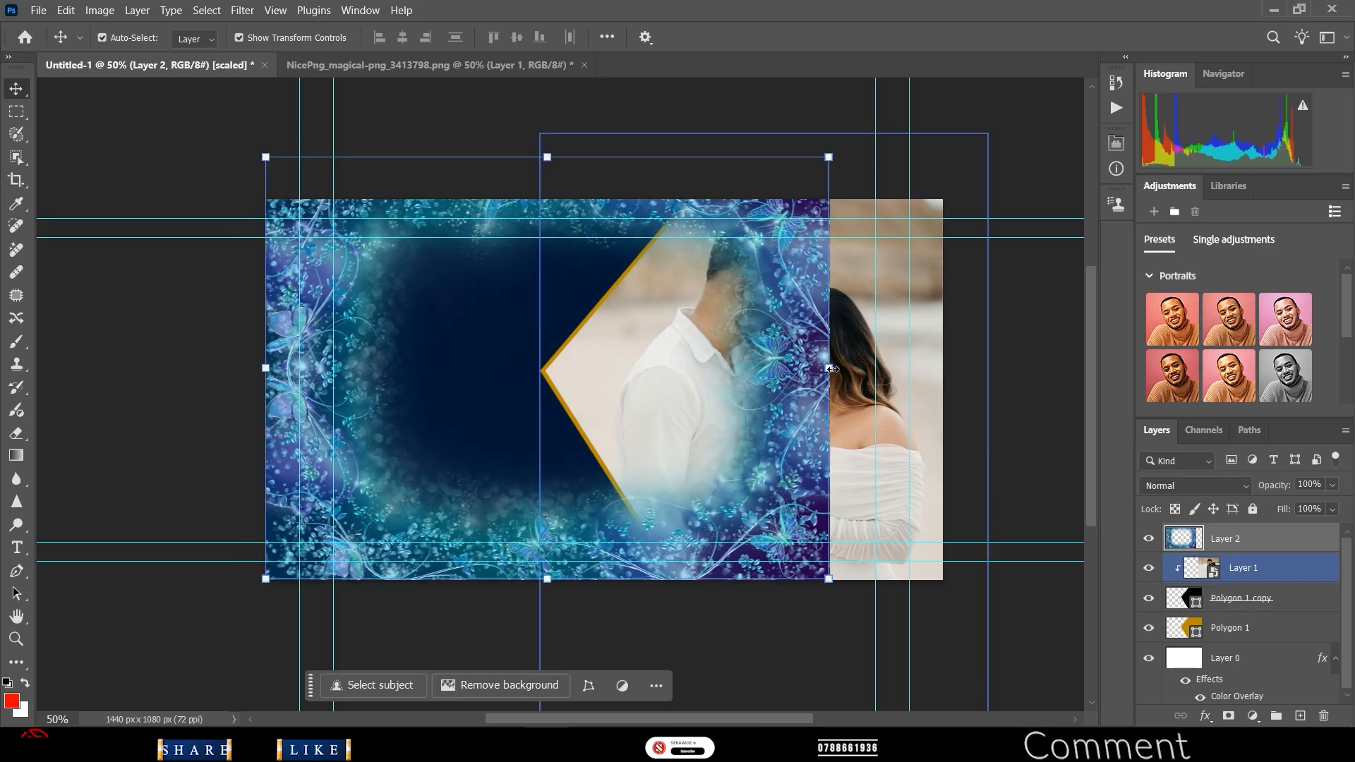
pyautogui.moveTo(831, 368); pyautogui.dragTo(1035, 400)
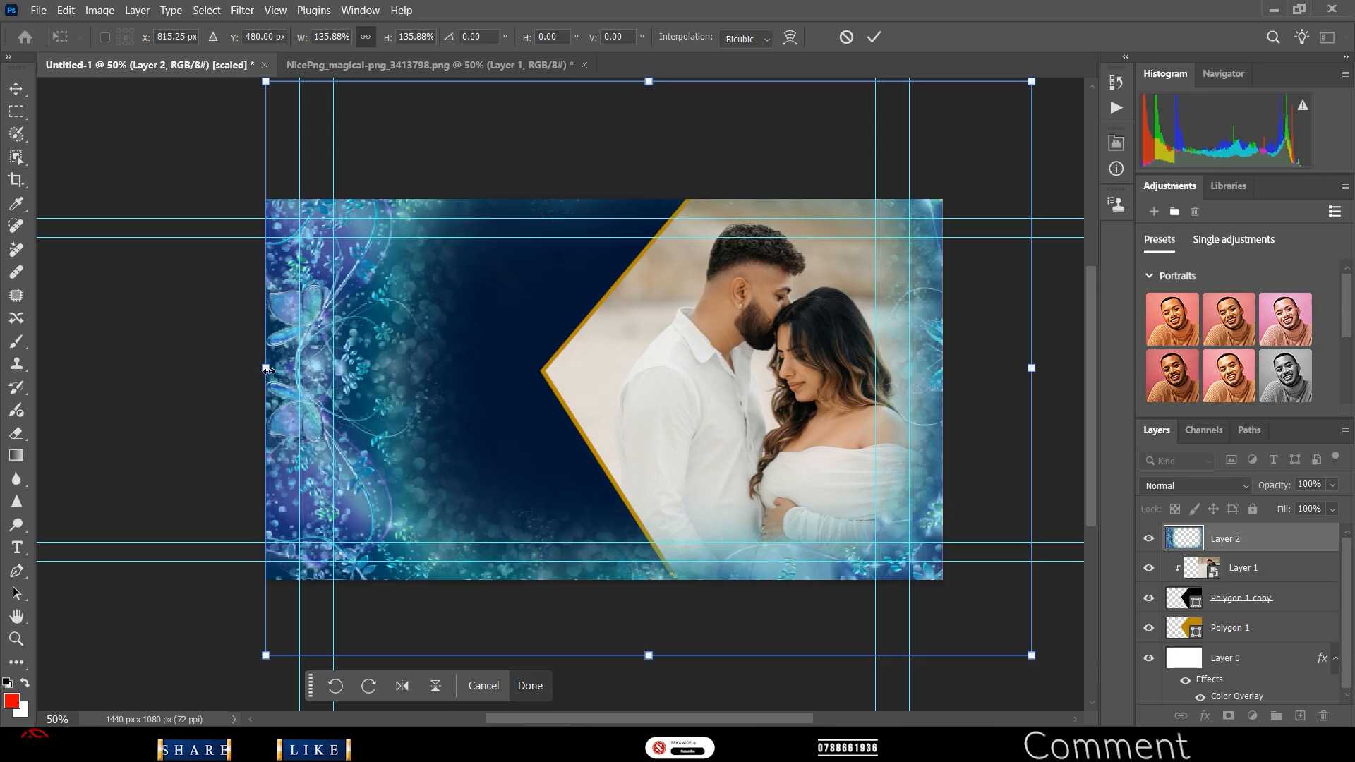
pyautogui.moveTo(267, 370); pyautogui.dragTo(99, 389)
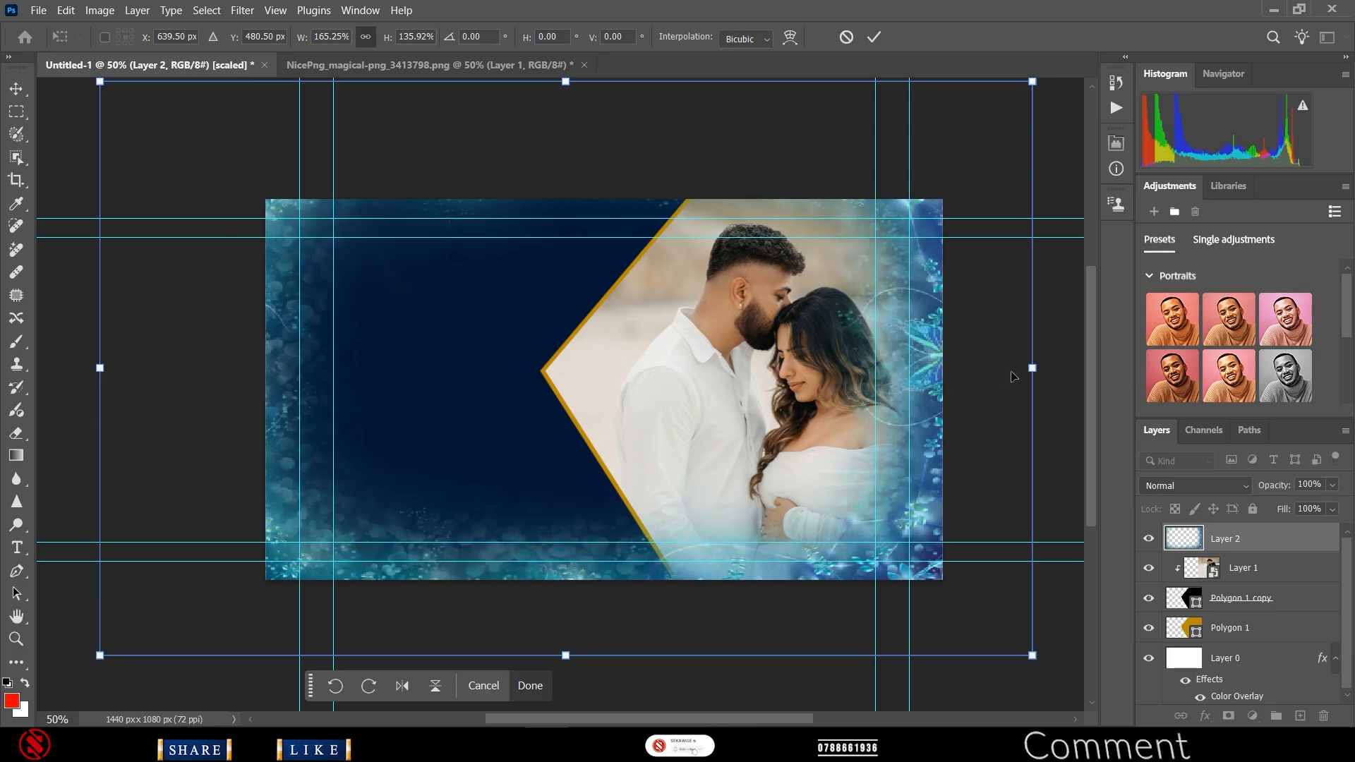
pyautogui.moveTo(1032, 368); pyautogui.dragTo(997, 385)
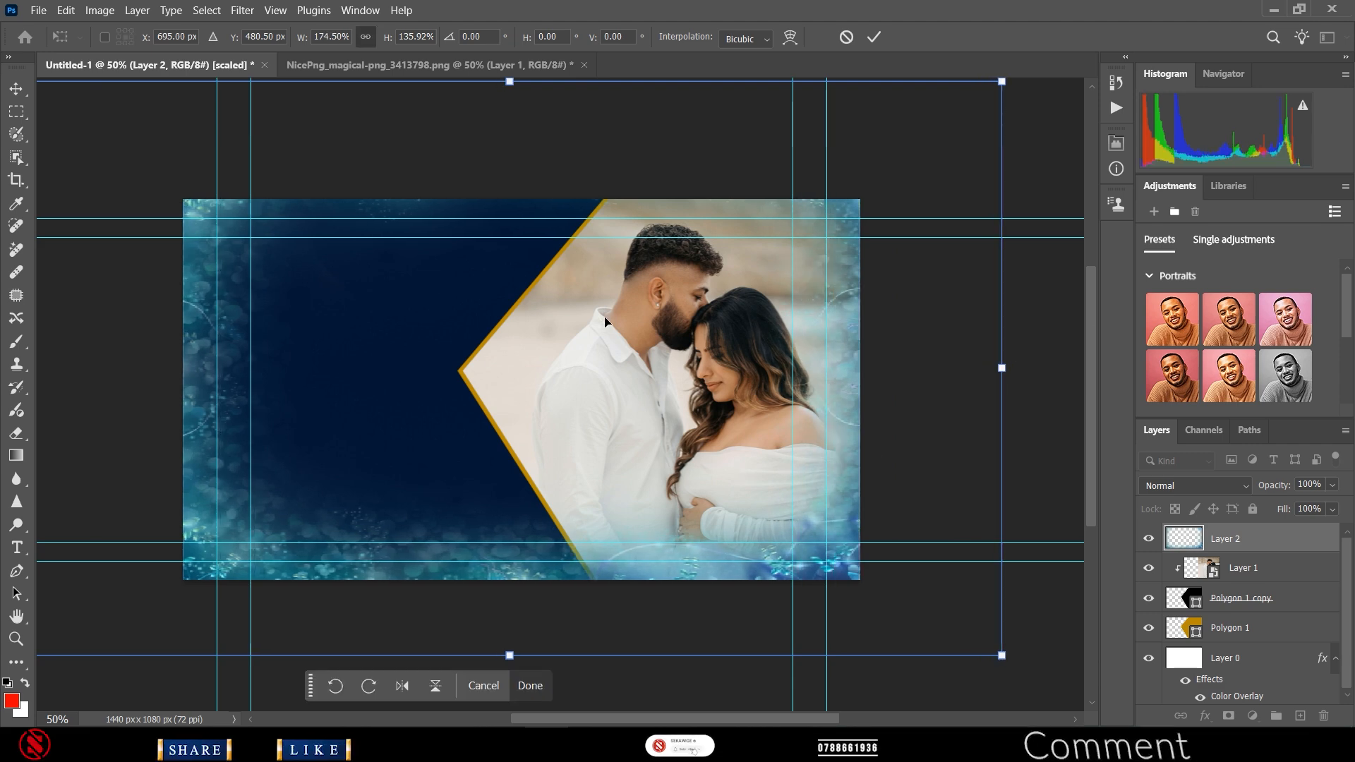
# - Fine-tune the frame's top, bottom and side edges to cover the canvas at about 182% × 134%
pyautogui.moveTo(511, 84); pyautogui.dragTo(510, 99)
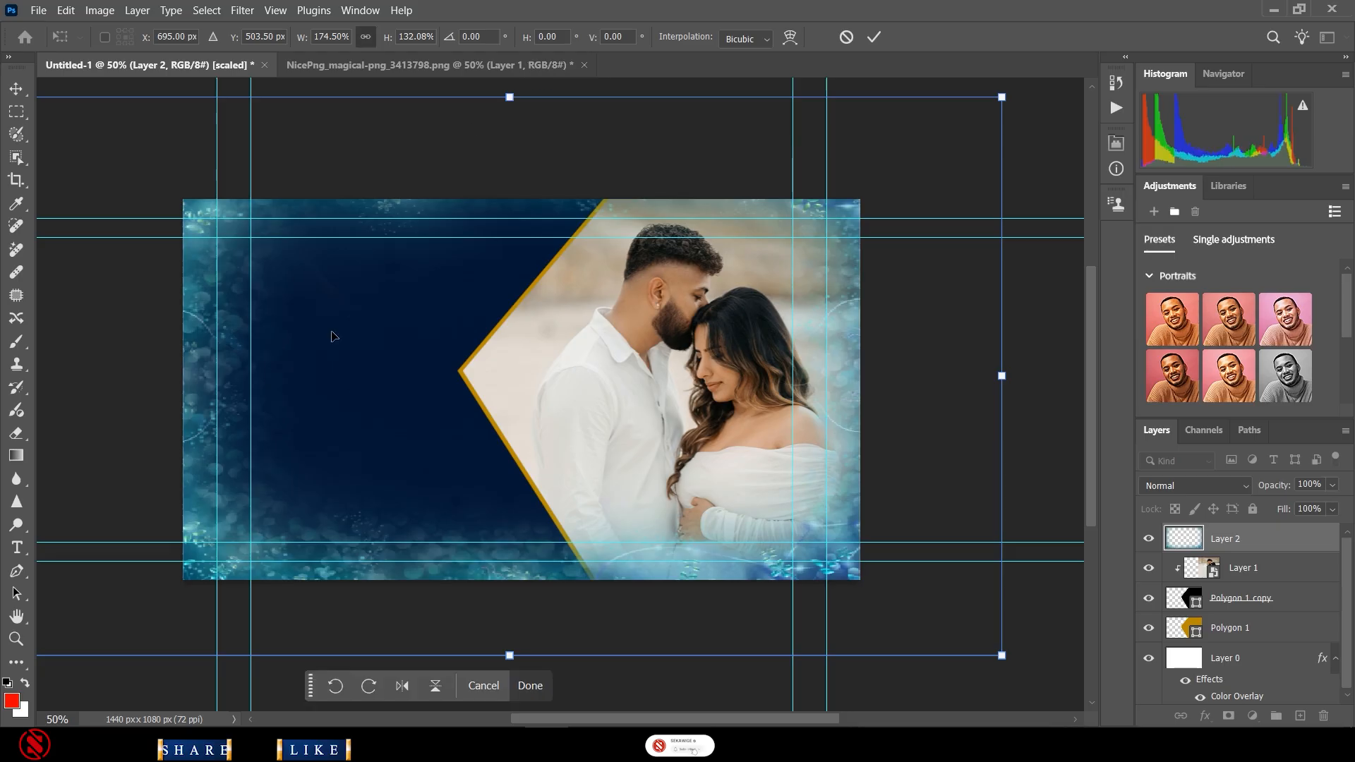
pyautogui.hscroll(-4, 174, 431)
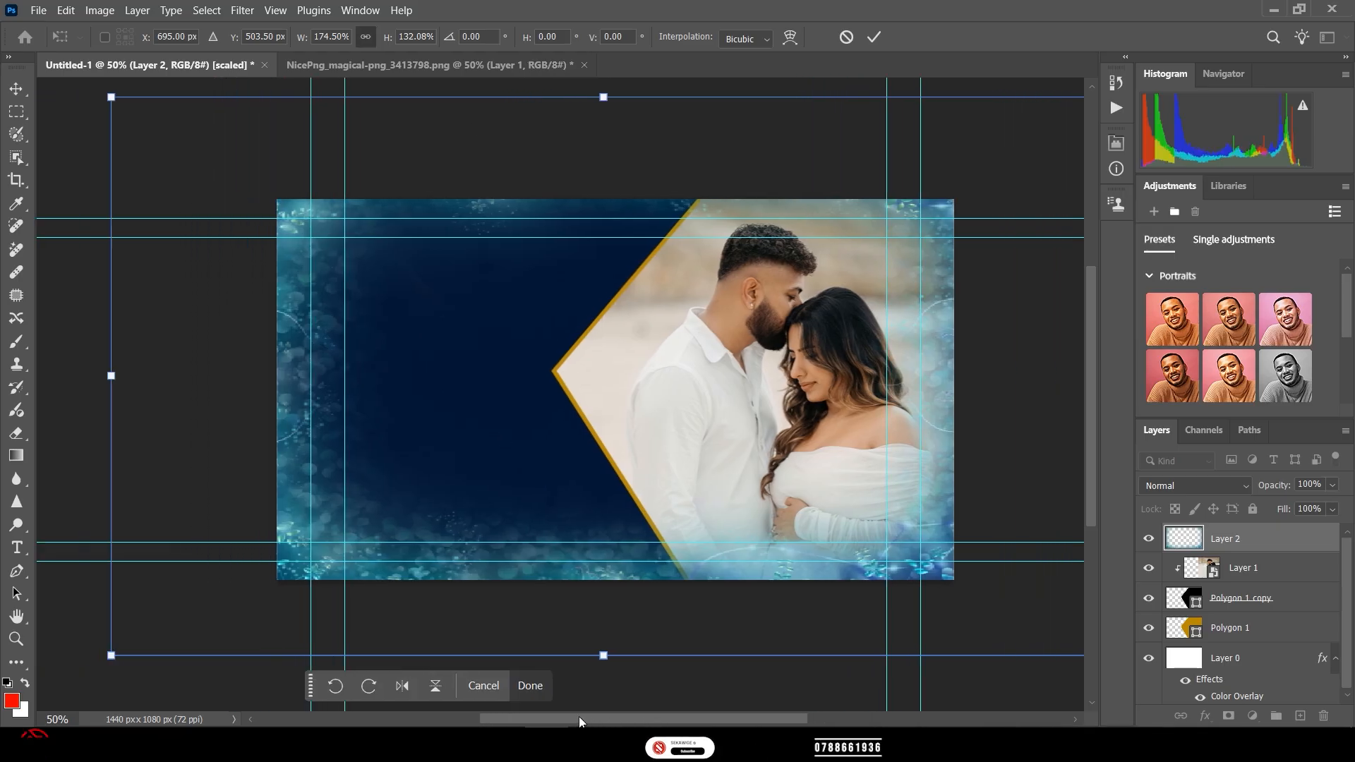
pyautogui.moveTo(146, 376); pyautogui.dragTo(120, 393)
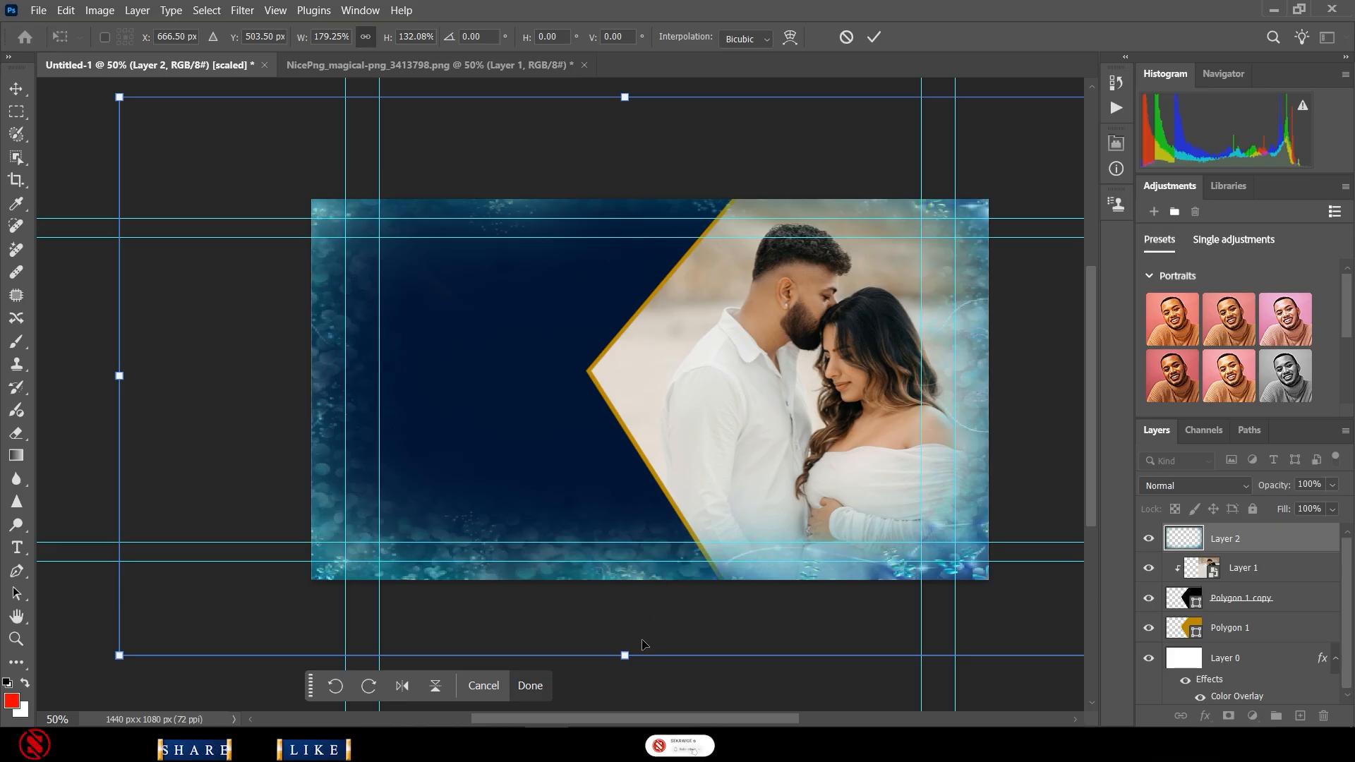
pyautogui.moveTo(624, 656); pyautogui.dragTo(621, 662)
pyautogui.scroll(-2, 859, 488)
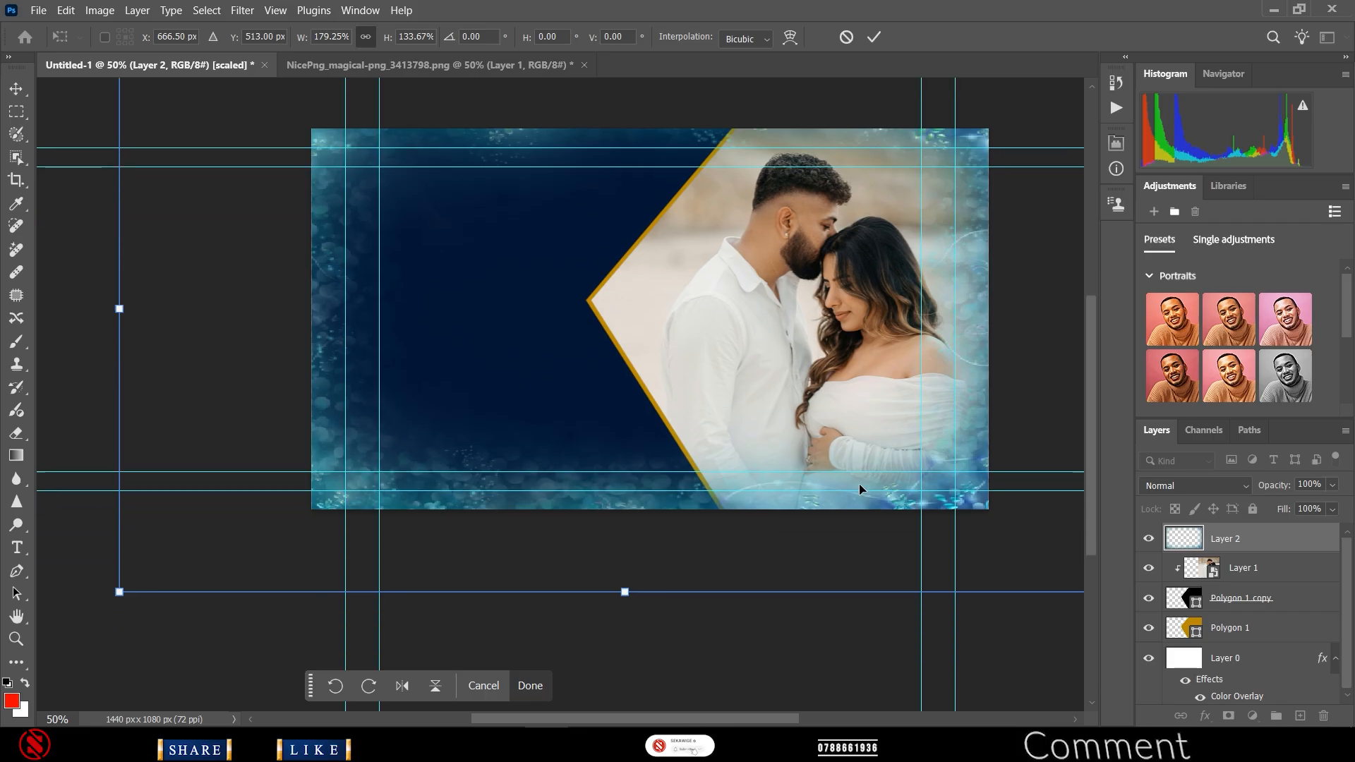
pyautogui.hscroll(4, 681, 645)
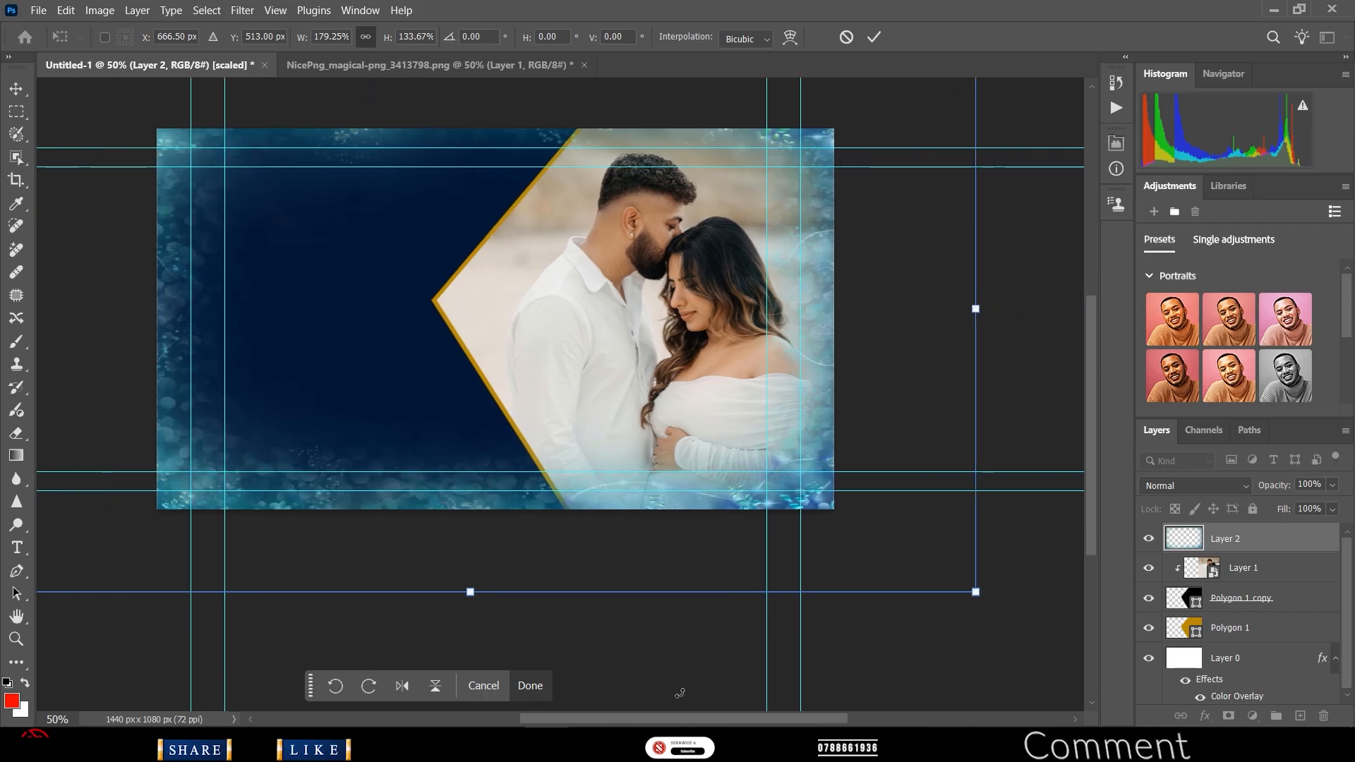
pyautogui.scroll(1, 714, 554)
pyautogui.moveTo(974, 351); pyautogui.dragTo(993, 350)
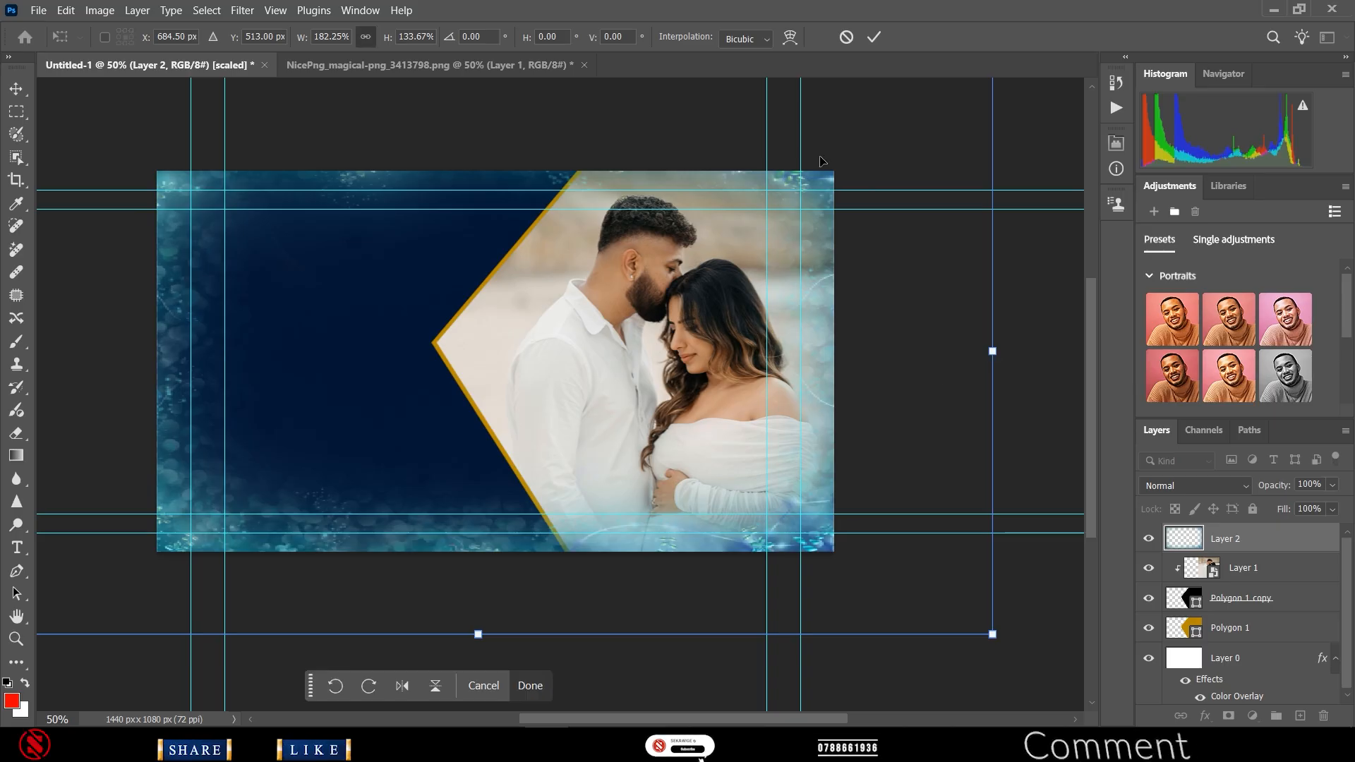
pyautogui.click(874, 38)
# - Clip the floral frame layer to the photo, then release the clipping mask again
pyautogui.moveTo(746, 719); pyautogui.dragTo(727, 717)
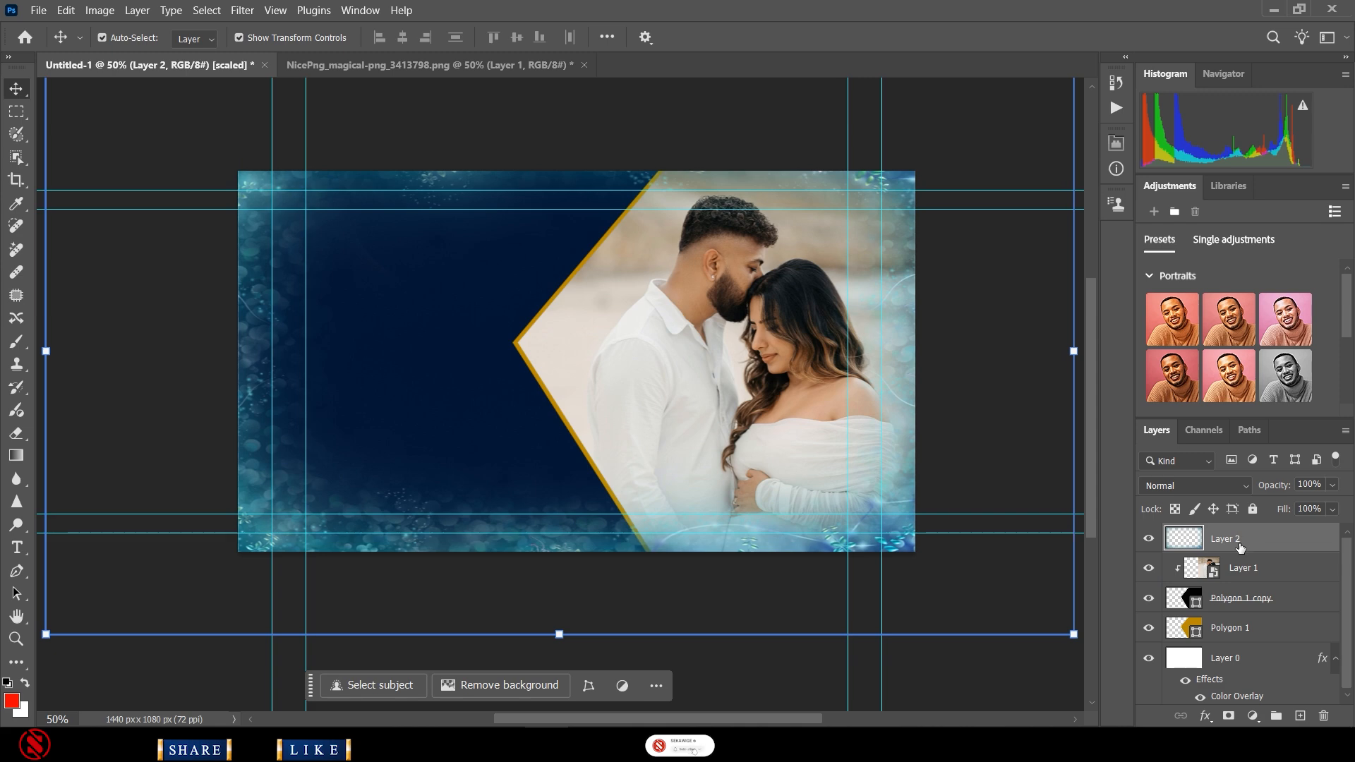
pyautogui.rightClick(1240, 547)
pyautogui.click(1184, 468)
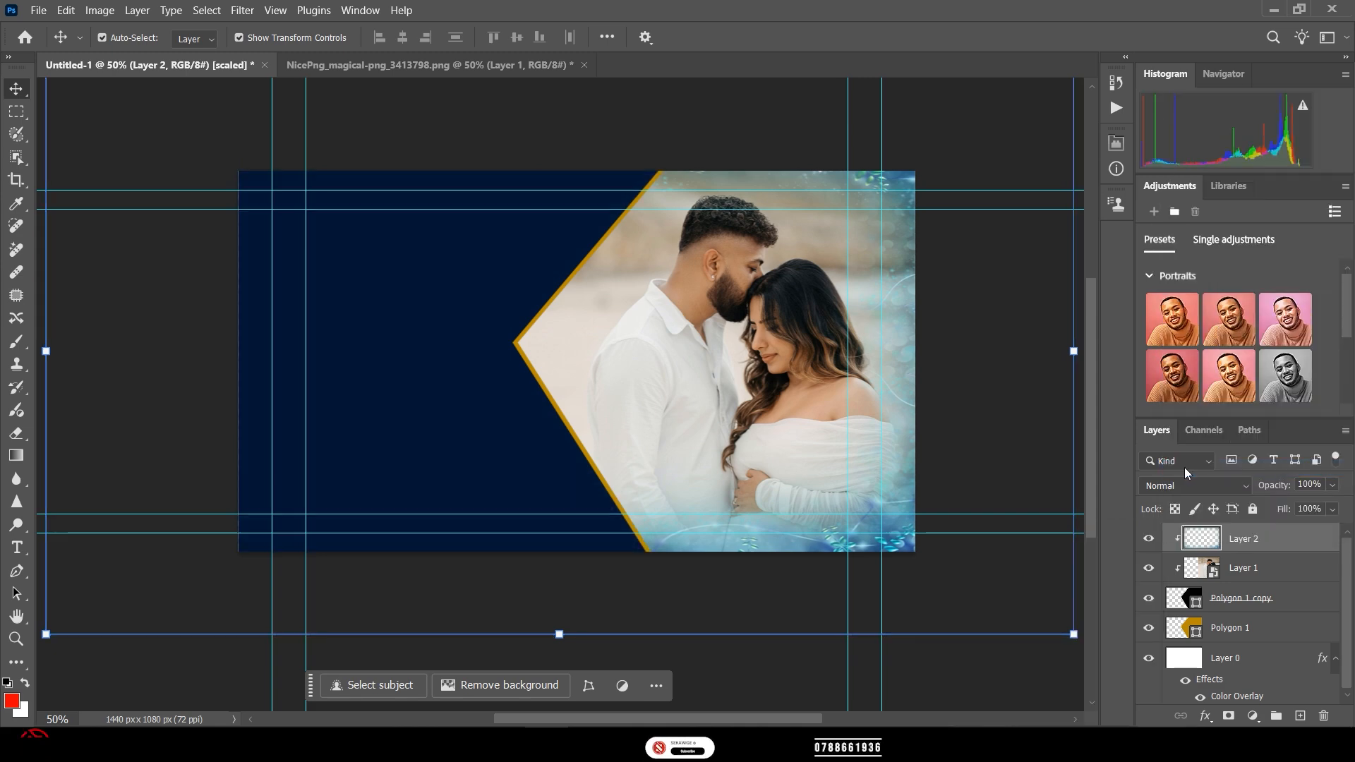
pyautogui.keyDown('alt'); pyautogui.click(1241, 553); pyautogui.keyUp('alt')
pyautogui.click(1237, 576)
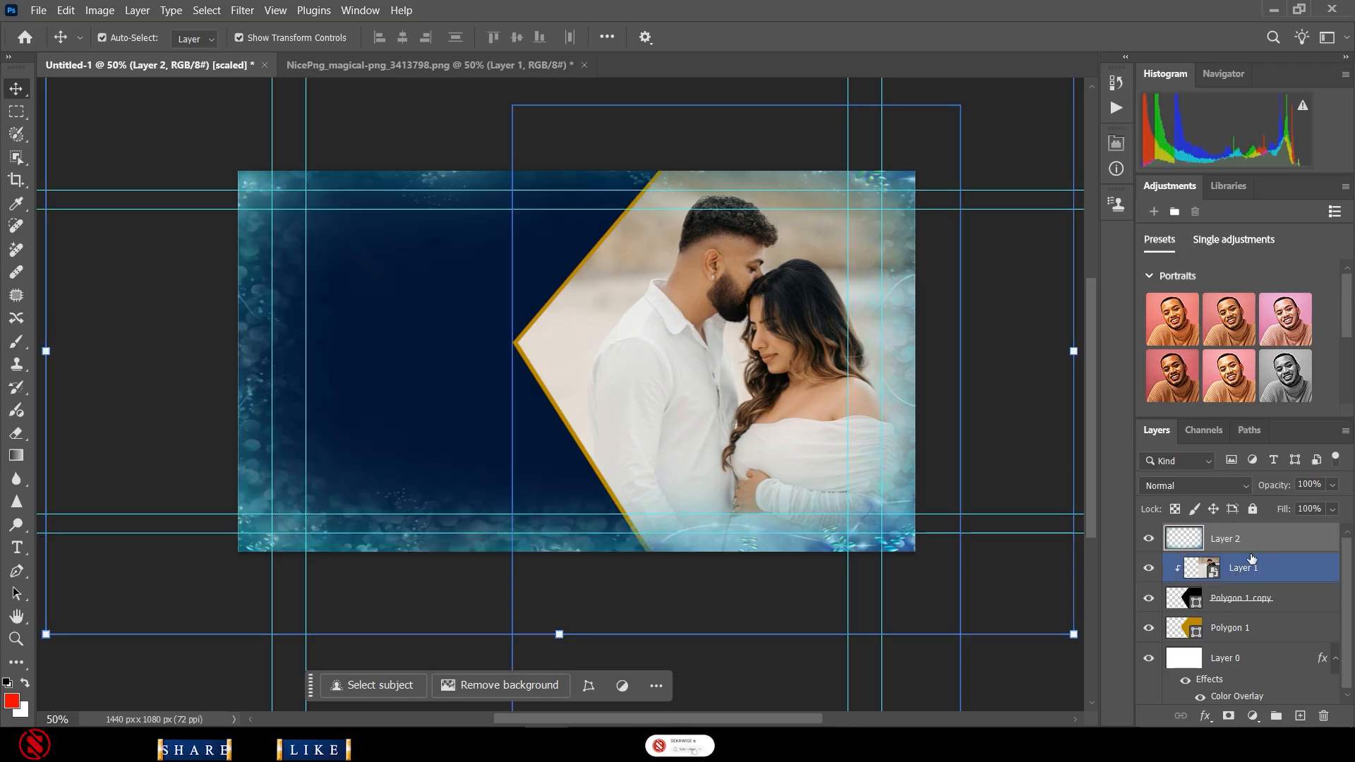
# - Convert the floral frame layer (Layer 2) to a smart object and clear the layer selection
pyautogui.rightClick(1252, 544)
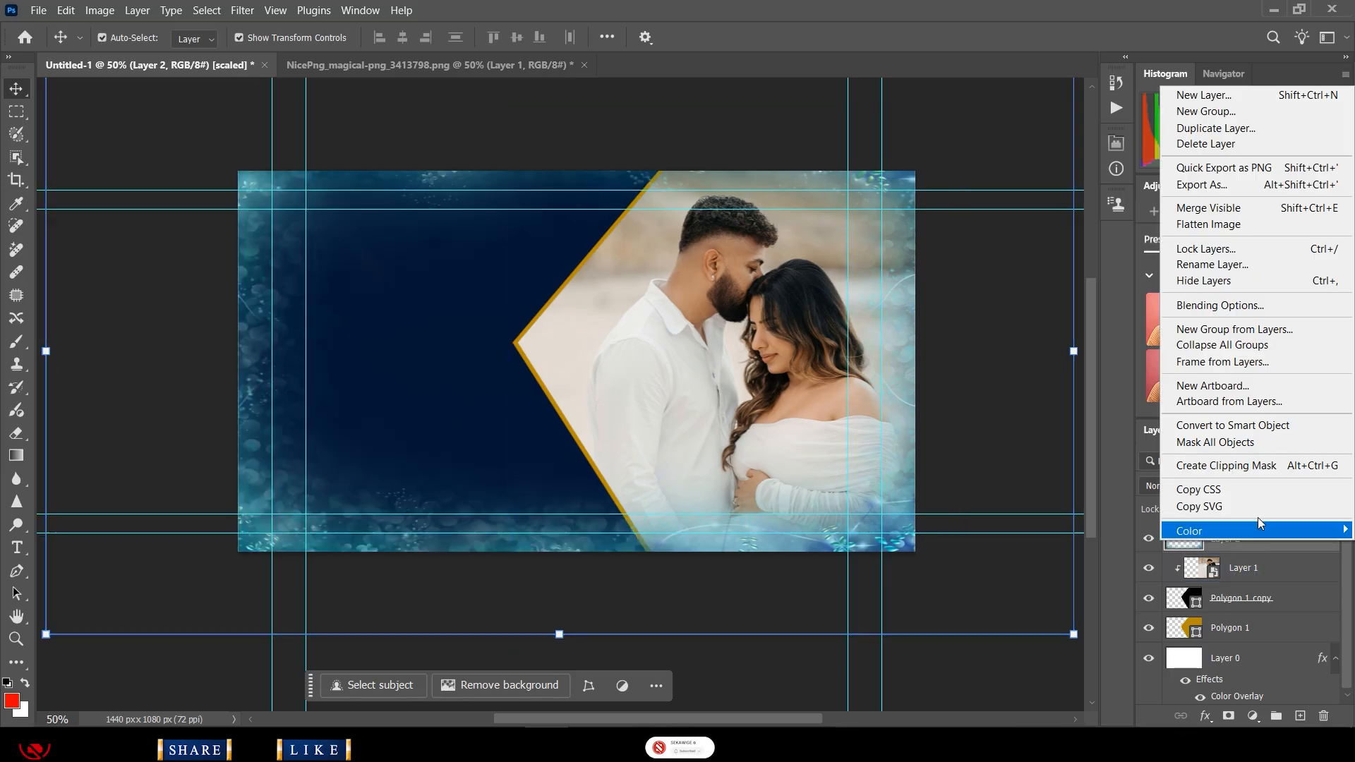
pyautogui.click(1245, 432)
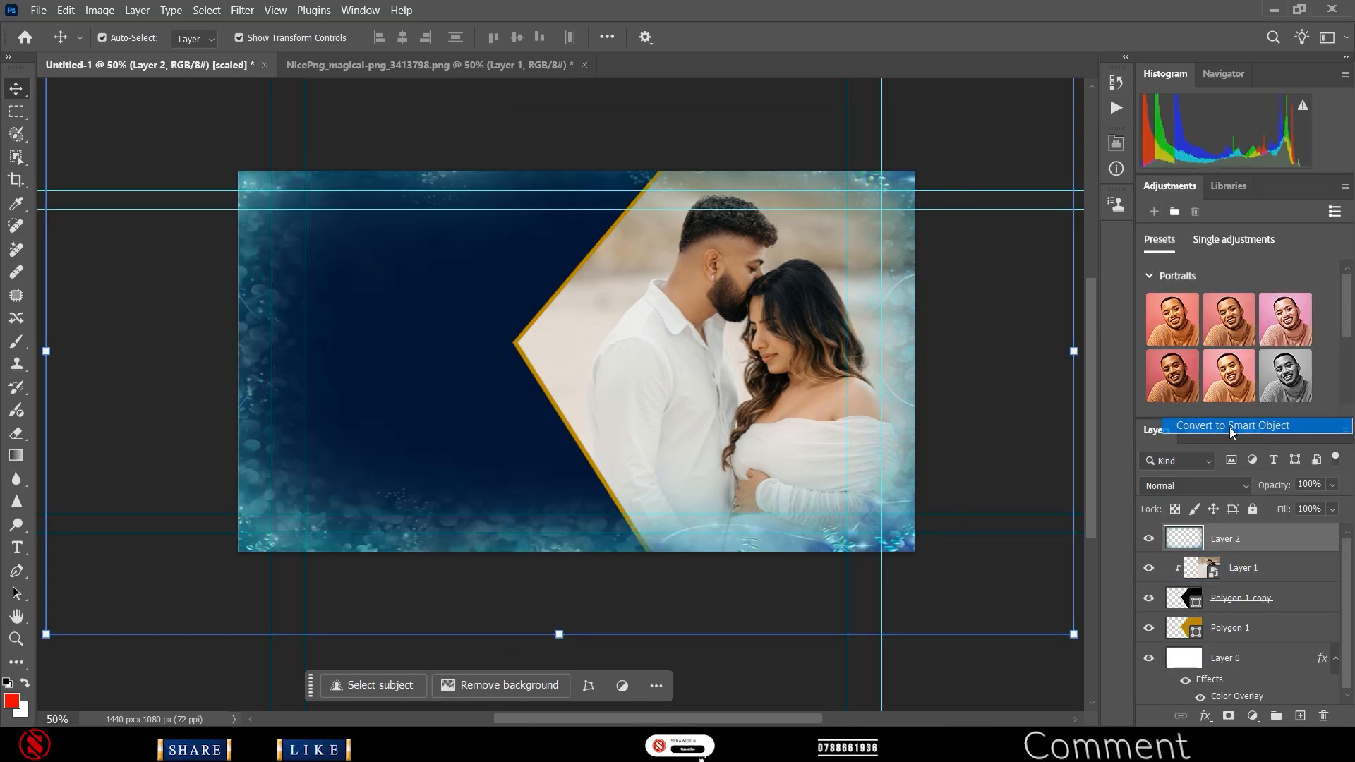
pyautogui.click(965, 670)
pyautogui.click(854, 632)
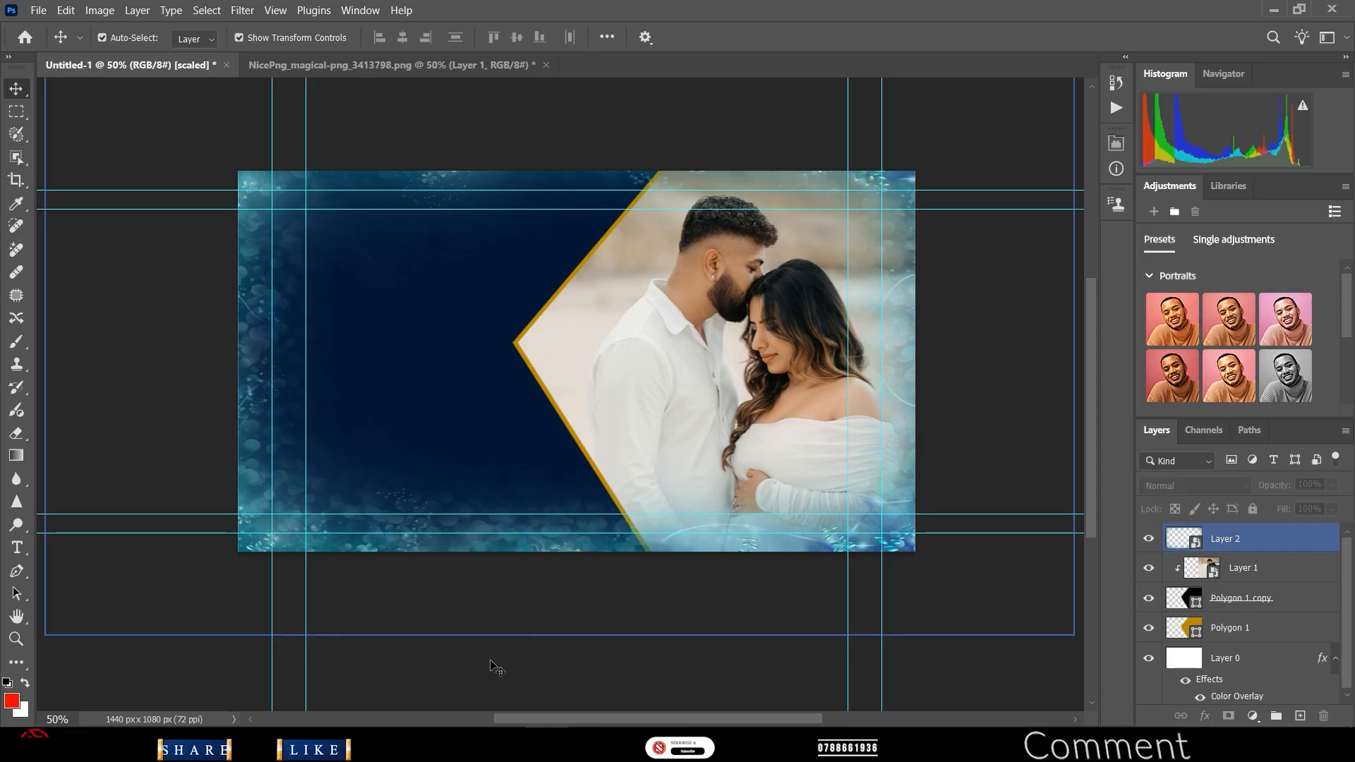
pyautogui.click(635, 366)
pyautogui.click(242, 227)
pyautogui.click(71, 127)
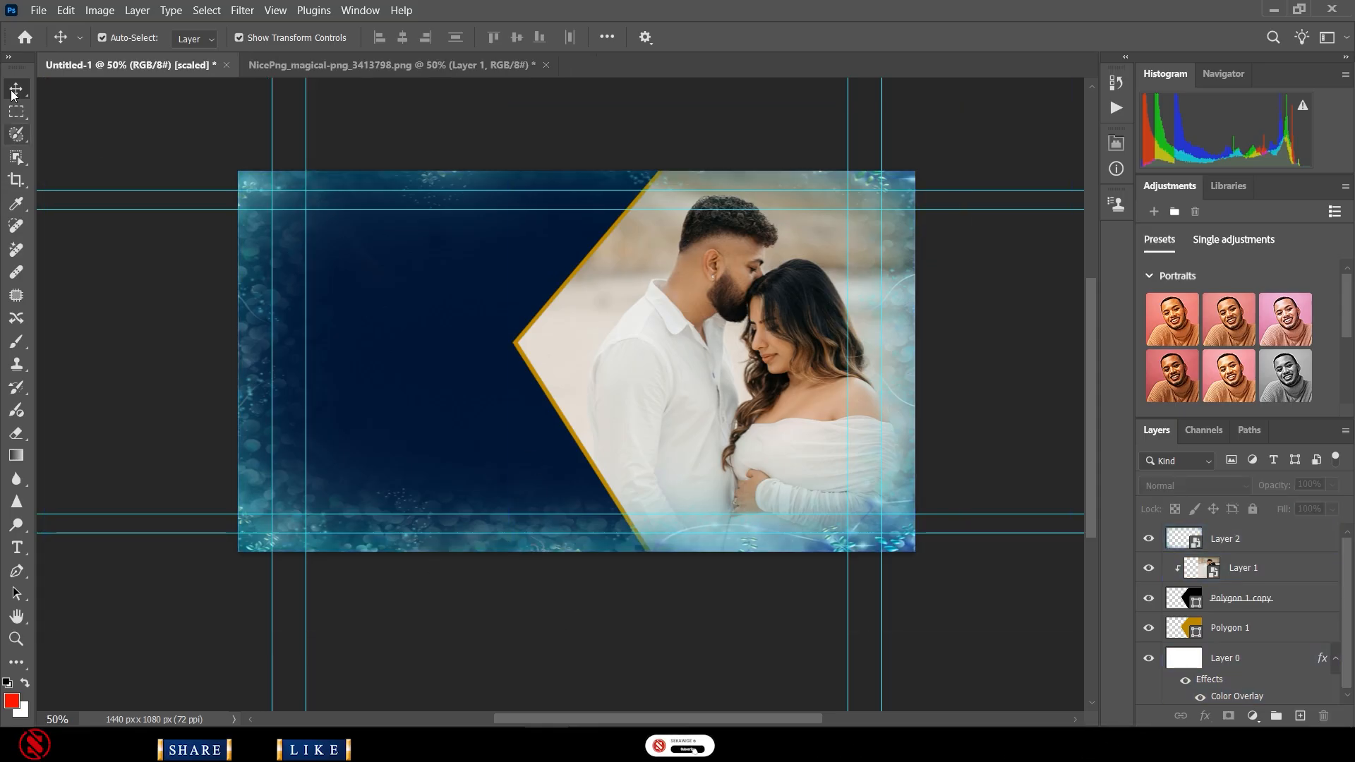
# - Open NicePng_flower-border-design-png_8706952 and close the magical frame image without saving
pyautogui.click(38, 11)
pyautogui.click(62, 44)
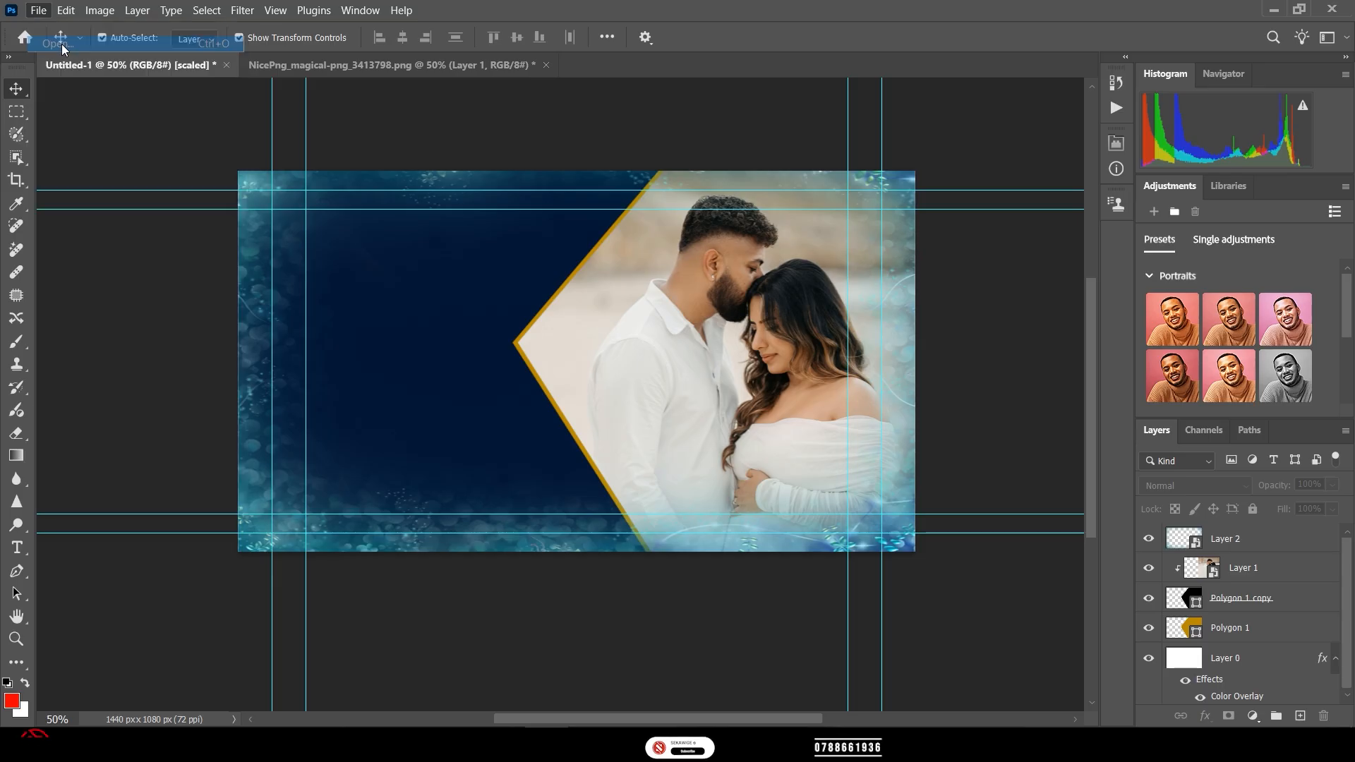
pyautogui.click(504, 144)
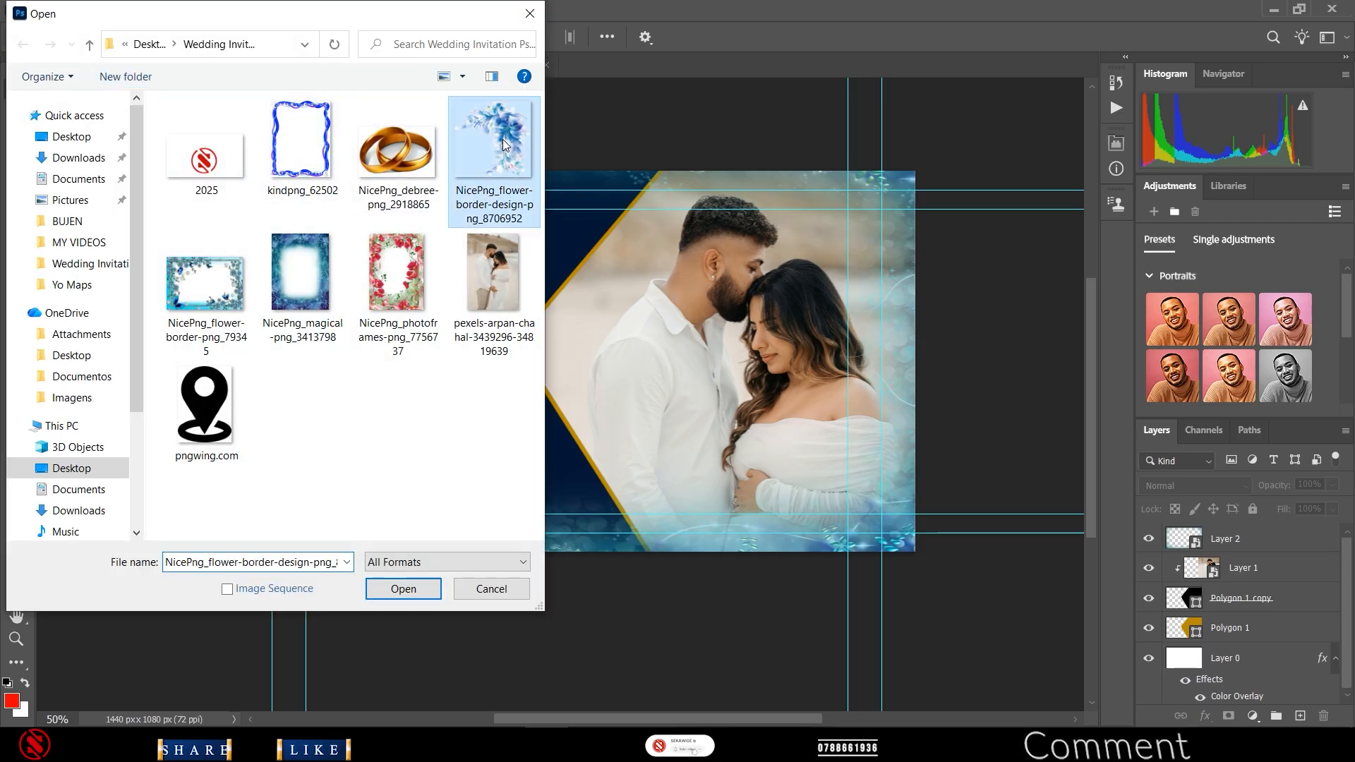
pyautogui.doubleClick(504, 144)
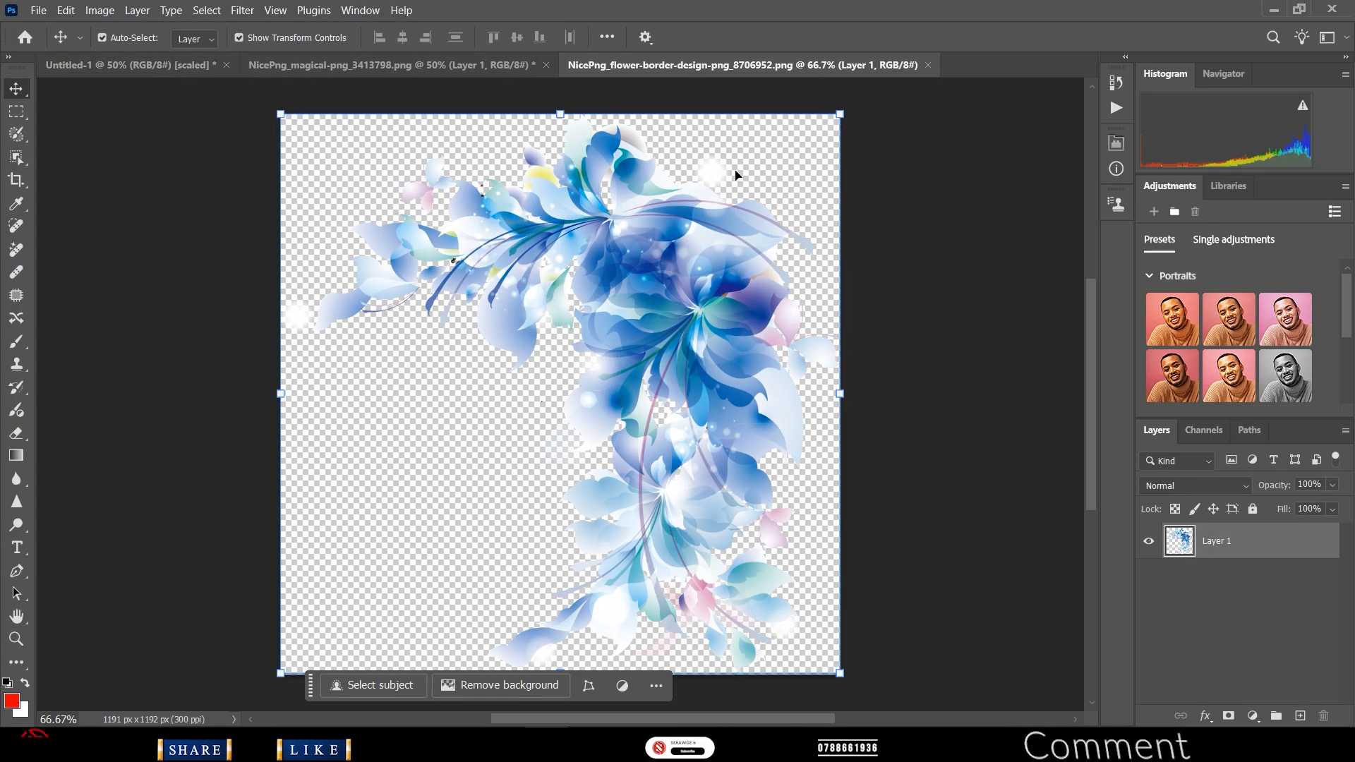
pyautogui.click(546, 65)
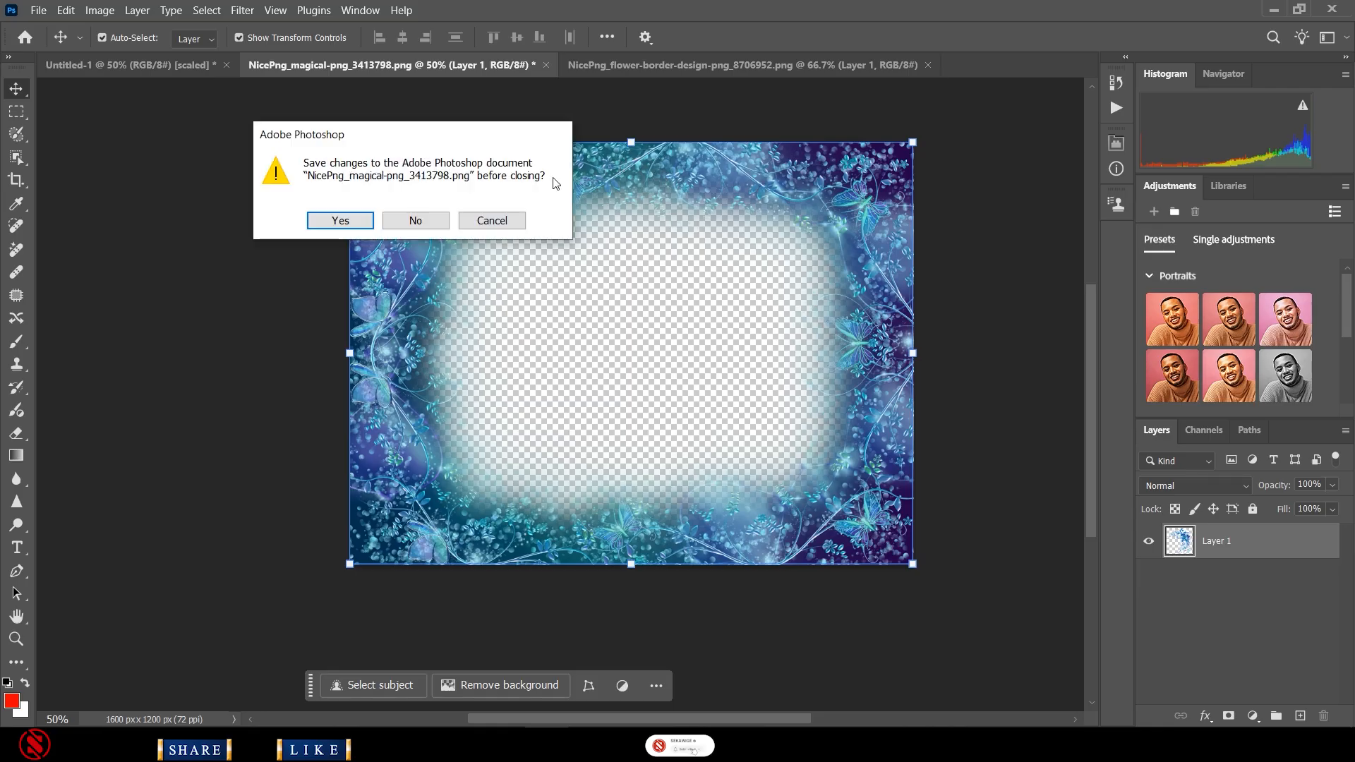
pyautogui.click(438, 220)
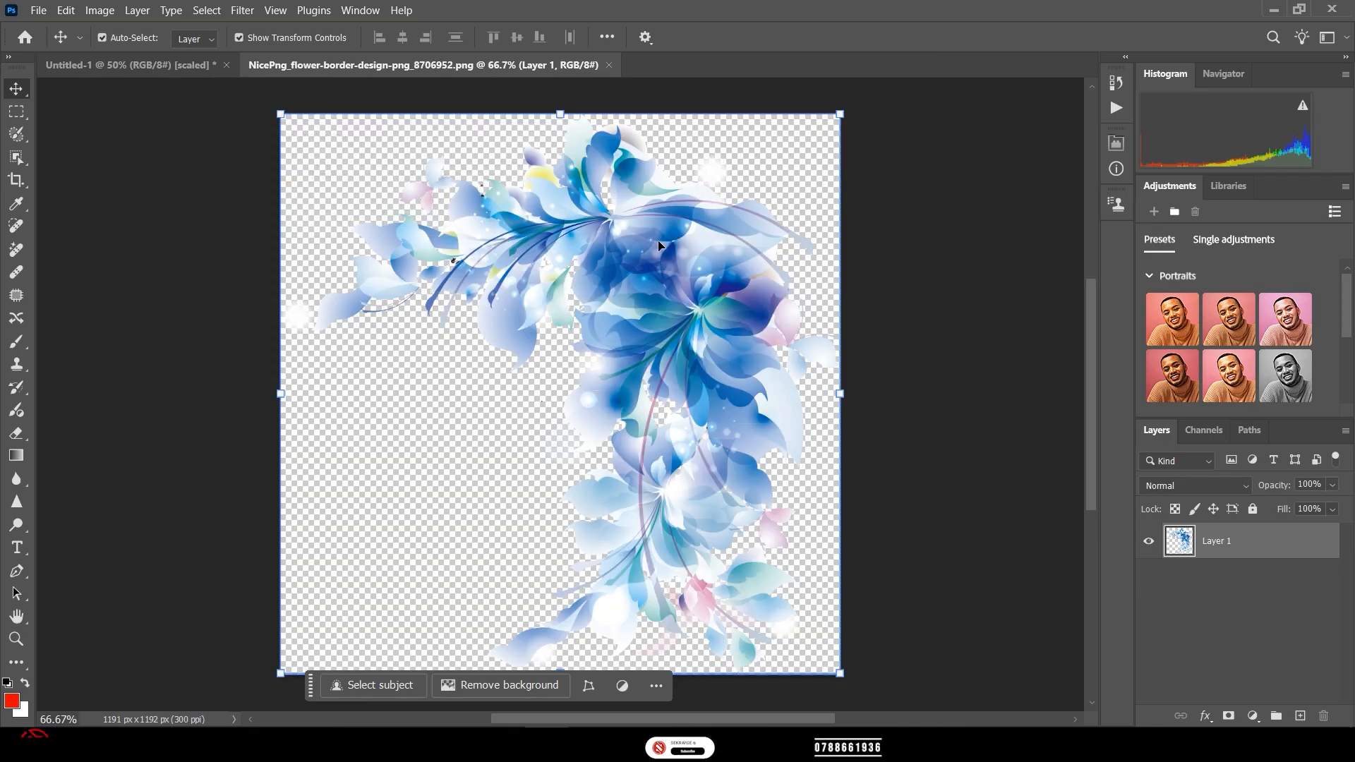
# - Bring the flower border into the banner as Layer 3, scaled to 36% in the lower-left
pyautogui.moveTo(674, 287); pyautogui.dragTo(527, 327)
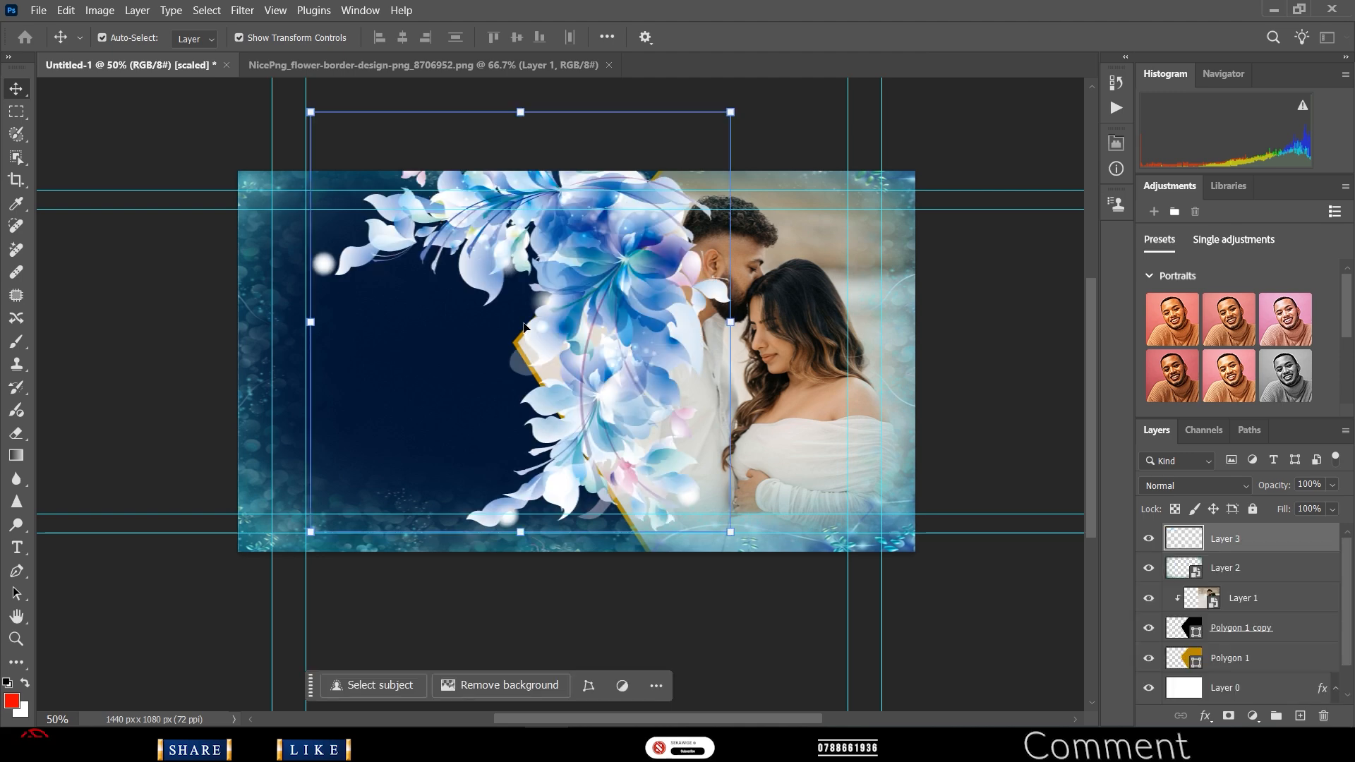
pyautogui.moveTo(730, 114); pyautogui.dragTo(556, 442)
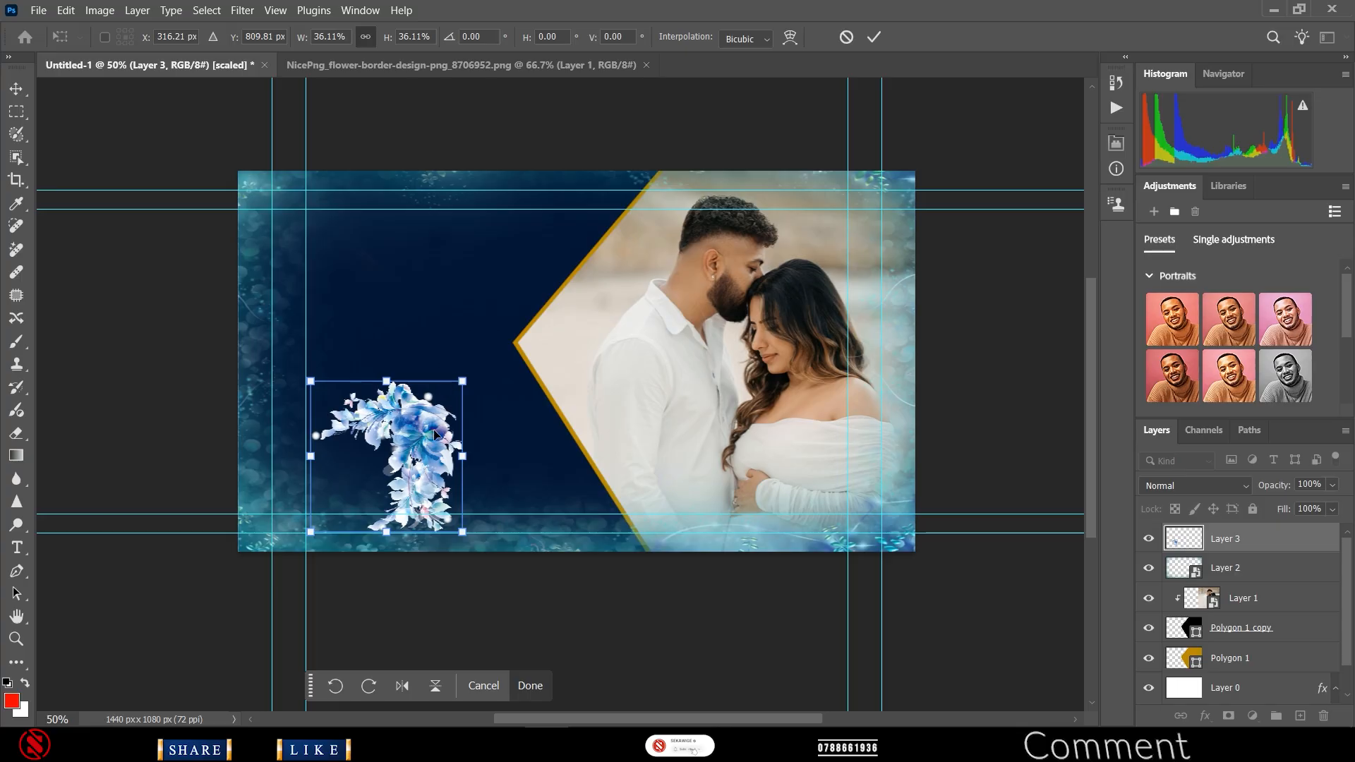
pyautogui.click(875, 44)
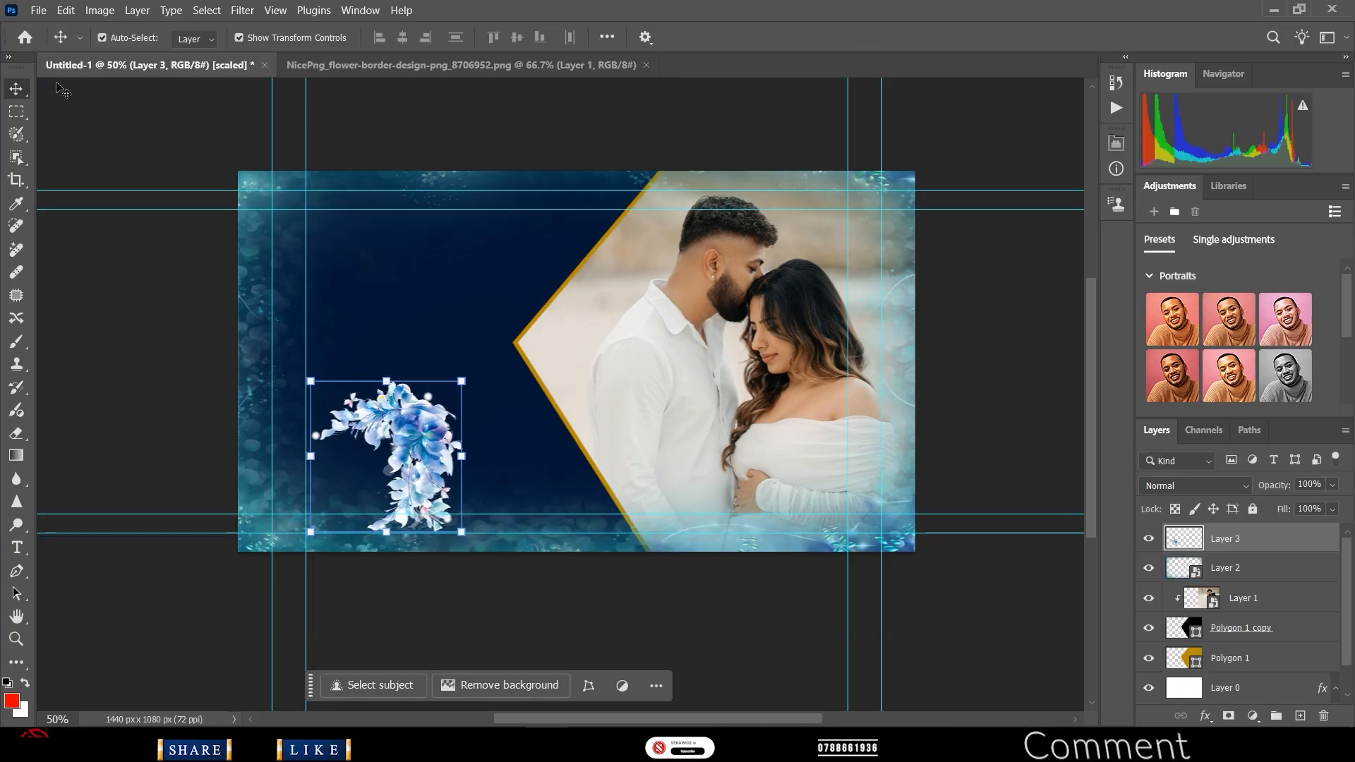
pyautogui.click(564, 376)
pyautogui.press('z')
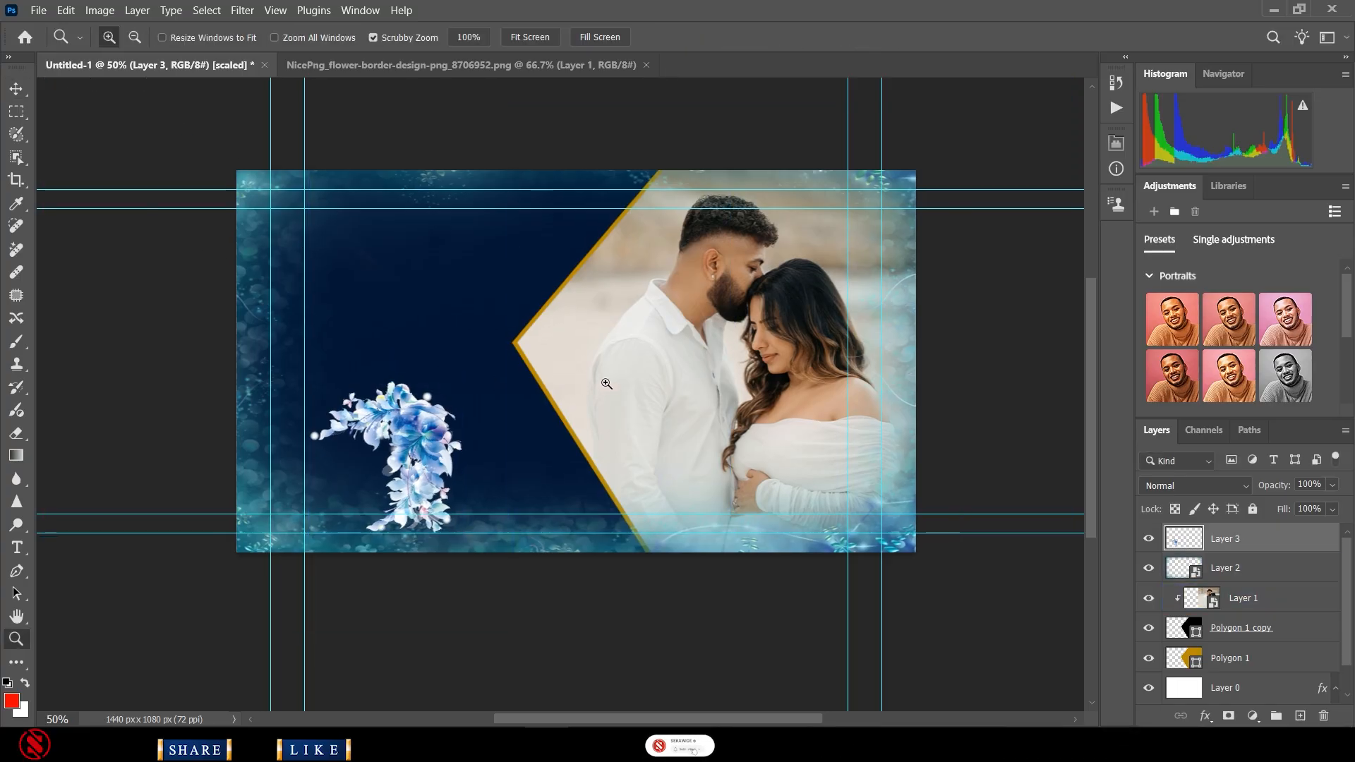
pyautogui.click(606, 383)
pyautogui.scroll(1, 624, 396)
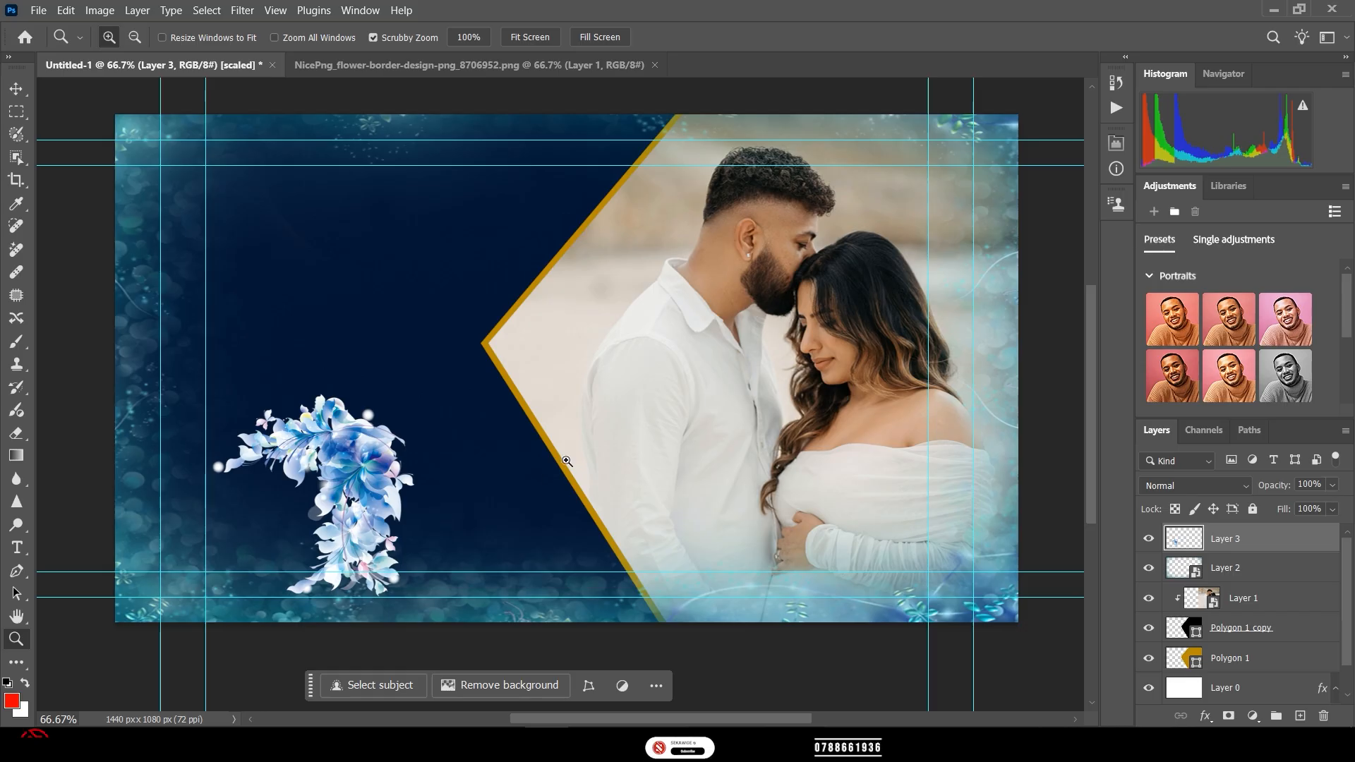
pyautogui.click(17, 89)
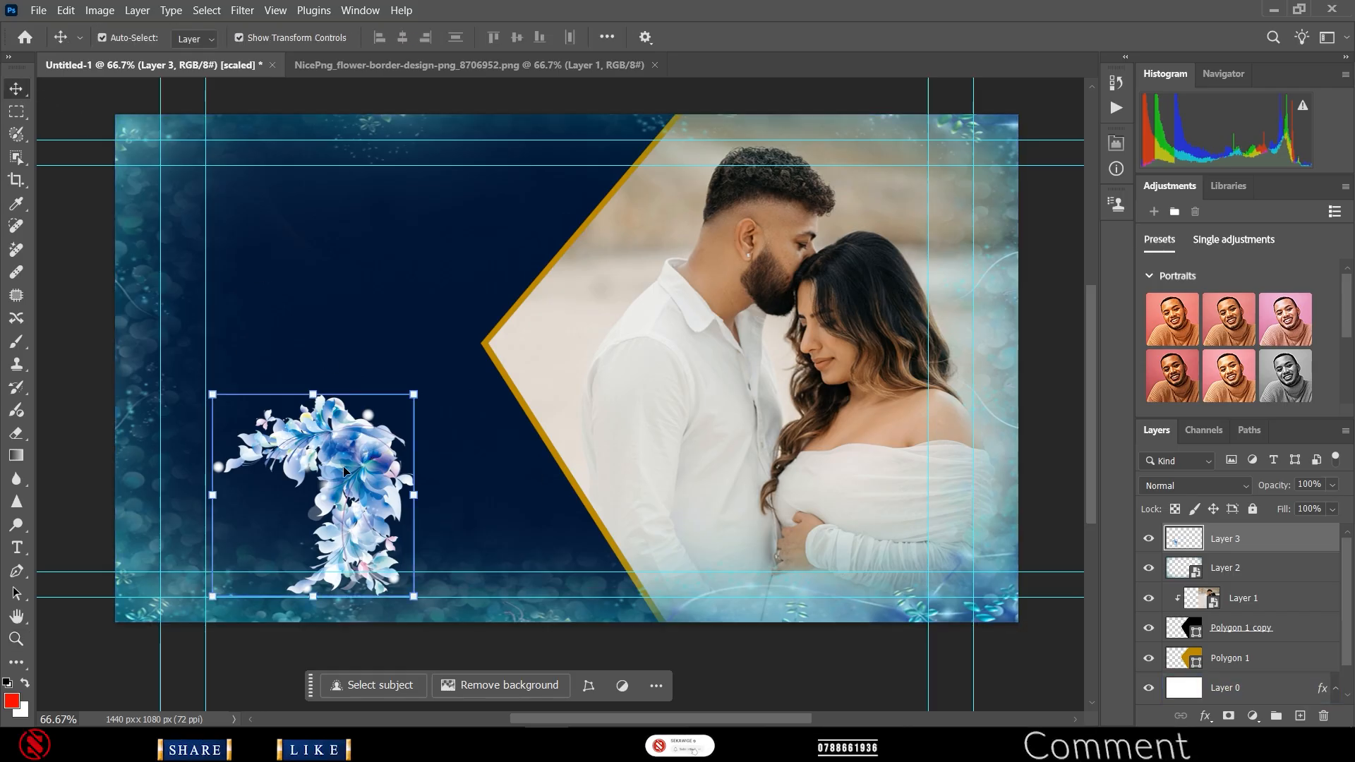
# - Fit the flowers into the top-right corner at about 84%, then Alt-drag a copy to the lower-right
pyautogui.moveTo(342, 573); pyautogui.dragTo(943, 192)
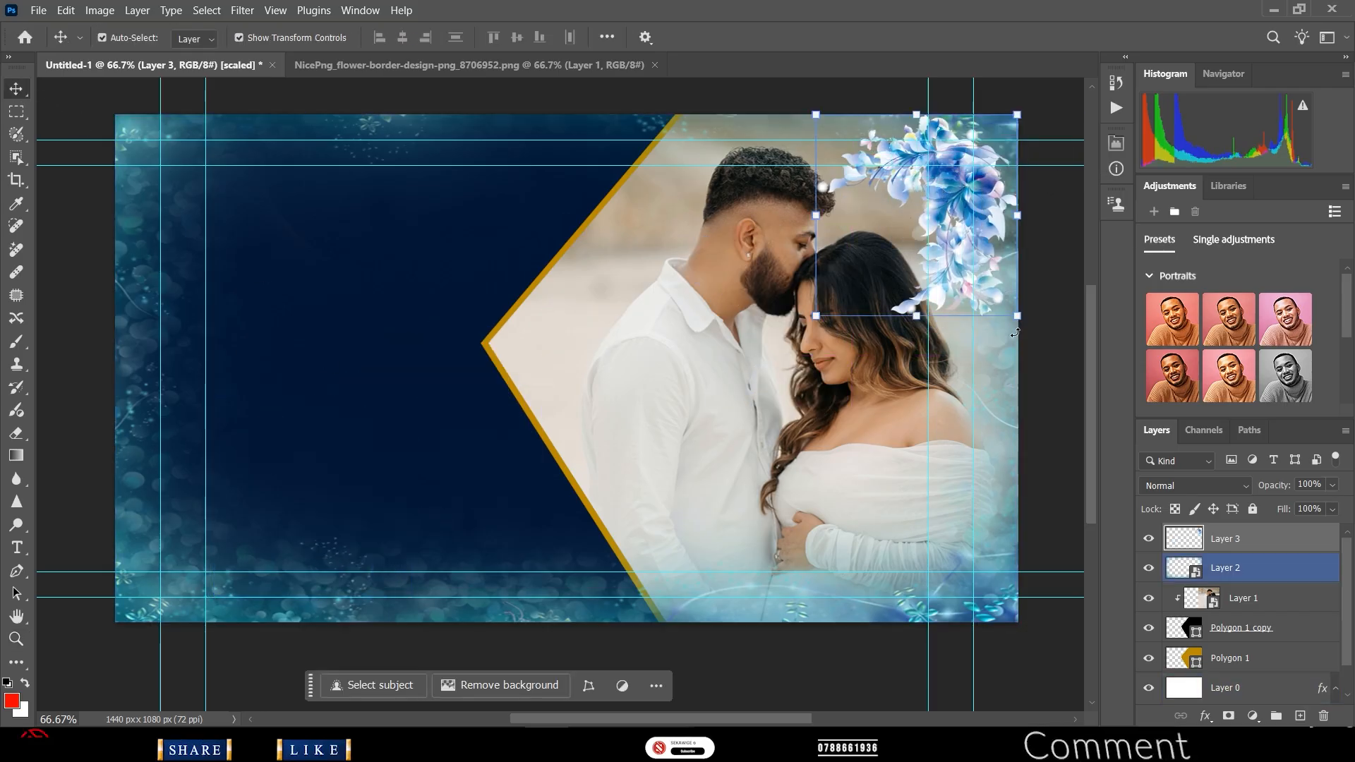
pyautogui.moveTo(1019, 318); pyautogui.dragTo(985, 295)
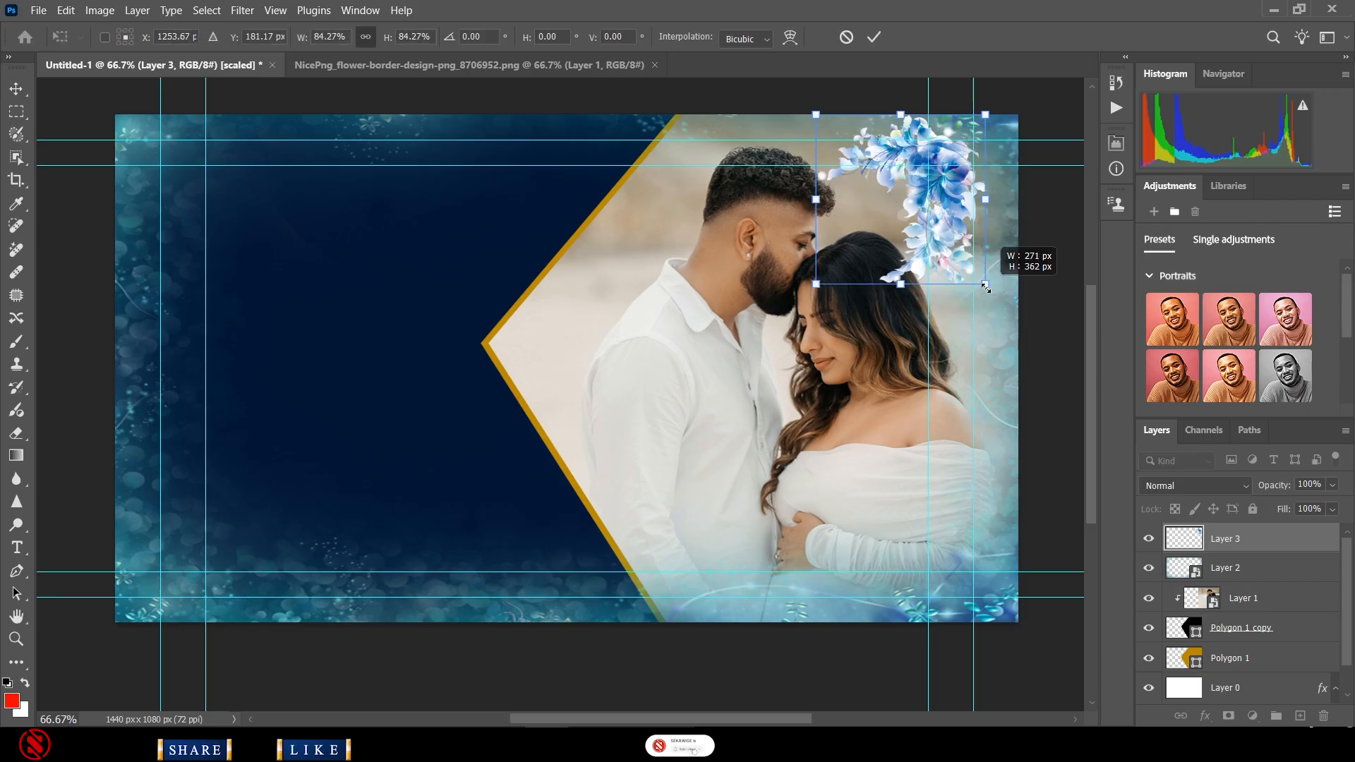
pyautogui.moveTo(945, 218); pyautogui.dragTo(1008, 192)
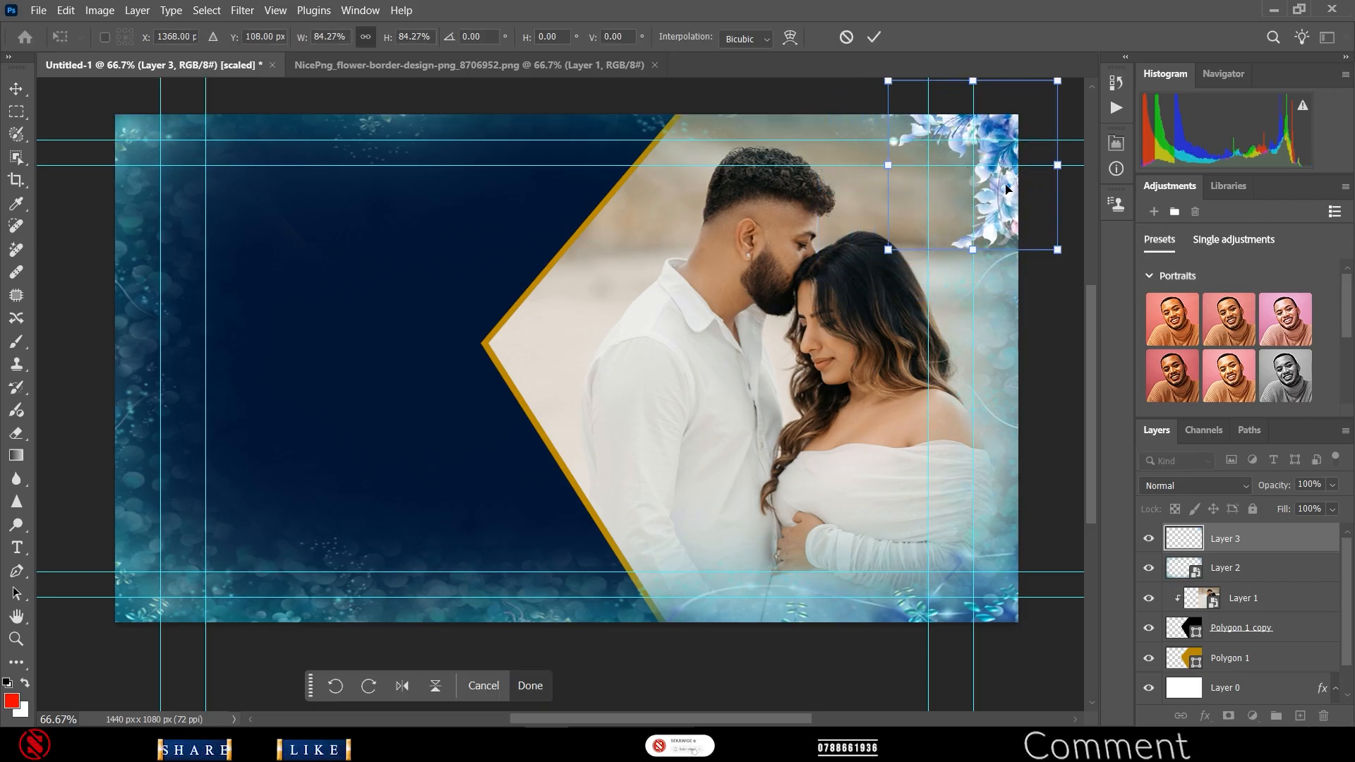
pyautogui.click(874, 37)
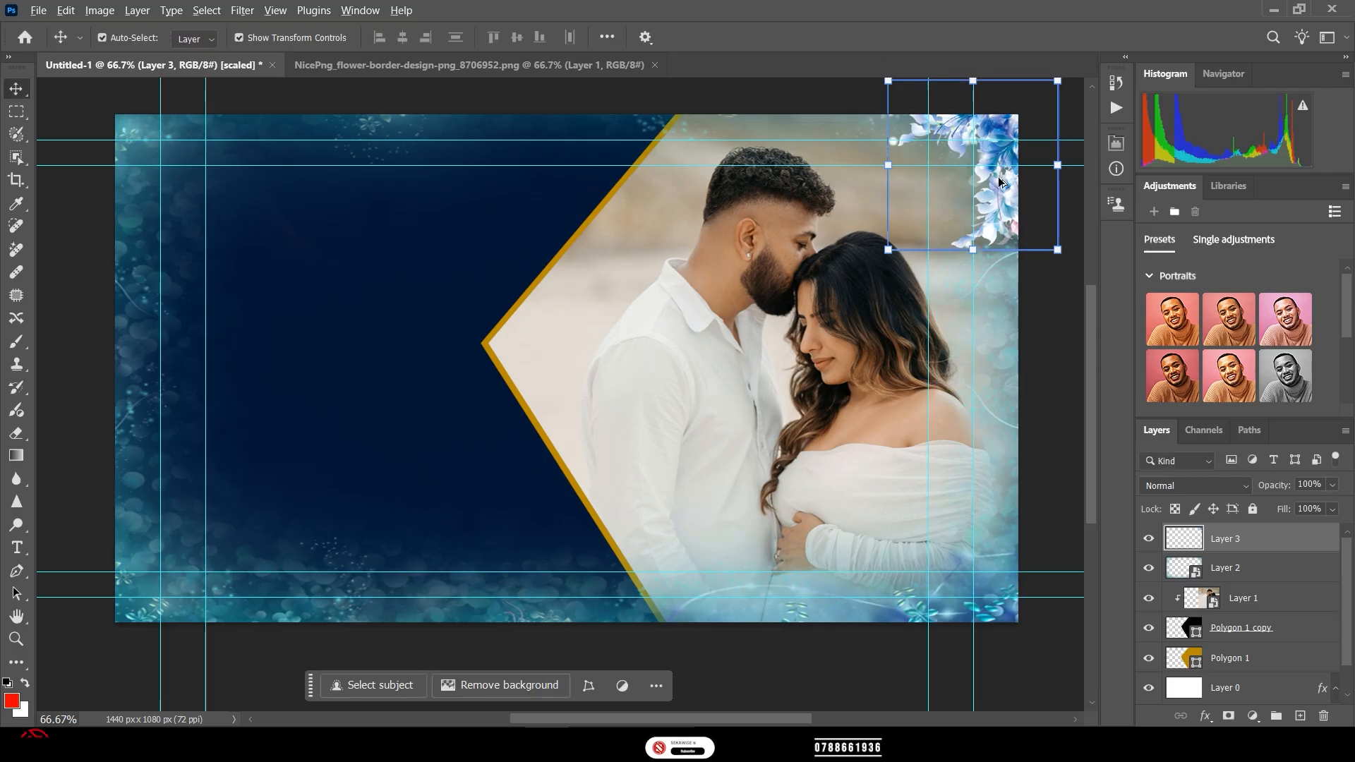
pyautogui.moveTo(999, 182); pyautogui.dragTo(998, 555)
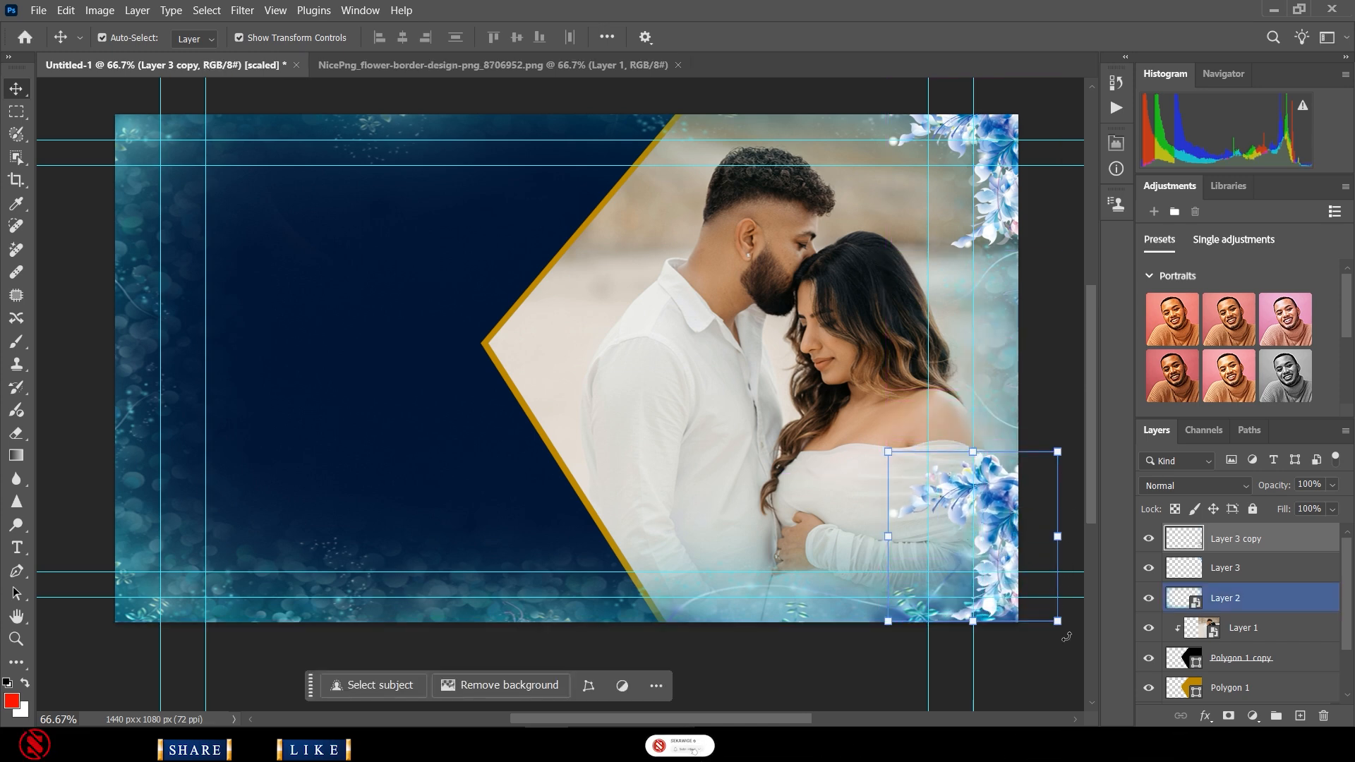
# - Rotate the lower-right flower copy into its corner, then add a bottom-left copy rotated 90.38°
pyautogui.moveTo(1067, 637); pyautogui.dragTo(753, 645)
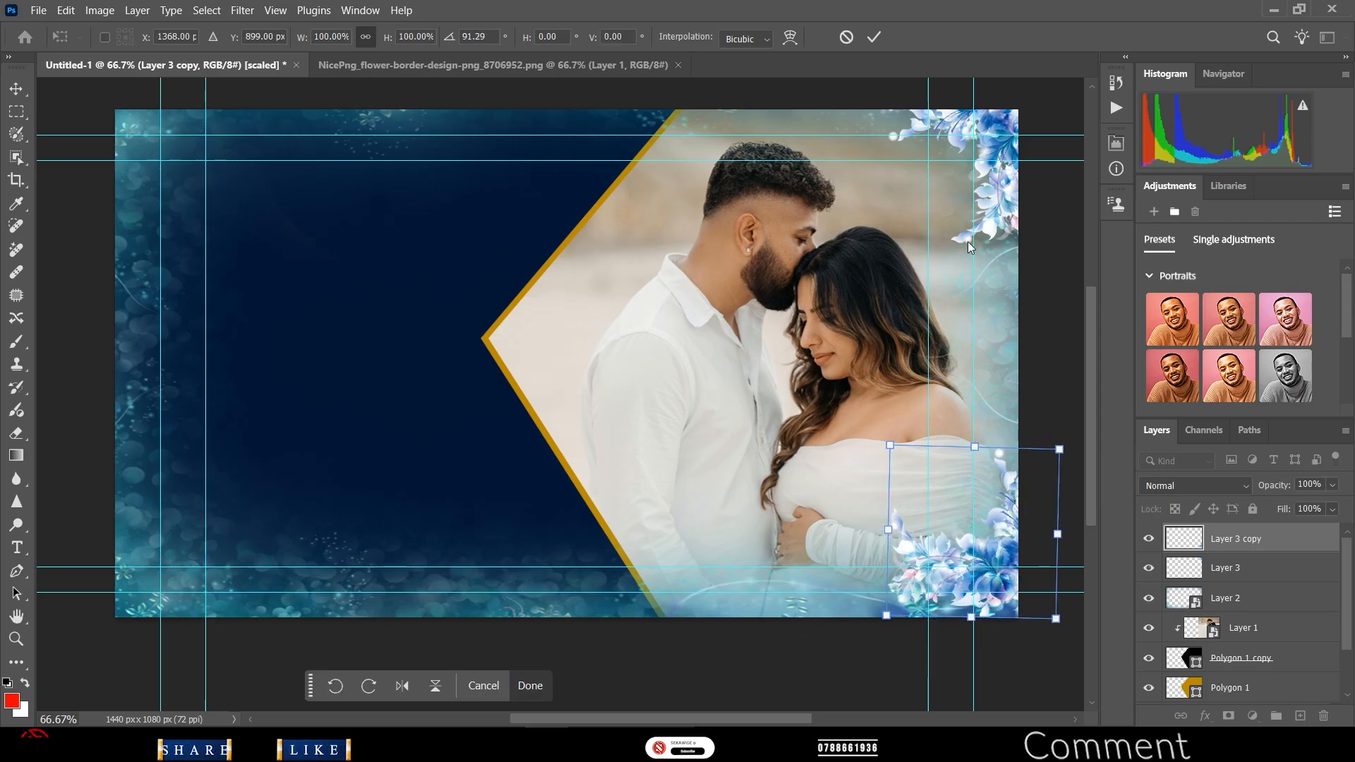
pyautogui.click(873, 36)
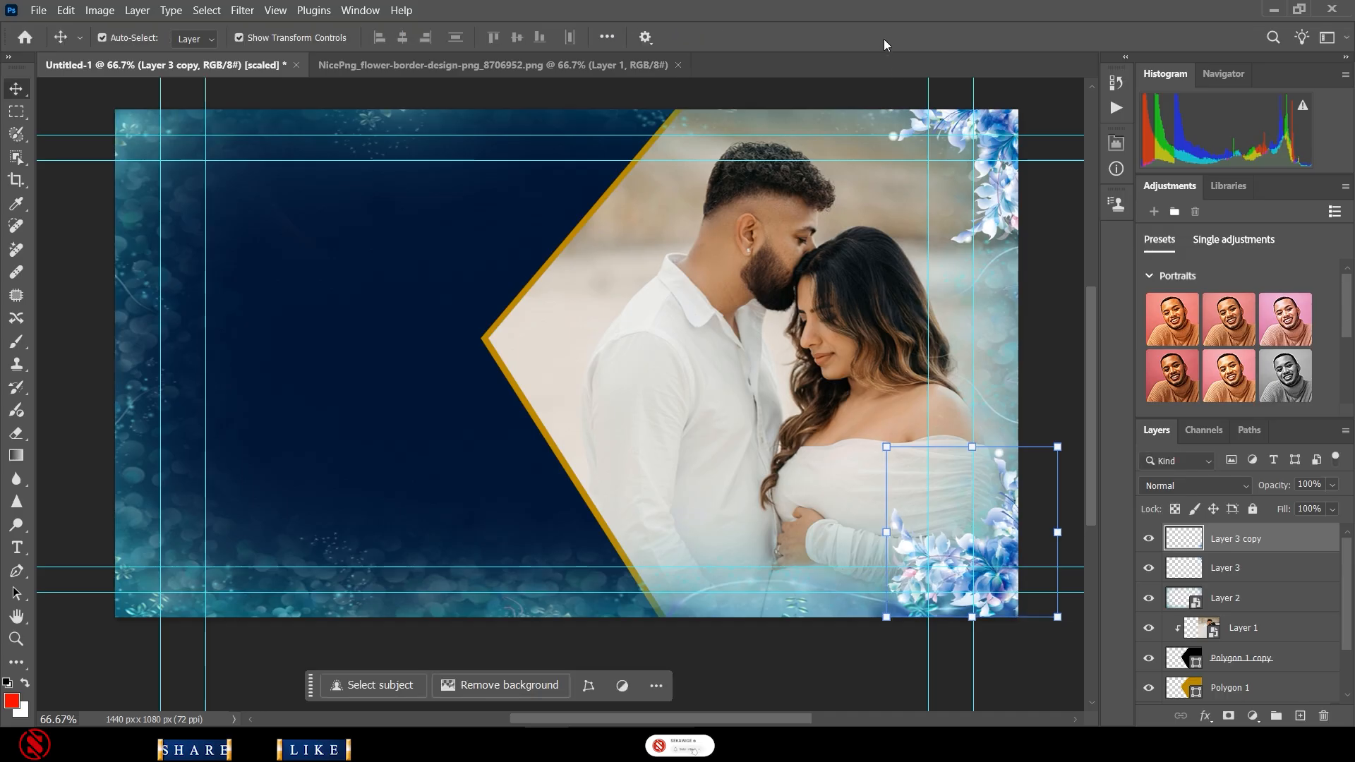
pyautogui.click(1015, 611)
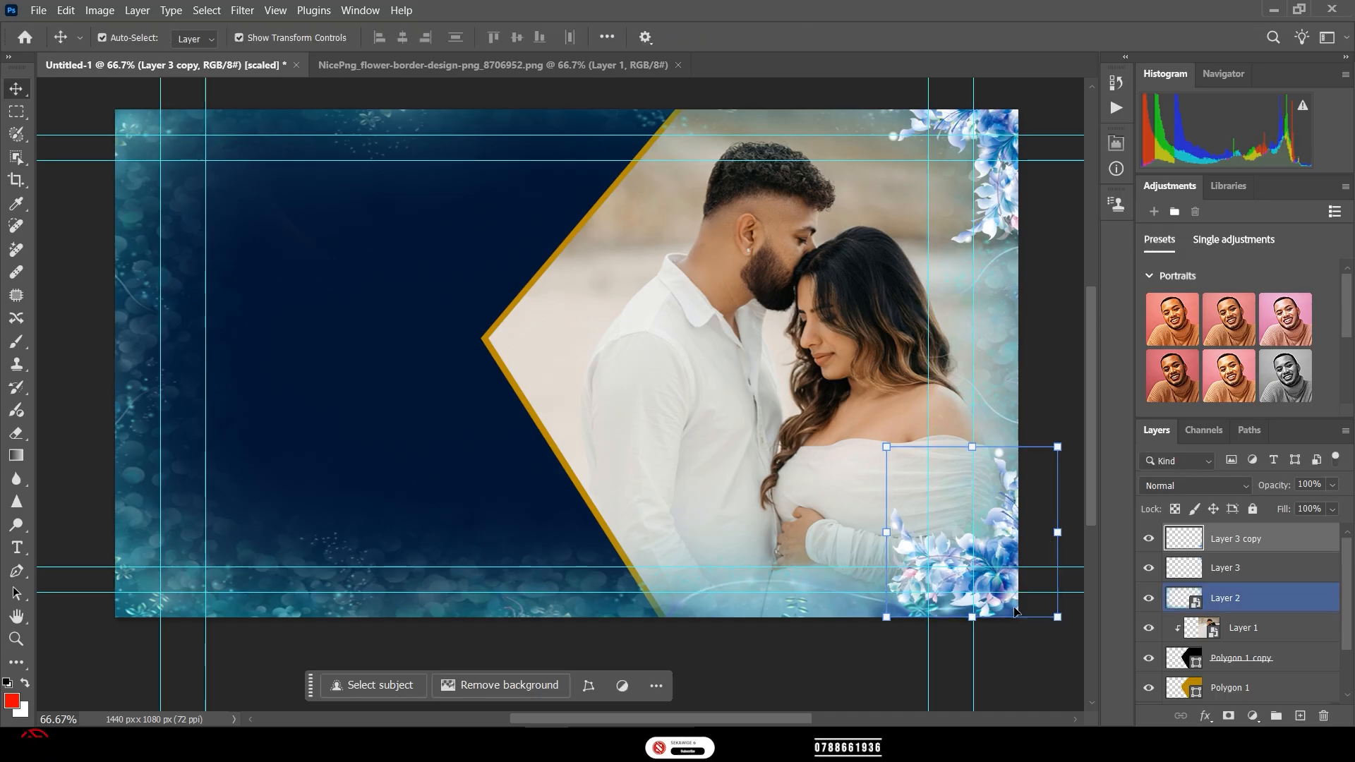
pyautogui.moveTo(1015, 611); pyautogui.dragTo(986, 605)
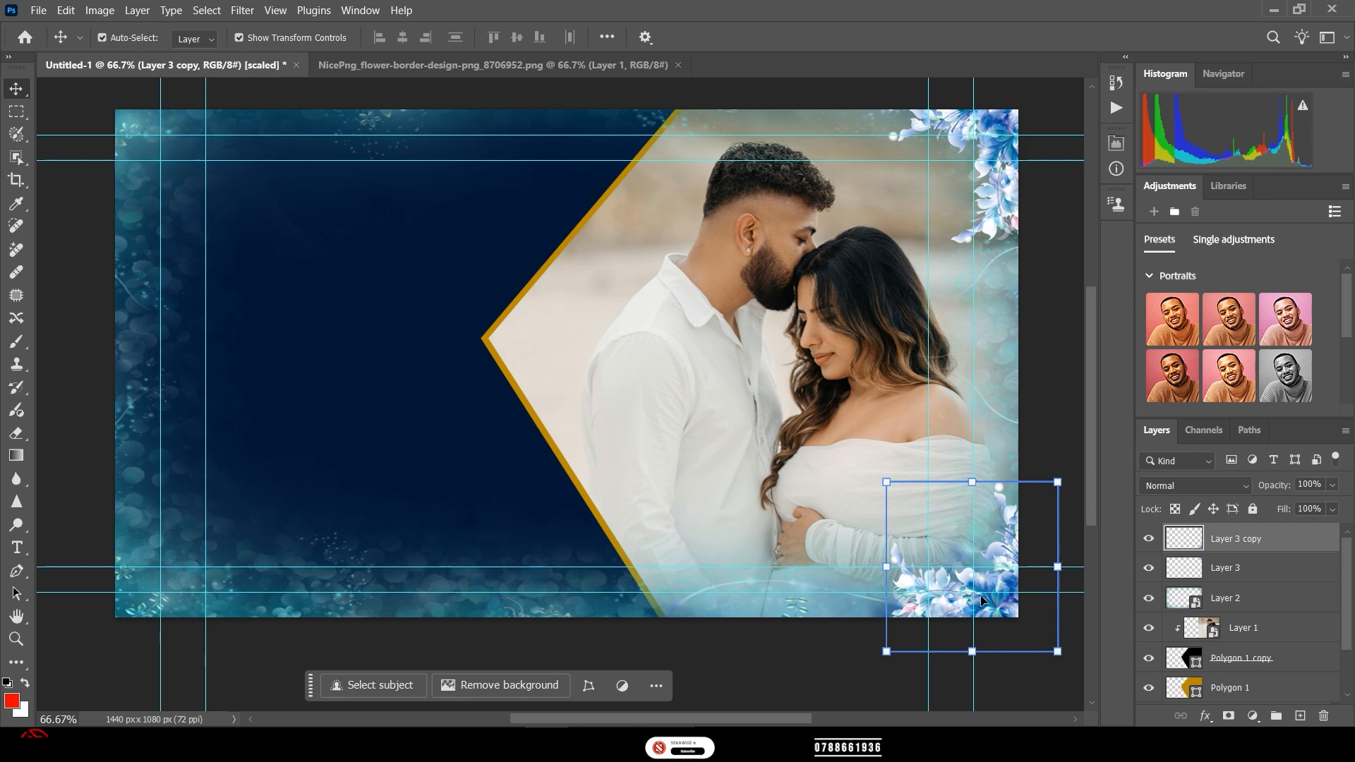
pyautogui.keyDown('alt'); pyautogui.moveTo(978, 604); pyautogui.dragTo(177, 600); pyautogui.keyUp('alt')
pyautogui.moveTo(261, 642); pyautogui.dragTo(155, 625)
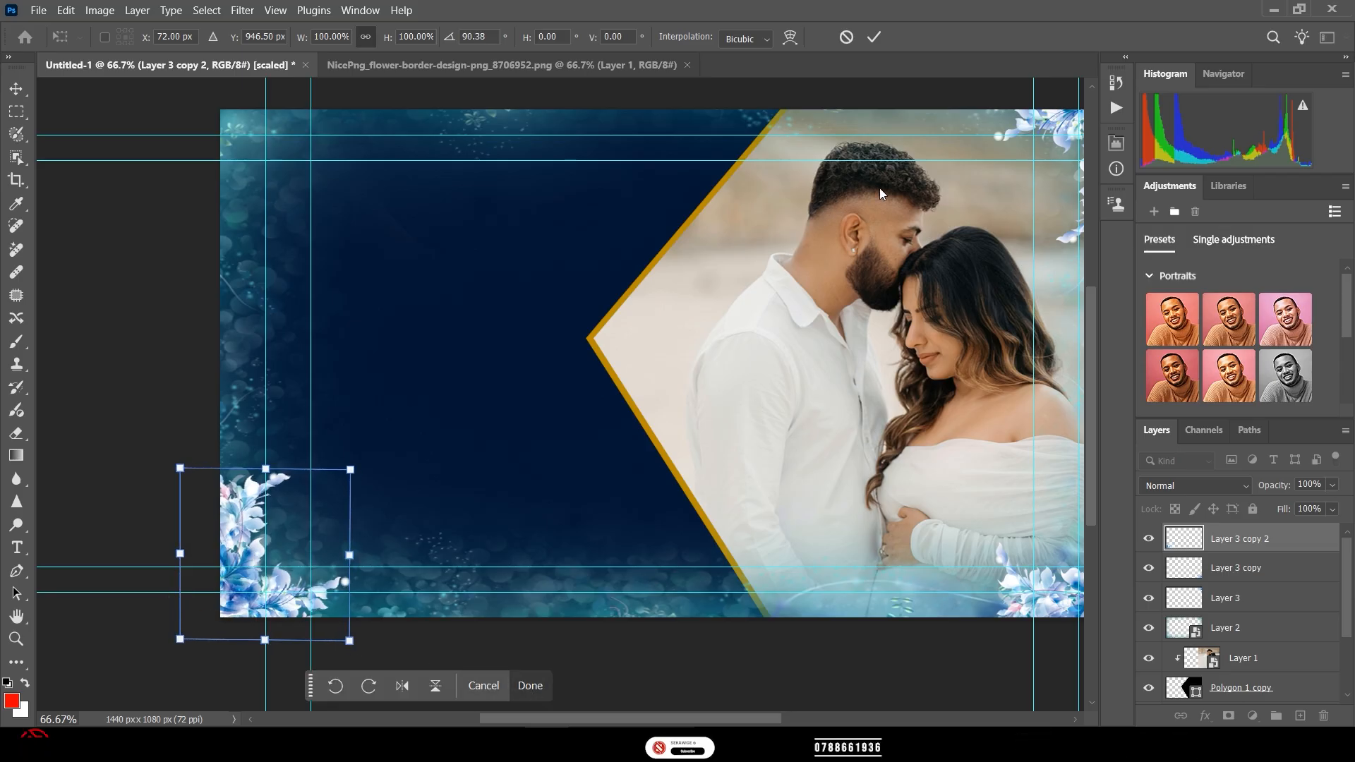
# - Commit the bottom-left flowers, then add a rotated fourth copy tucked into the top-left corner
pyautogui.click(874, 38)
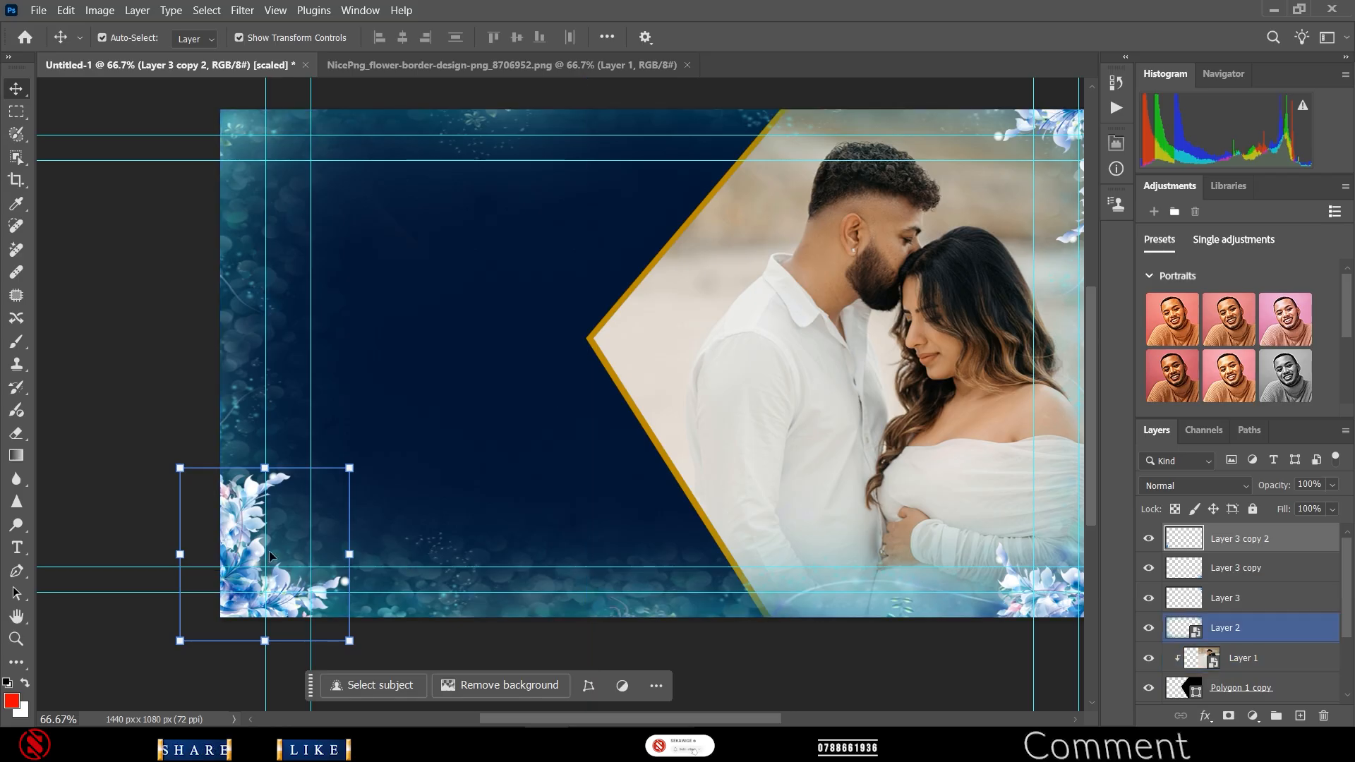
pyautogui.moveTo(239, 541); pyautogui.dragTo(246, 176)
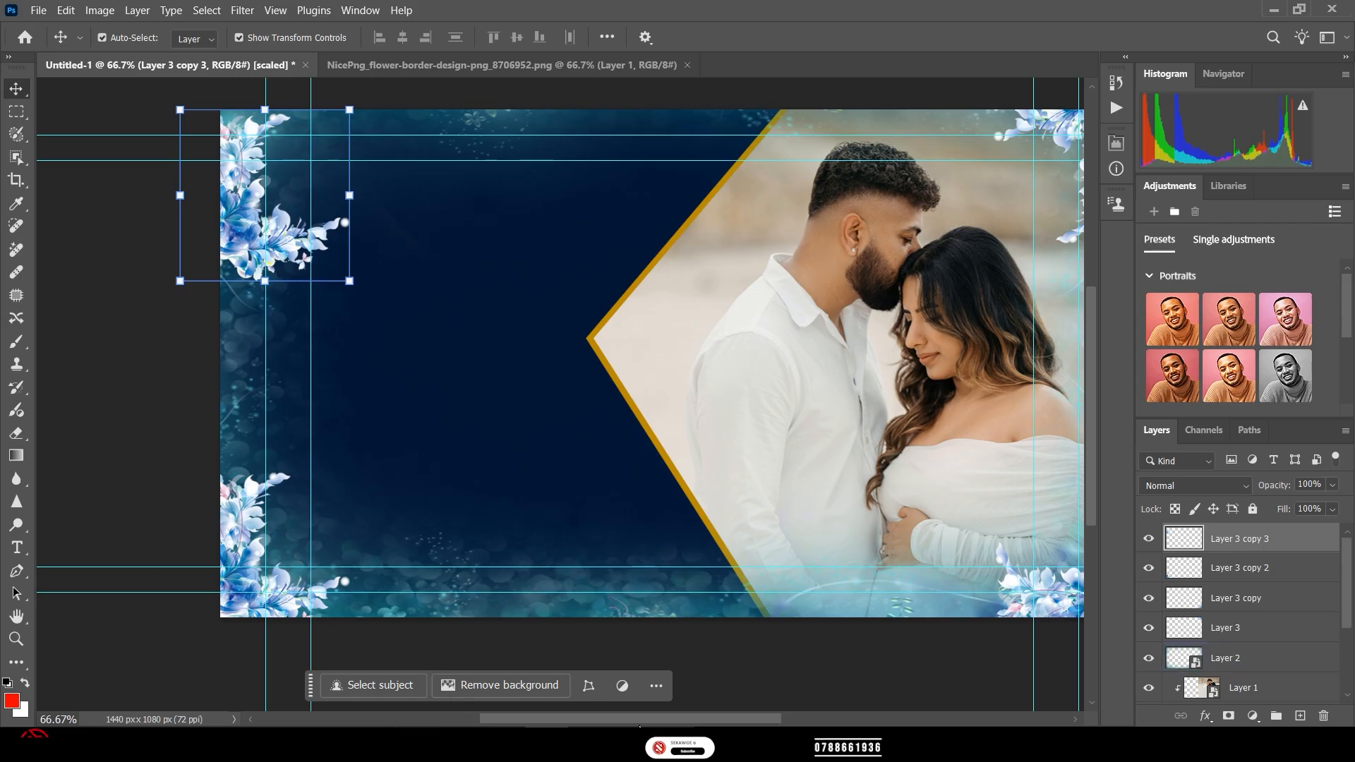
pyautogui.moveTo(612, 720); pyautogui.dragTo(653, 720)
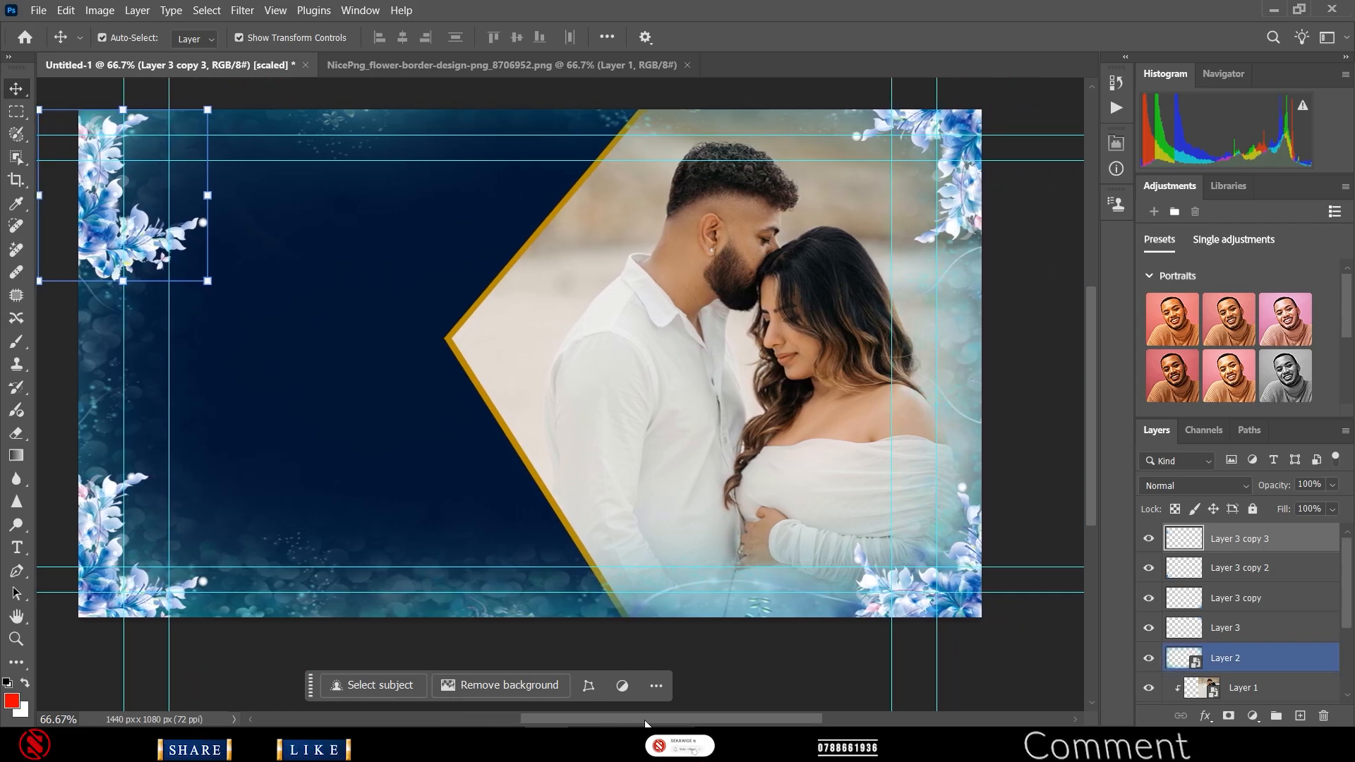
pyautogui.scroll(2, 639, 614)
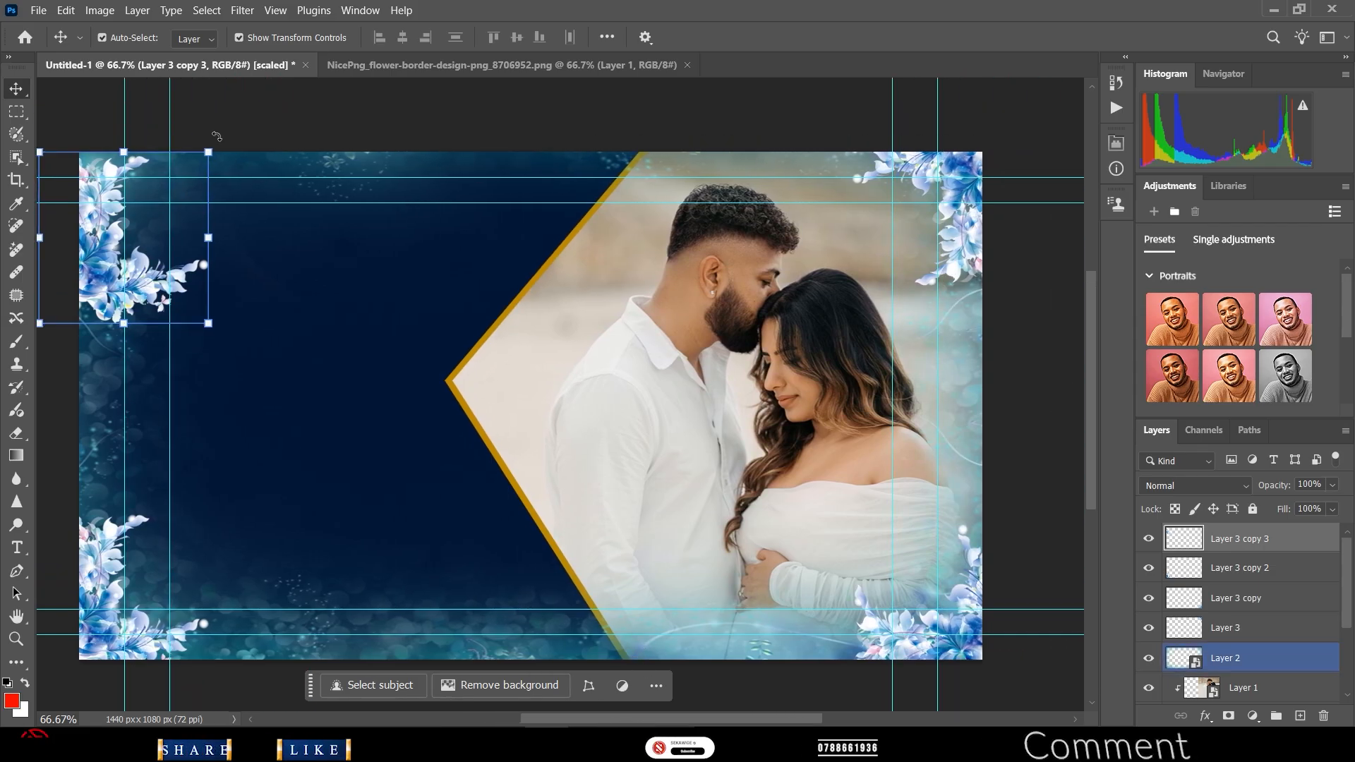
pyautogui.moveTo(217, 136); pyautogui.dragTo(238, 334)
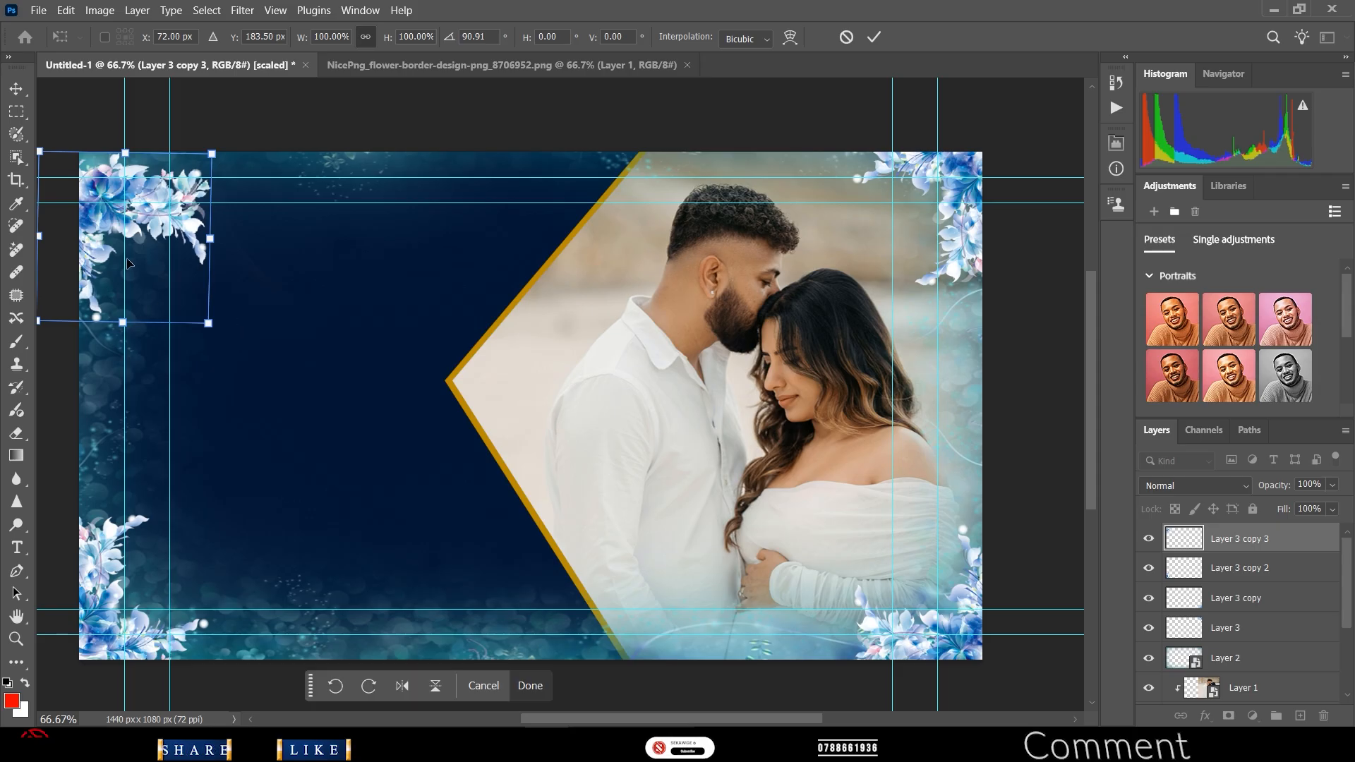
pyautogui.moveTo(138, 224); pyautogui.dragTo(137, 194)
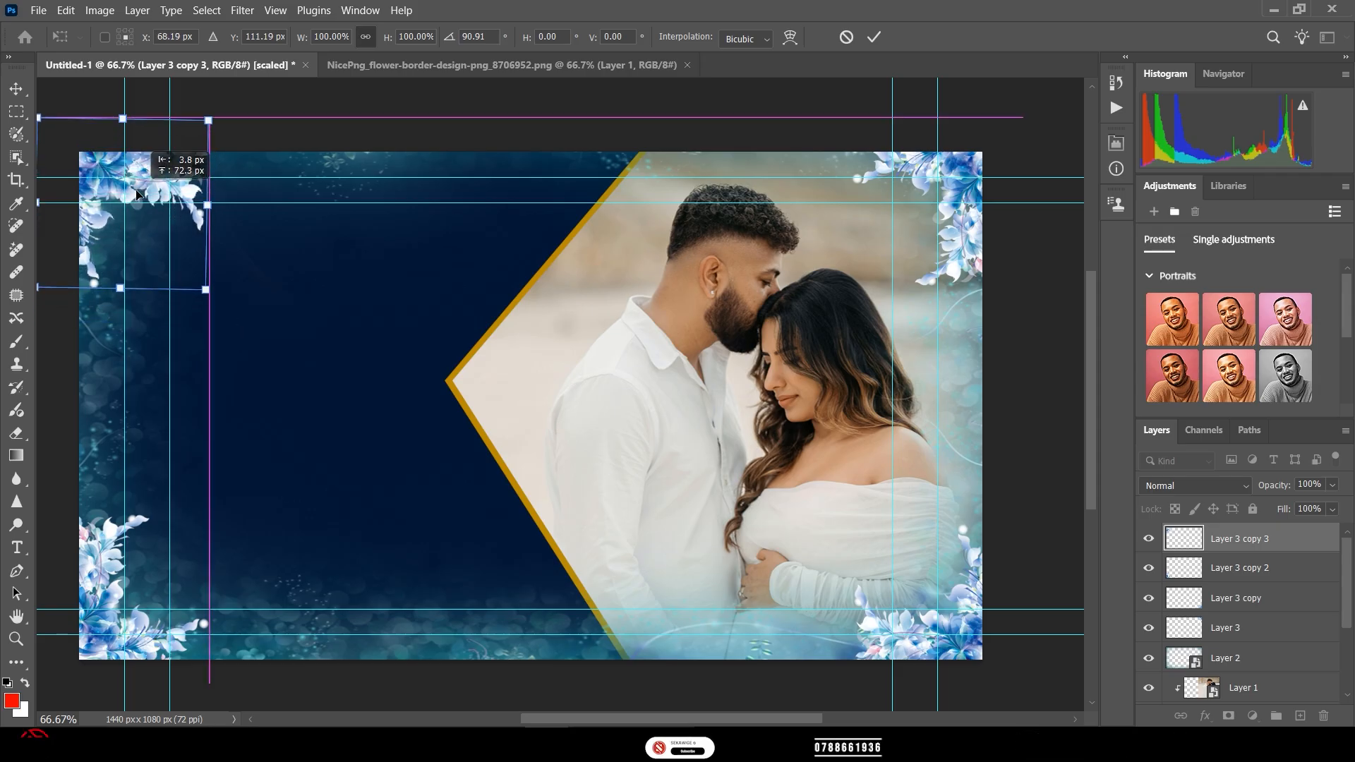
pyautogui.moveTo(137, 194); pyautogui.dragTo(136, 186)
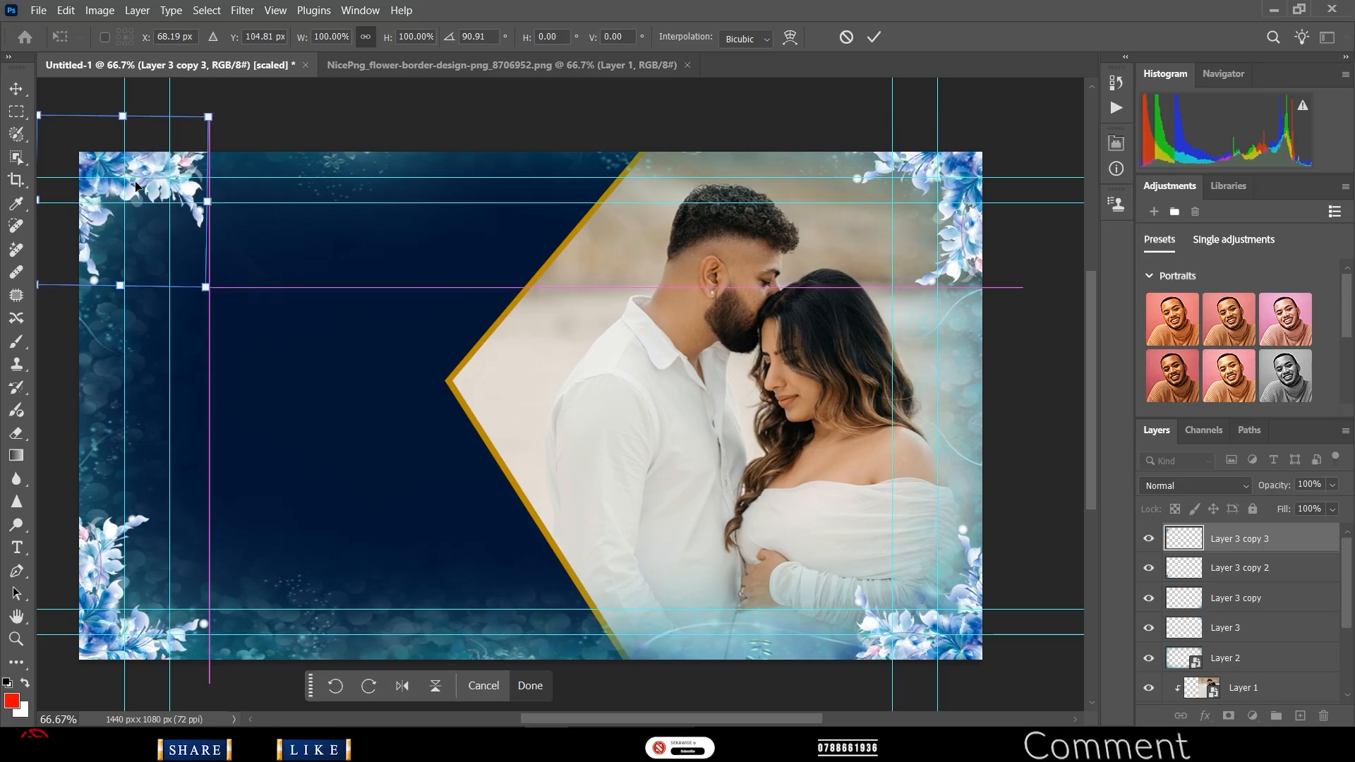
pyautogui.click(874, 39)
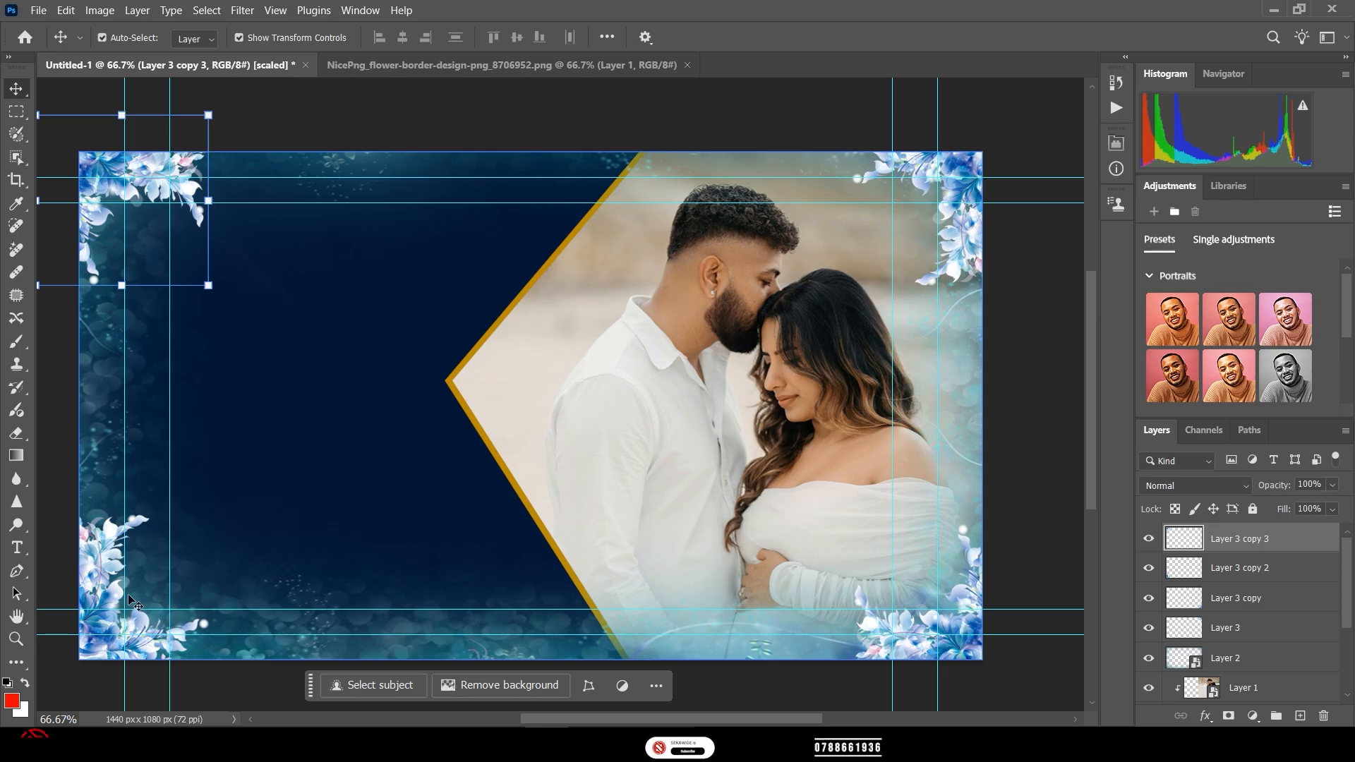
pyautogui.click(17, 664)
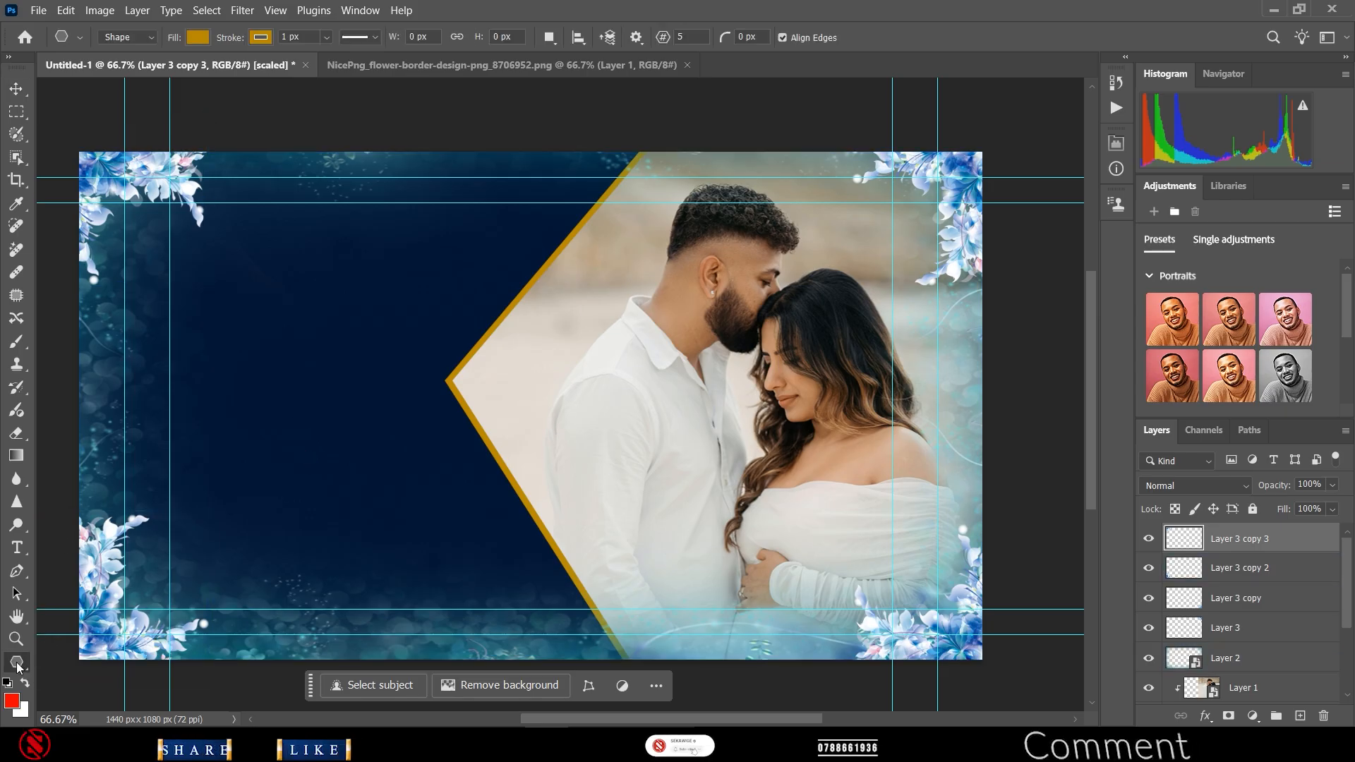
# - Draw a gold Rectangle 1, about 1418 × 1049 px, spanning the banner just inside its edges
pyautogui.rightClick(17, 663)
pyautogui.click(81, 601)
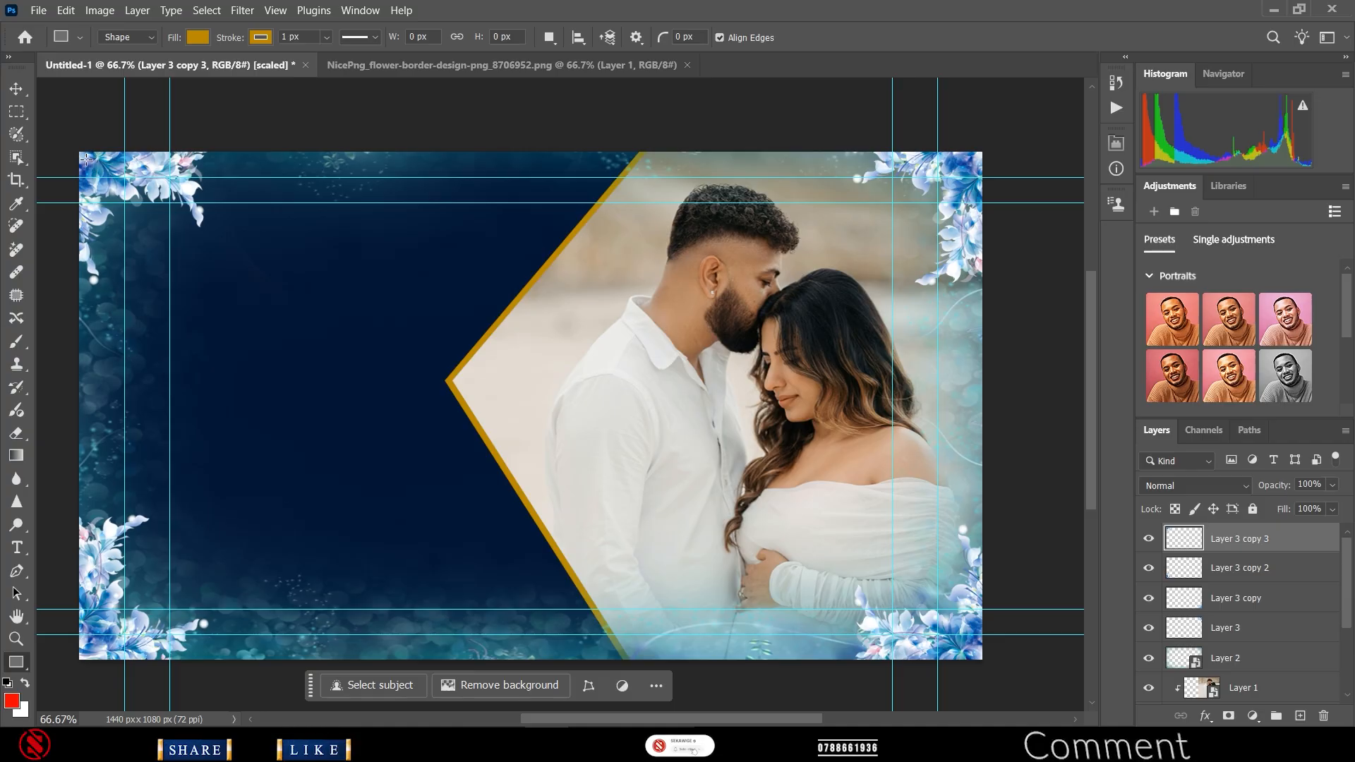
pyautogui.moveTo(87, 159); pyautogui.dragTo(974, 652)
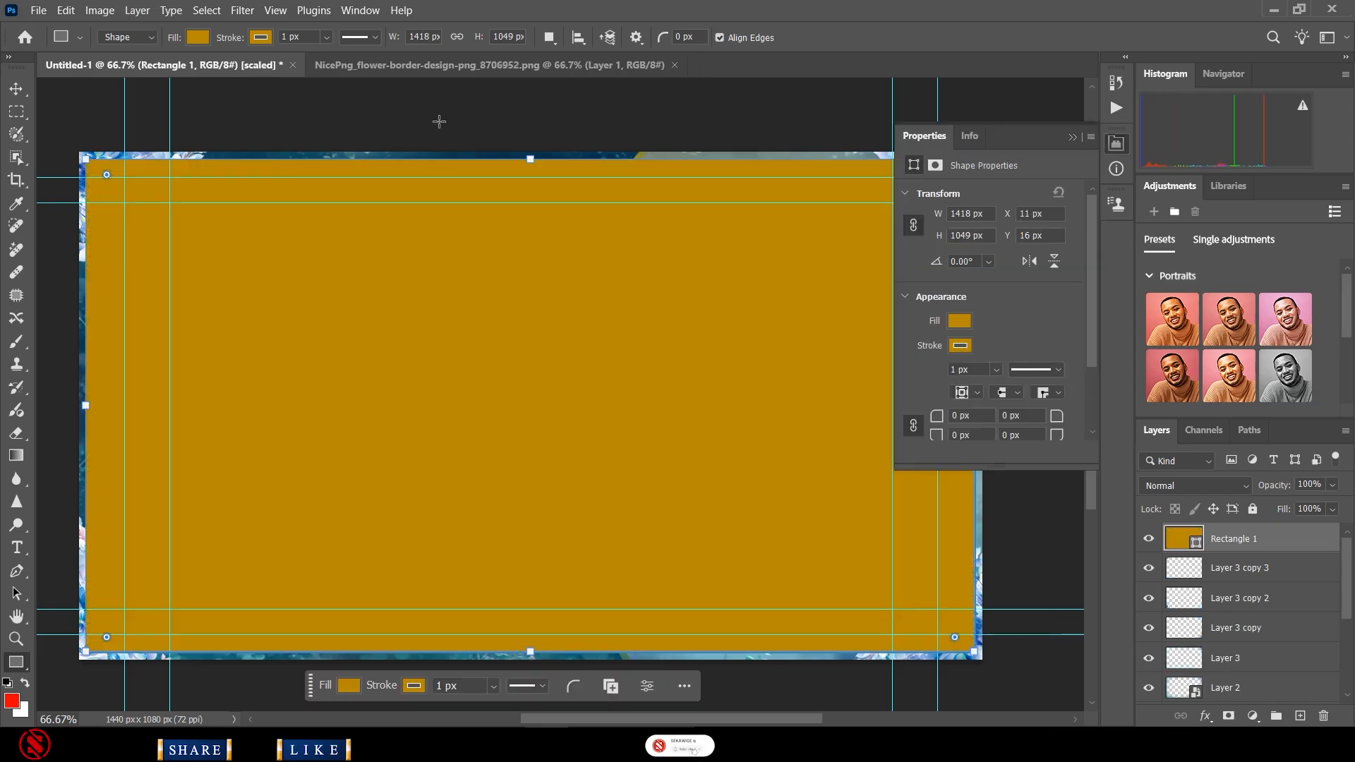
# - Set Rectangle 1's fill to No Color
pyautogui.click(197, 37)
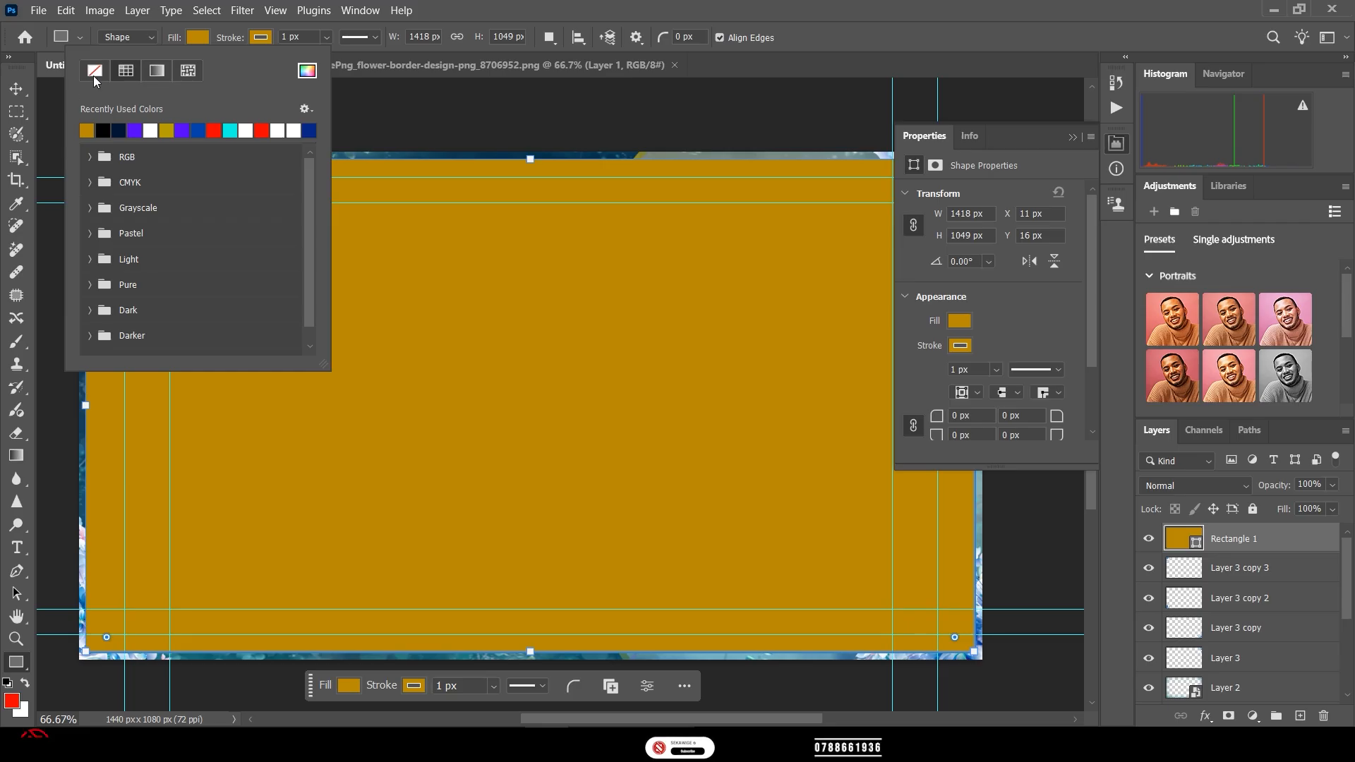
pyautogui.click(95, 70)
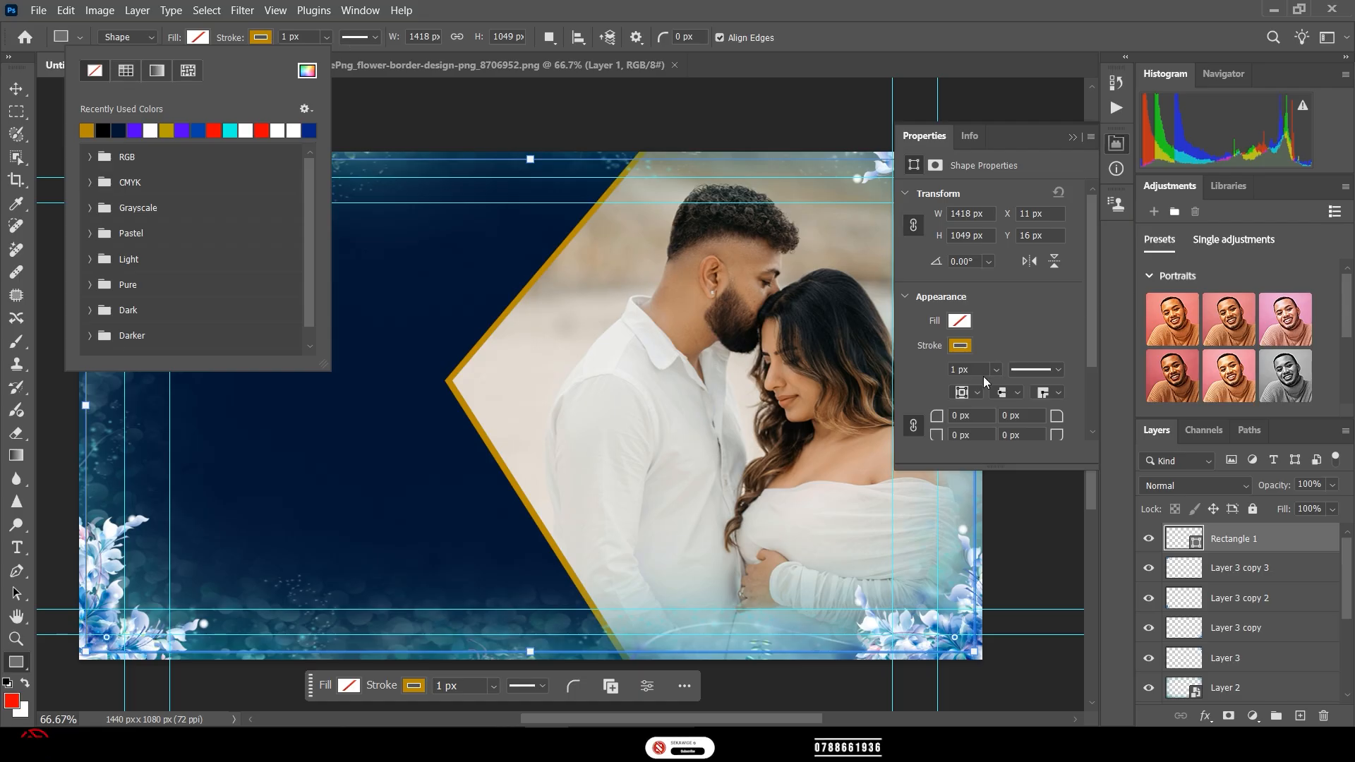
pyautogui.click(1014, 336)
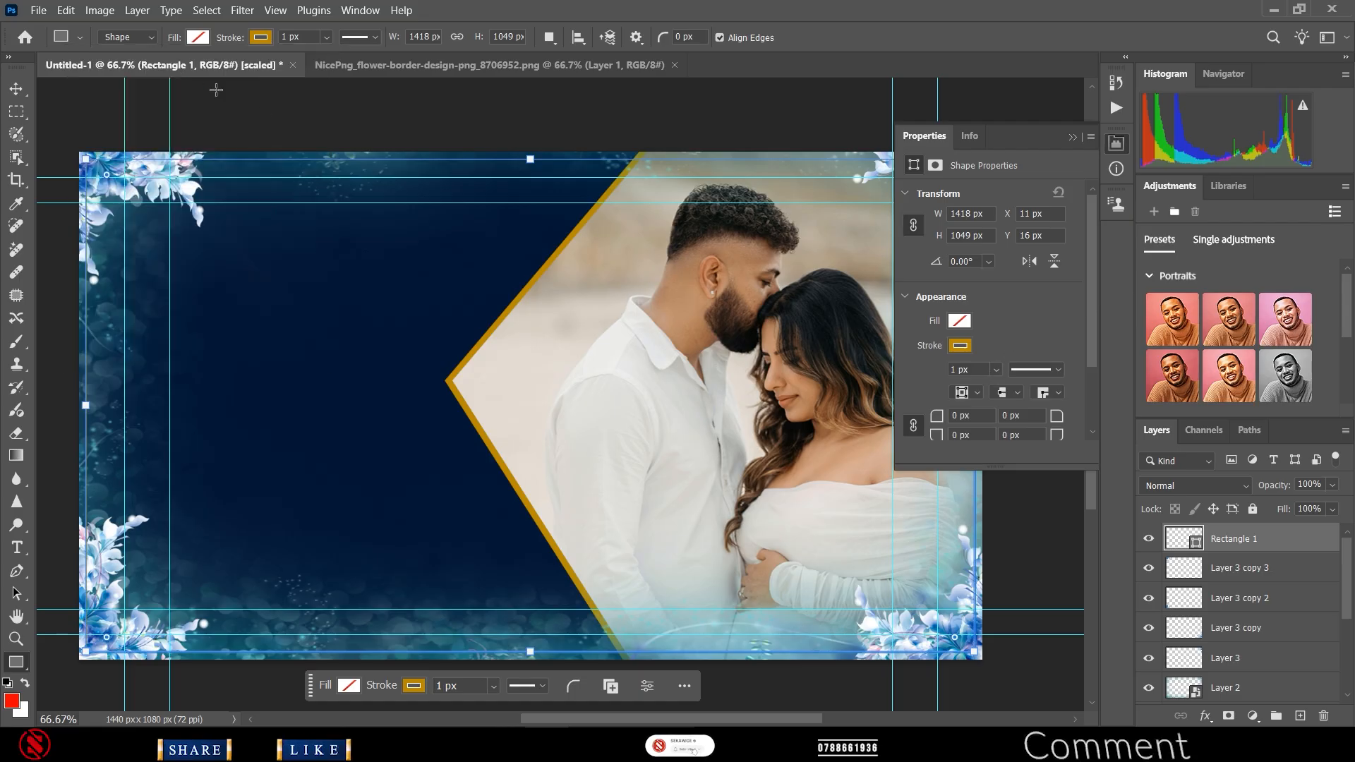
pyautogui.click(17, 89)
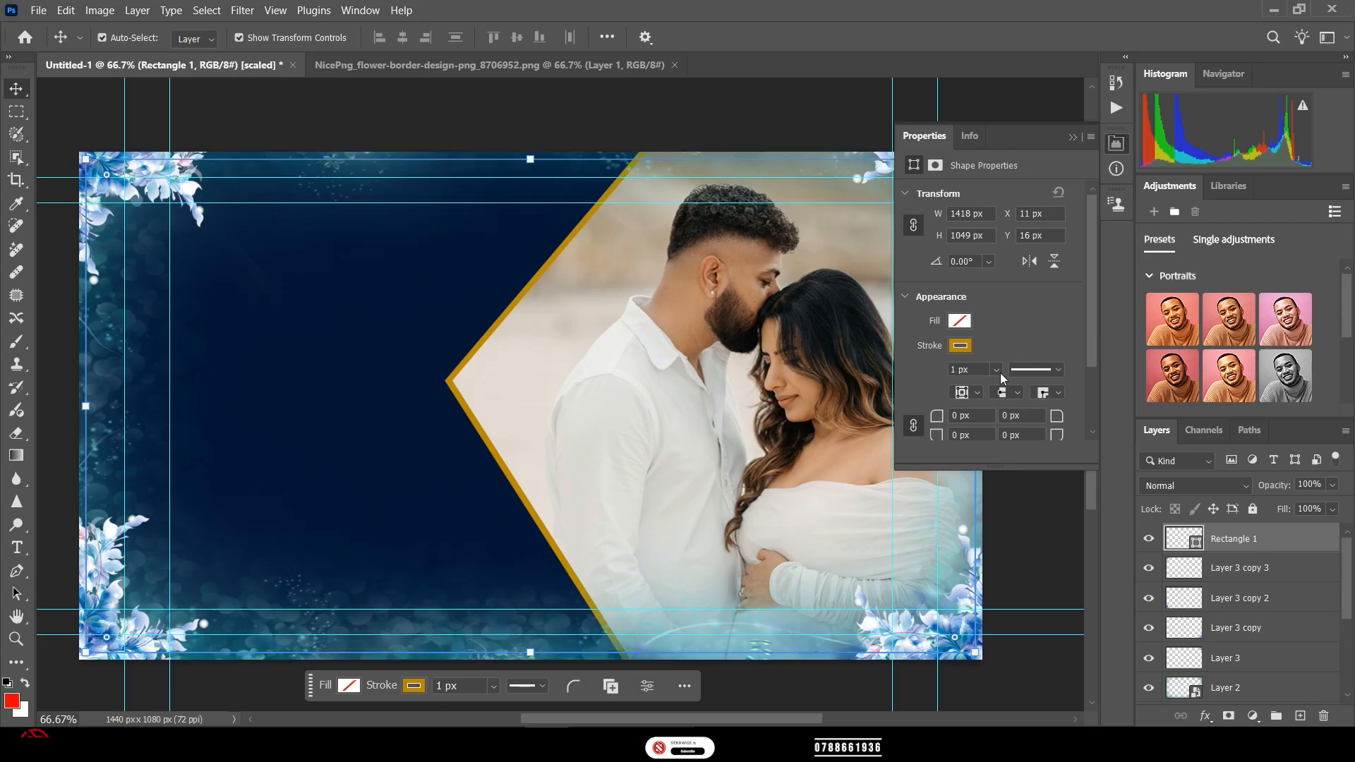
# - Thicken the rectangle's gold stroke to 4.43 px and close the Properties panel
pyautogui.click(995, 370)
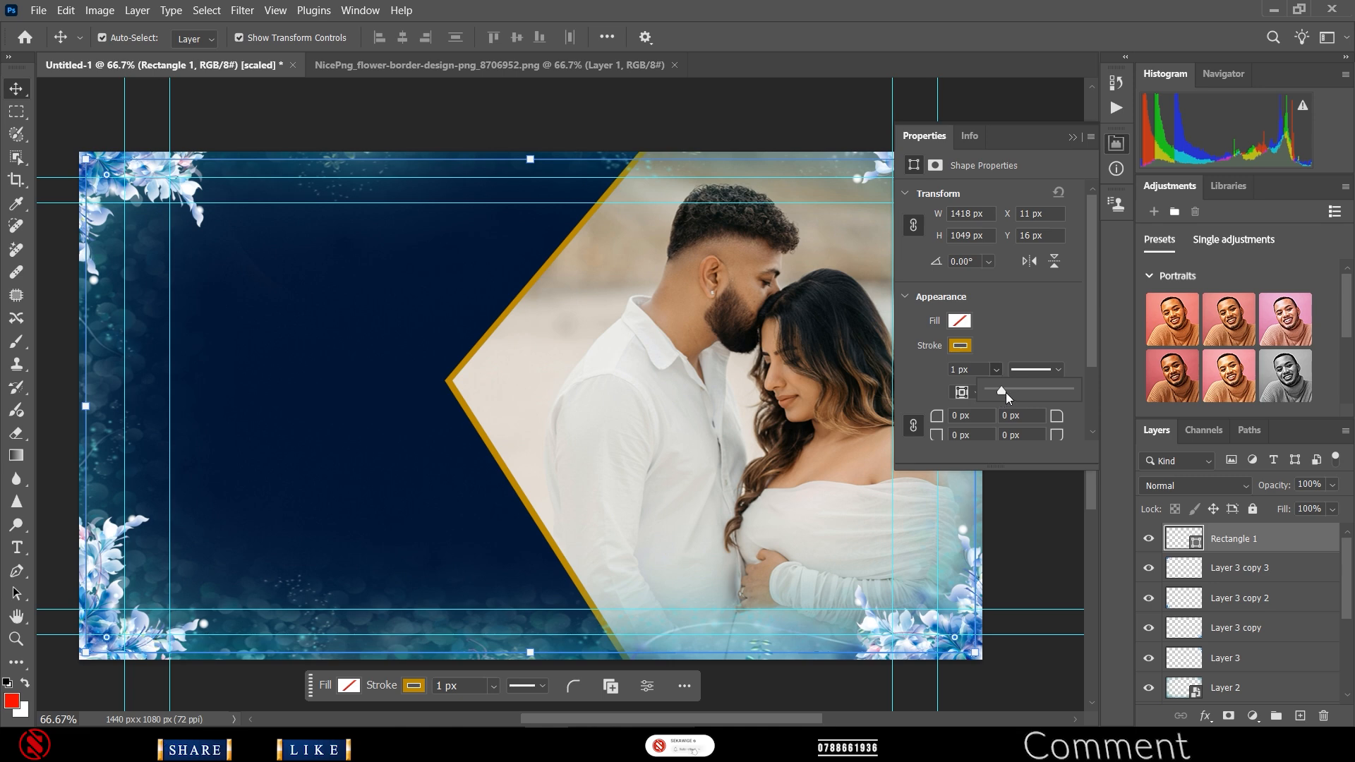
pyautogui.moveTo(1001, 391); pyautogui.dragTo(1004, 391)
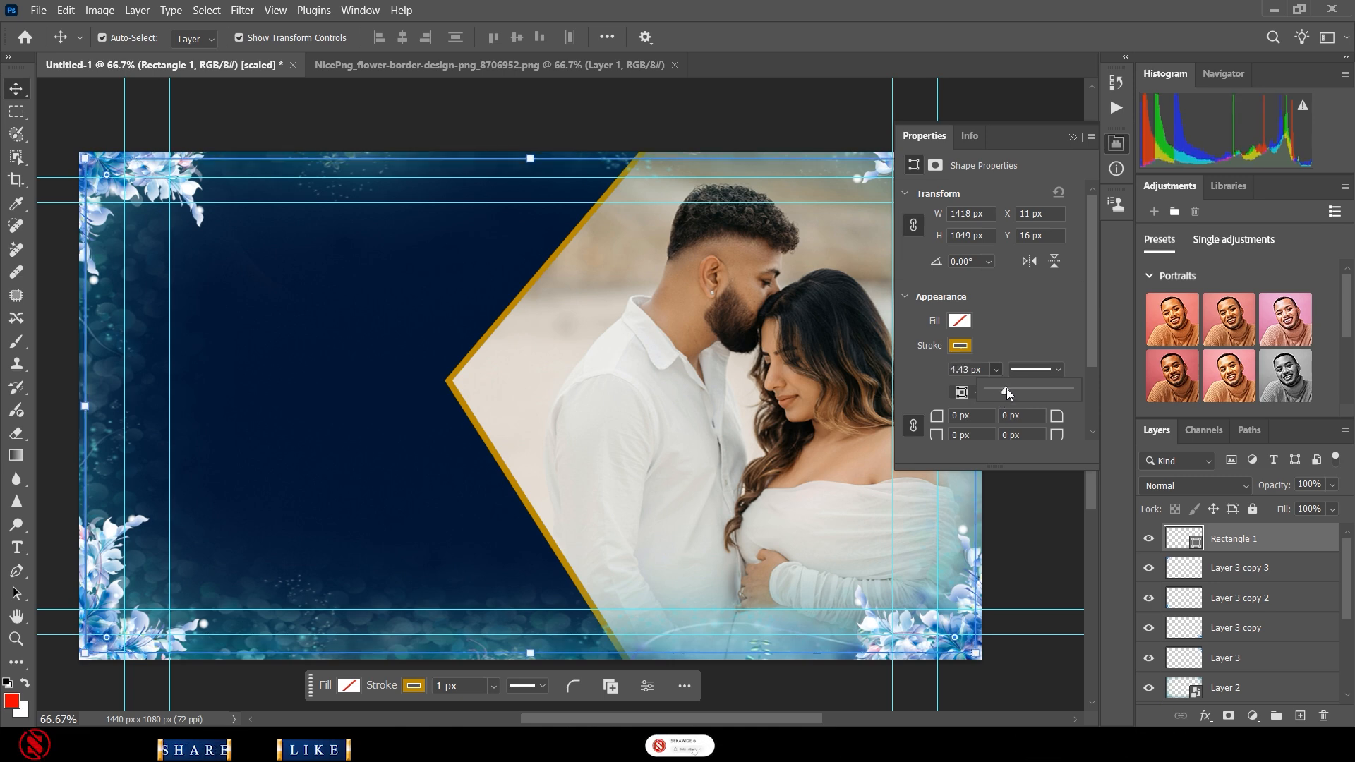
pyautogui.click(657, 126)
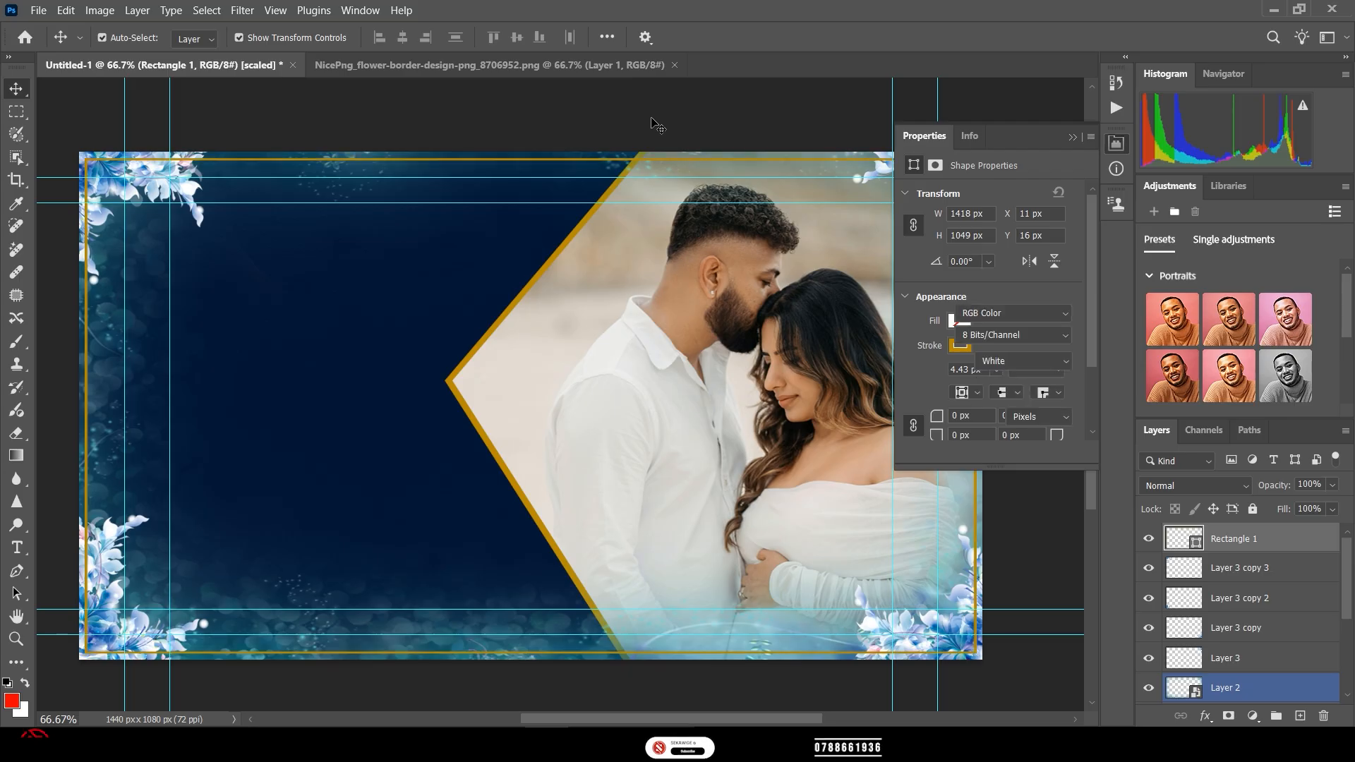
pyautogui.click(1116, 143)
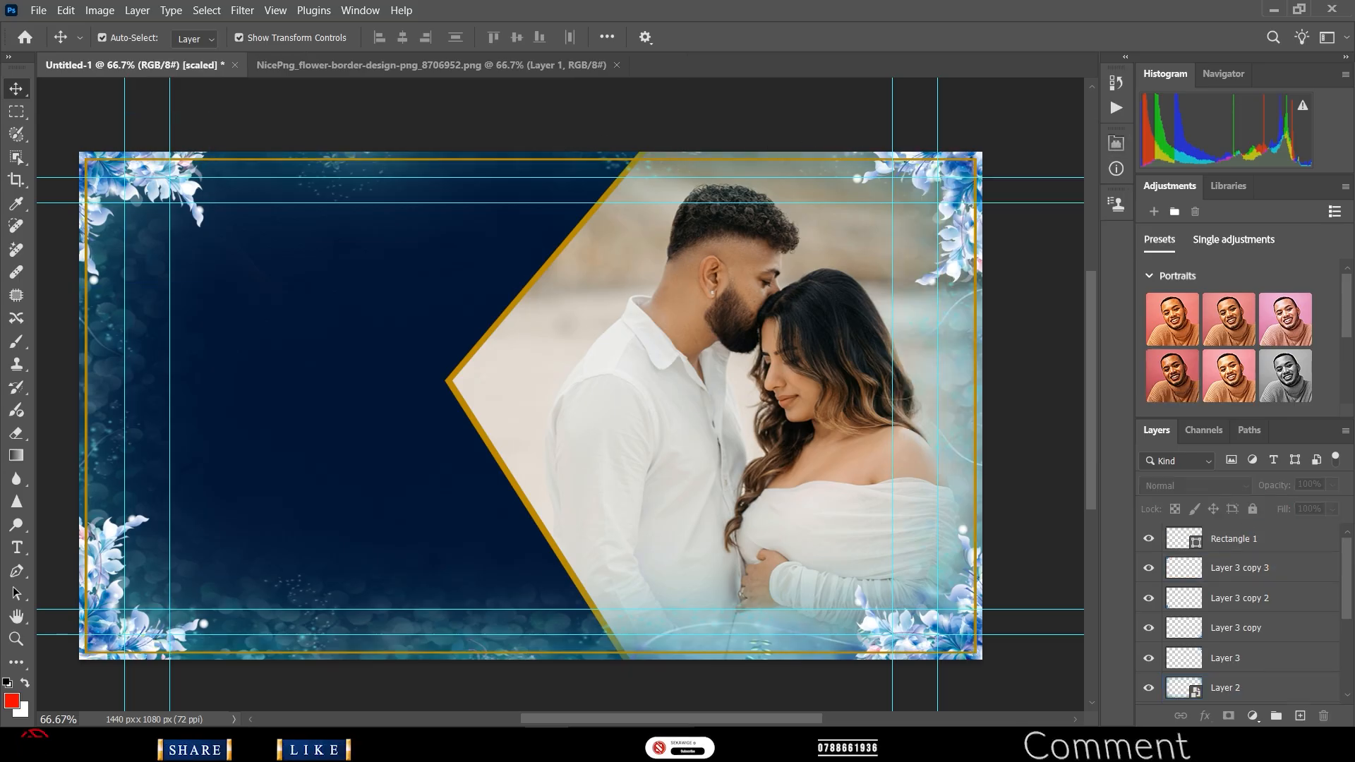
# - Convert the Rectangle 1 layer to a smart object and deselect all layers
pyautogui.click(1235, 540)
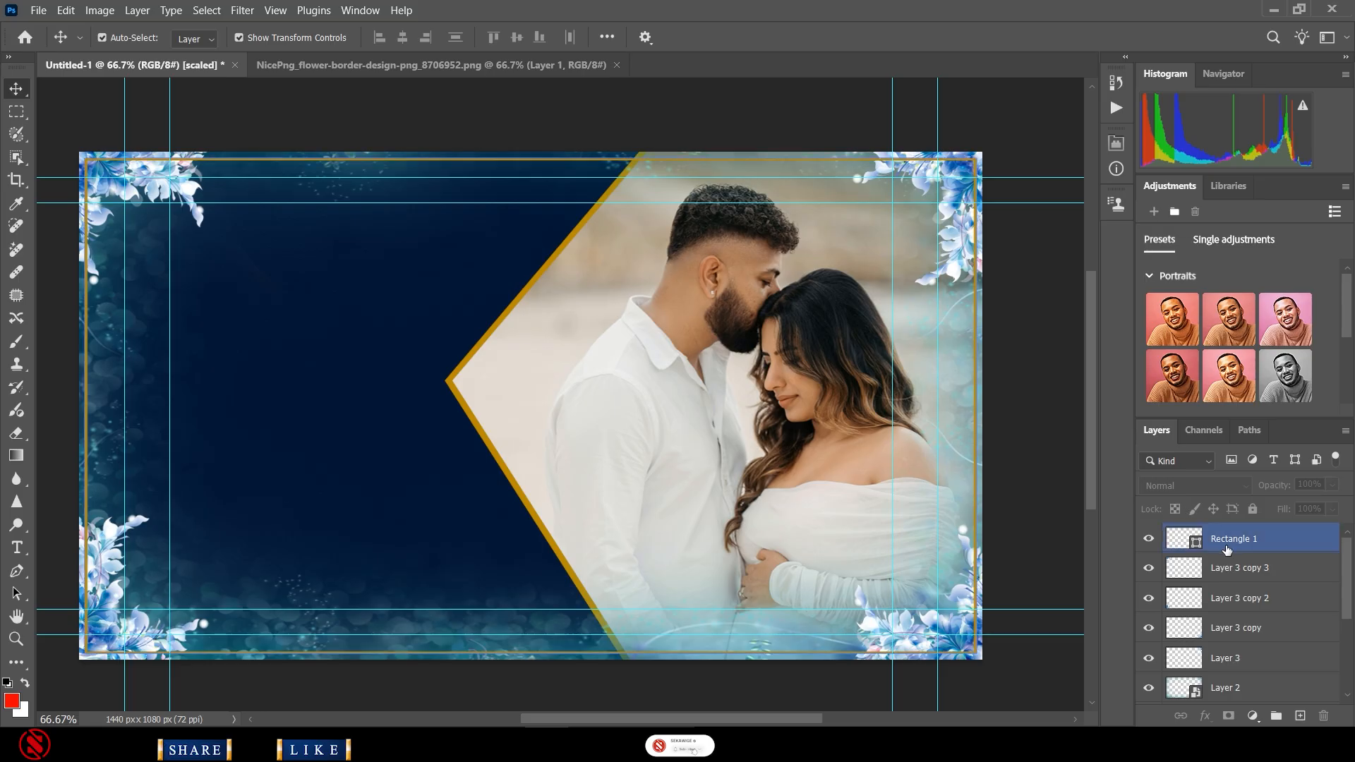
pyautogui.rightClick(1234, 542)
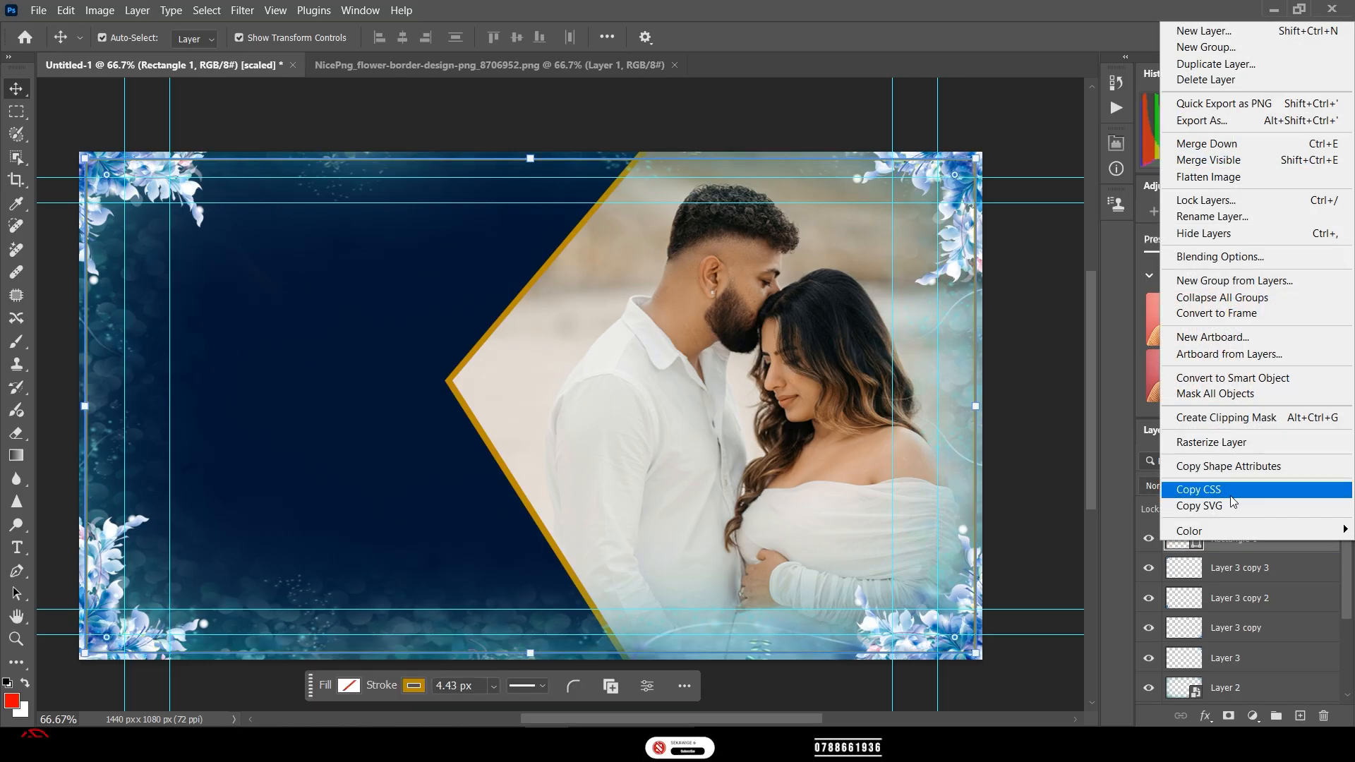
pyautogui.click(1230, 379)
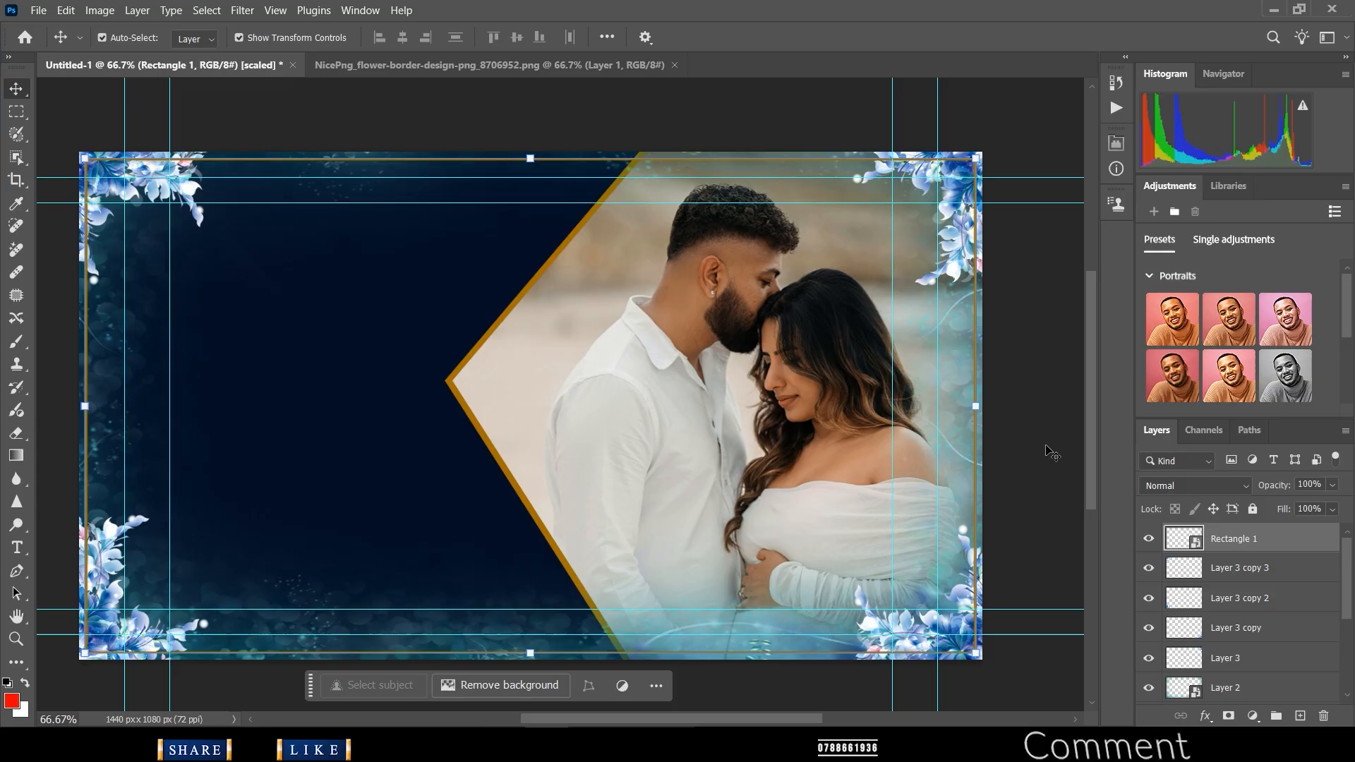
pyautogui.keyDown('ctrl'); pyautogui.click(1226, 687); pyautogui.keyUp('ctrl')
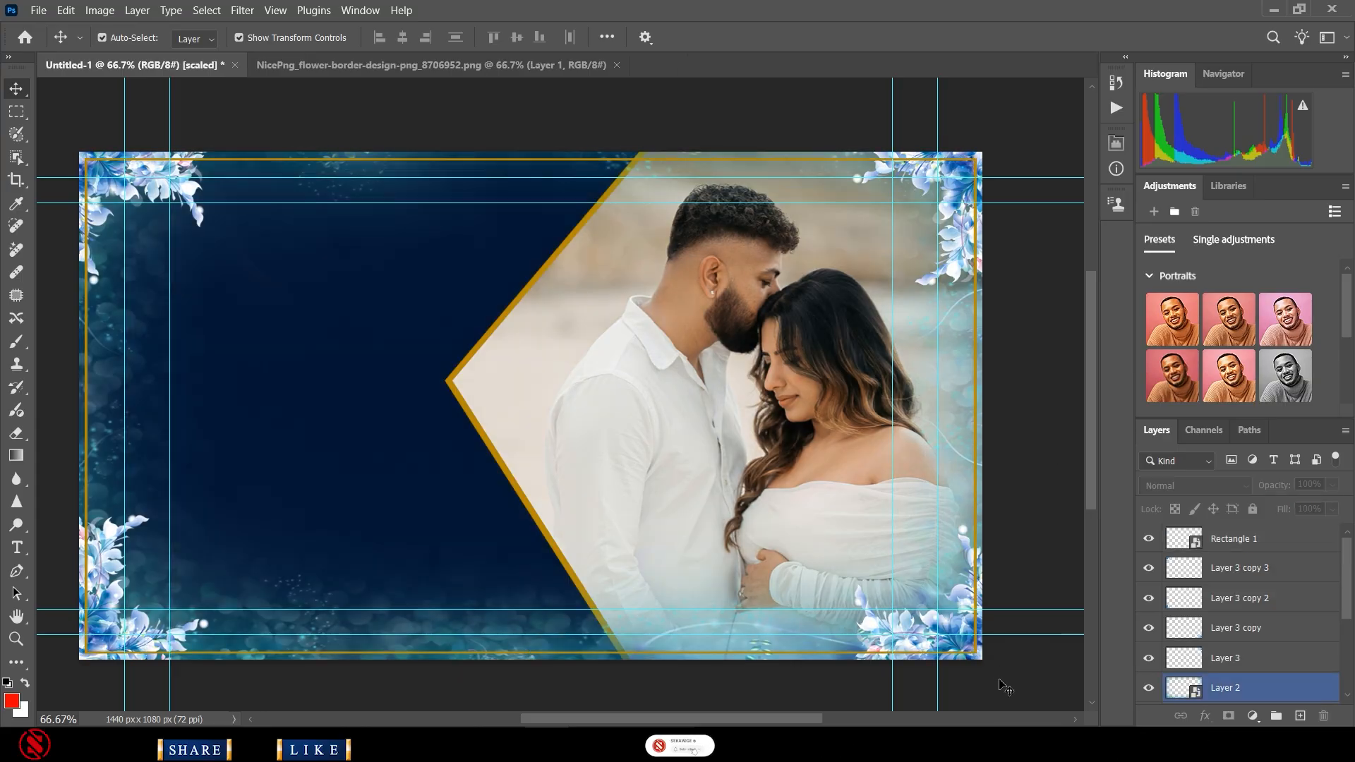
pyautogui.click(287, 499)
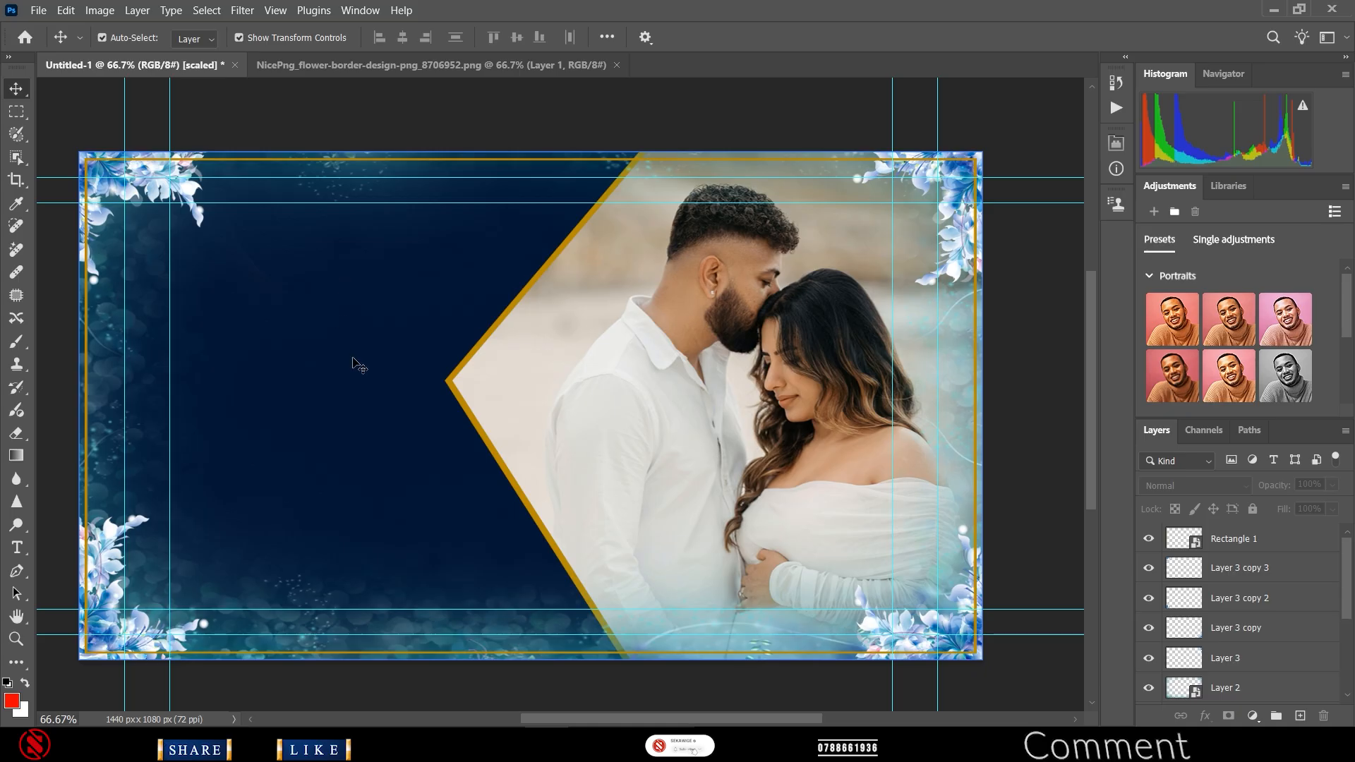
# - Open NicePng_debree-png_2918865 and drag the rings onto the banner as Layer 4
pyautogui.click(39, 10)
pyautogui.click(65, 44)
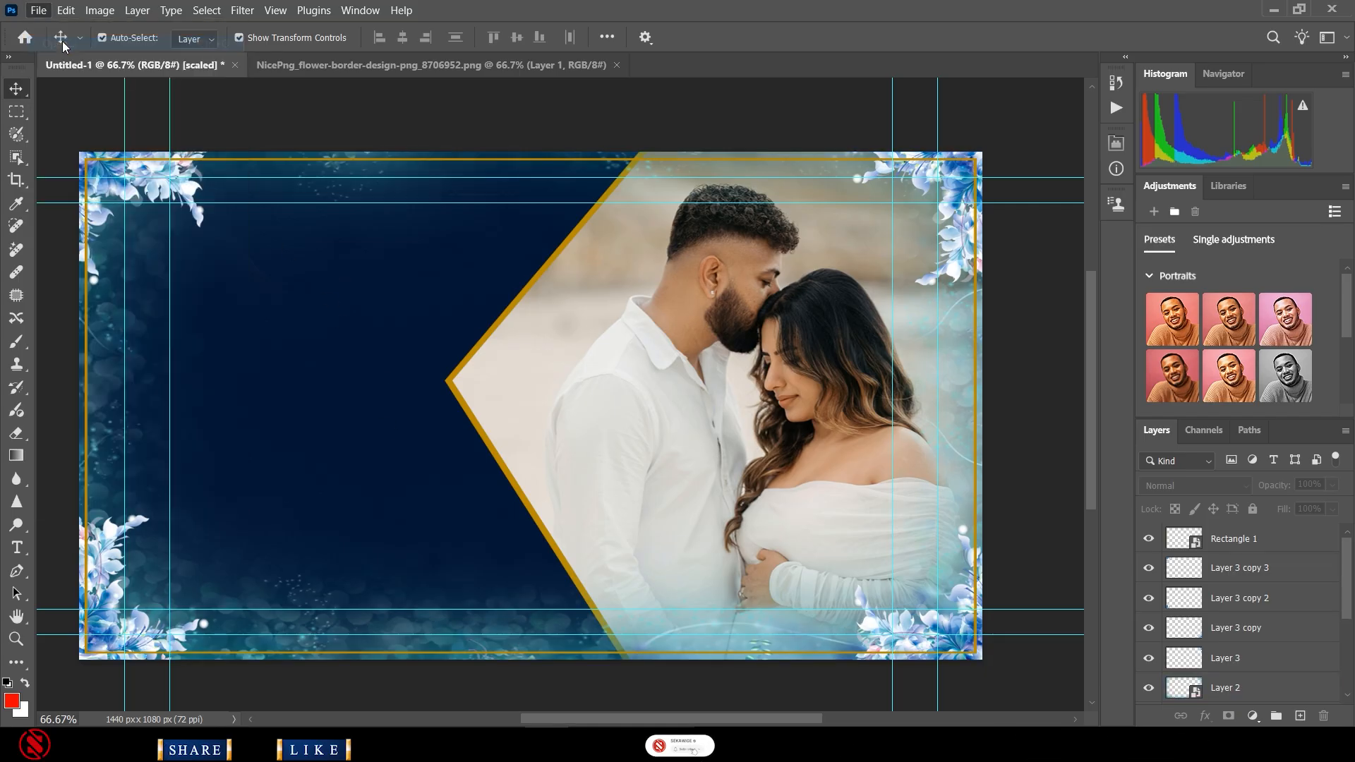
pyautogui.doubleClick(396, 154)
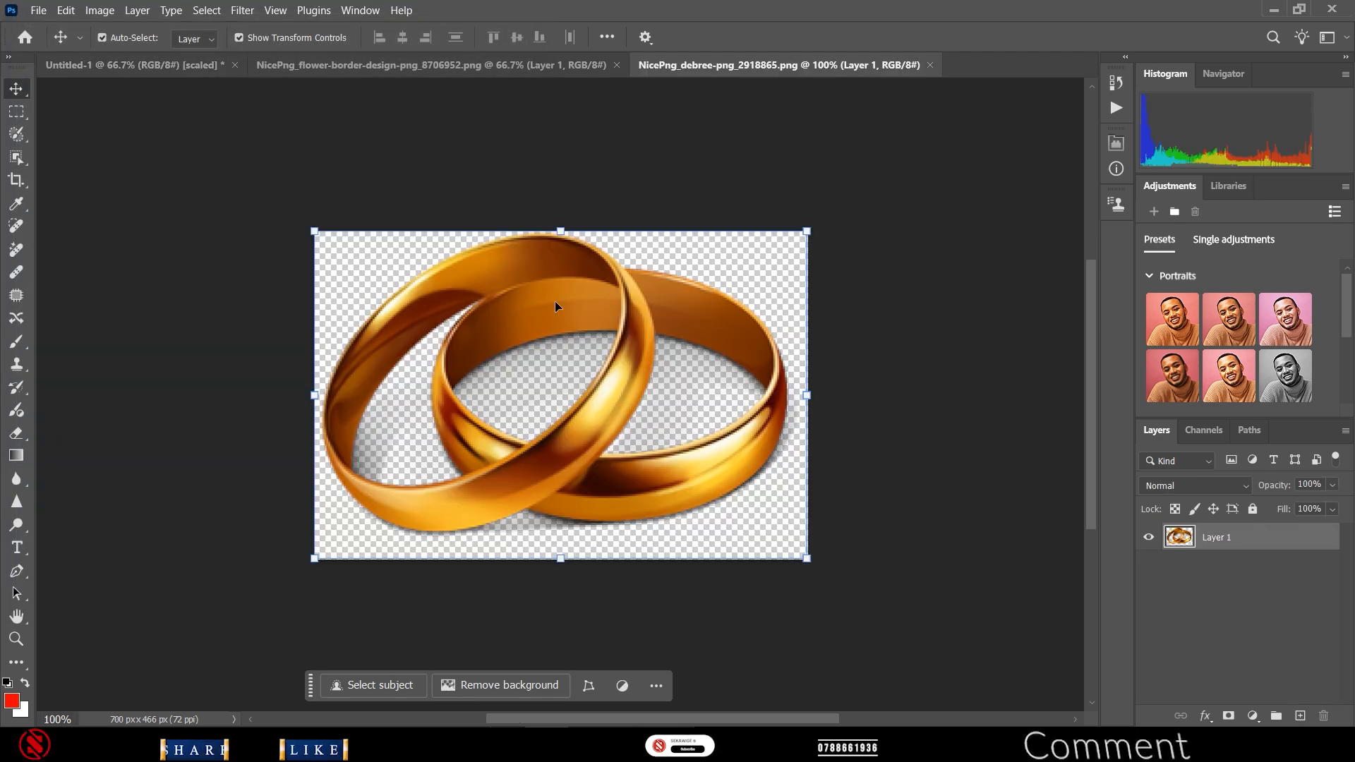
pyautogui.moveTo(501, 313); pyautogui.dragTo(689, 472)
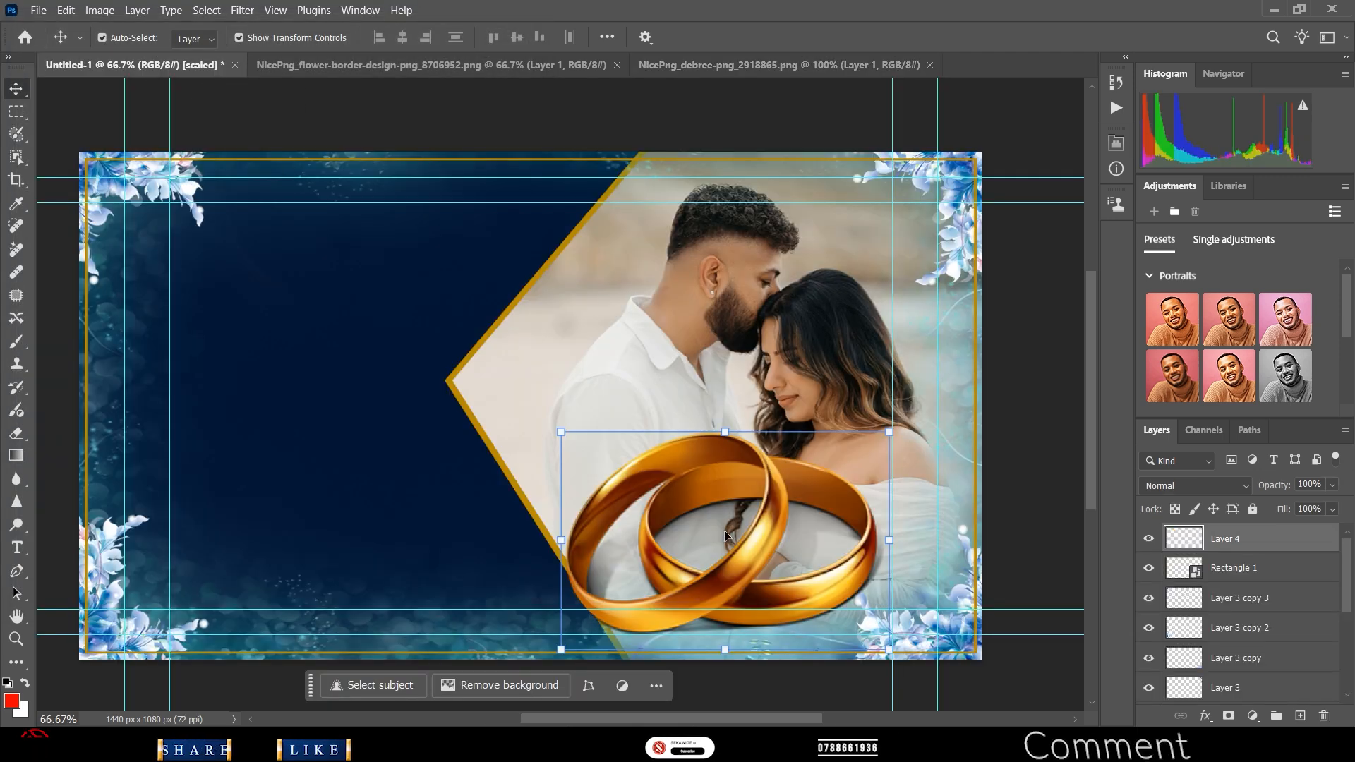
# - Shrink the Layer 4 rings to 47.25% and nudge them to the bottom of the couple photo
pyautogui.moveTo(891, 434); pyautogui.dragTo(732, 559)
pyautogui.moveTo(647, 598); pyautogui.dragTo(752, 600)
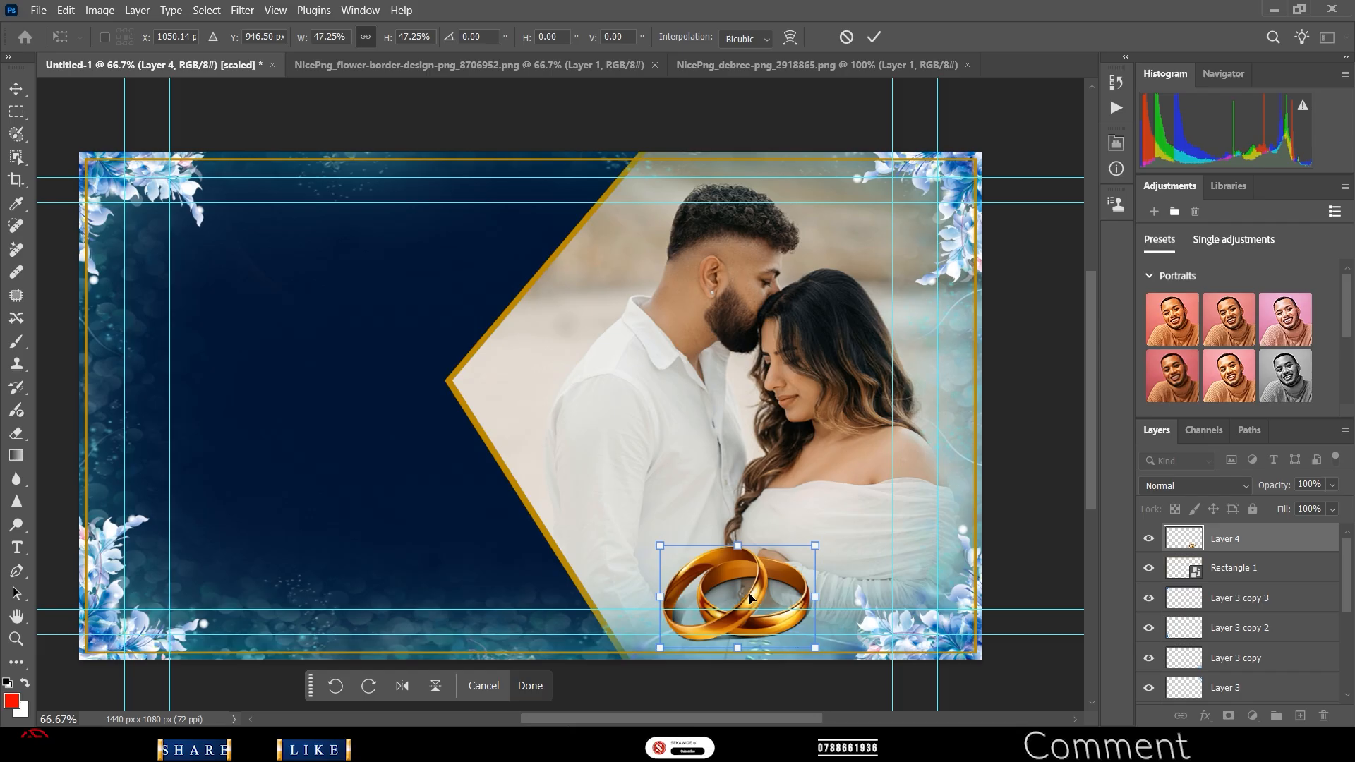
pyautogui.press('Down')
pyautogui.press('Down')
pyautogui.press('Down')
pyautogui.press('Down')
pyautogui.press('Down')
pyautogui.press('Down')
pyautogui.press('Down')
pyautogui.press('Down')
pyautogui.press('Down')
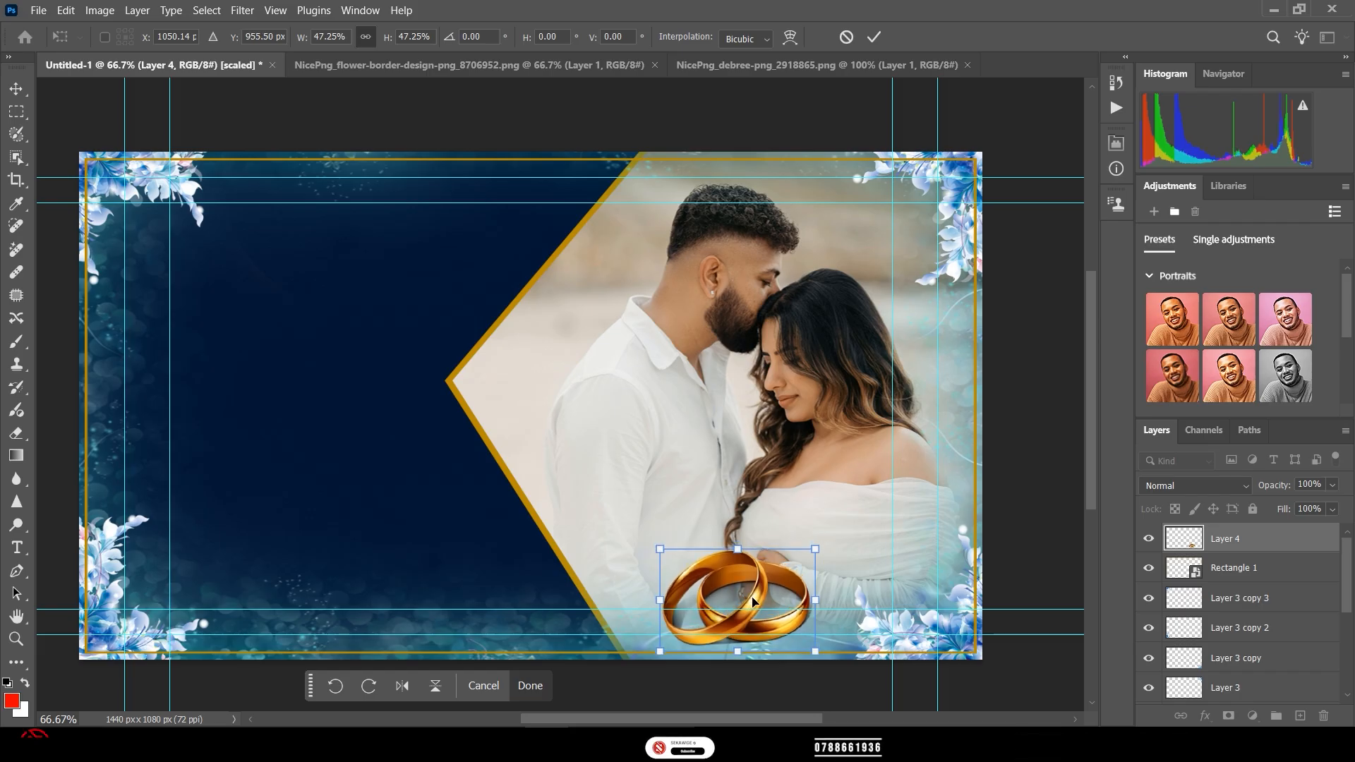
pyautogui.press('Down')
pyautogui.press('Down')
pyautogui.press('Down')
pyautogui.press('Right')
pyautogui.press('Right')
pyautogui.press('Right')
pyautogui.press('Right')
pyautogui.press('Right')
pyautogui.press('Right')
pyautogui.press('Right')
pyautogui.press('Right')
pyautogui.press('Right')
pyautogui.press('Right')
pyautogui.press('Right')
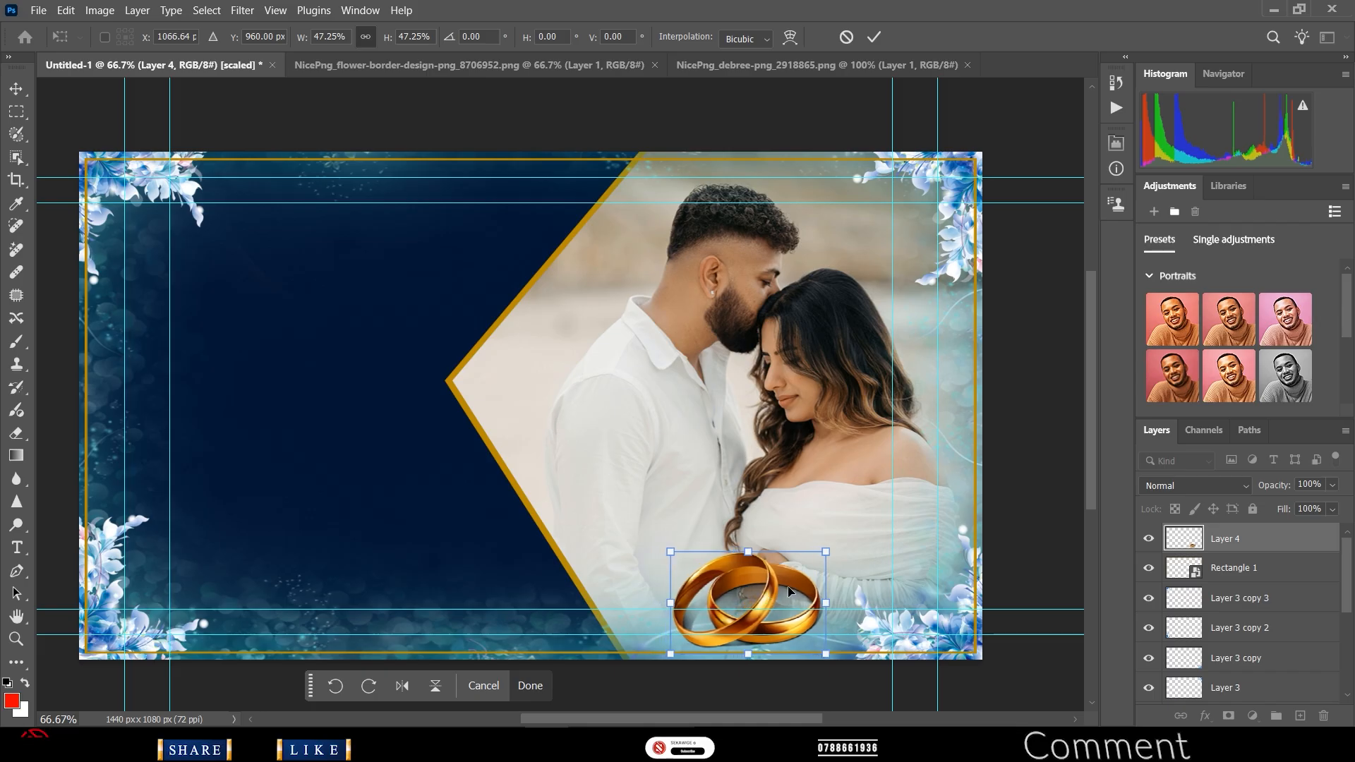
pyautogui.press('Down')
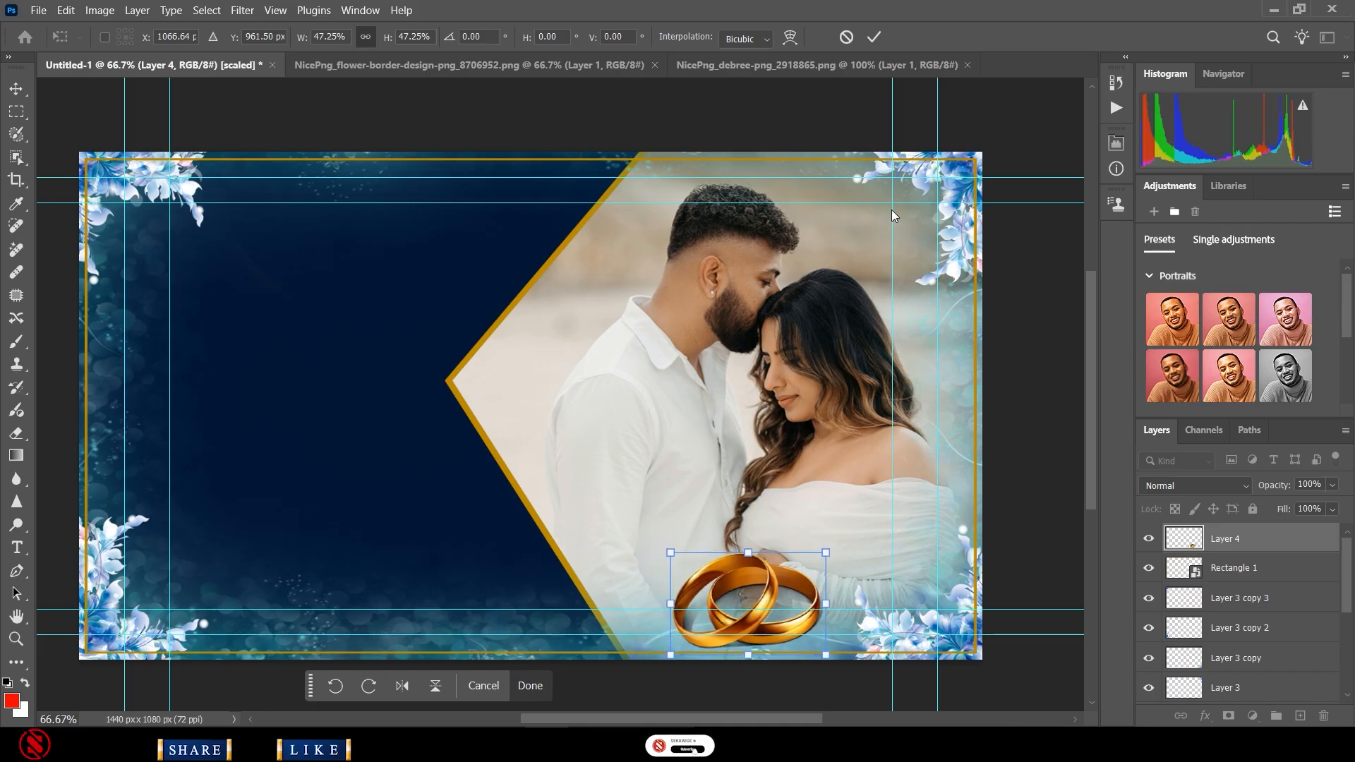
pyautogui.click(873, 35)
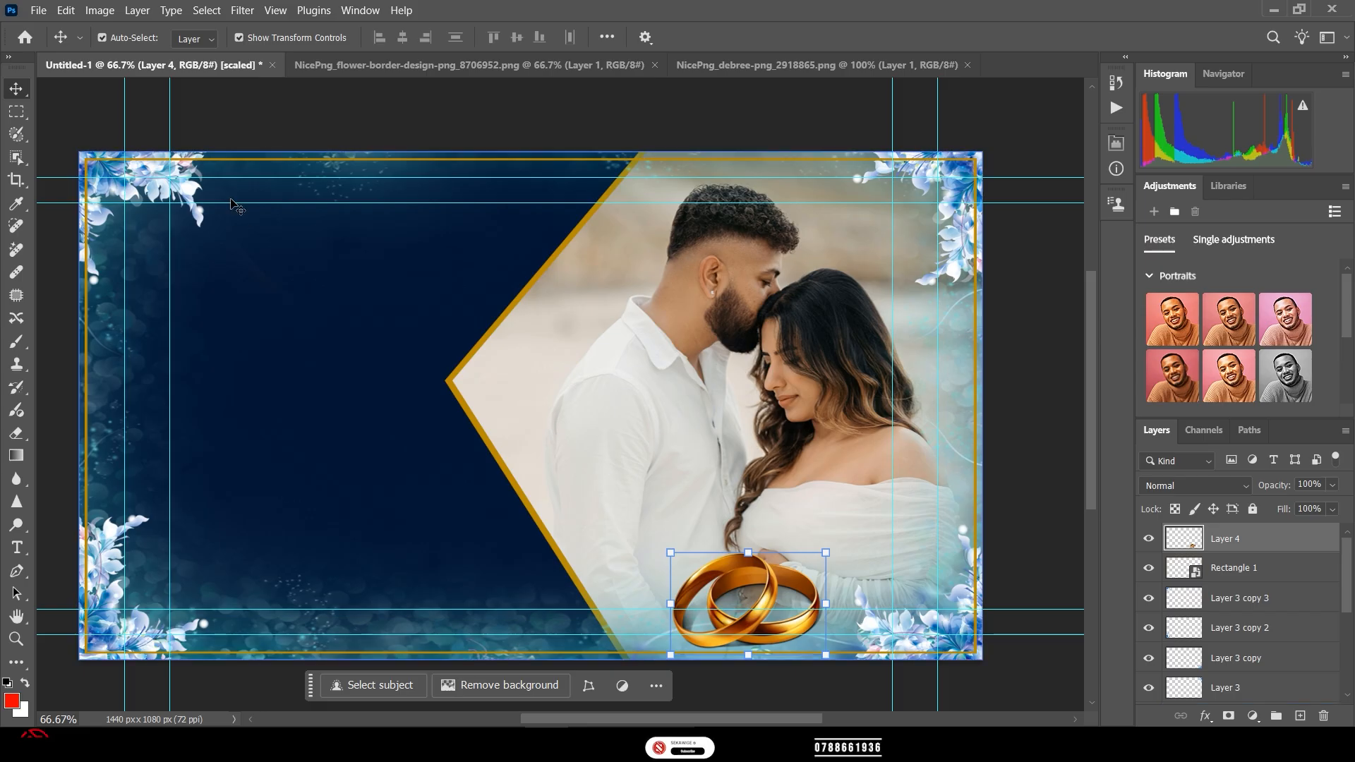
# - Type the title 'Wedding Envoitation' at the top left in white (ffffff) 75 pt Chopin Script
pyautogui.click(17, 547)
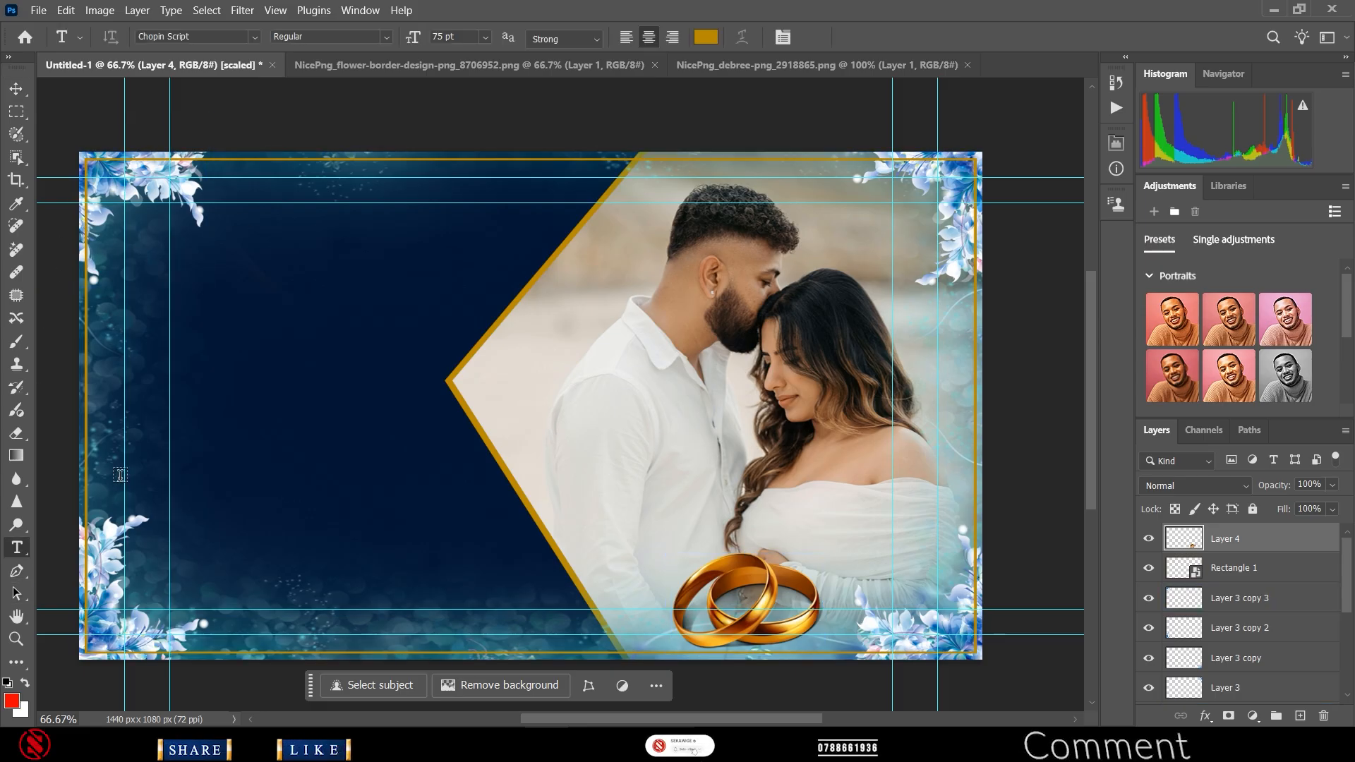
pyautogui.click(341, 194)
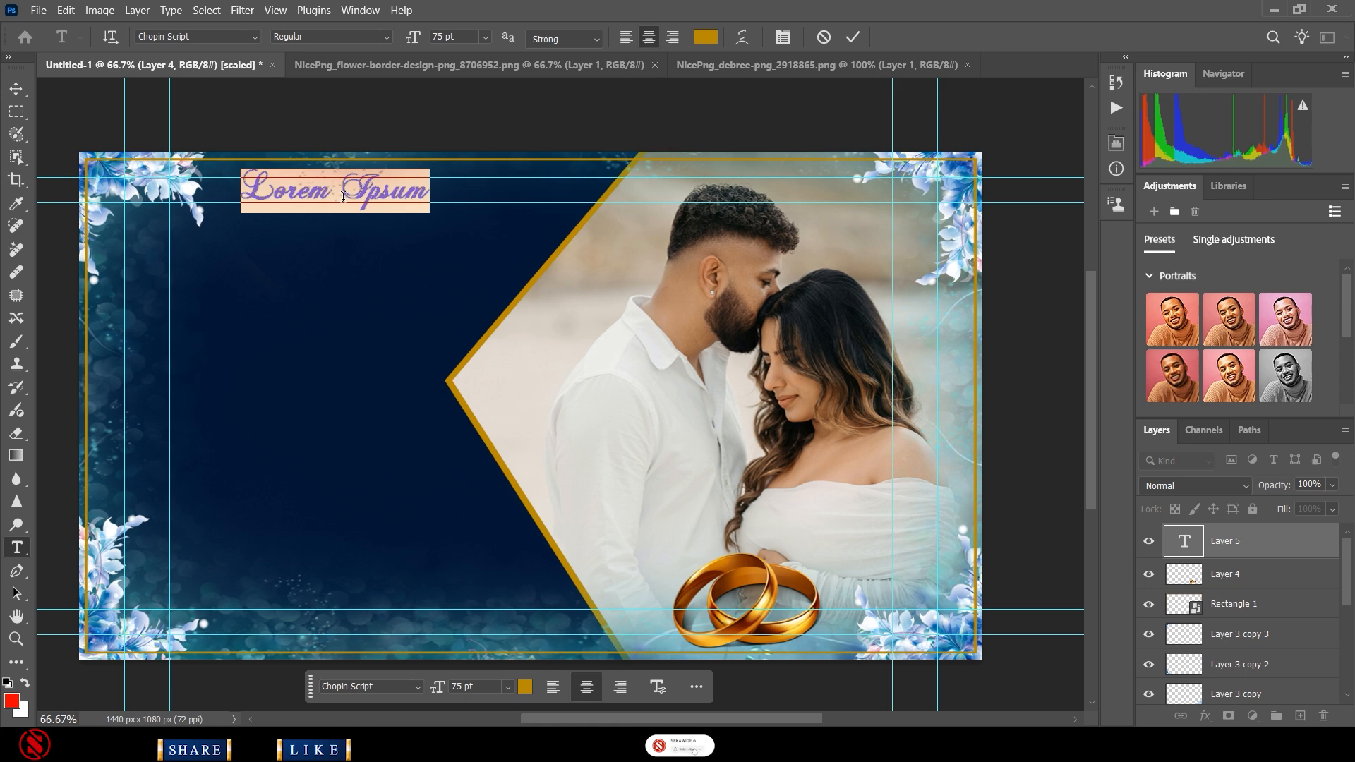
pyautogui.write('We')
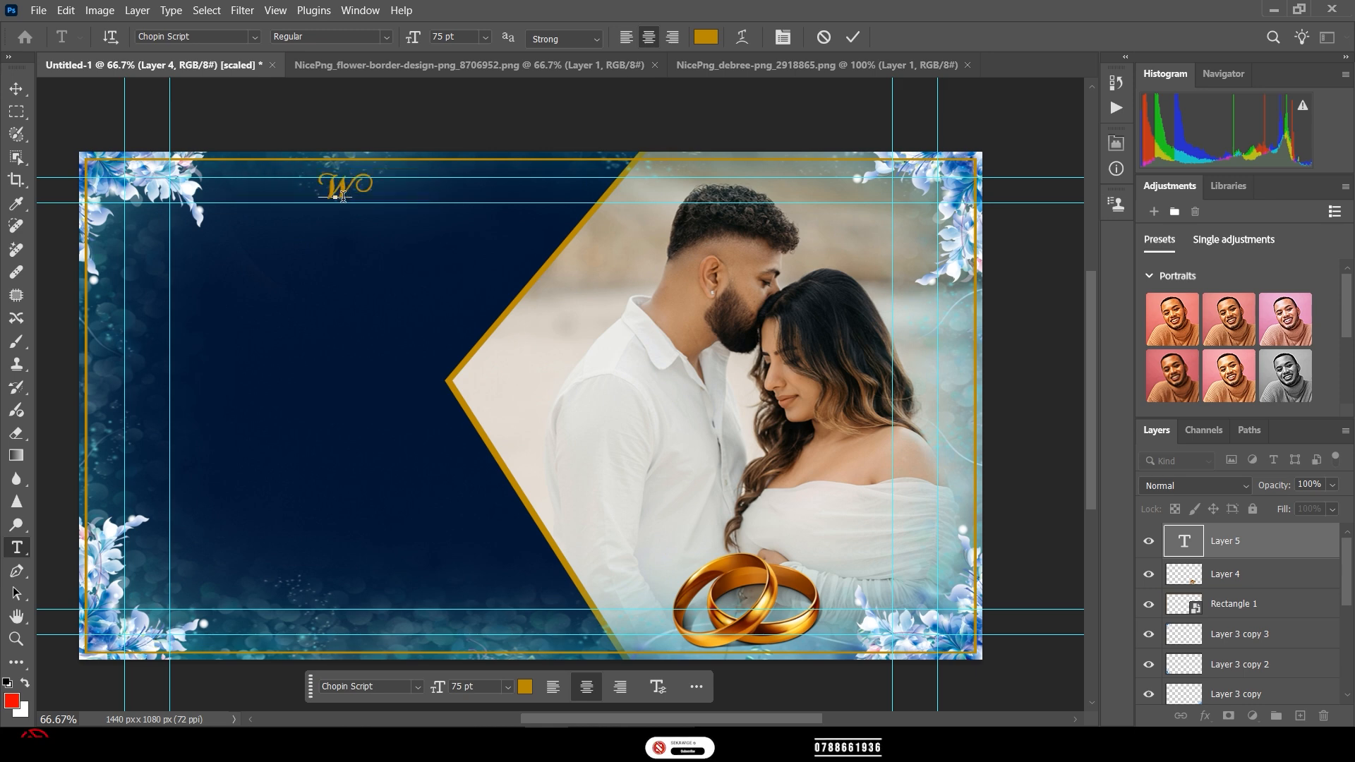
pyautogui.write('dd')
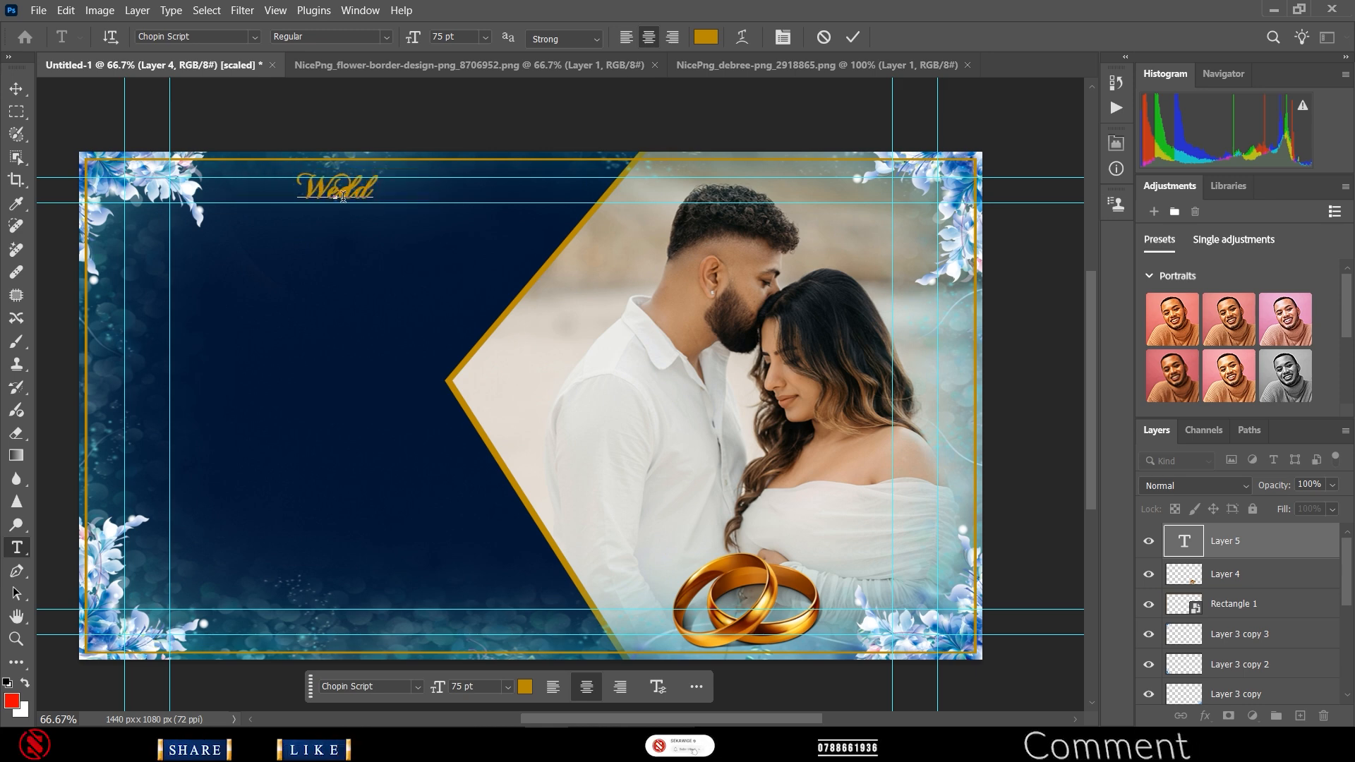
pyautogui.write('ing')
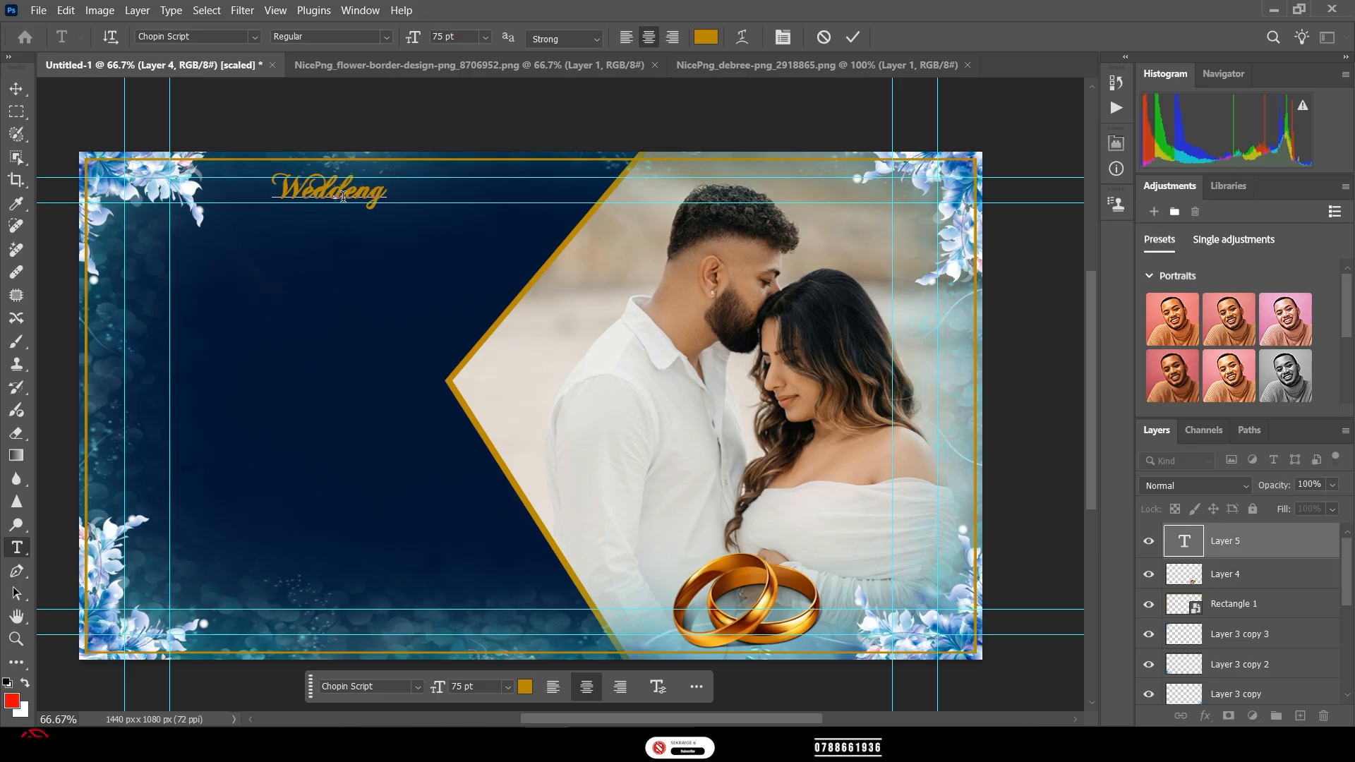
pyautogui.write(' En')
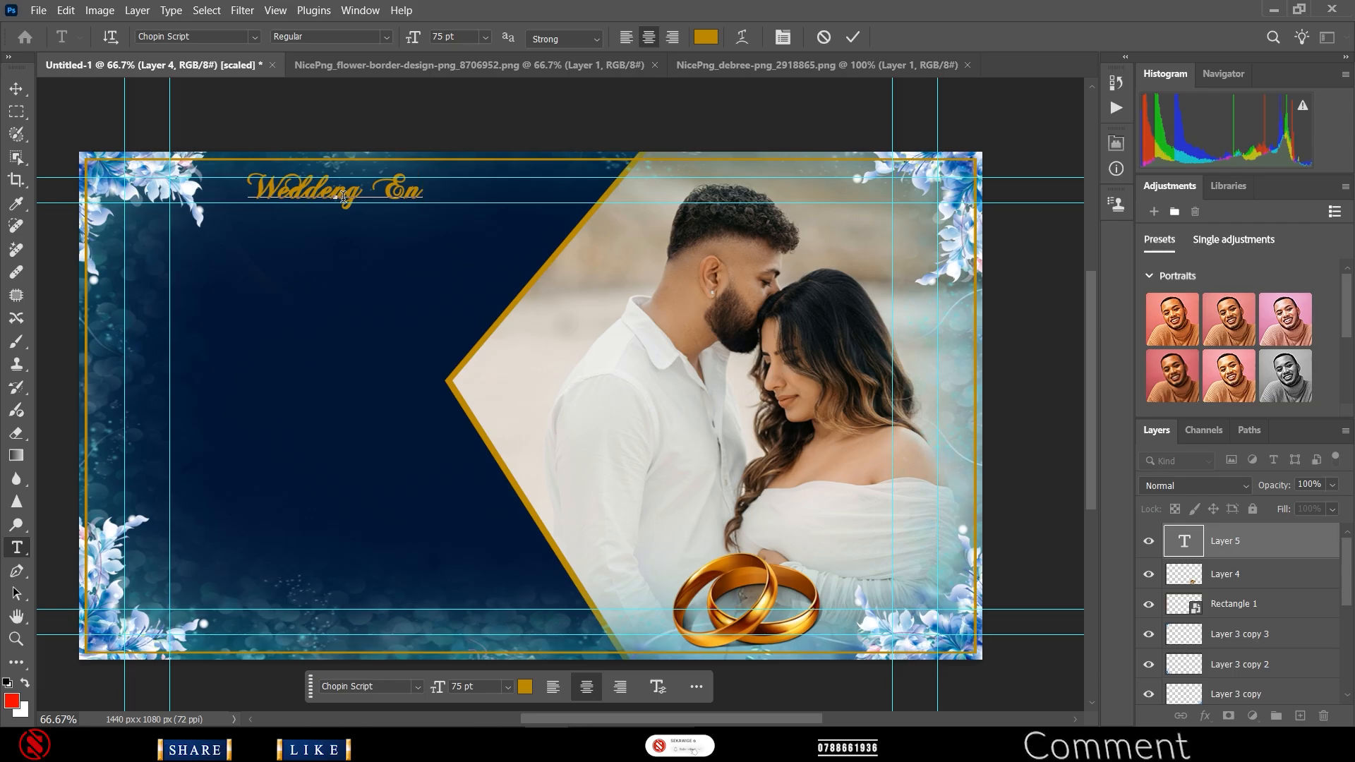
pyautogui.write('voit')
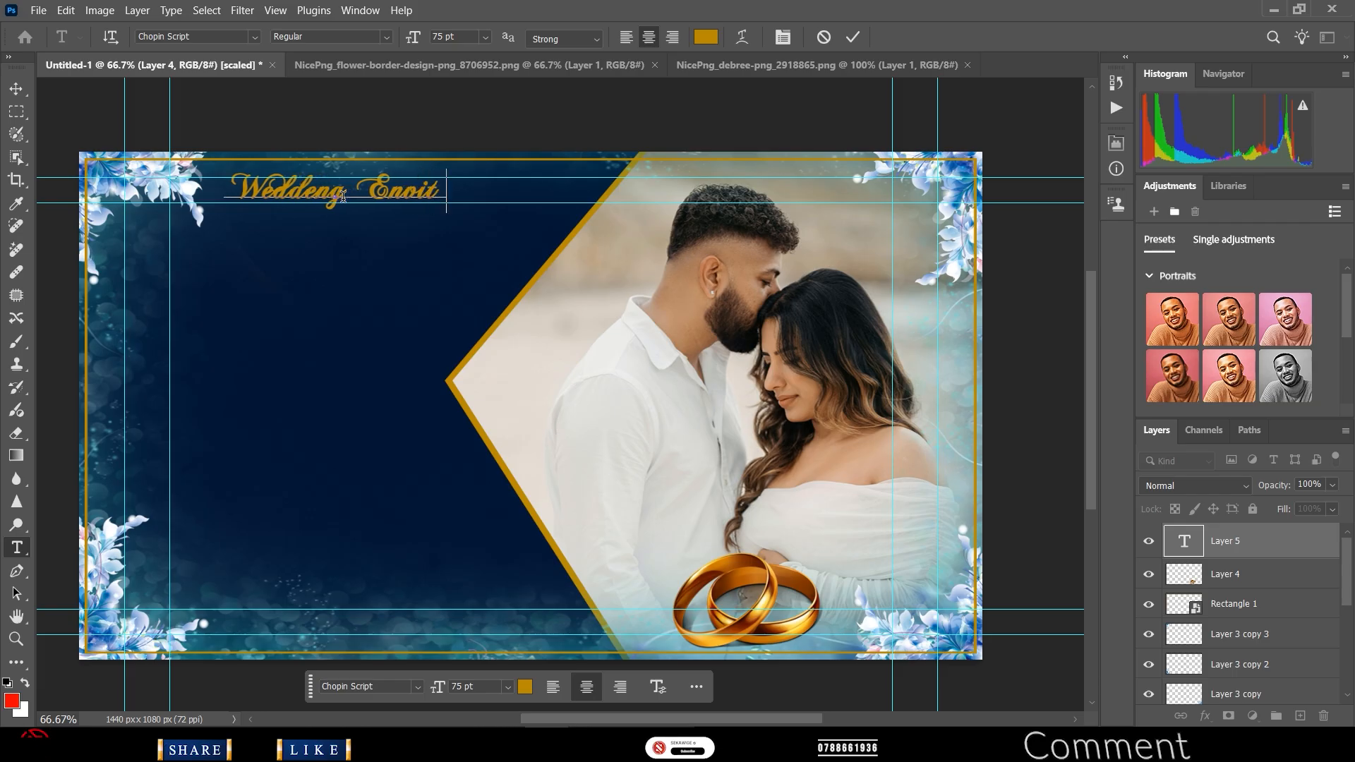
pyautogui.write('ation')
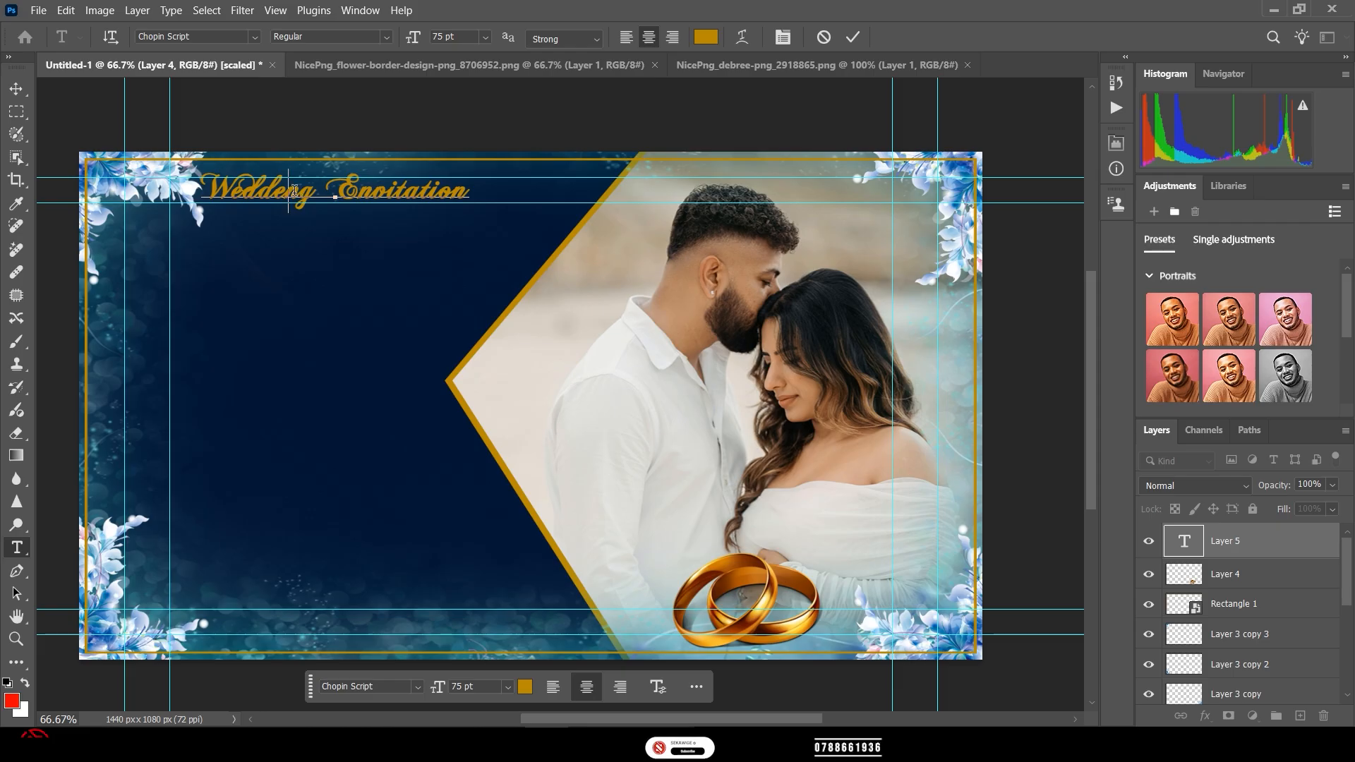
pyautogui.hotkey('ctrl', 'a')
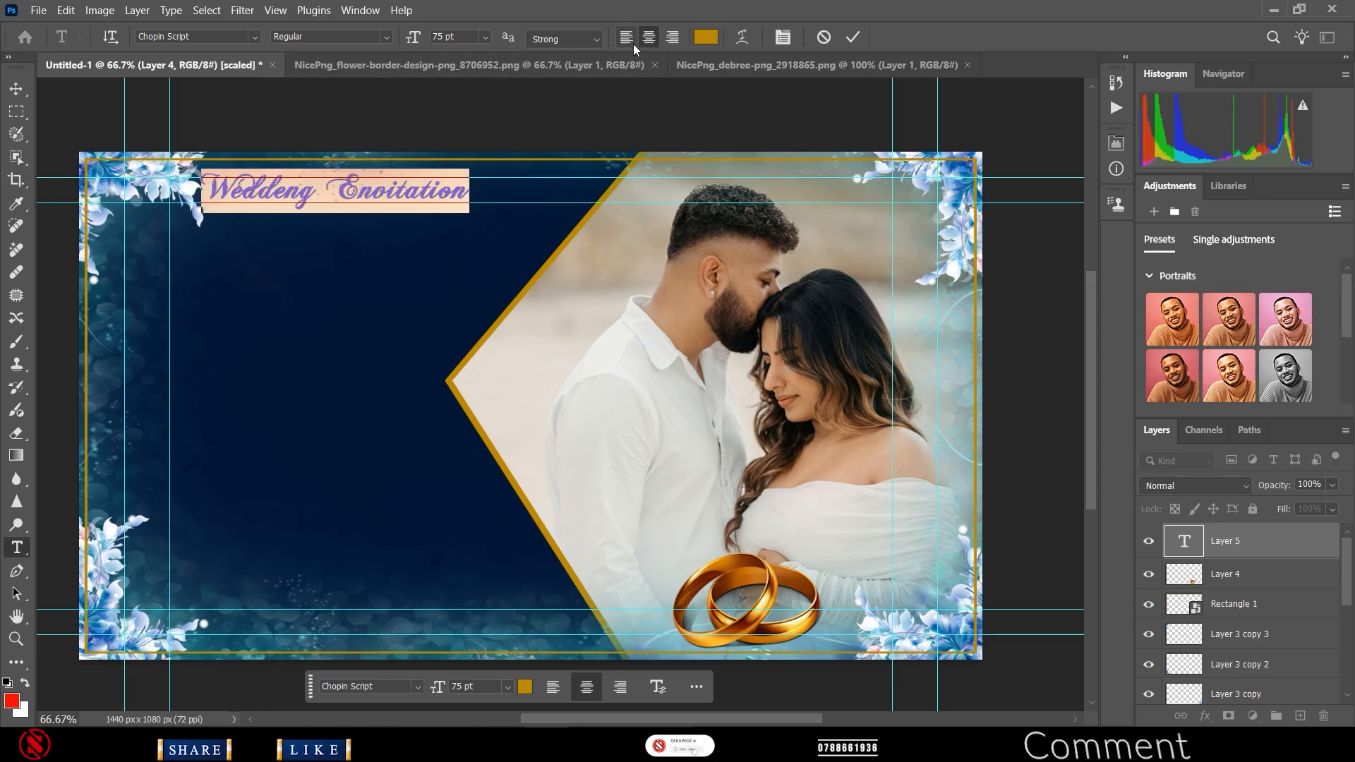
pyautogui.click(705, 36)
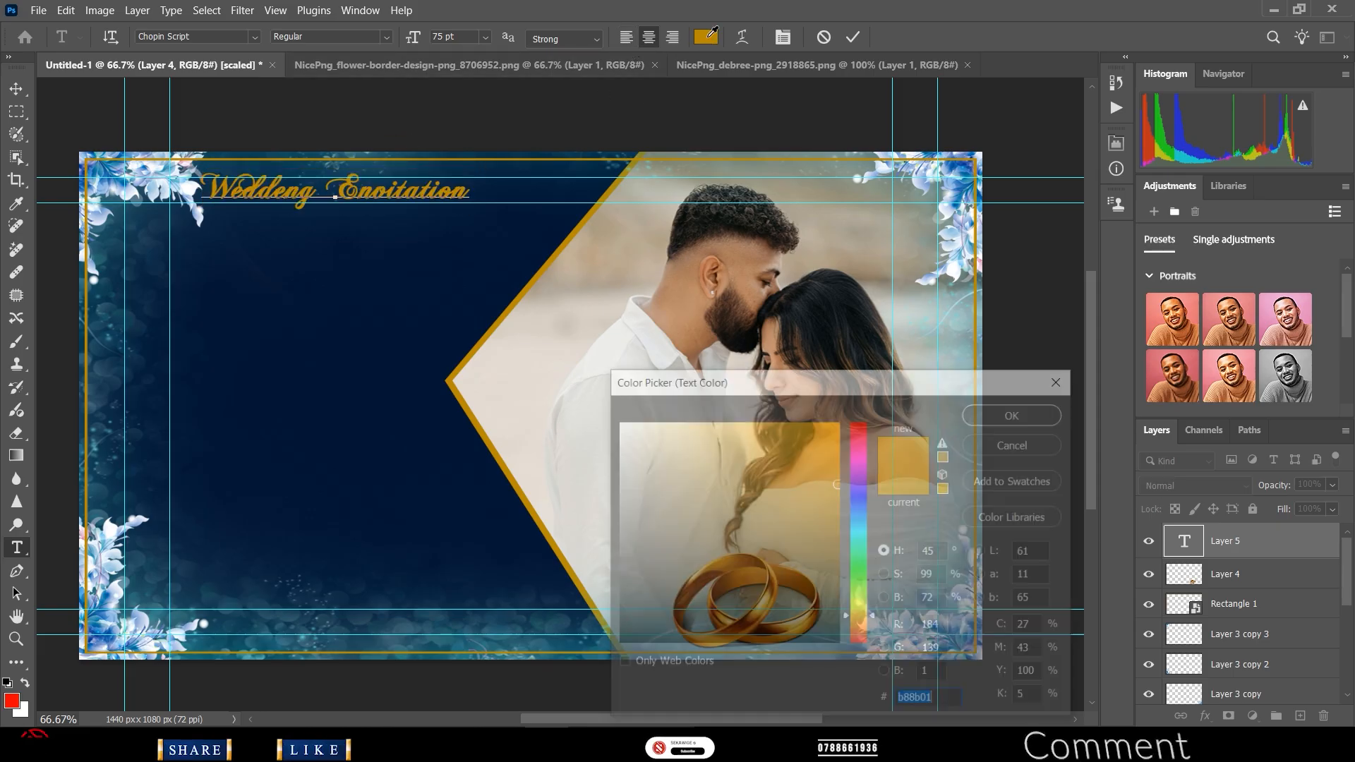
pyautogui.moveTo(620, 431); pyautogui.dragTo(569, 373)
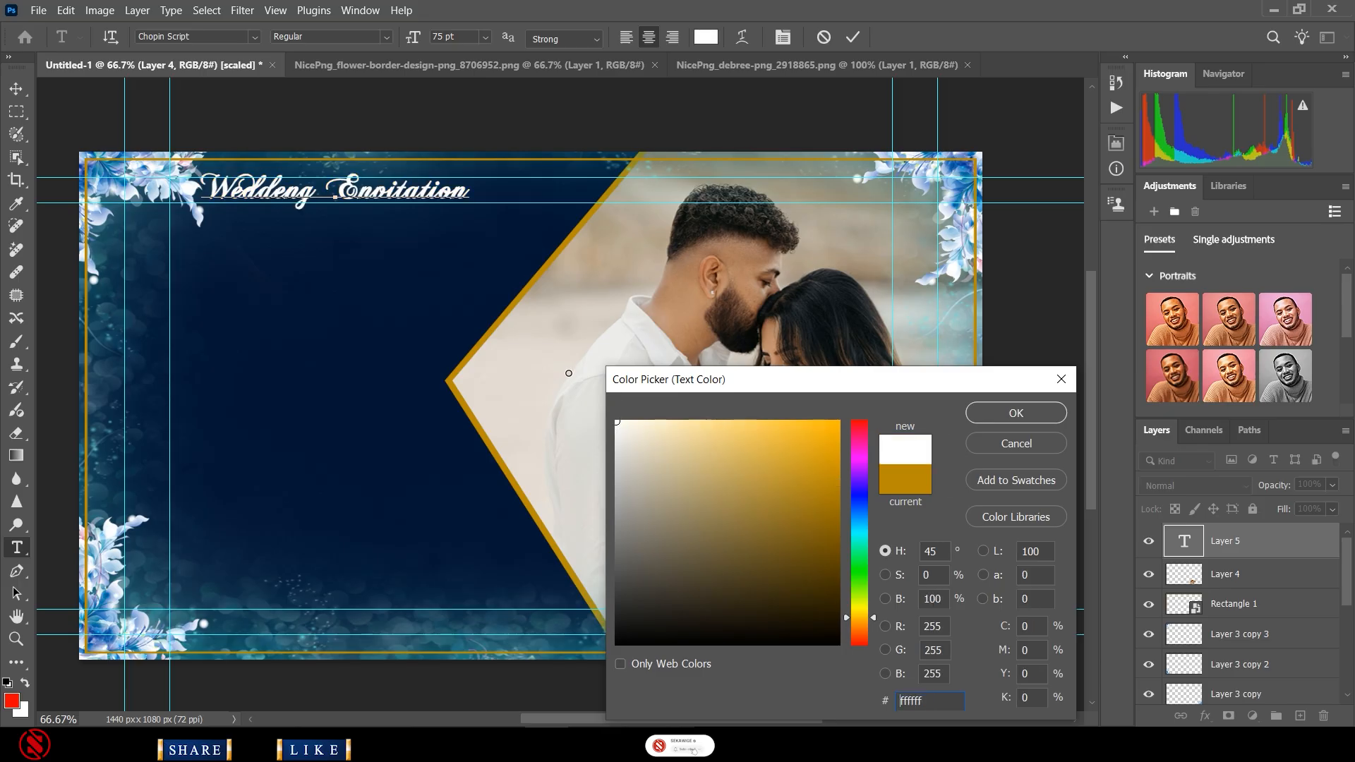
pyautogui.click(1049, 416)
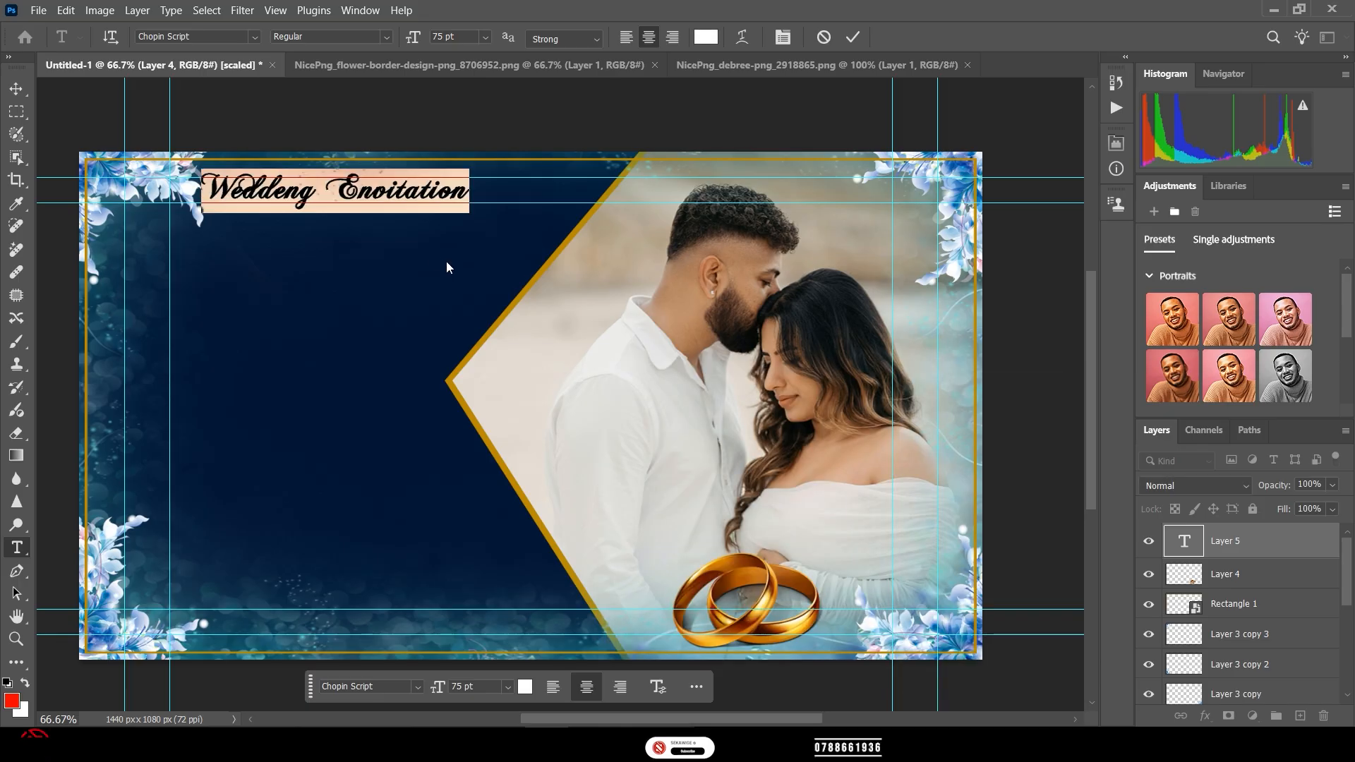
pyautogui.click(853, 35)
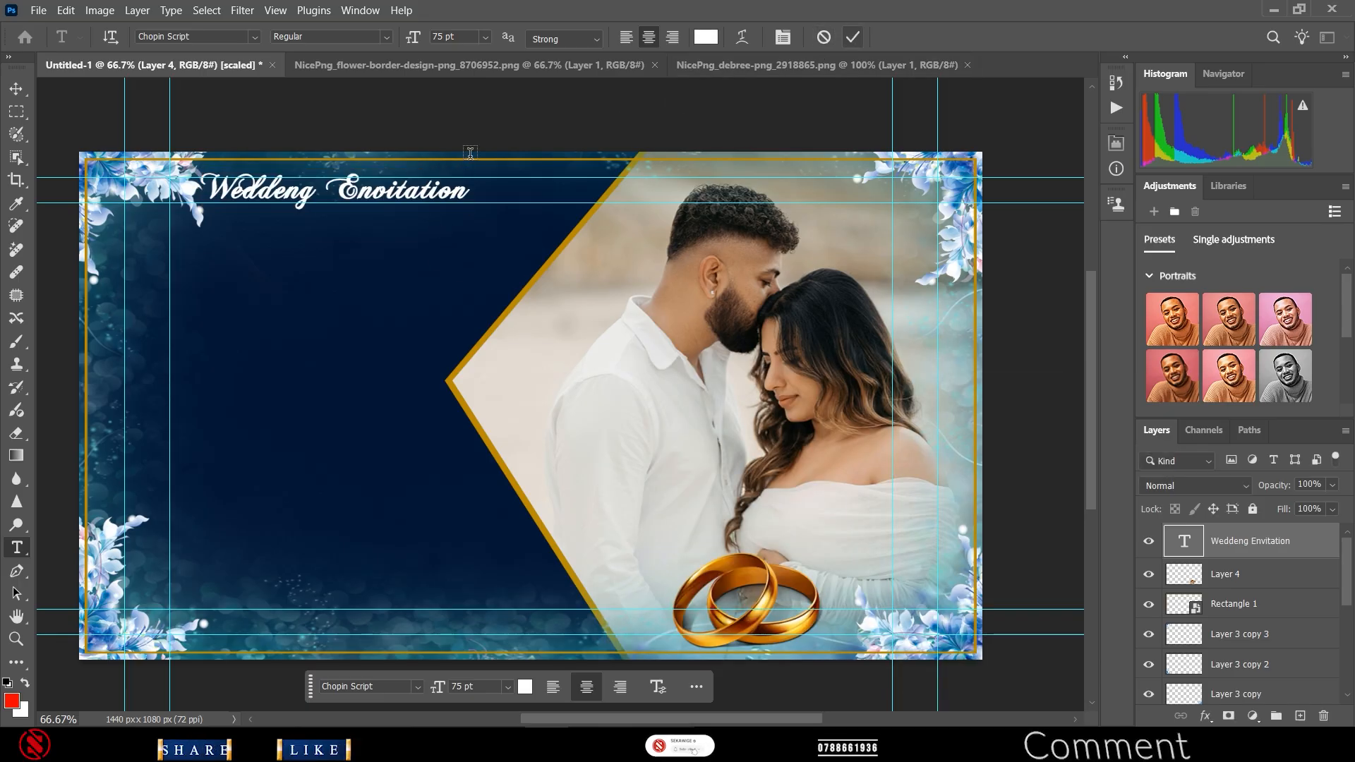
# - Nudge the title up and right and scale it to about 135%
pyautogui.click(17, 88)
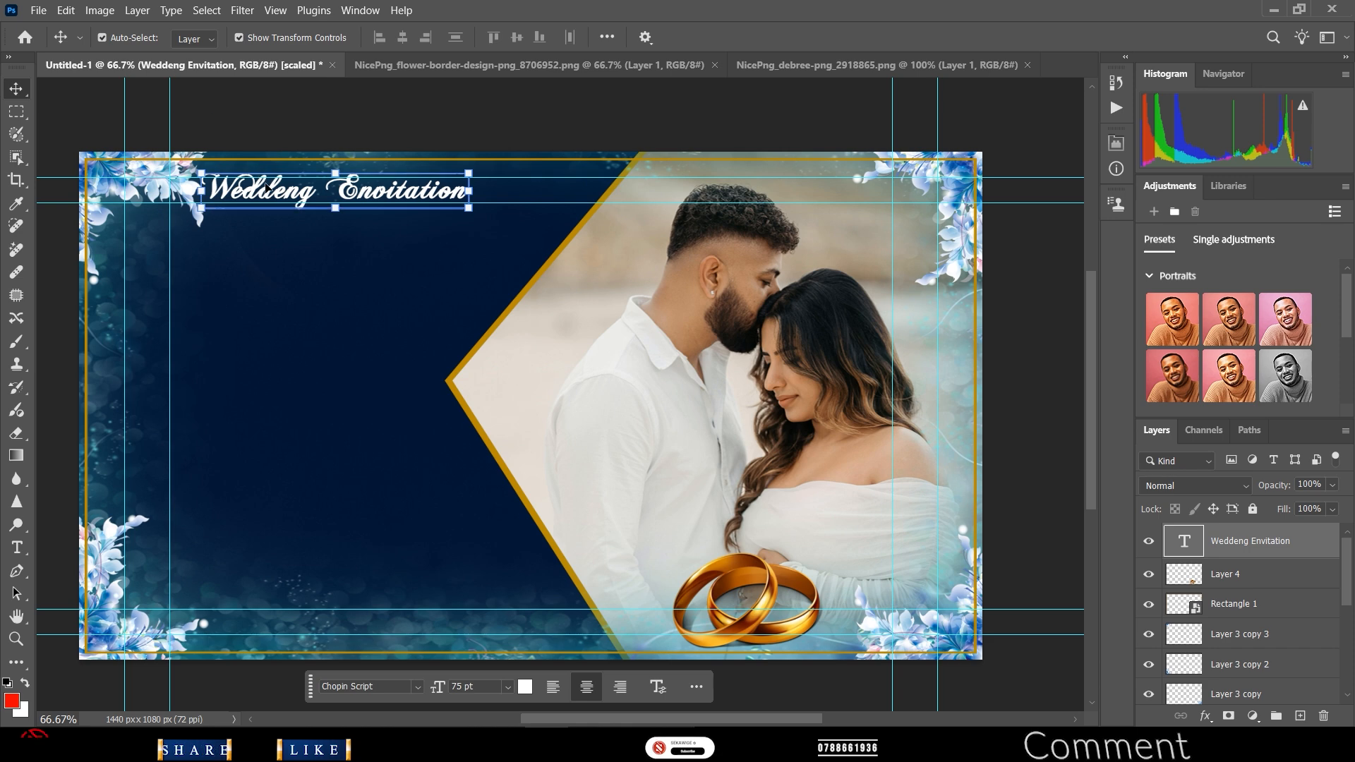
pyautogui.moveTo(263, 197); pyautogui.dragTo(285, 191)
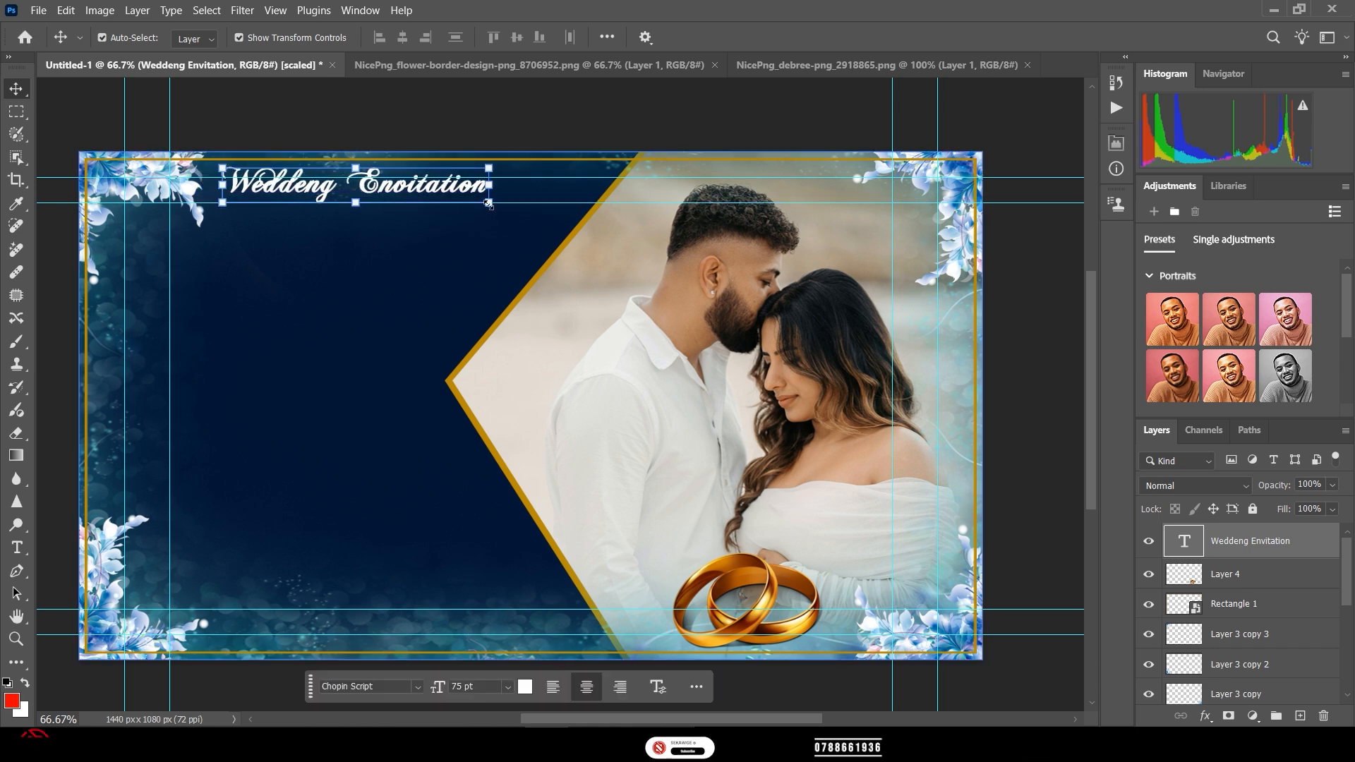
pyautogui.moveTo(489, 185)
pyautogui.mouseDown()
pyautogui.moveTo(518, 212)
pyautogui.moveTo(584, 221)
pyautogui.moveTo(485, 191)
pyautogui.mouseUp()
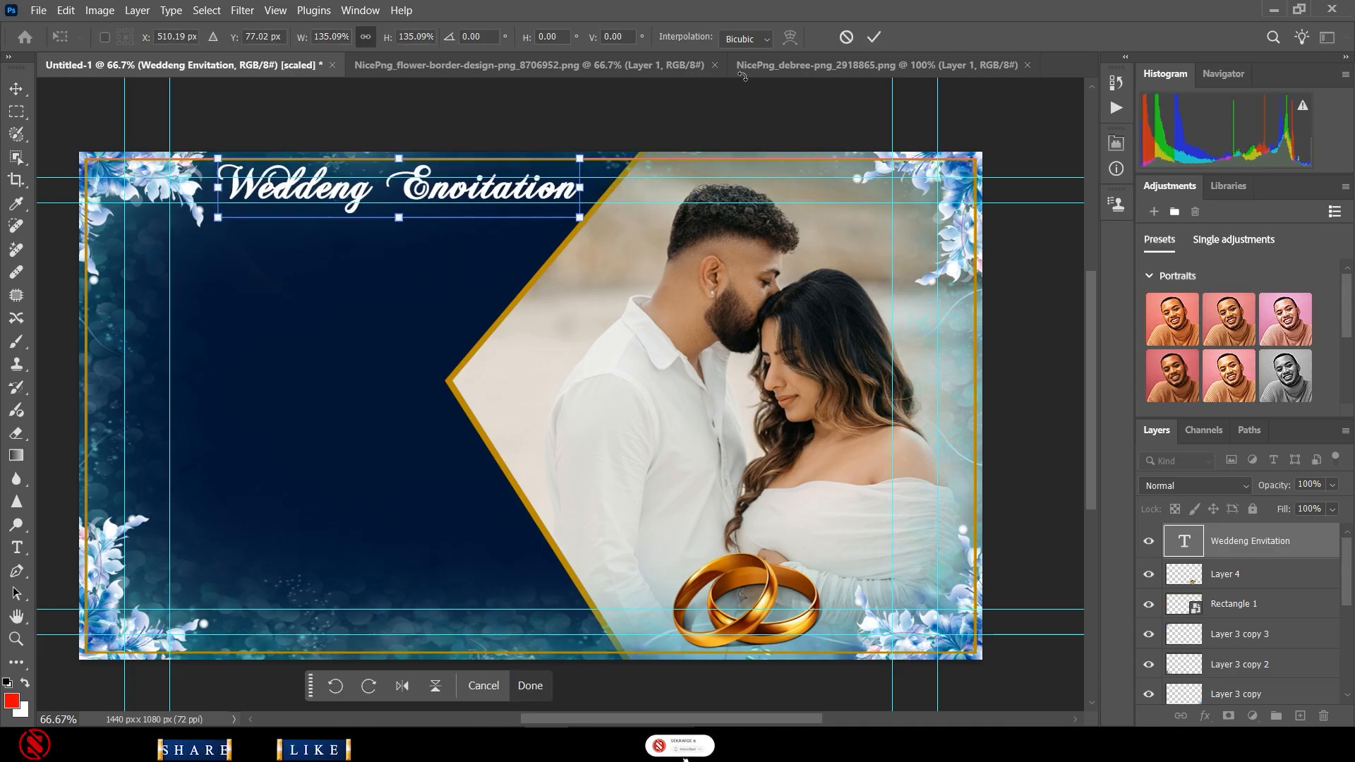
pyautogui.click(871, 41)
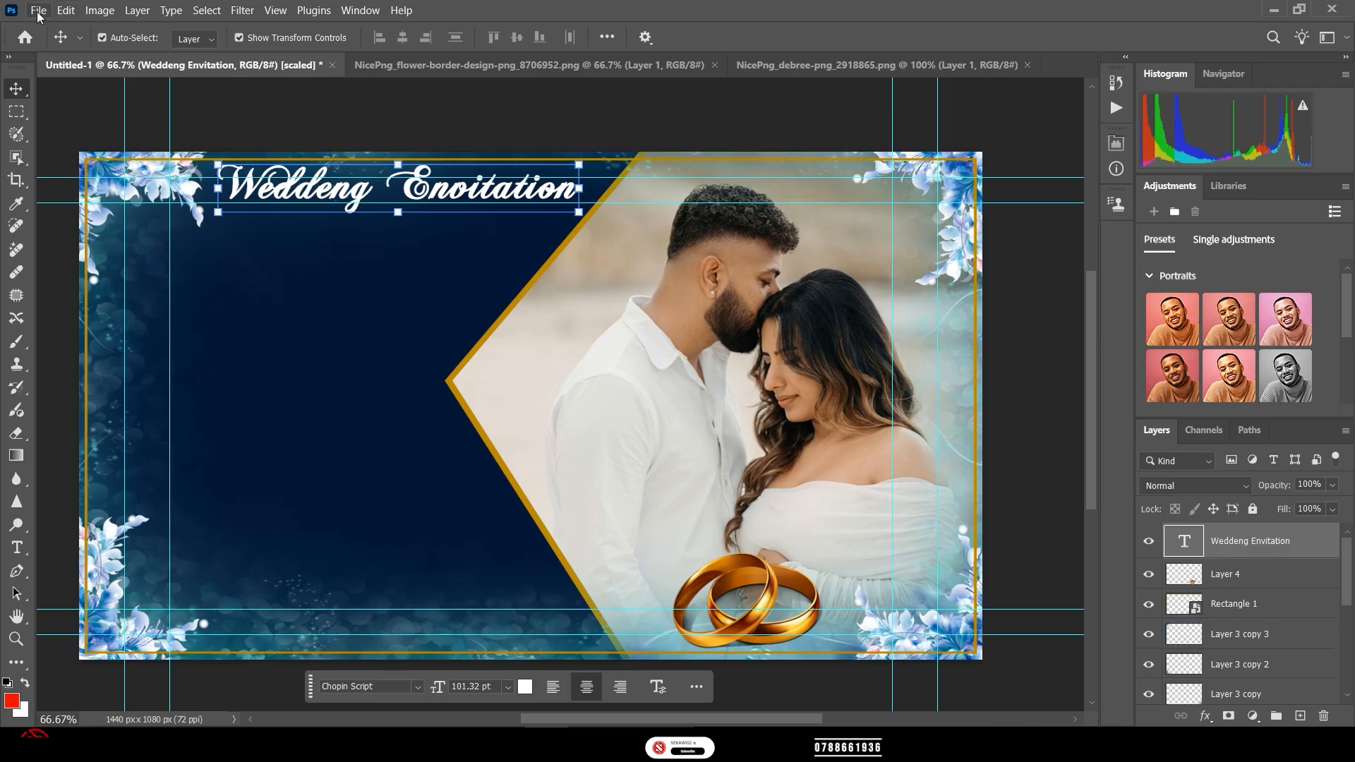
pyautogui.click(246, 406)
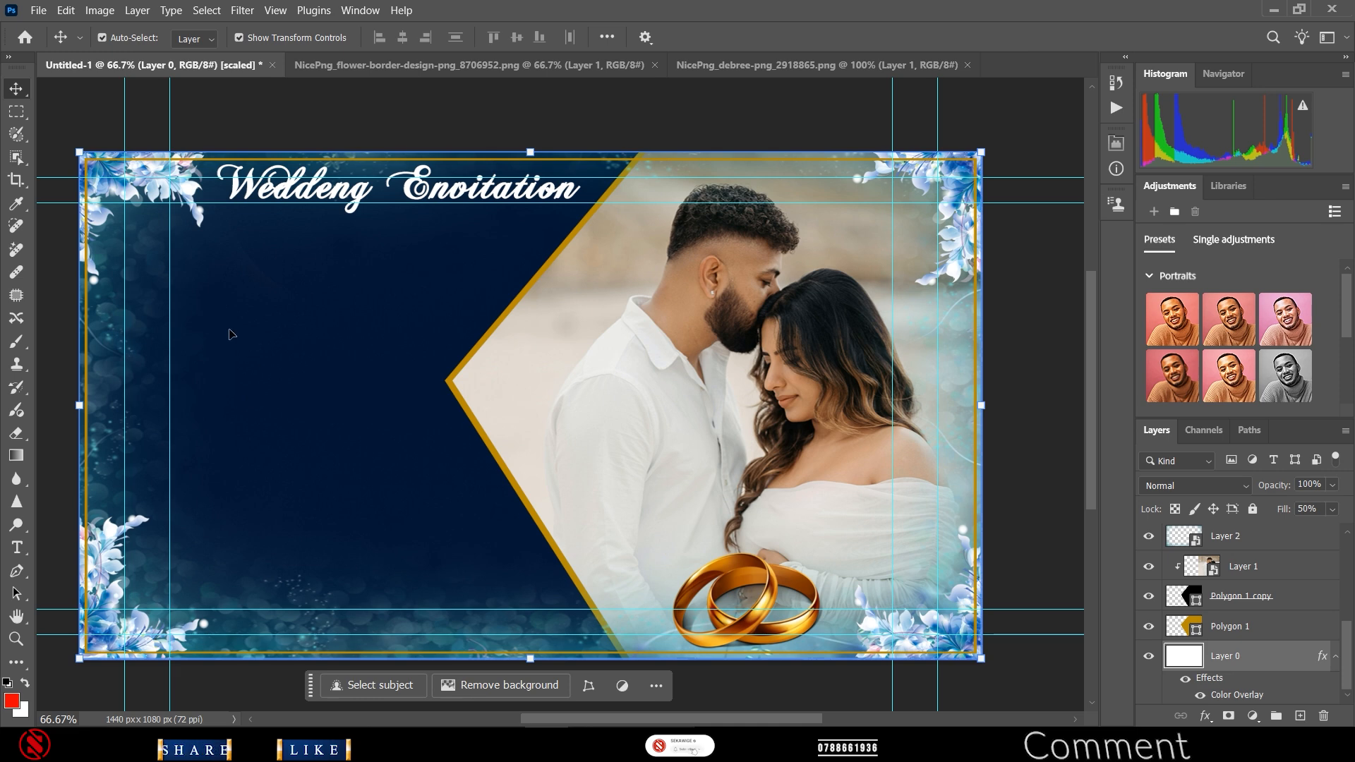
# - Type the two first names on separate lines below the title, with '&' between them
pyautogui.click(16, 548)
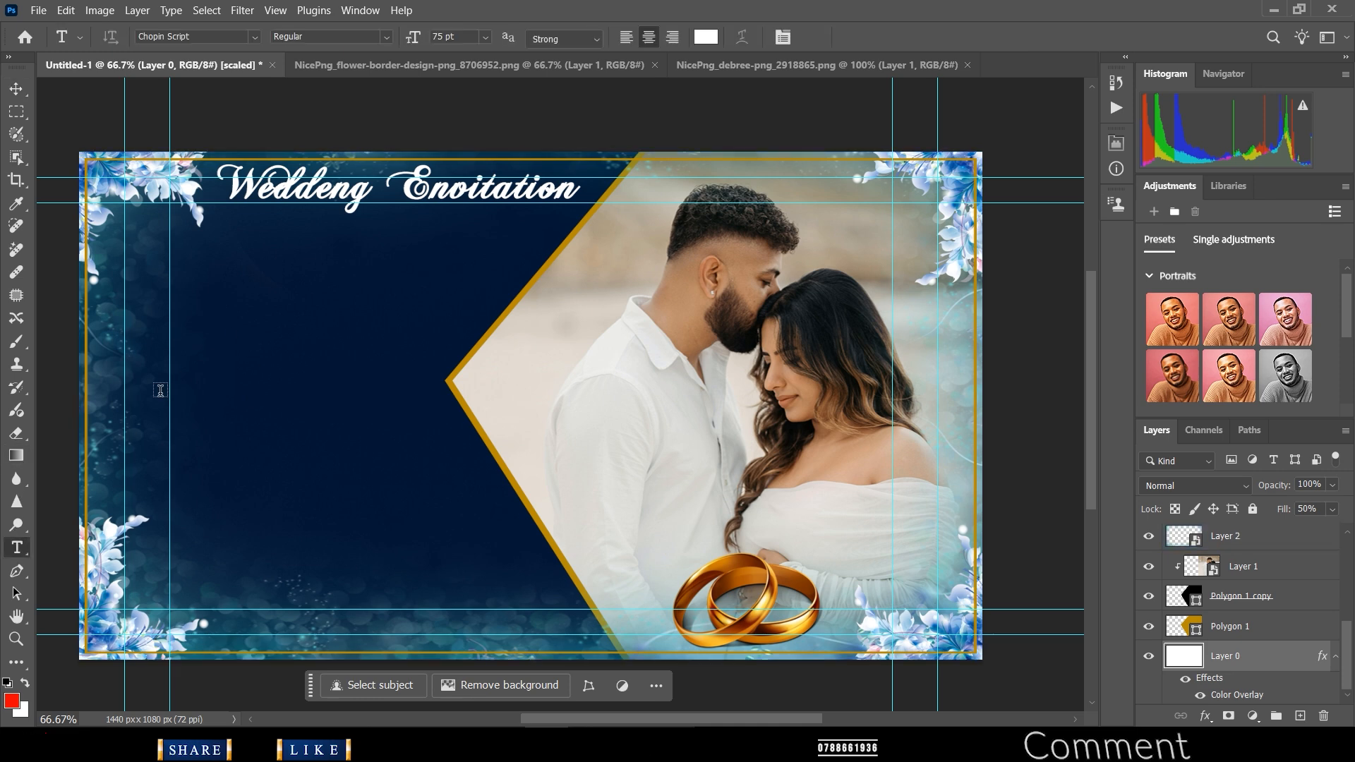
pyautogui.click(244, 246)
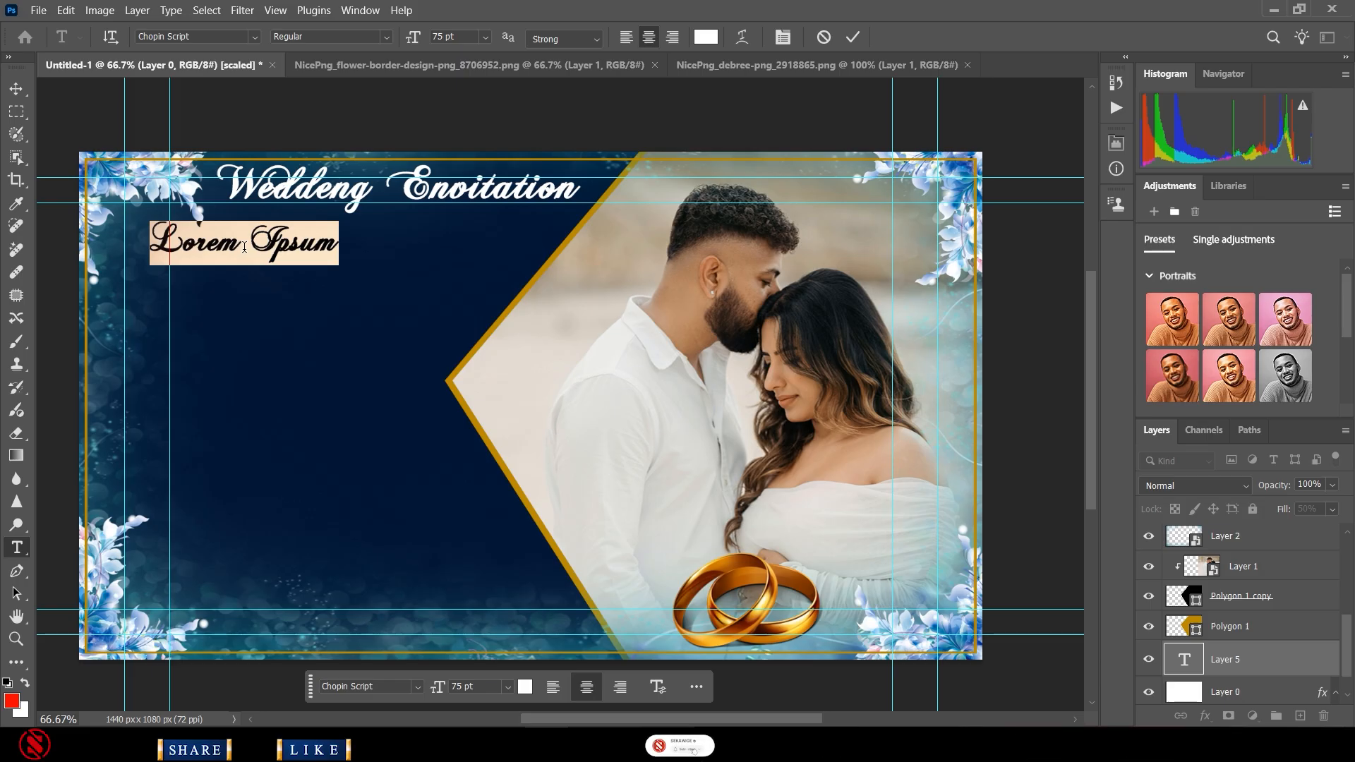
pyautogui.write('E')
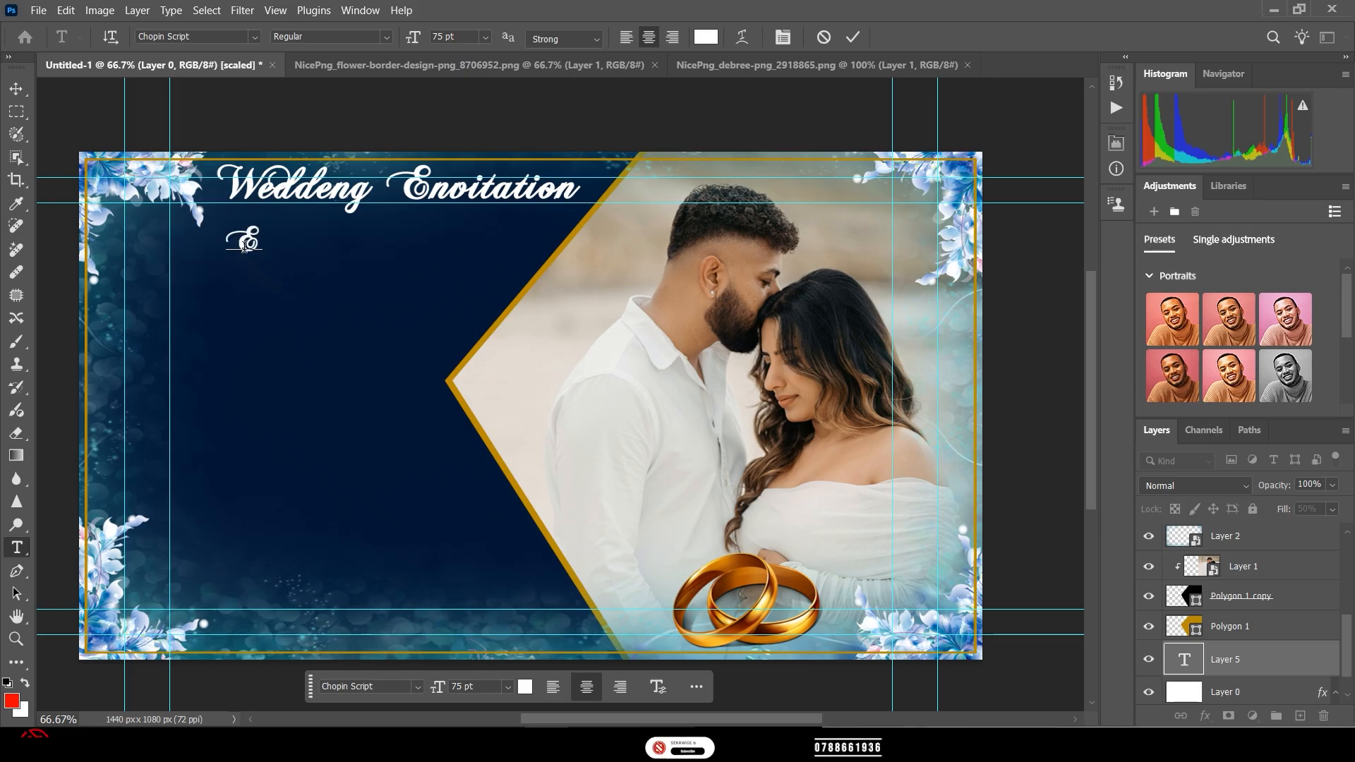
pyautogui.write('m')
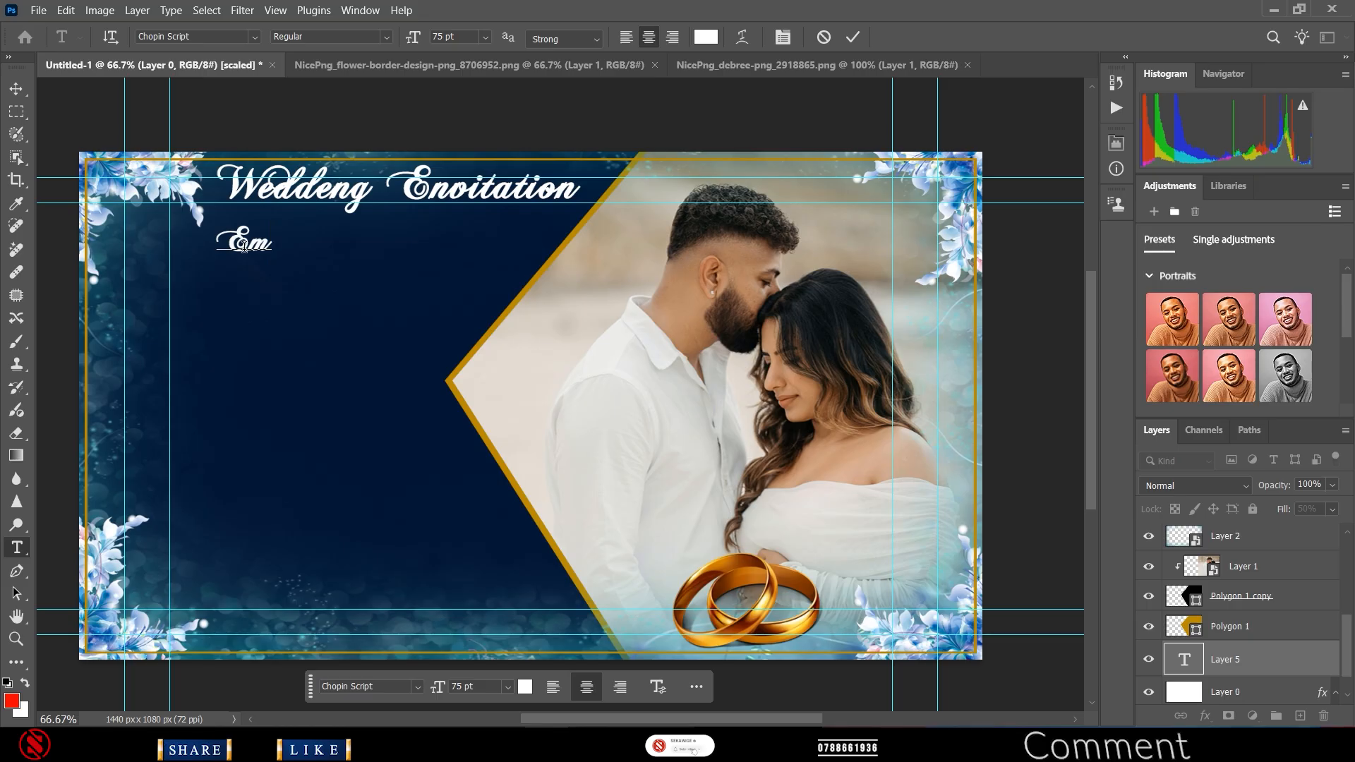
pyautogui.write('ma')
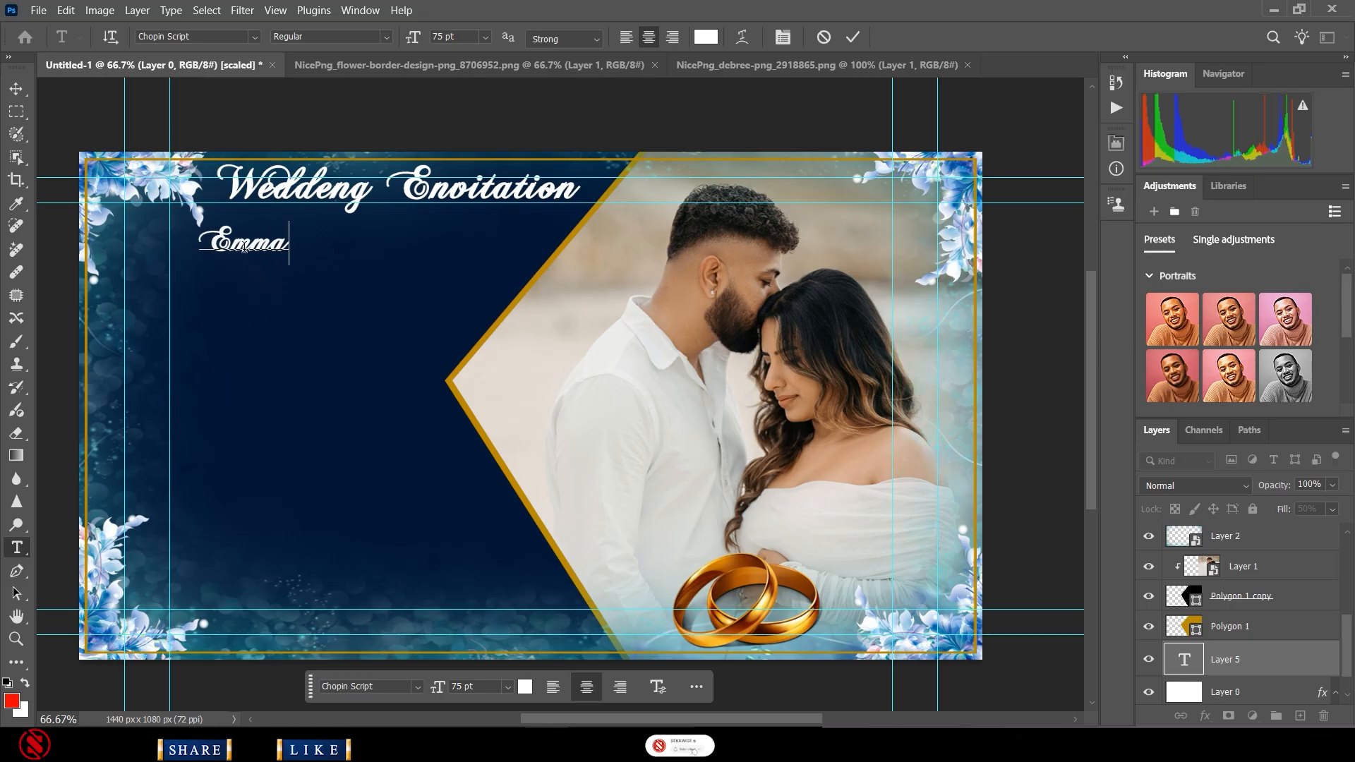
pyautogui.write('n')
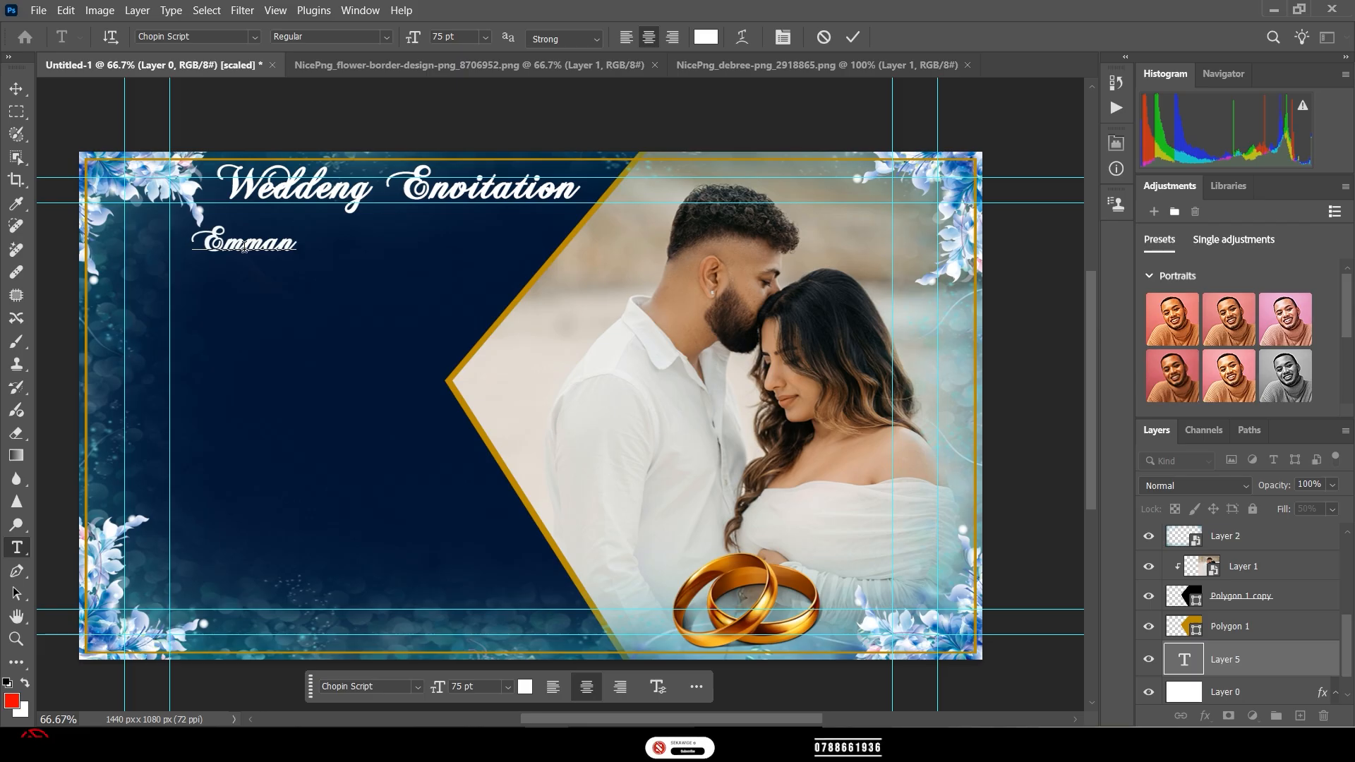
pyautogui.write('eul')
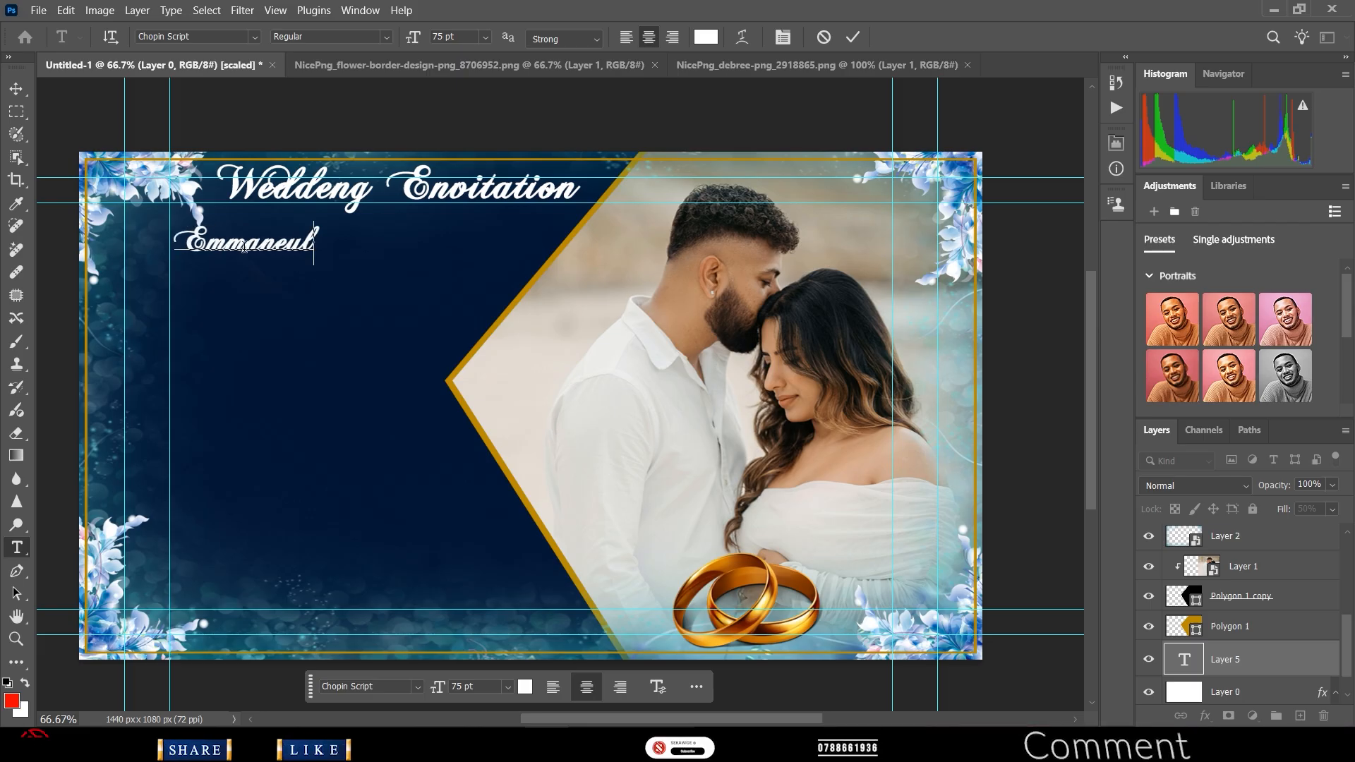
pyautogui.press('Return')
pyautogui.write('&')
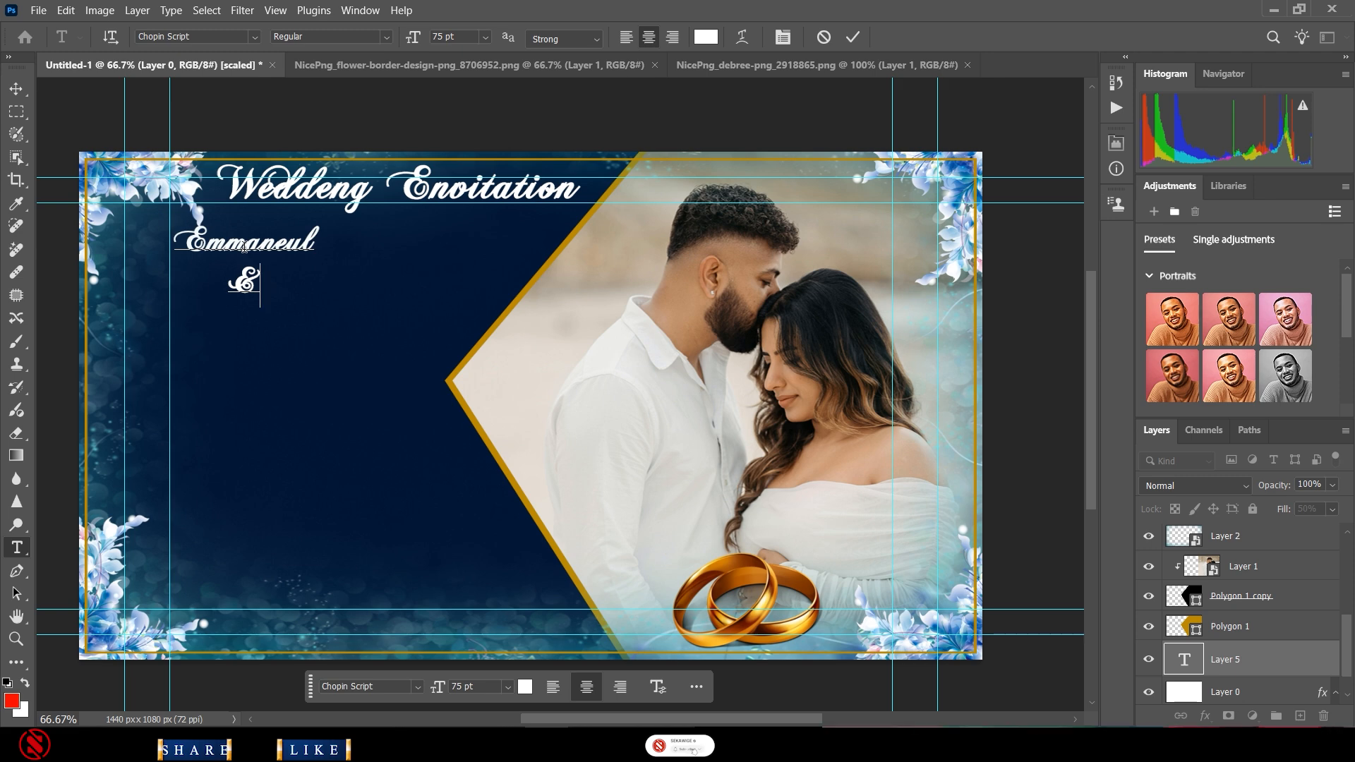
pyautogui.press('Return')
pyautogui.write('B')
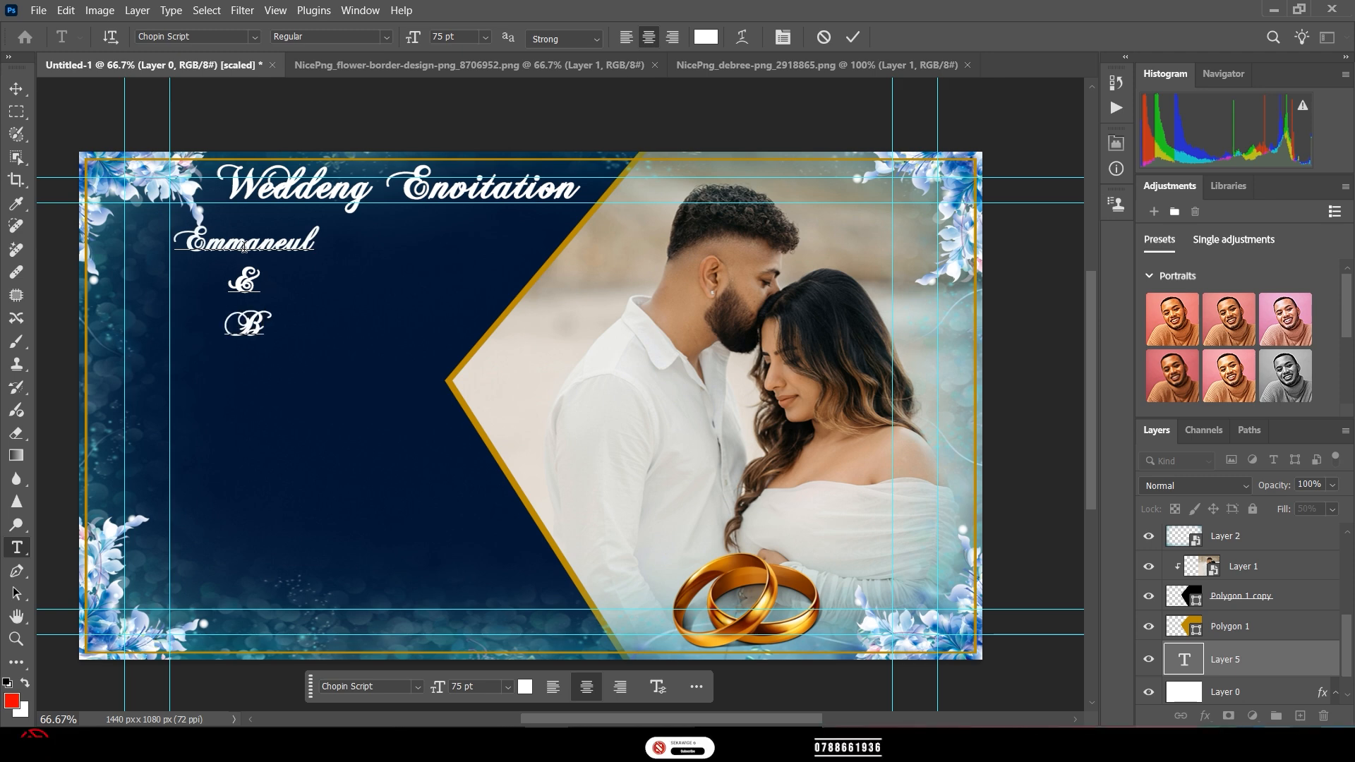
pyautogui.write('e')
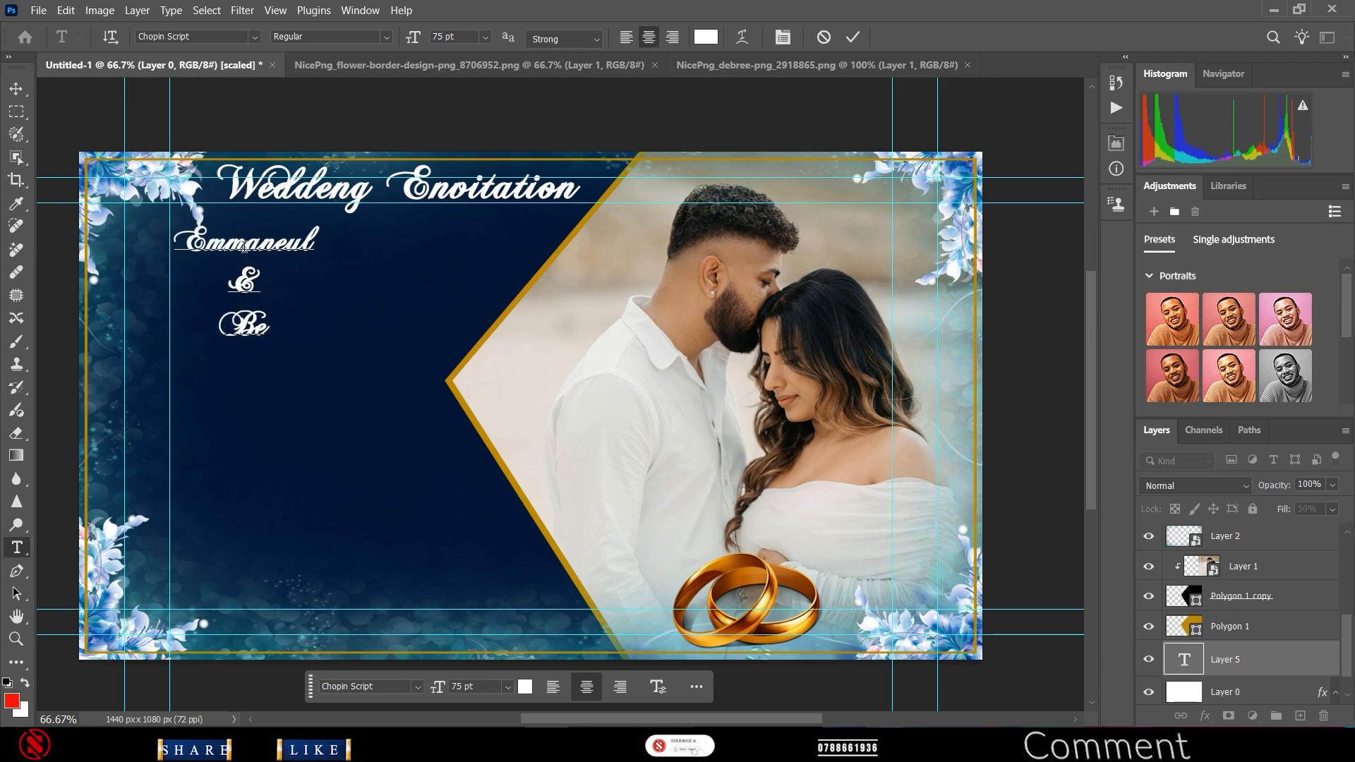
pyautogui.press('BackSpace')
pyautogui.write('le')
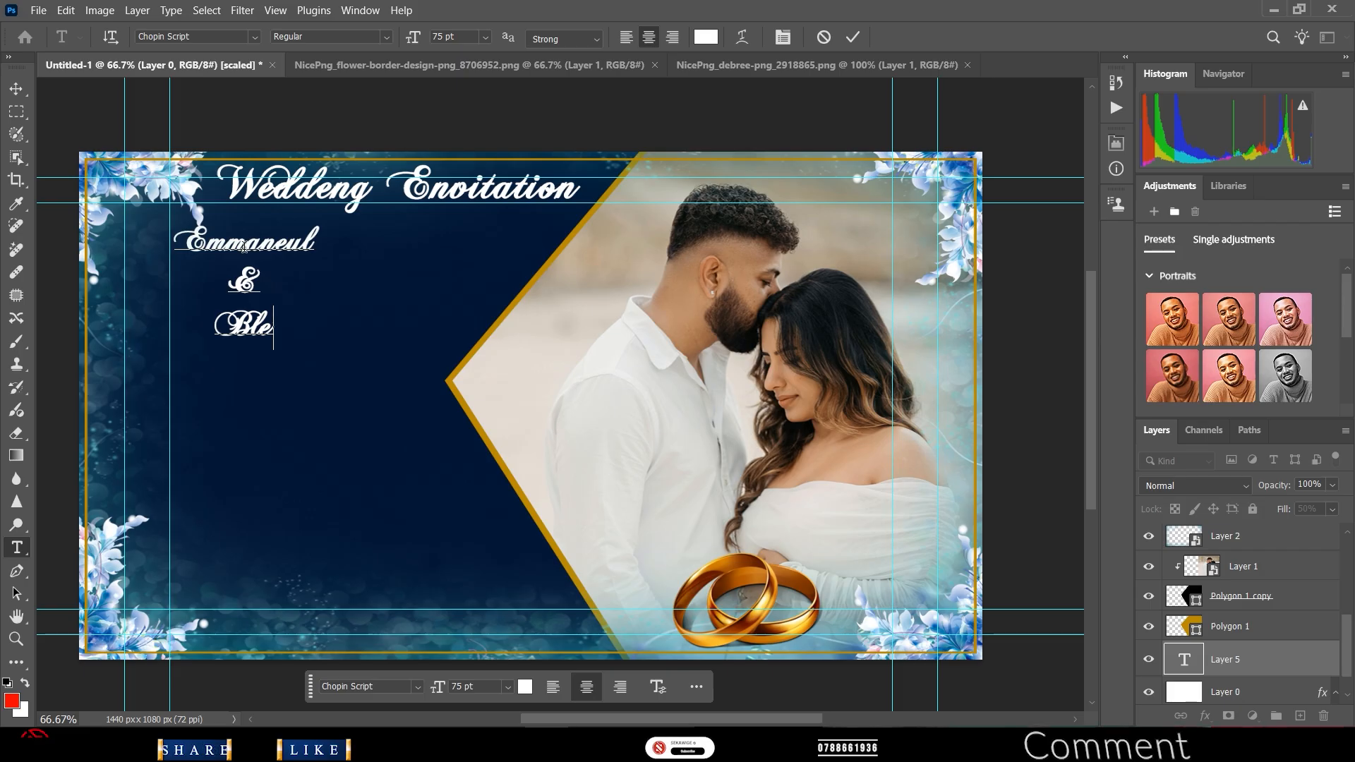
pyautogui.write('ssi')
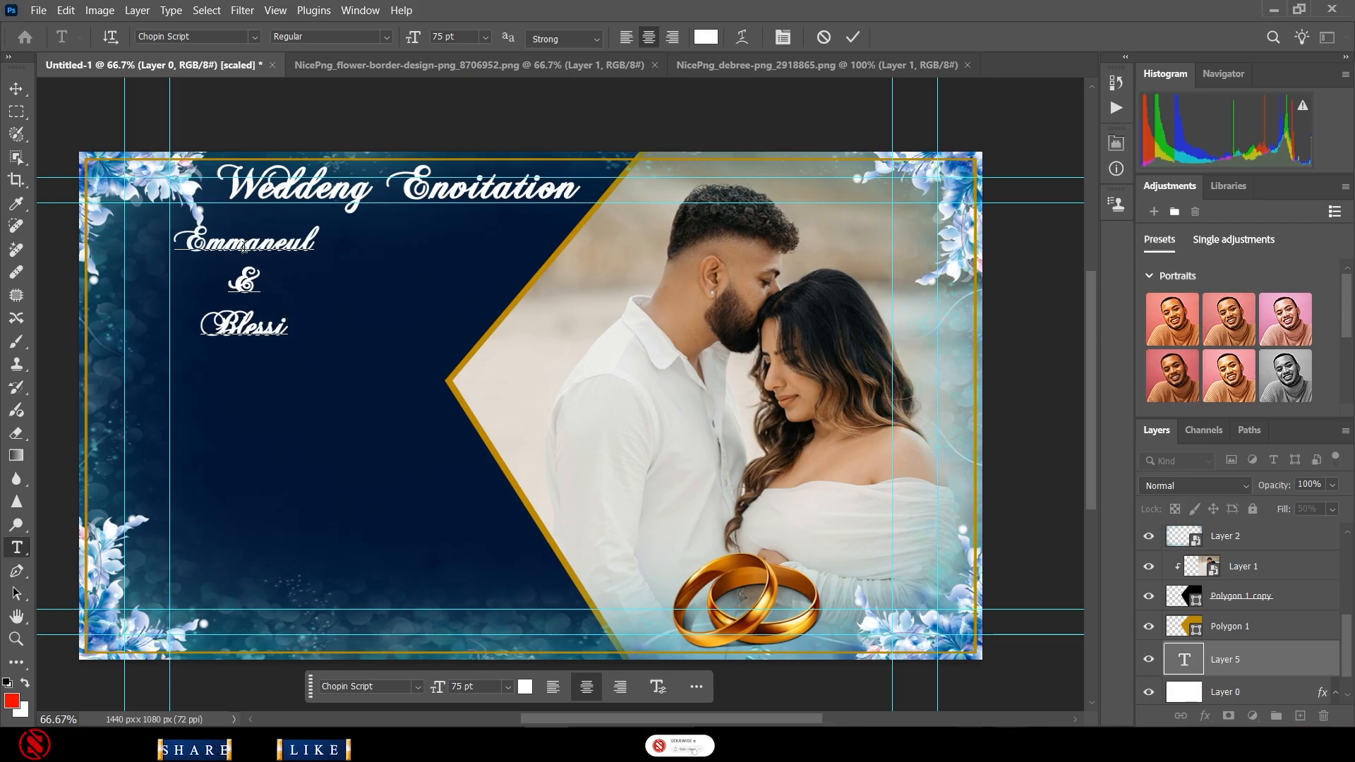
pyautogui.write('ng')
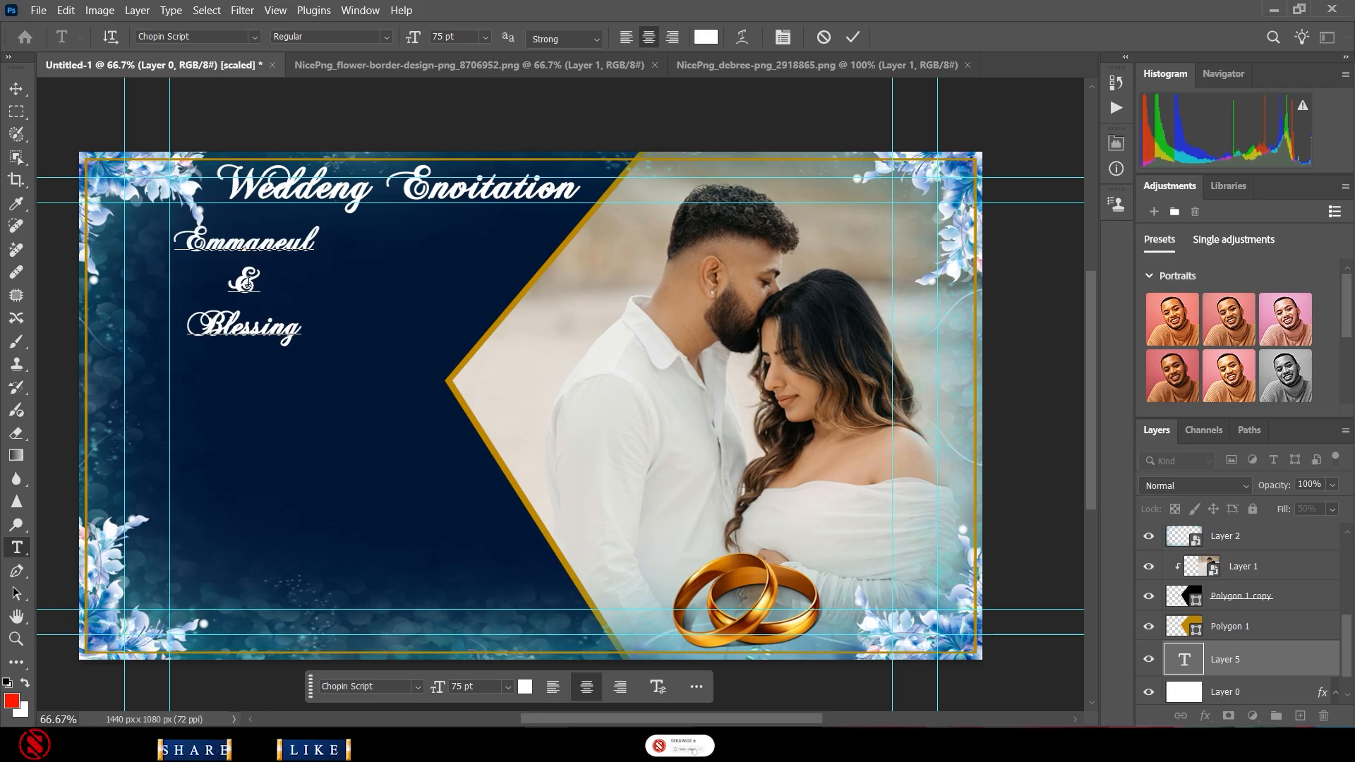
pyautogui.hotkey('ctrl', 'a')
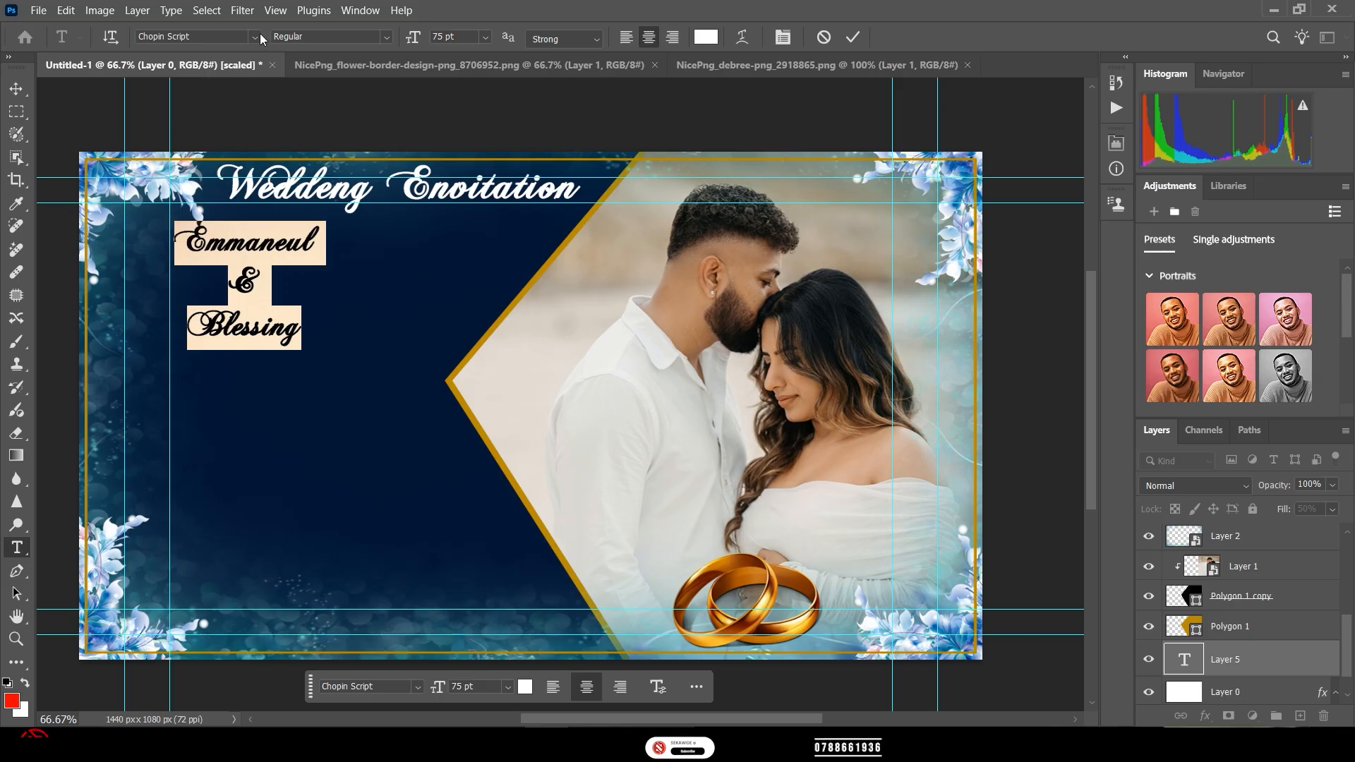
# - Reopen the names text and select the ampersand line for editing
pyautogui.click(254, 34)
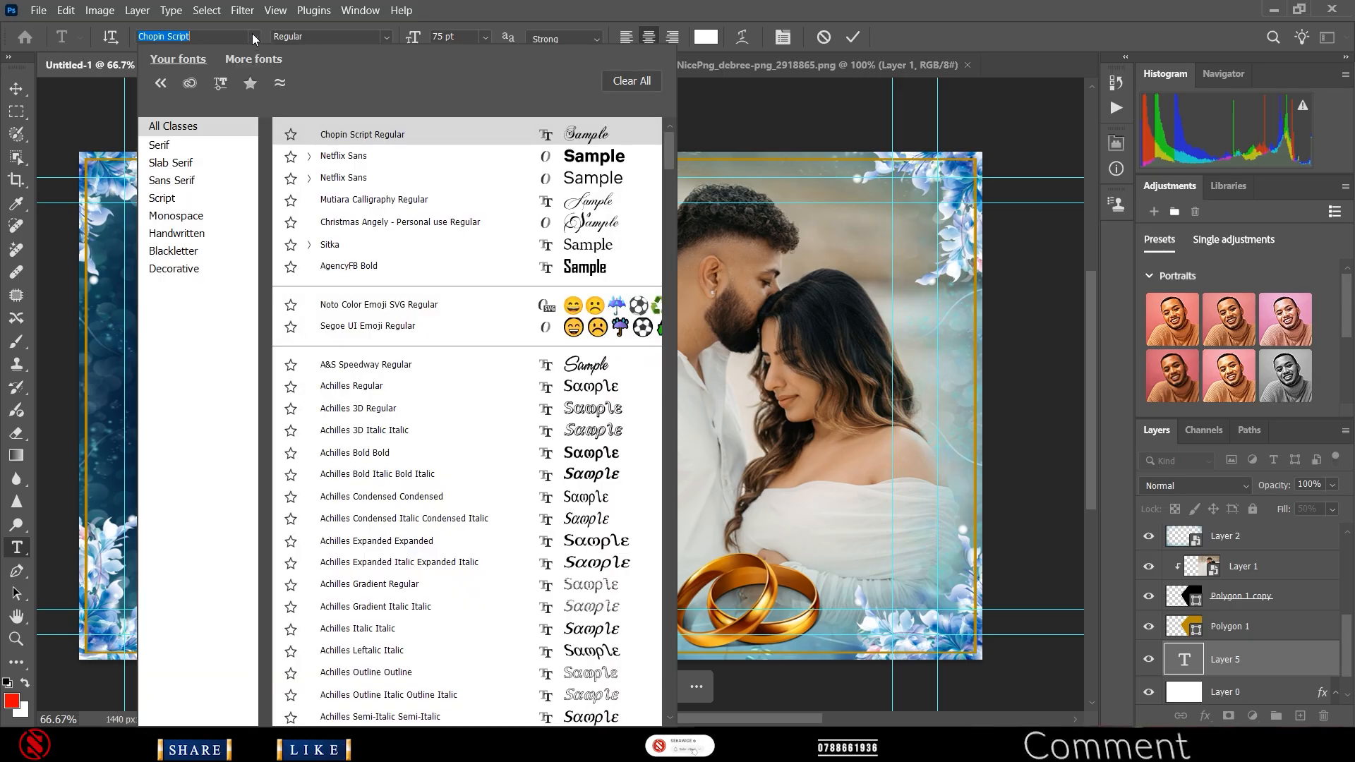
pyautogui.click(253, 34)
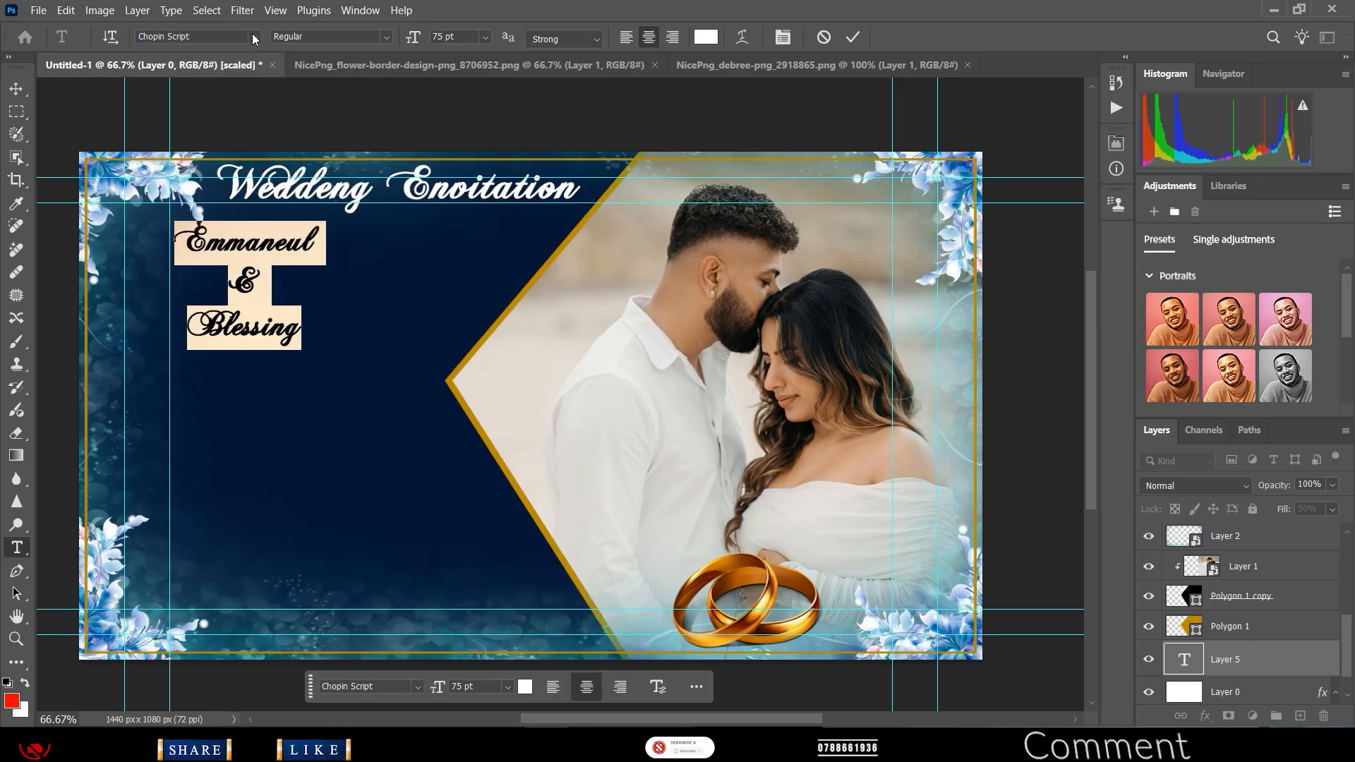
pyautogui.click(266, 279)
pyautogui.doubleClick(235, 277)
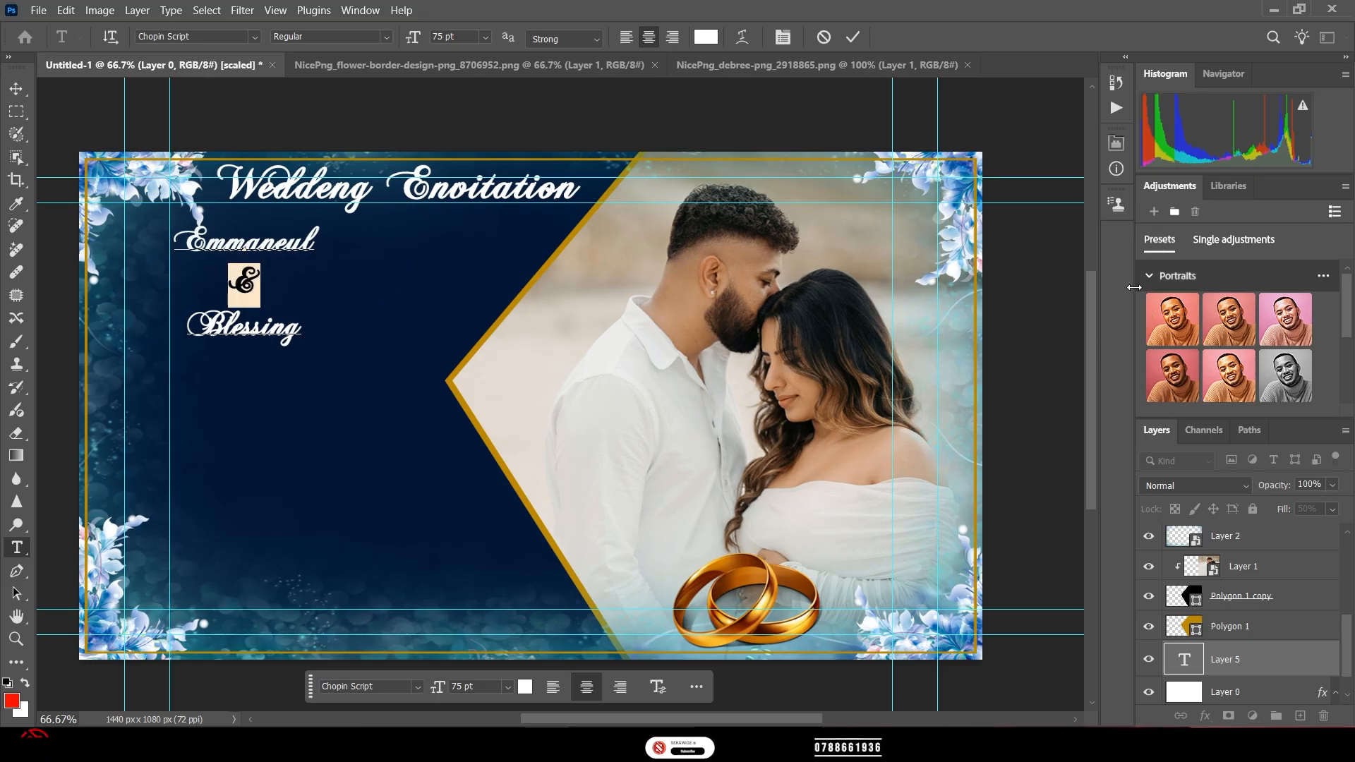
pyautogui.click(12, 667)
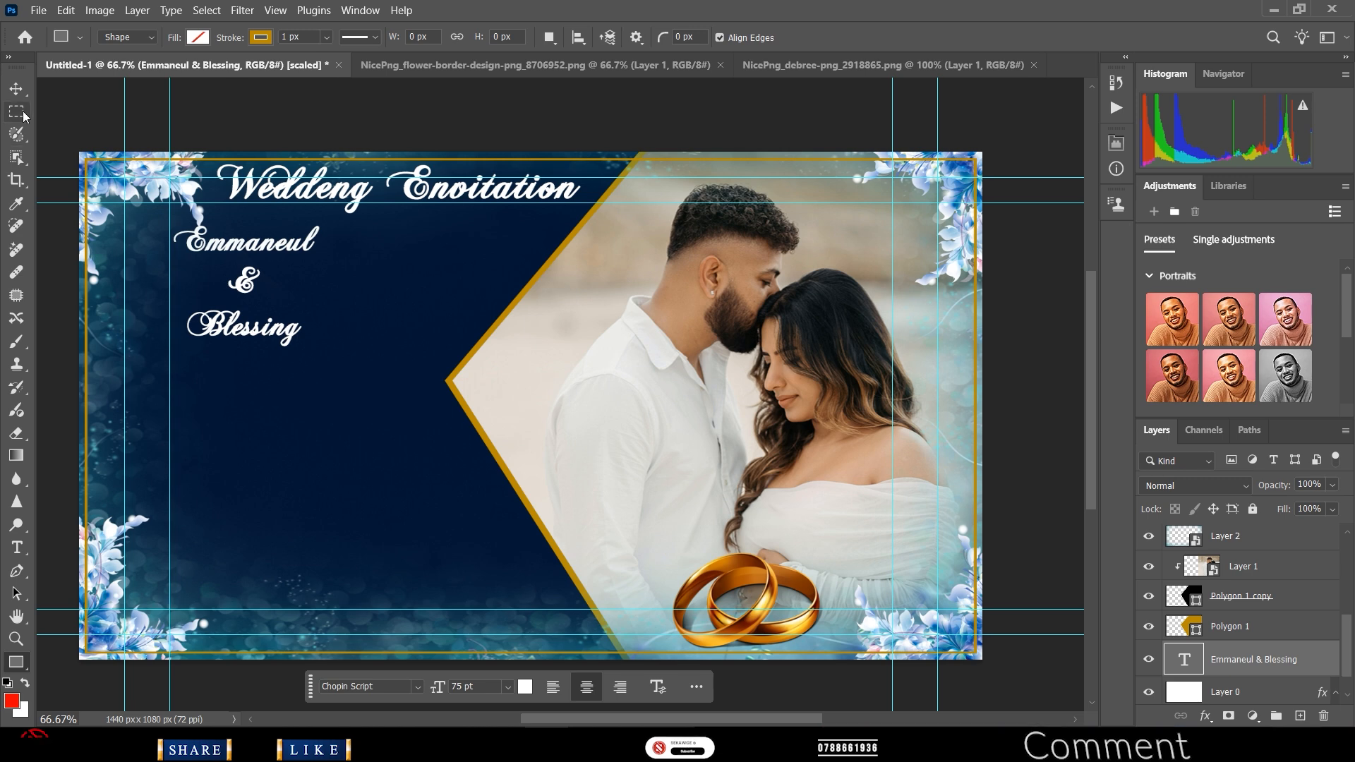
pyautogui.click(16, 88)
pyautogui.click(80, 464)
pyautogui.click(17, 548)
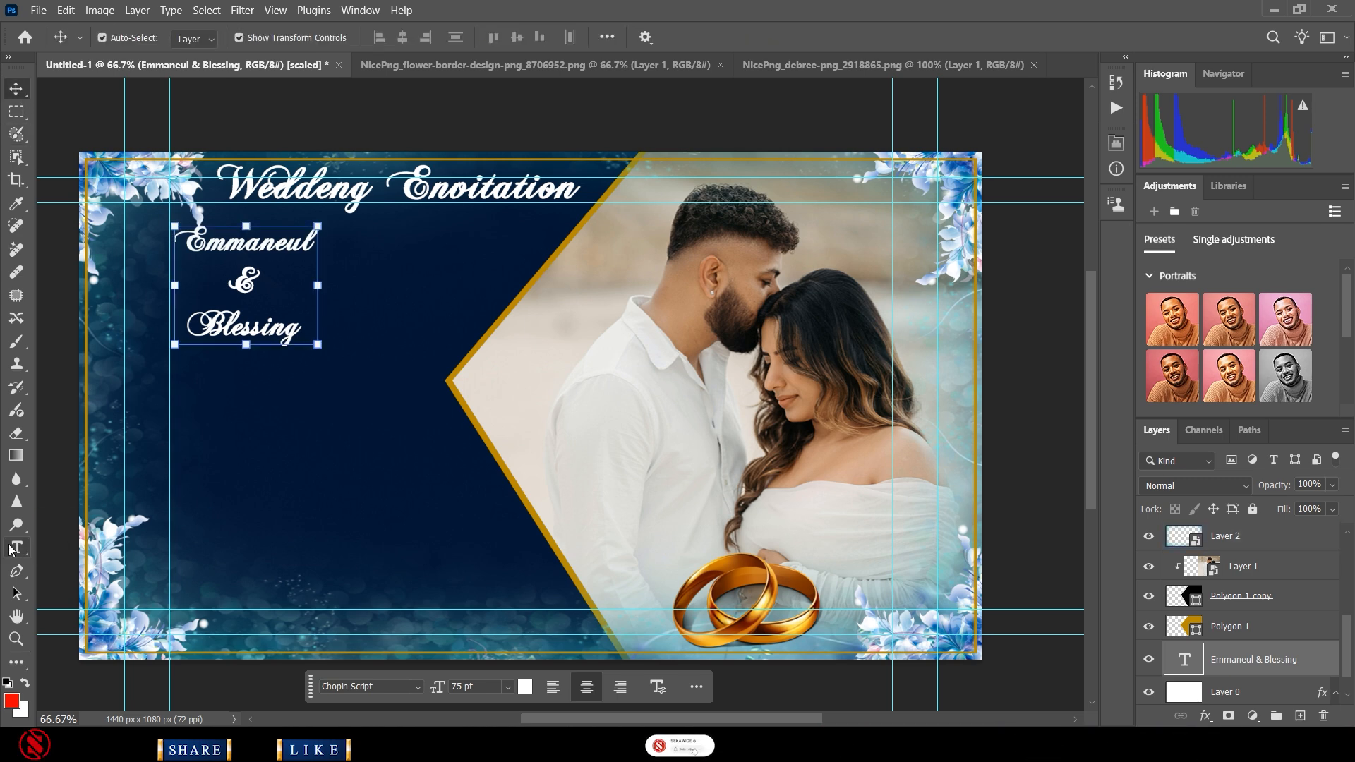
pyautogui.doubleClick(248, 248)
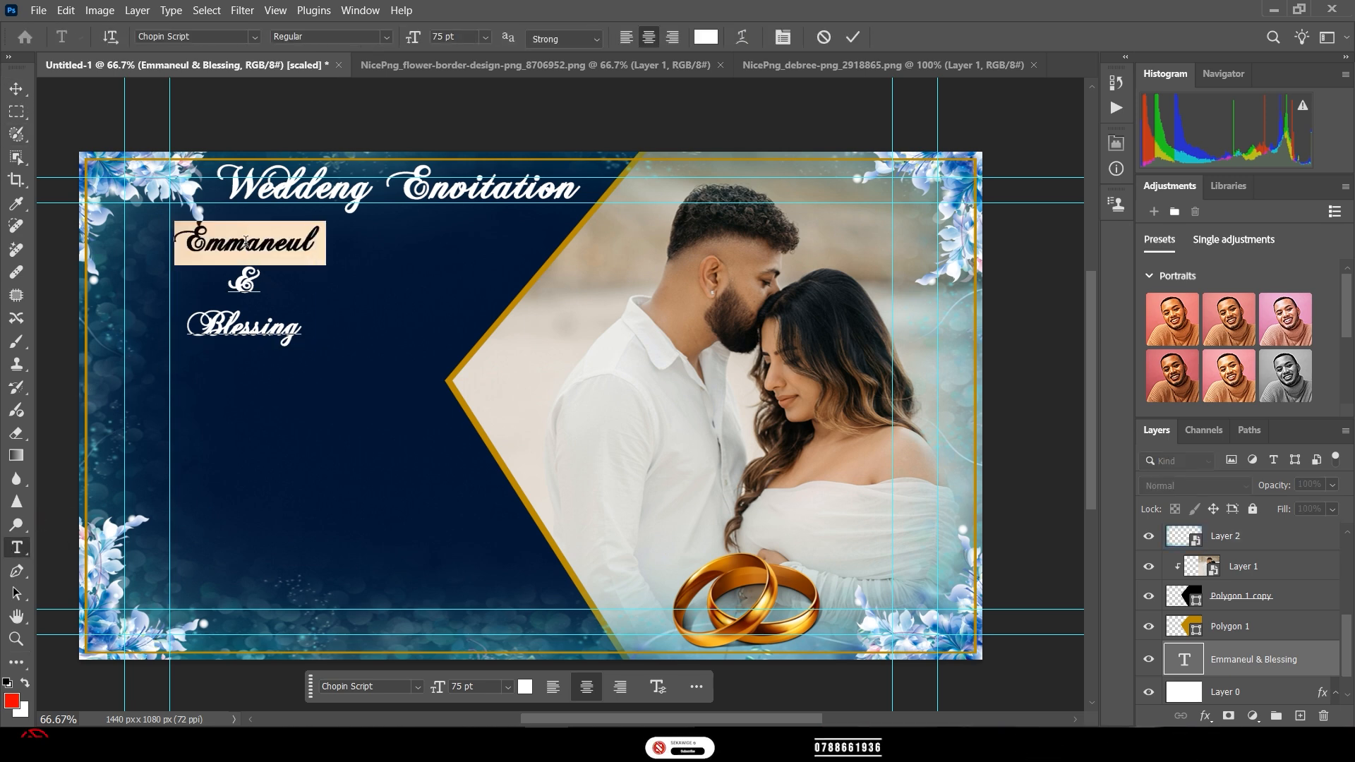
pyautogui.click(245, 282)
pyautogui.doubleClick(245, 283)
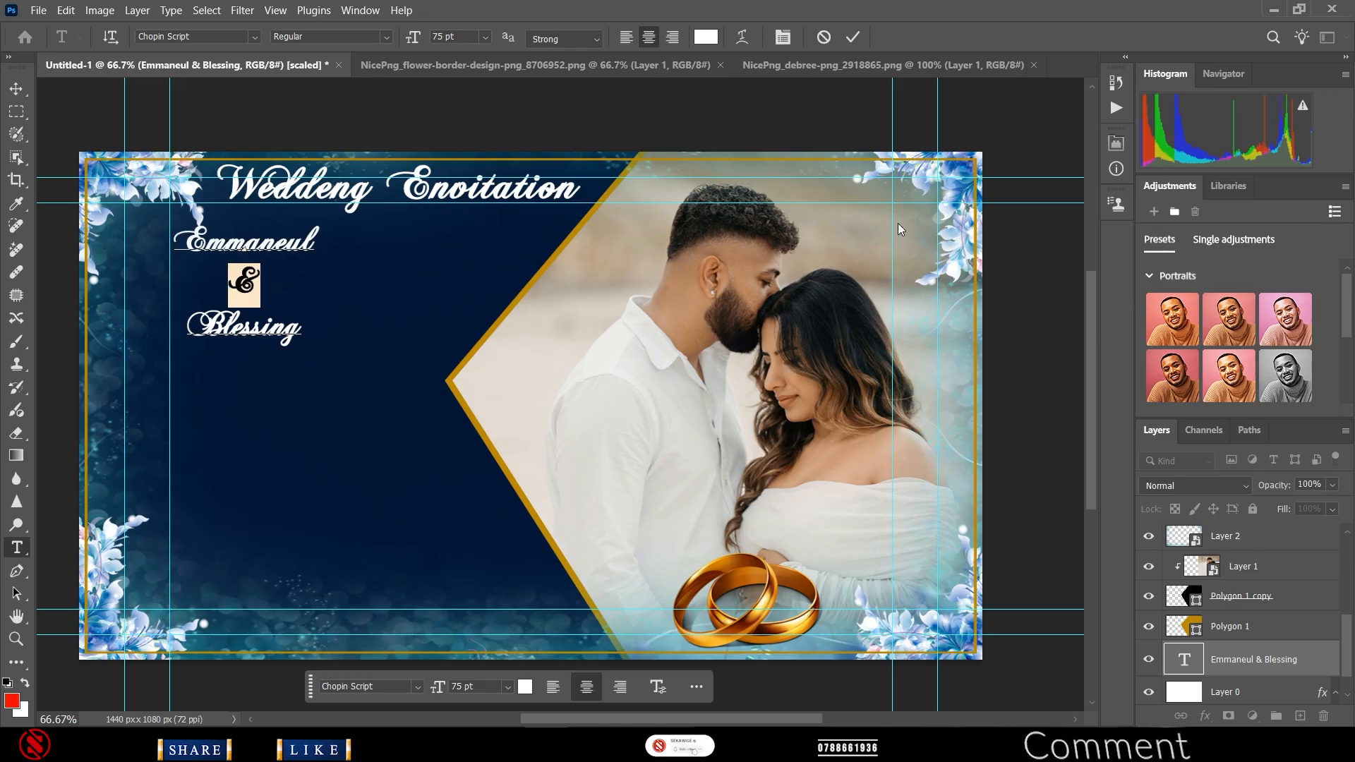
# - Reduce the leading of the ampersand and second name to about 70 pt and 65 pt
pyautogui.click(1117, 145)
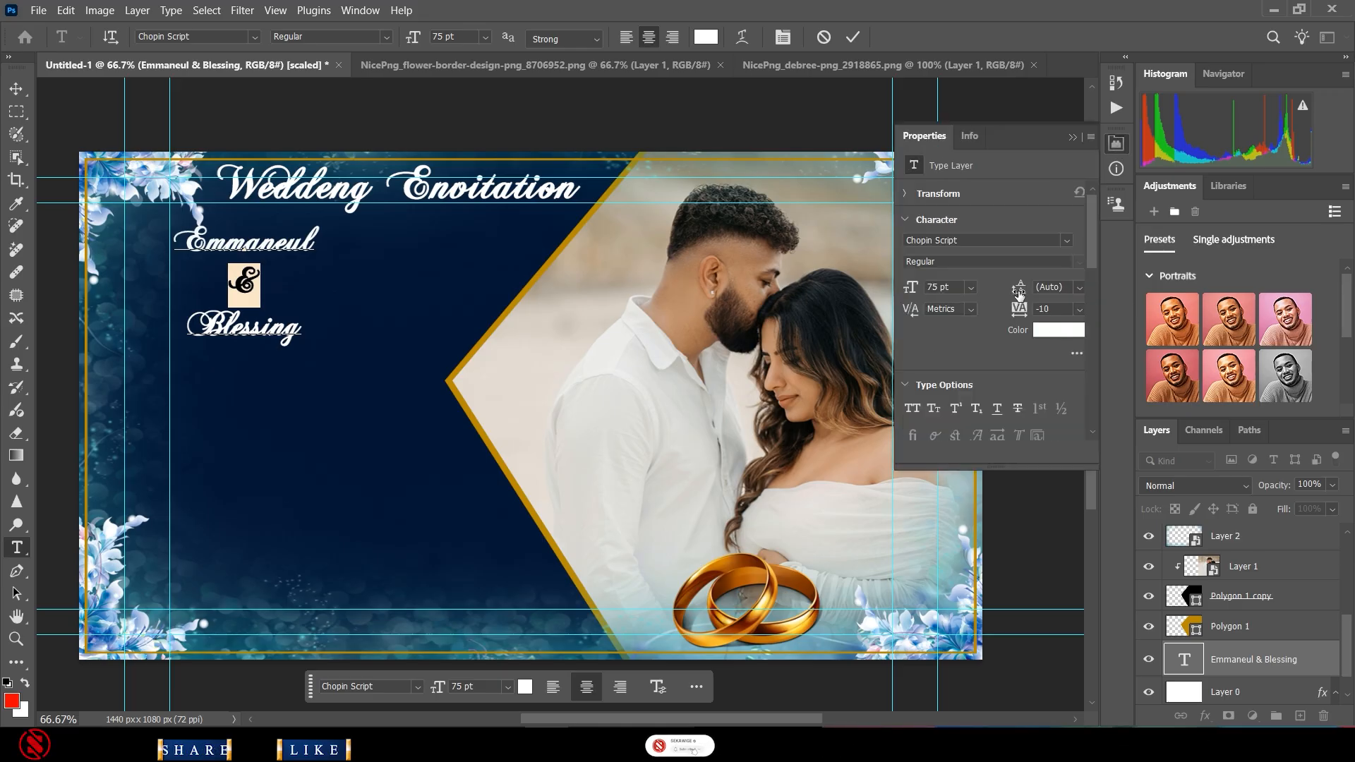
pyautogui.moveTo(1020, 291); pyautogui.dragTo(1001, 288)
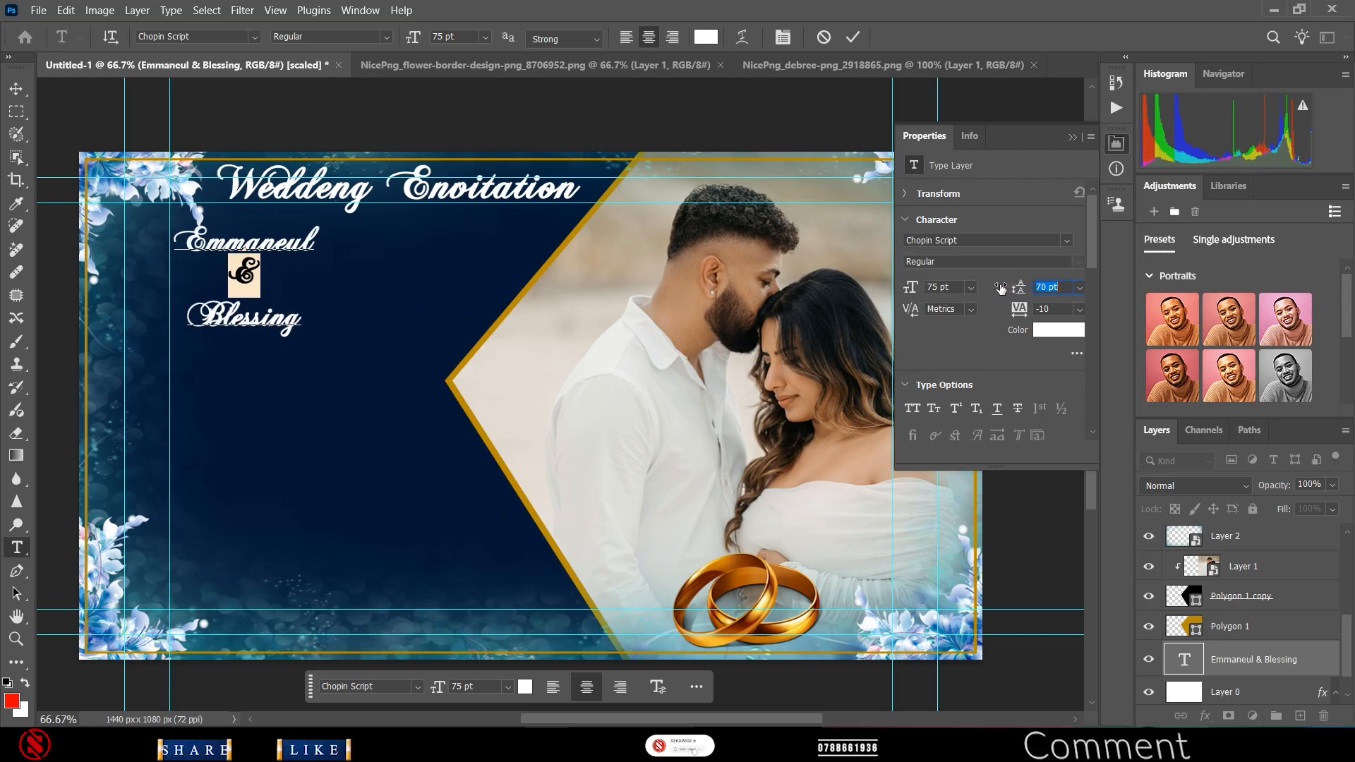
pyautogui.doubleClick(244, 319)
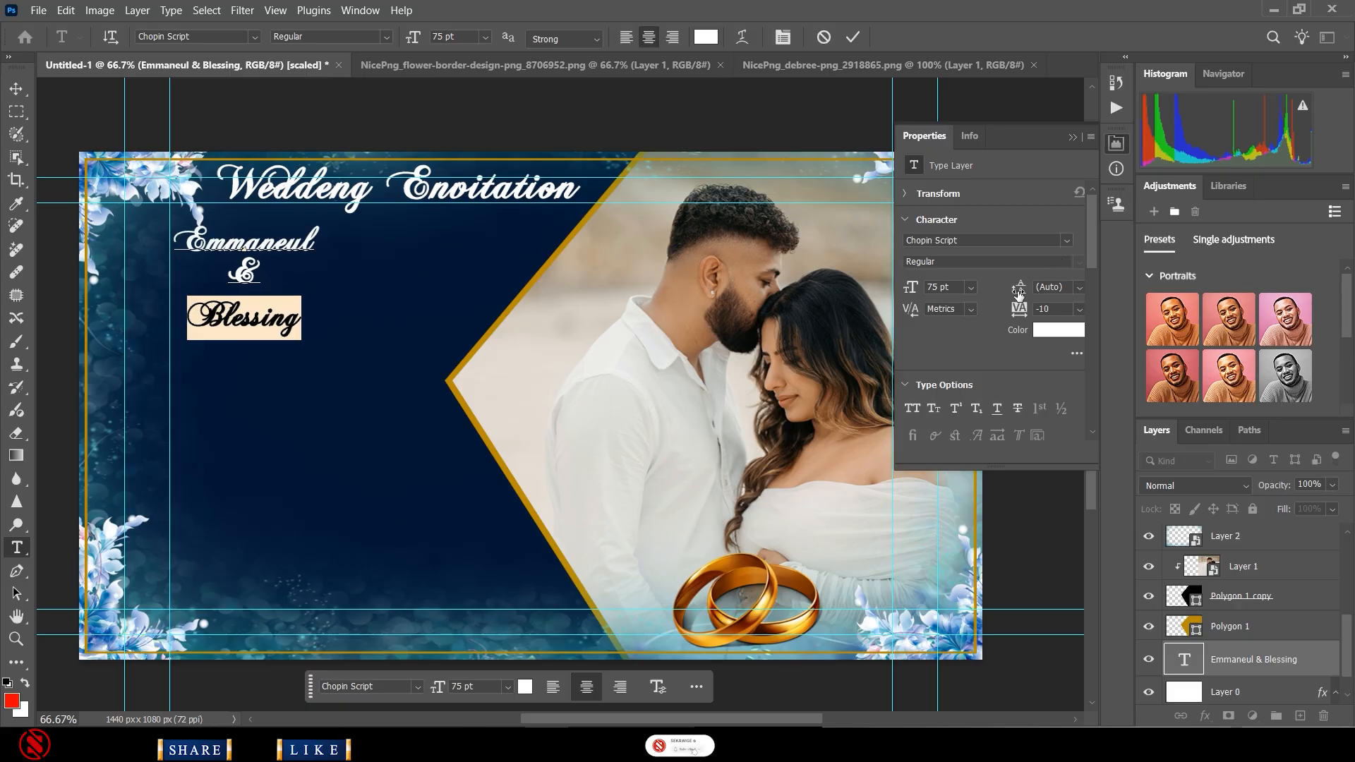
pyautogui.moveTo(1018, 290); pyautogui.dragTo(990, 294)
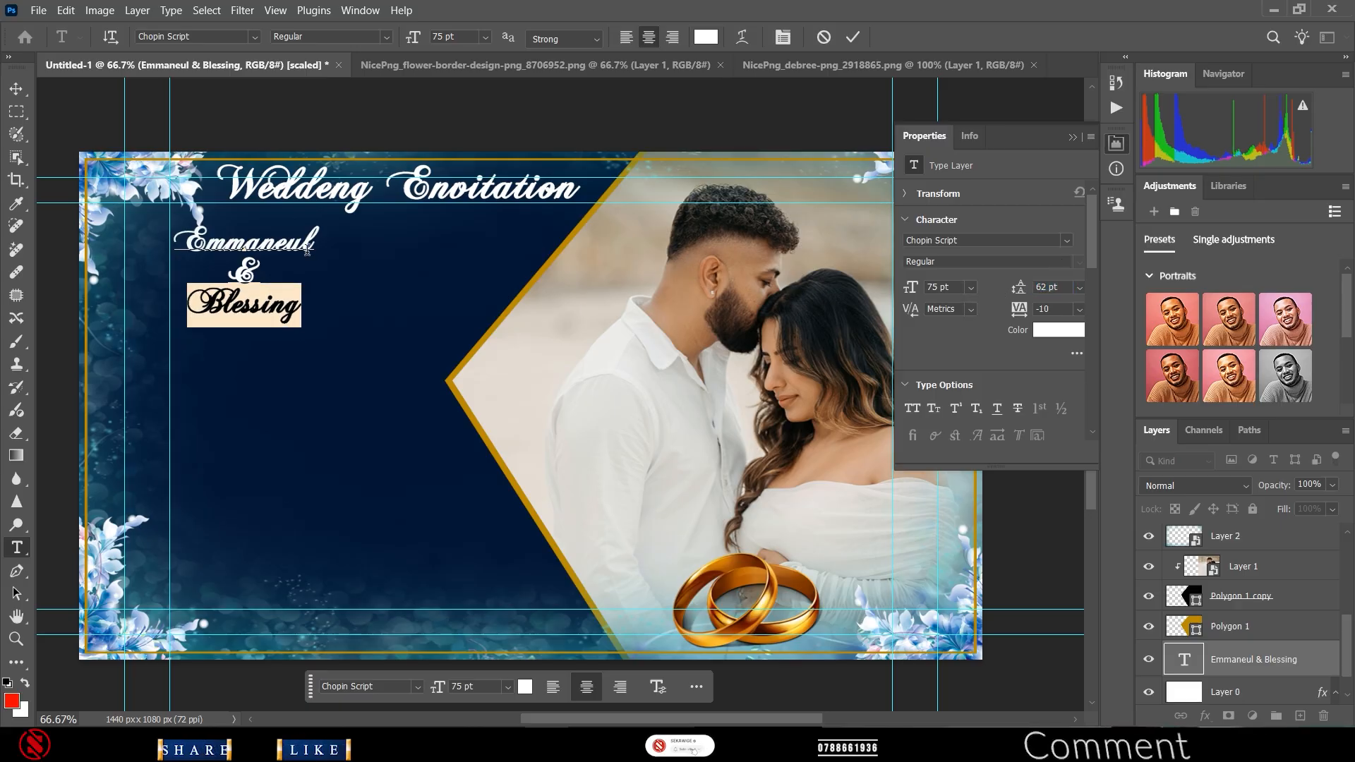
pyautogui.doubleClick(248, 242)
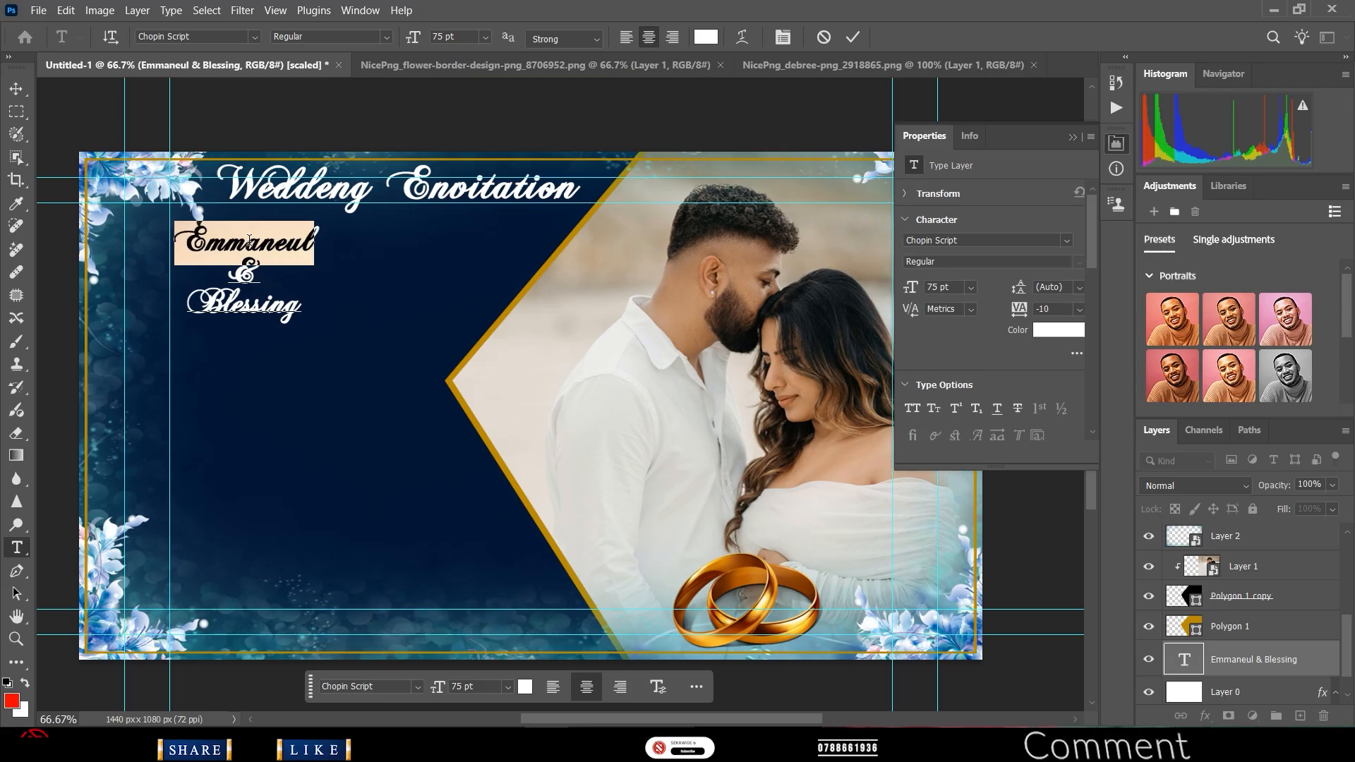
pyautogui.hotkey('ctrl', 'a')
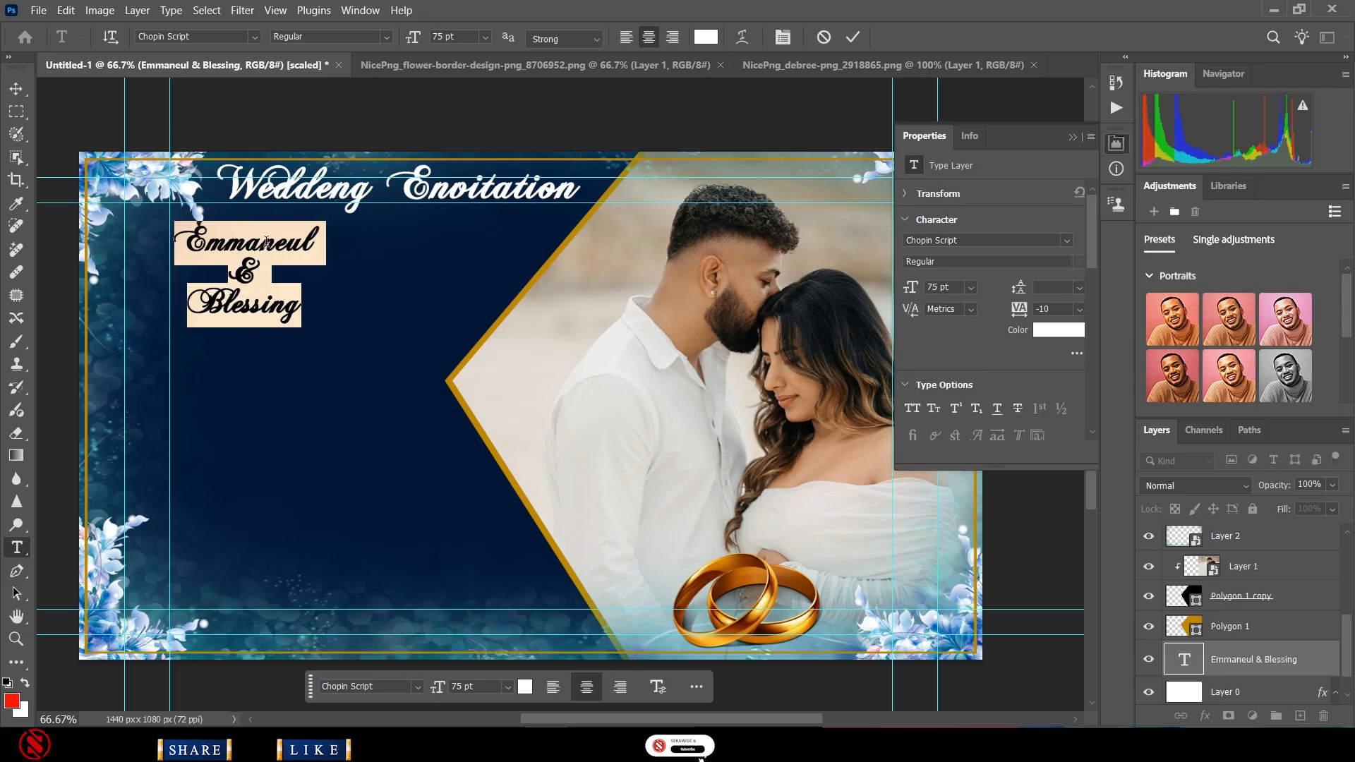
# - Colour the names gold (#b88b01), sampled from the banner's border
pyautogui.click(522, 688)
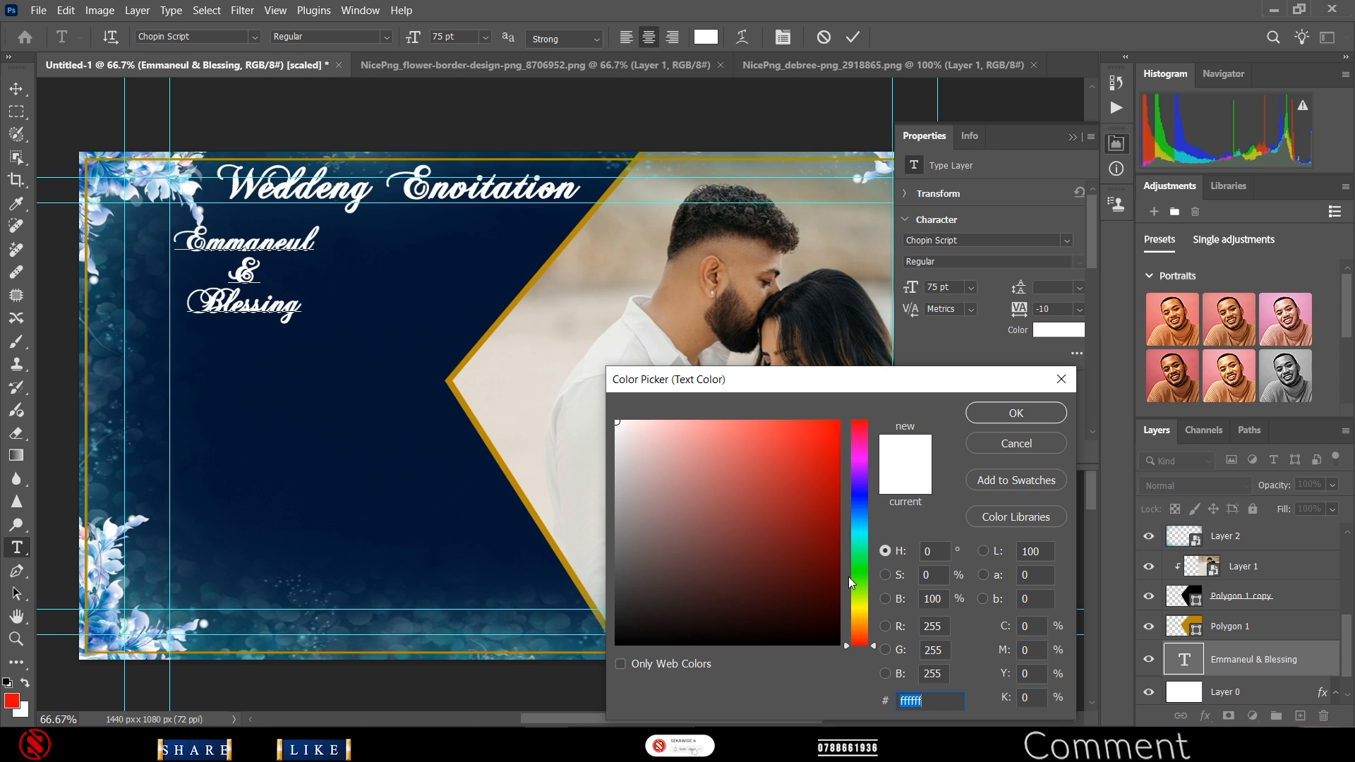
pyautogui.click(485, 351)
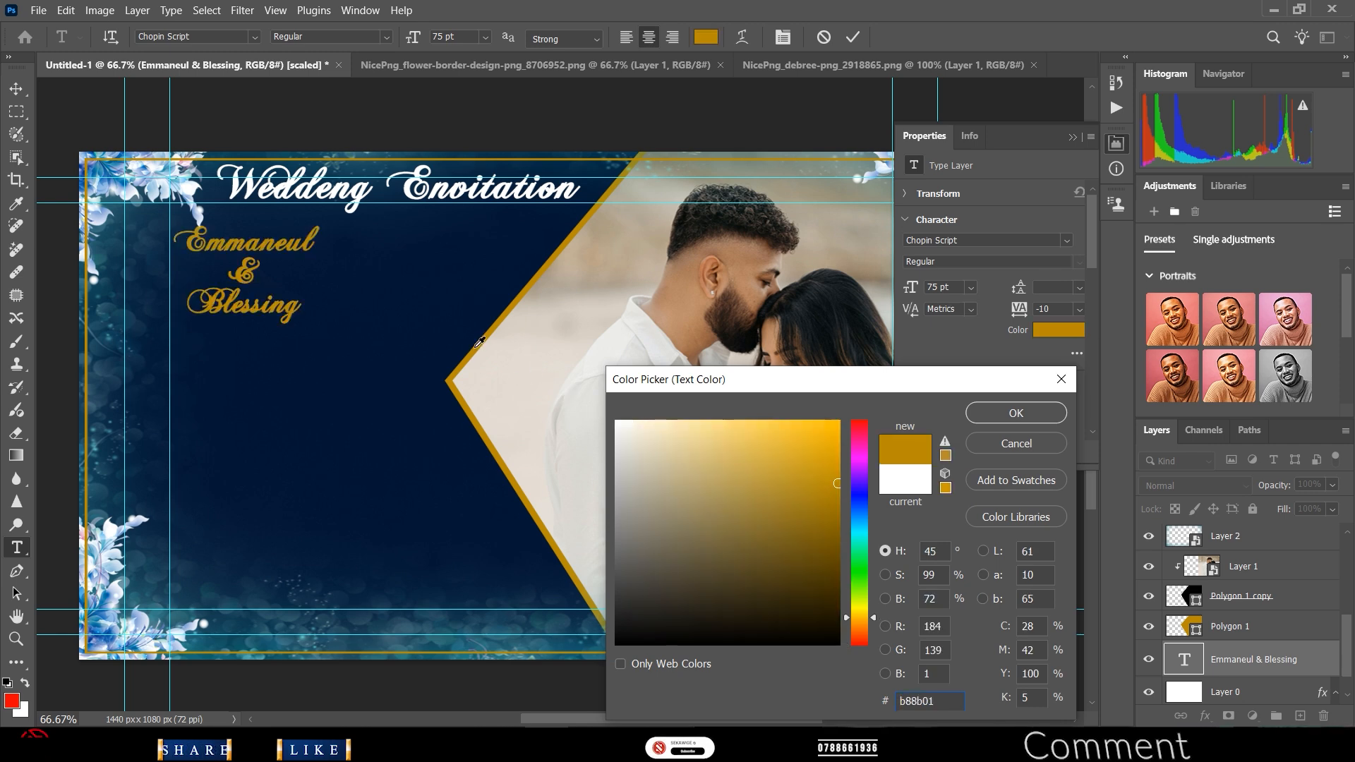
pyautogui.click(1014, 415)
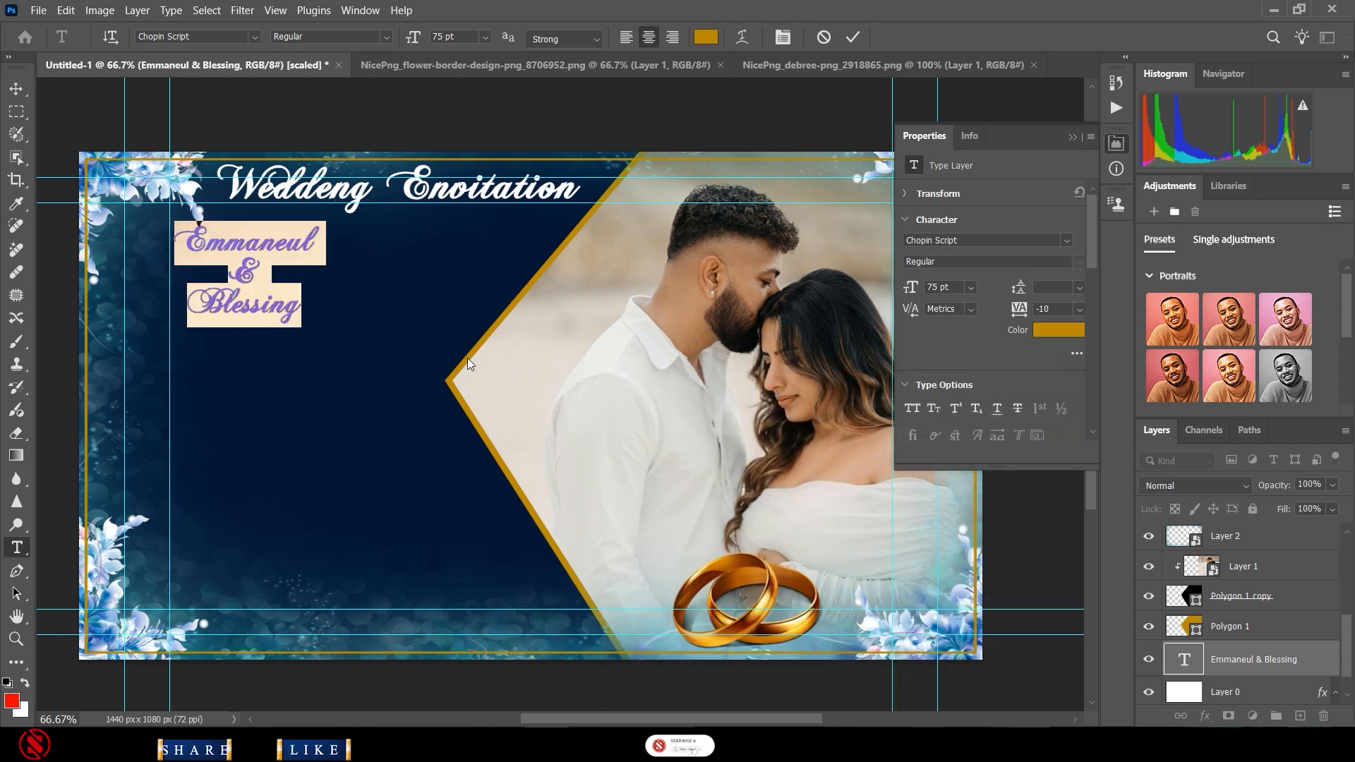
pyautogui.click(857, 36)
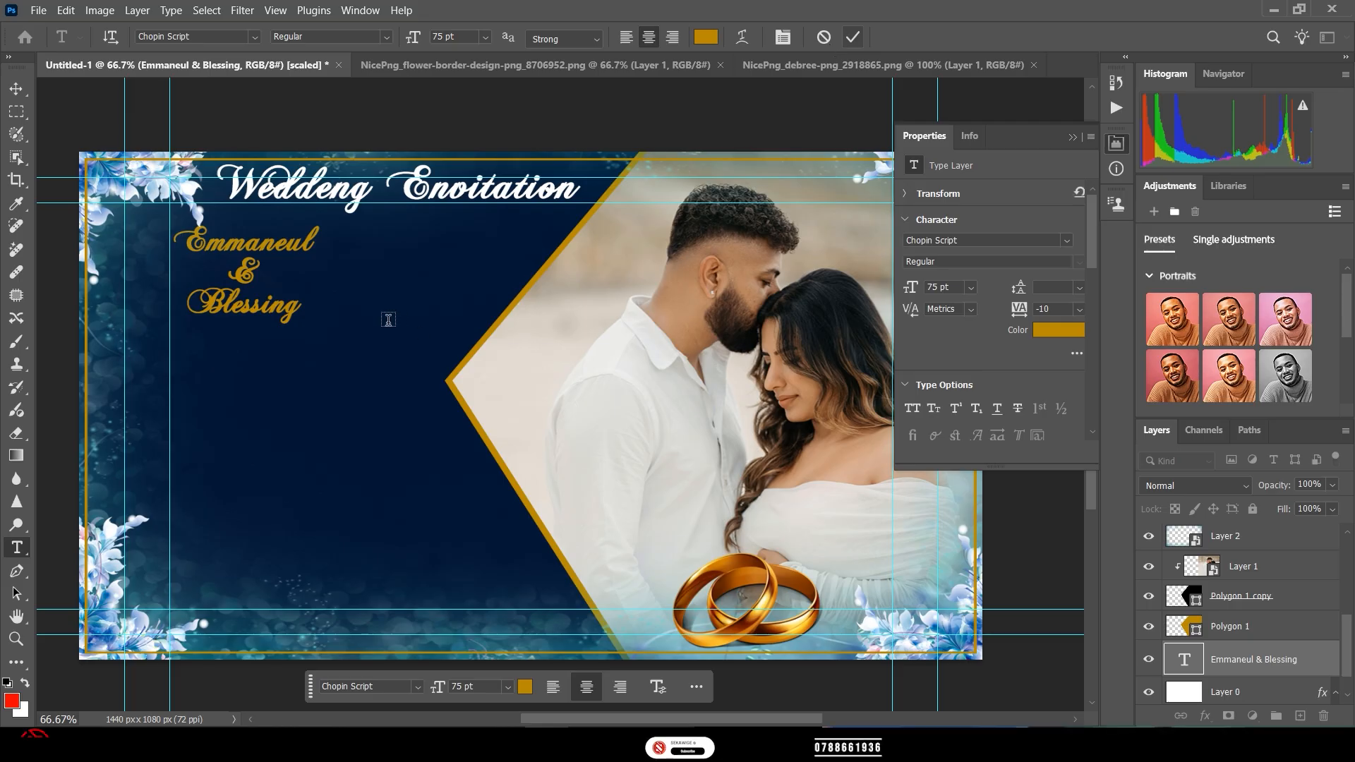
pyautogui.click(16, 89)
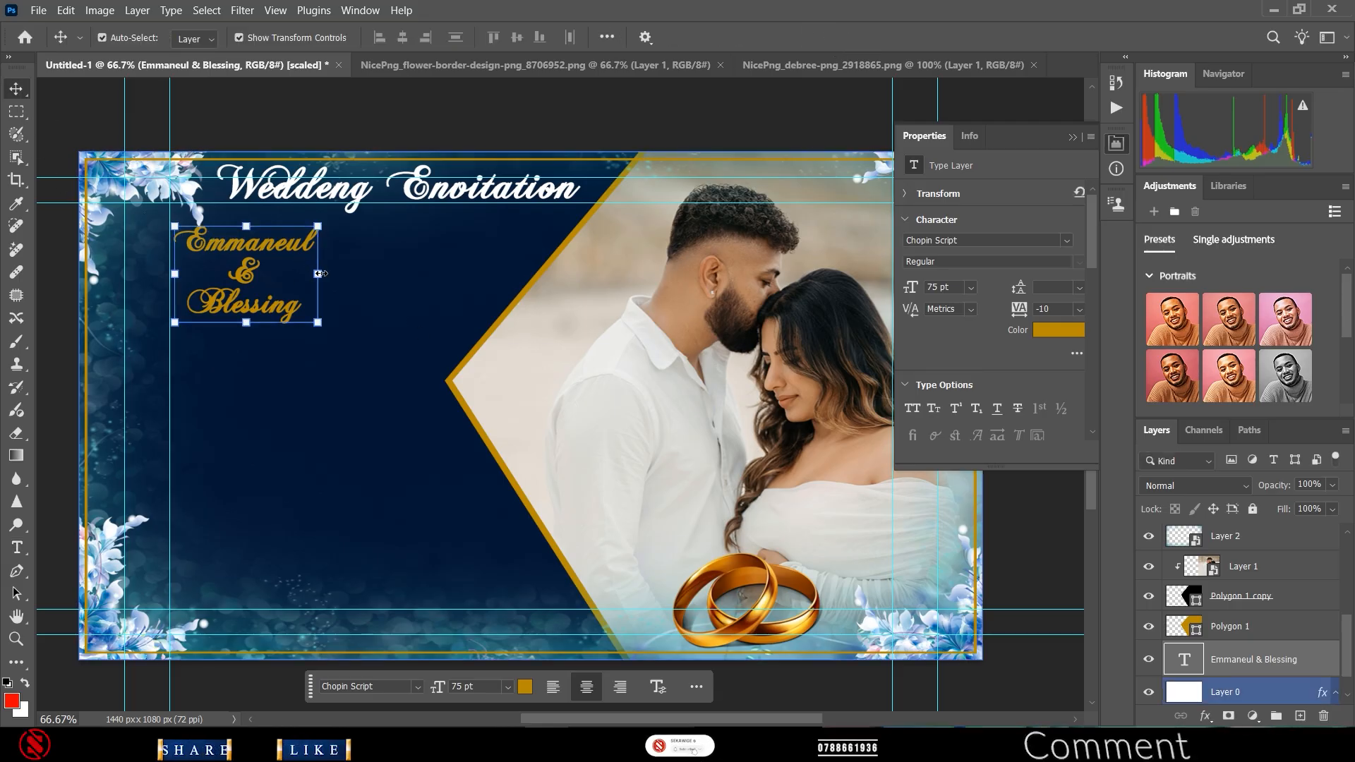
# - Scale the names block to about 161% and move it down and right beneath the title
pyautogui.moveTo(328, 268); pyautogui.dragTo(437, 283)
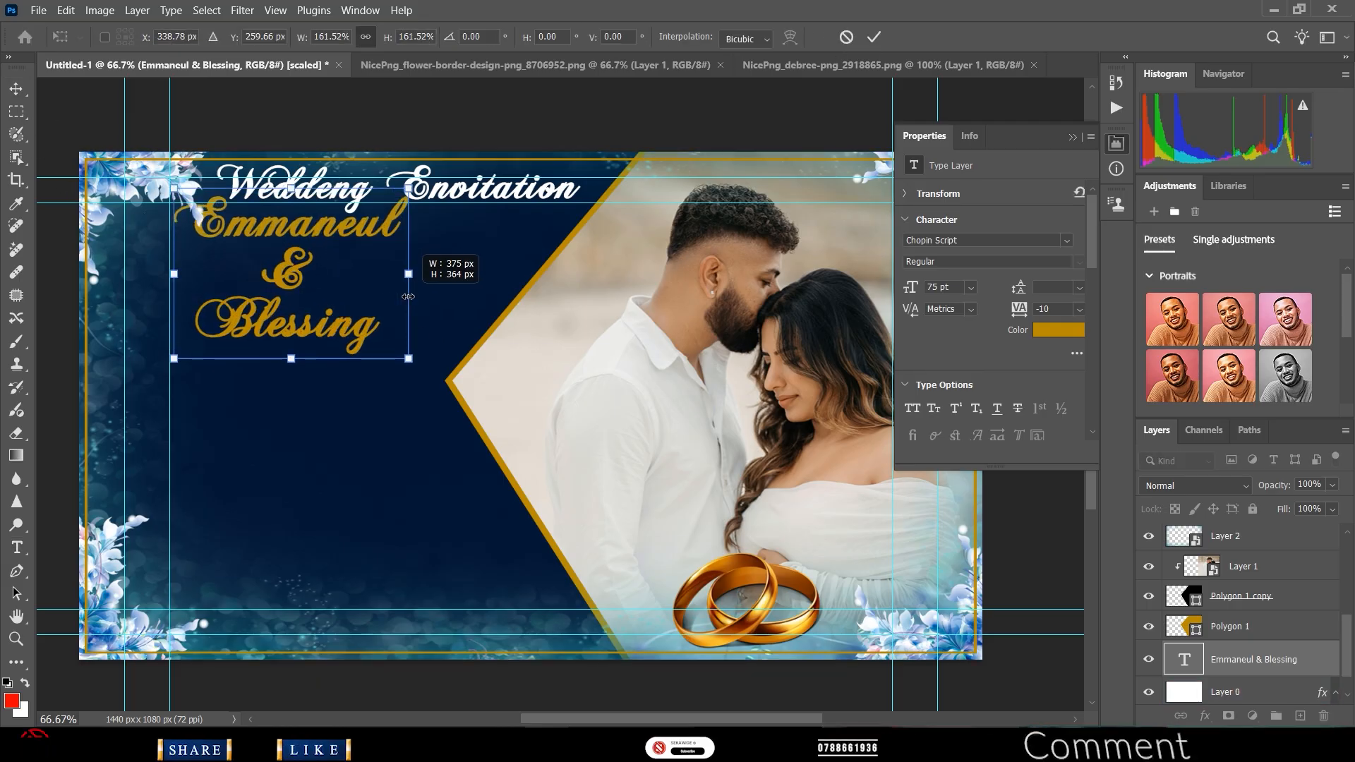
pyautogui.moveTo(306, 231); pyautogui.dragTo(334, 265)
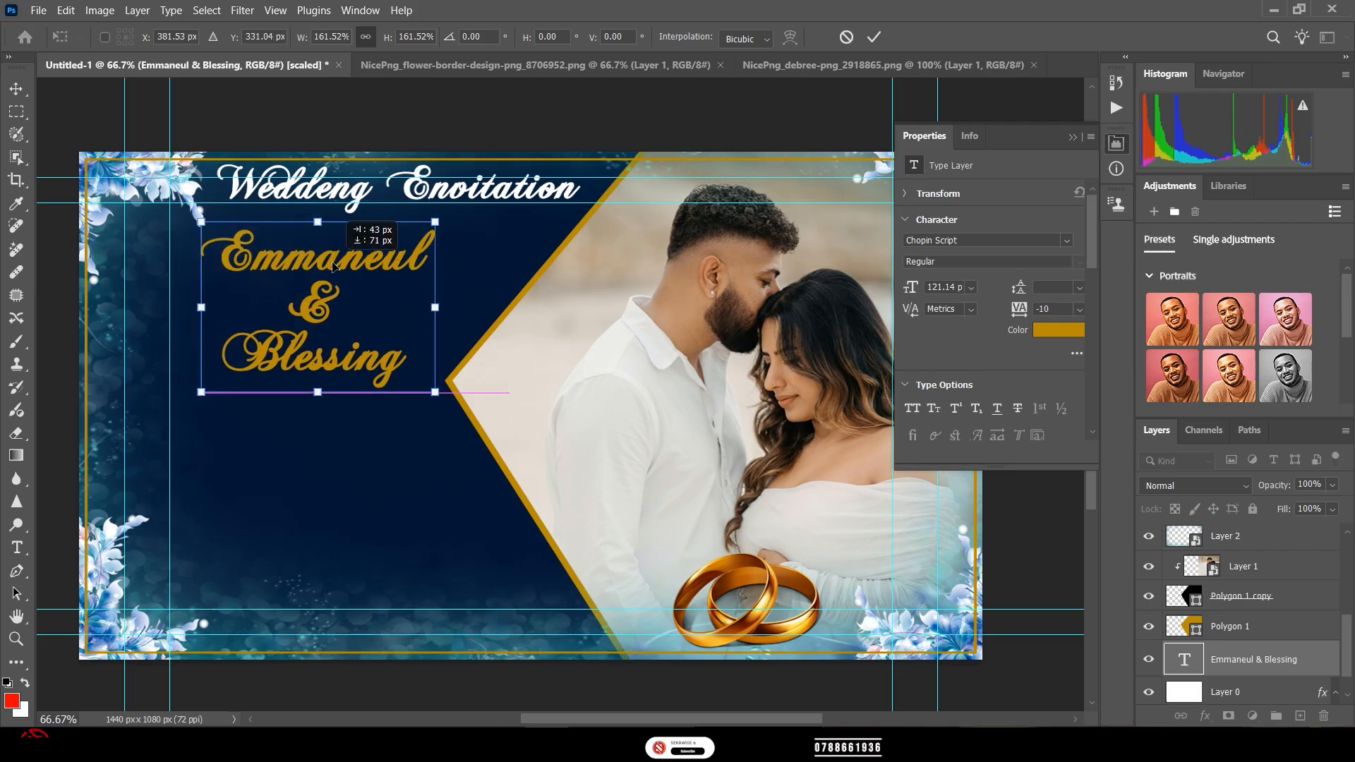
pyautogui.moveTo(334, 265); pyautogui.dragTo(333, 265)
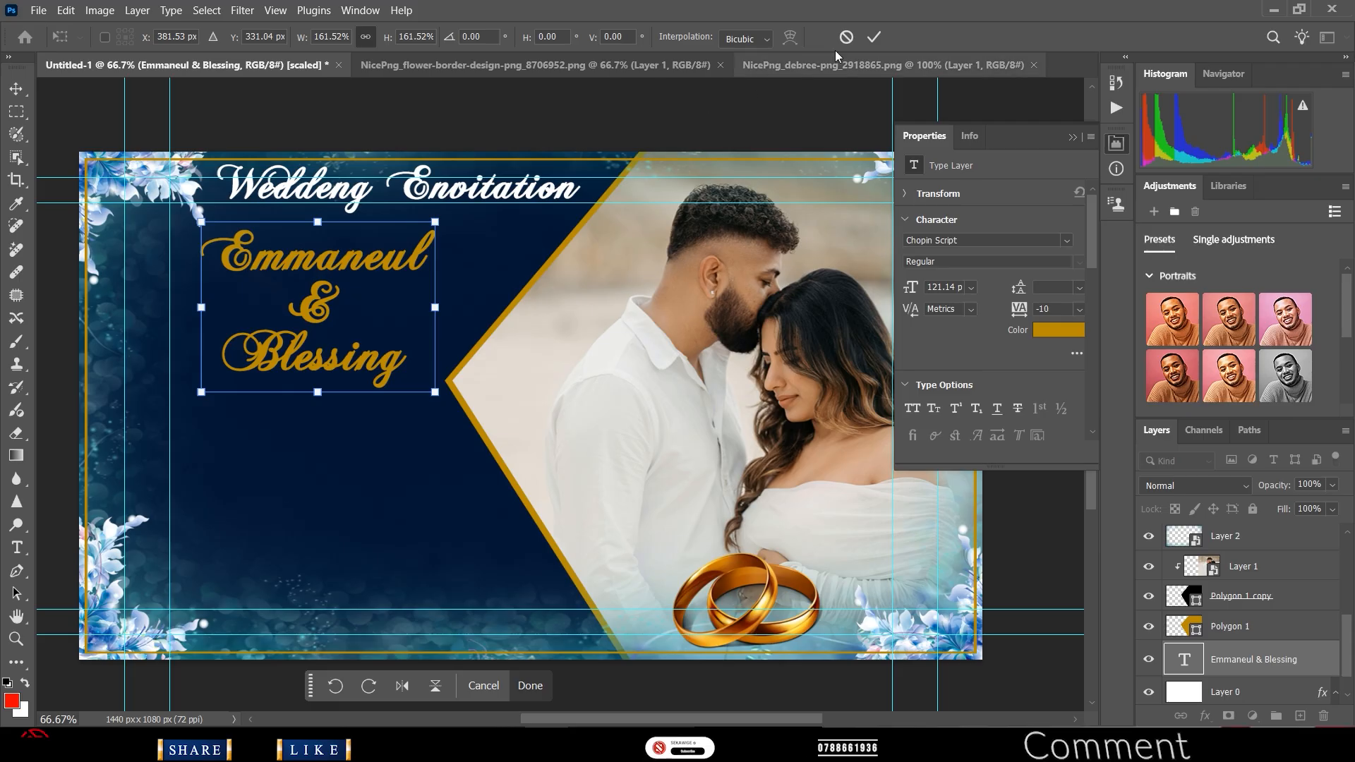
pyautogui.click(813, 119)
pyautogui.click(269, 458)
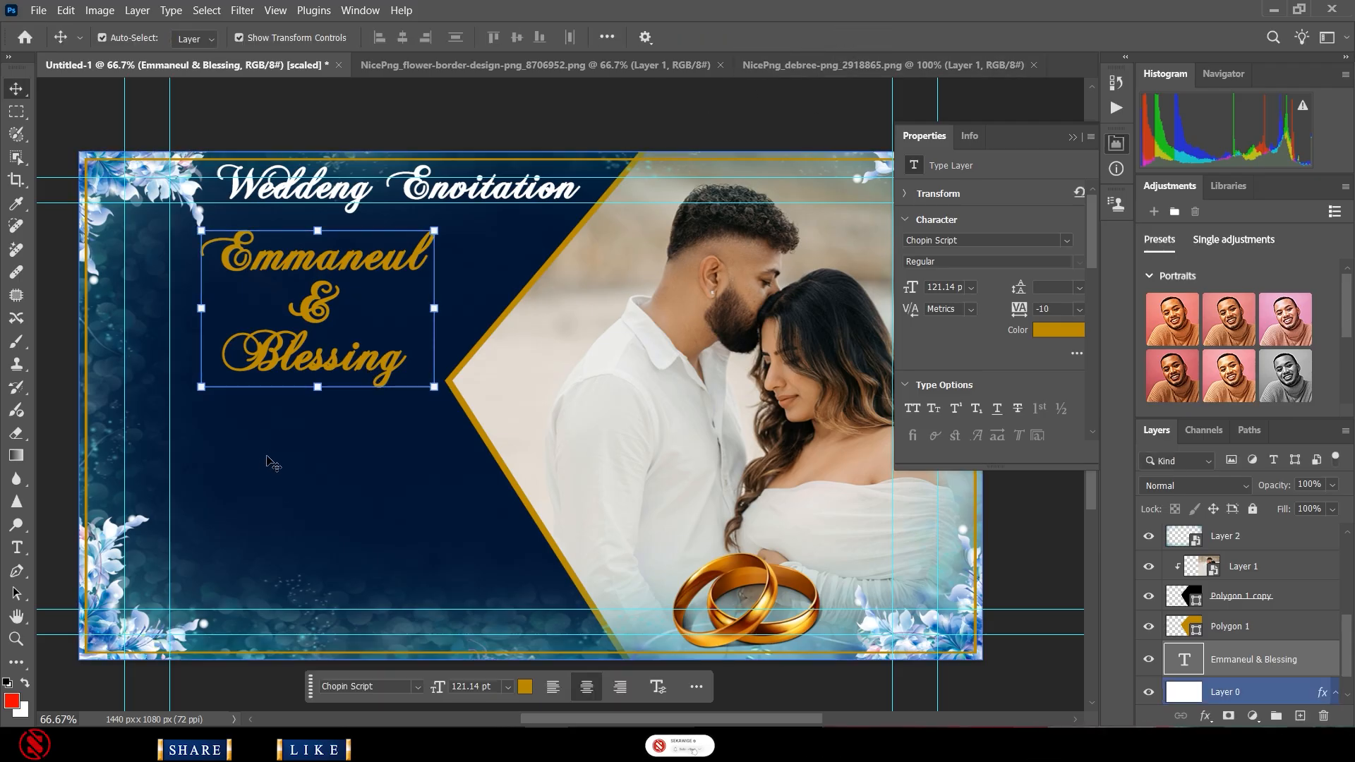
# - Paste the tagline 'Love, Joy & Celebration Together is a beautiful place to be.' as lower-left text
pyautogui.click(17, 547)
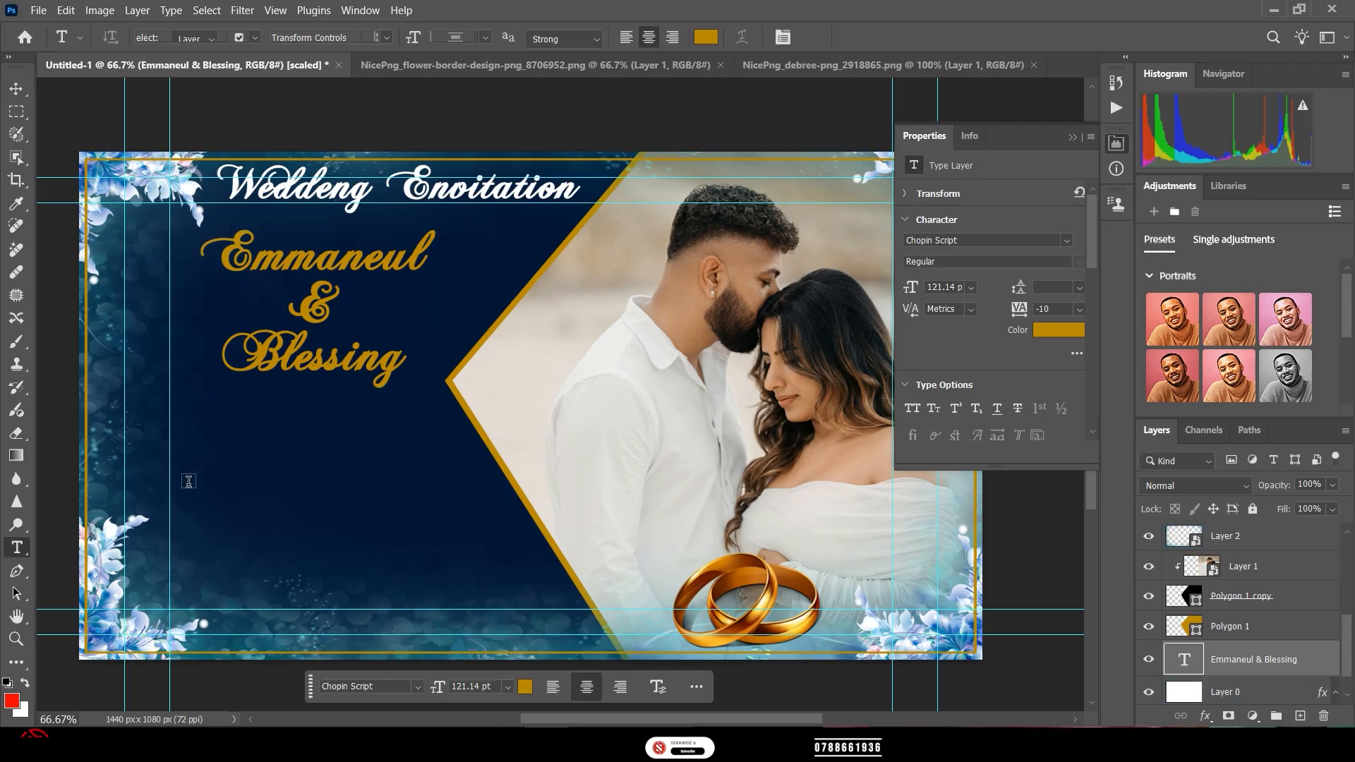
pyautogui.click(238, 465)
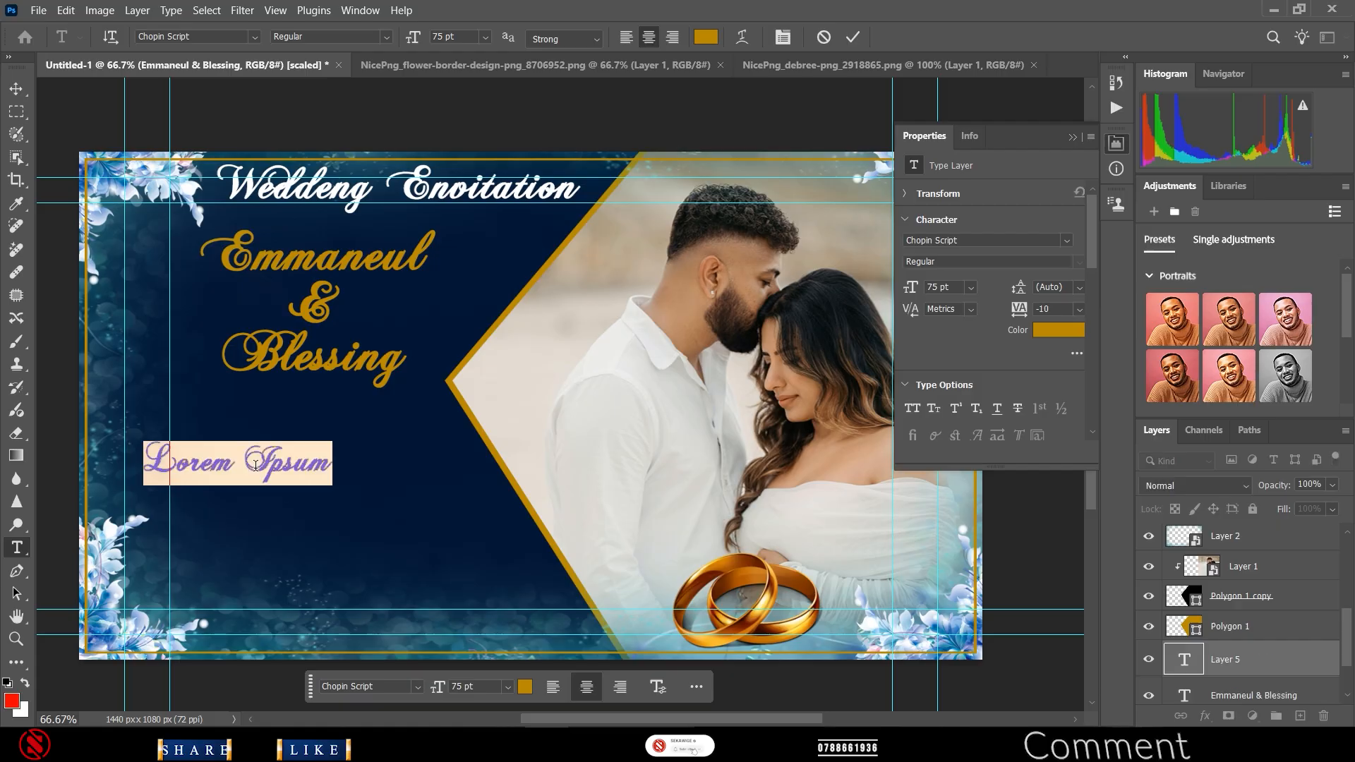
pyautogui.write('e, Joy & Celebration gether is a beautiful place to be.')
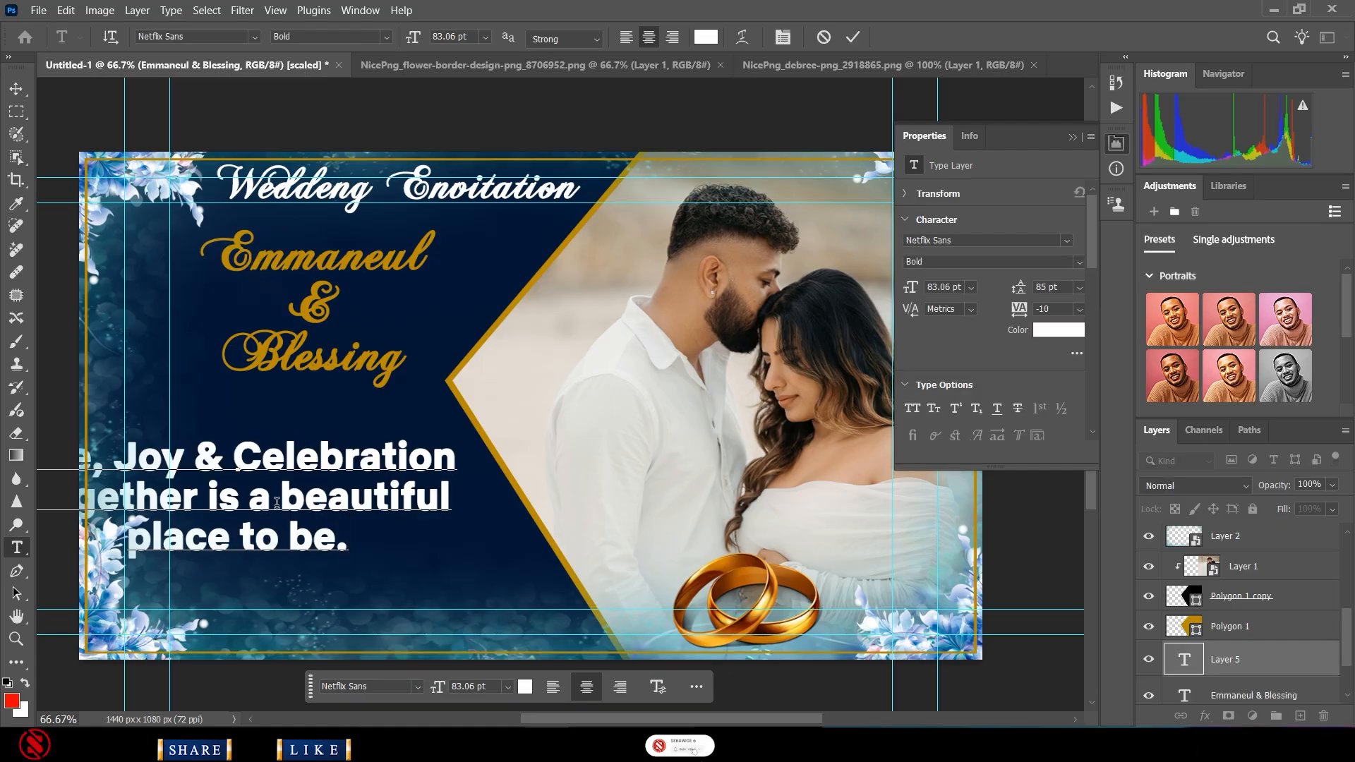
pyautogui.hotkey('ctrl', 'a')
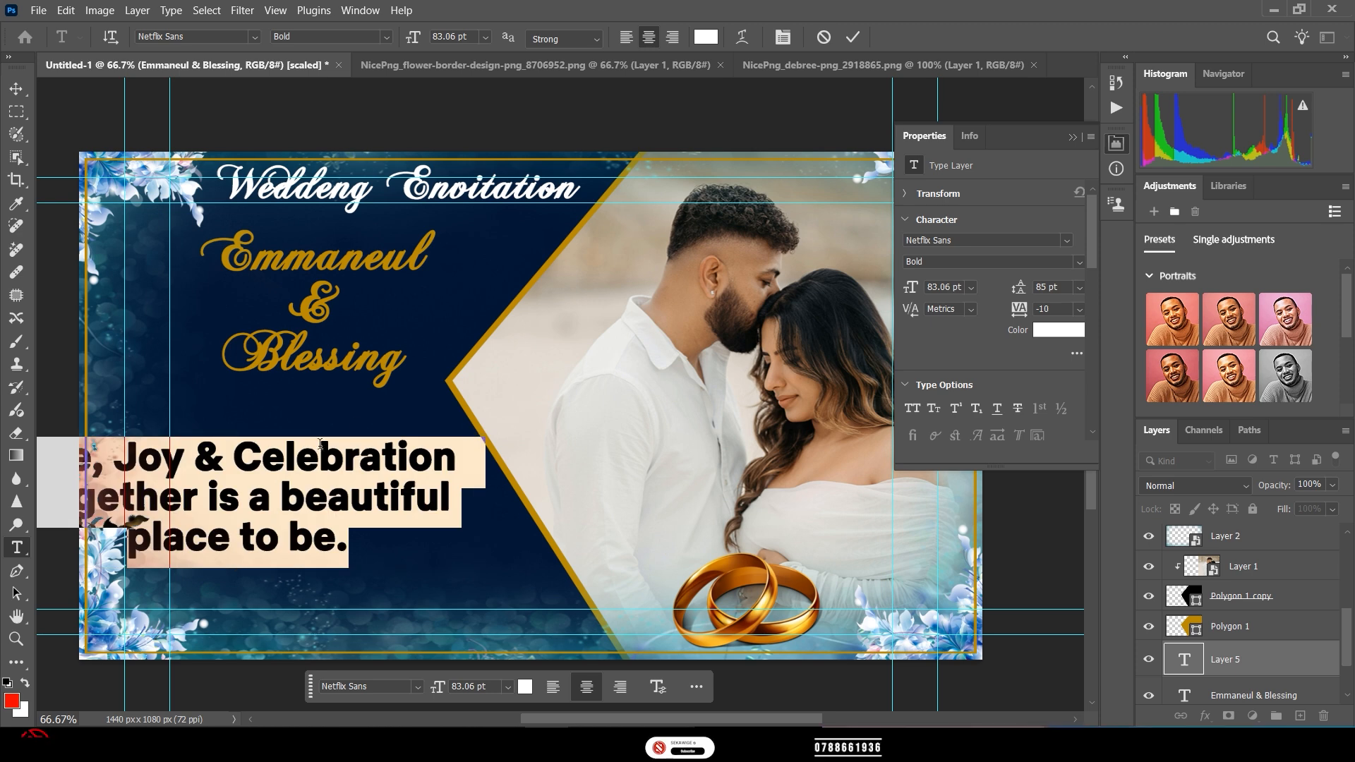
pyautogui.click(853, 37)
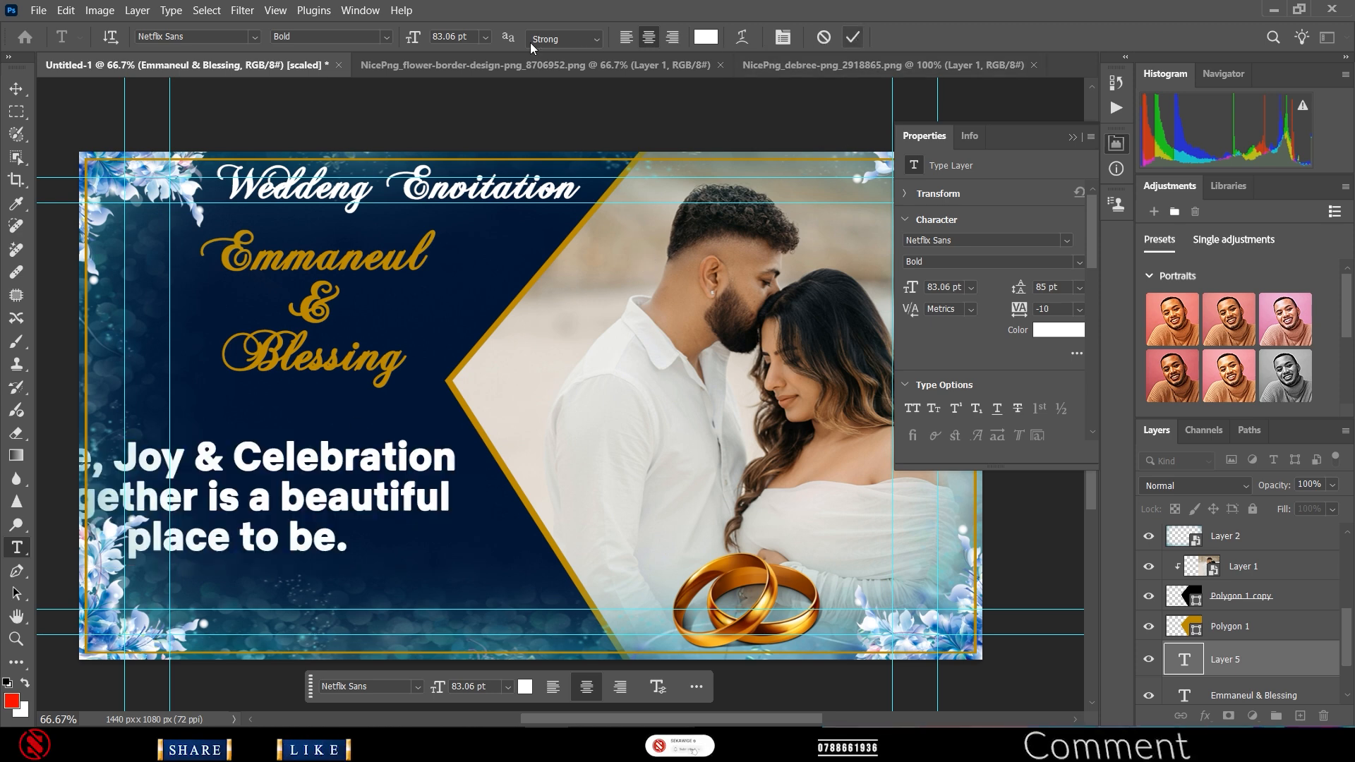
# - Reduce the tagline's font size to 57 pt
pyautogui.click(475, 35)
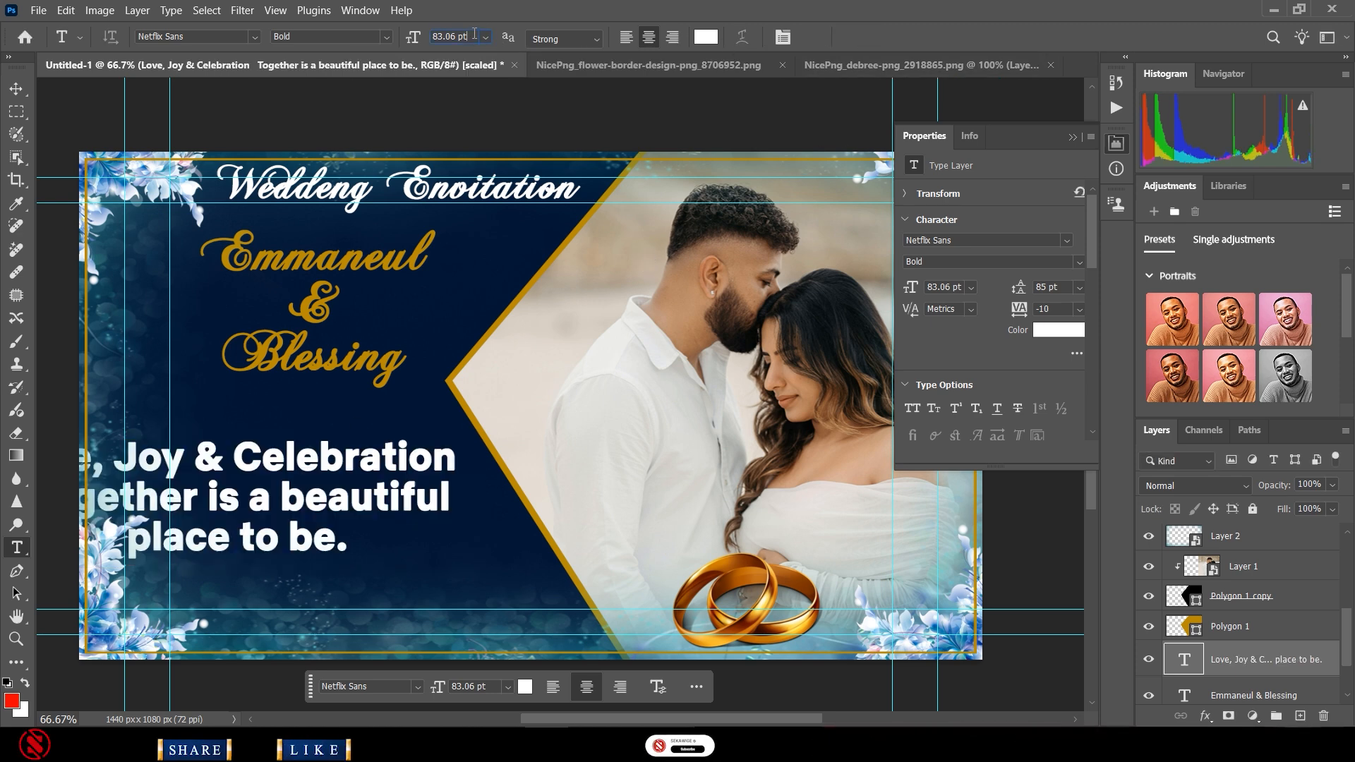
pyautogui.tripleClick(305, 485)
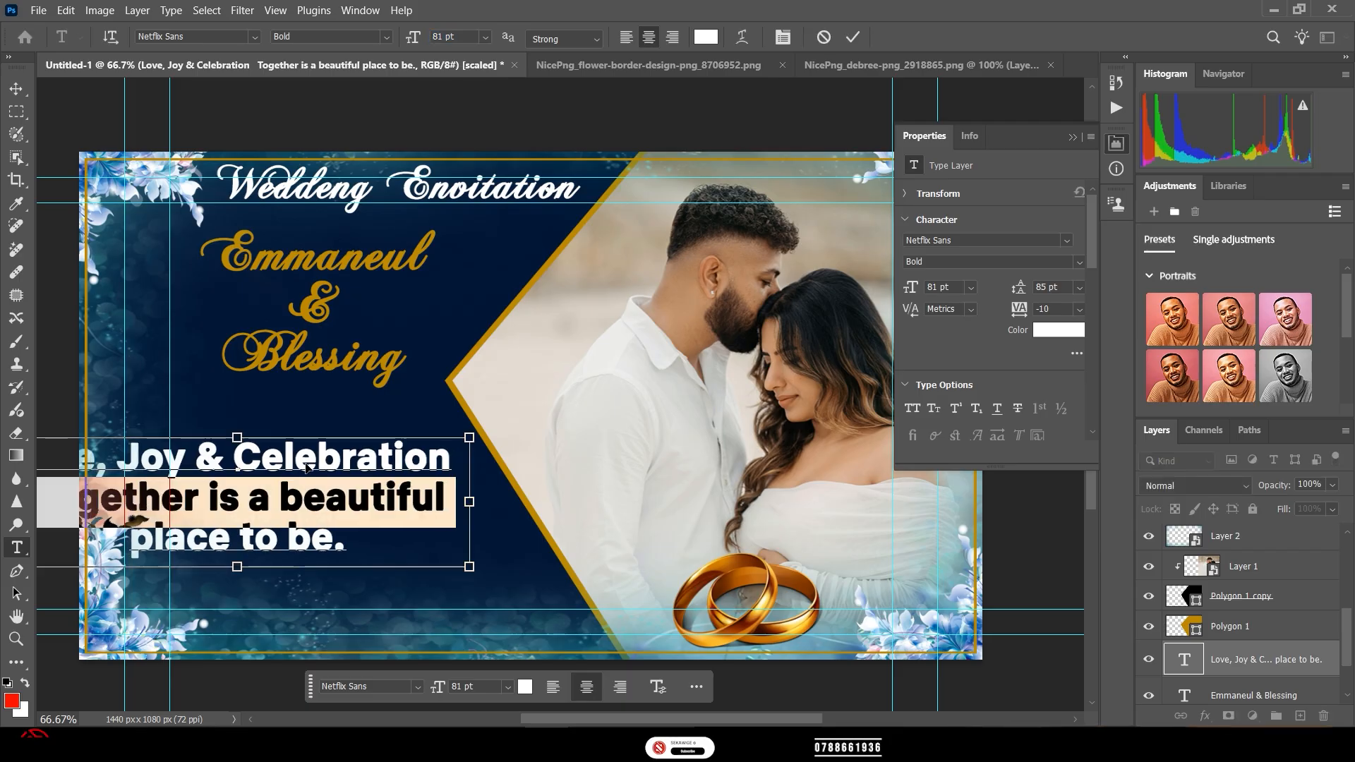
pyautogui.hotkey('ctrl', 'a')
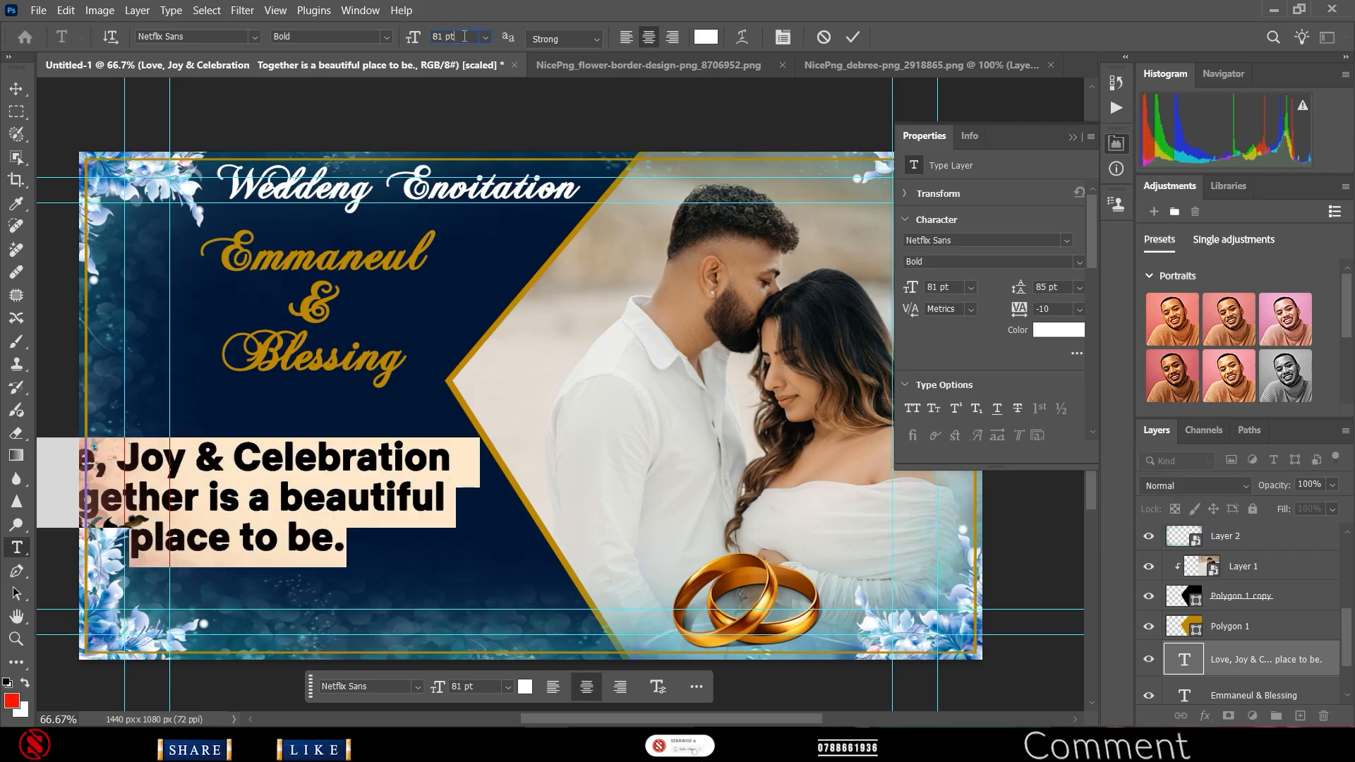
pyautogui.scroll(-10, 464, 36)
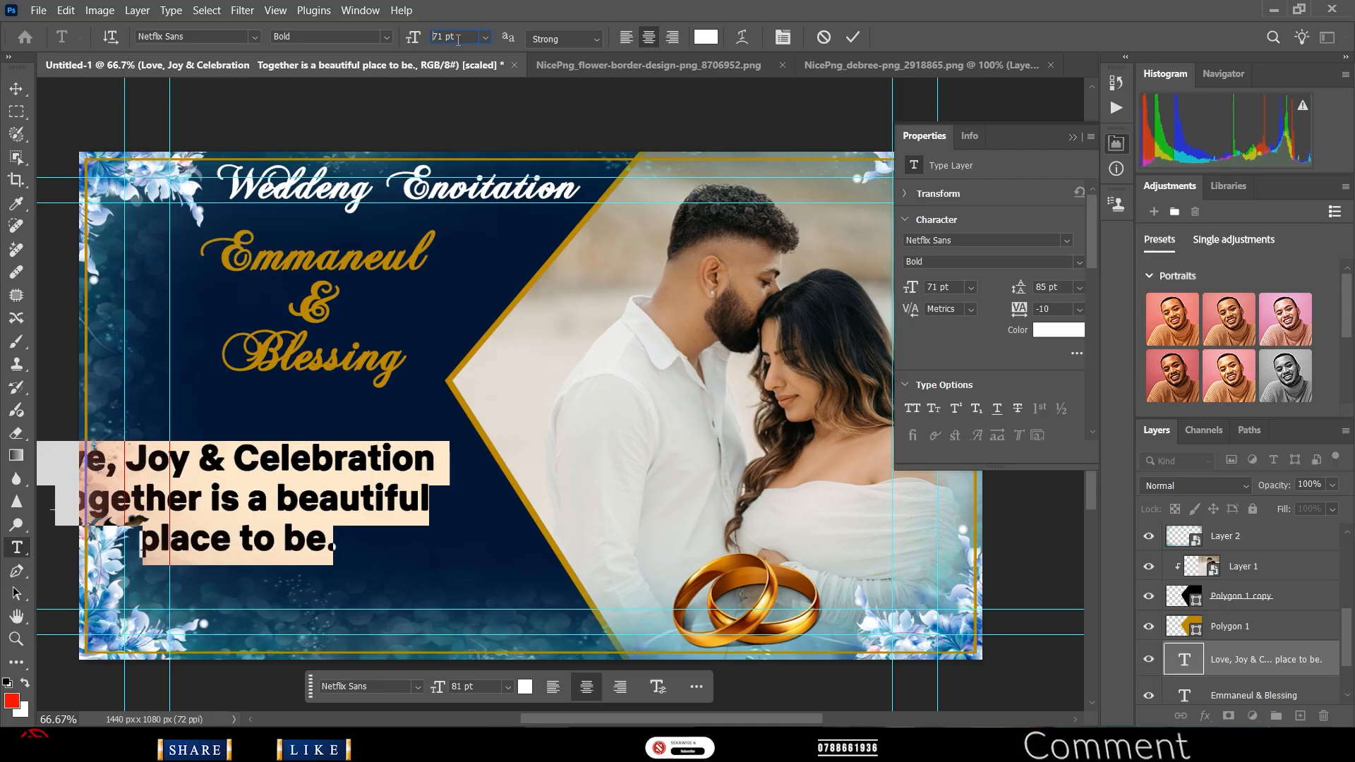
pyautogui.scroll(-10, 458, 40)
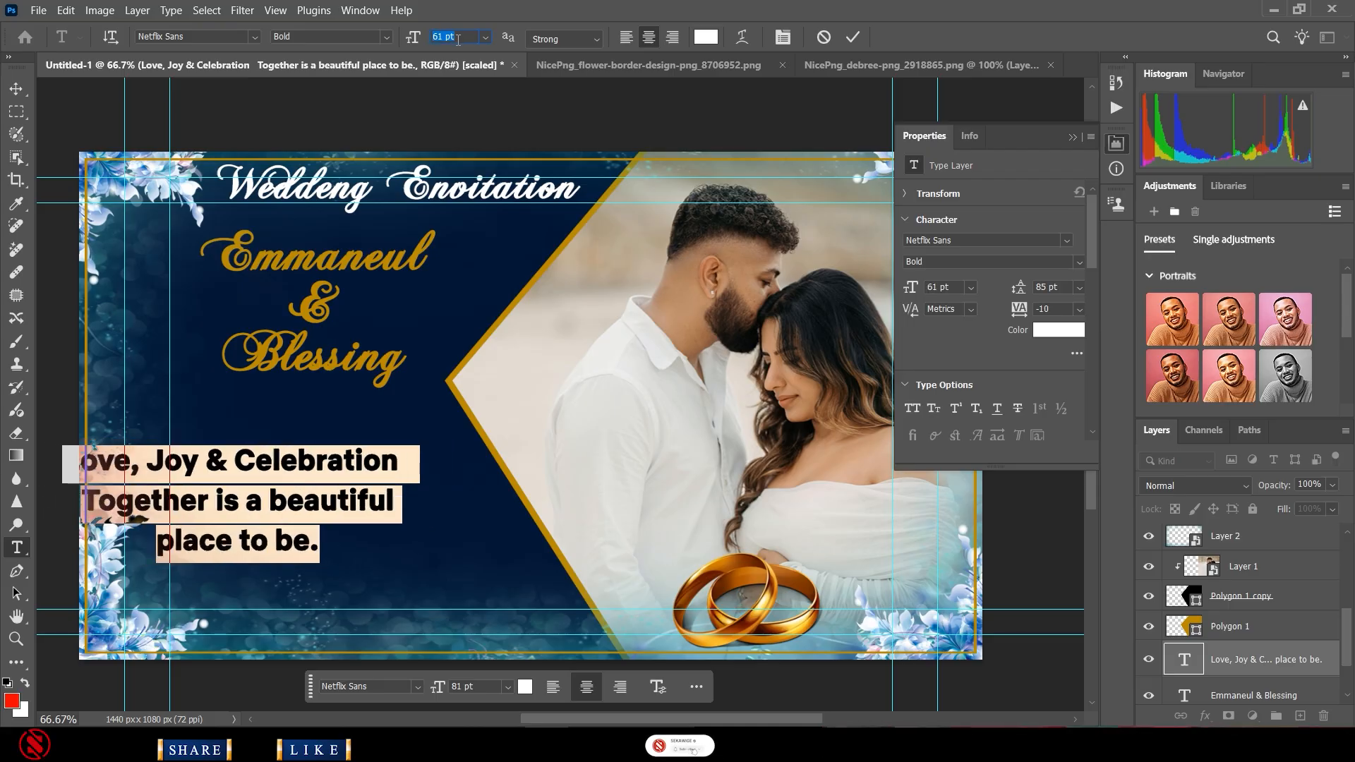
pyautogui.scroll(-4, 458, 40)
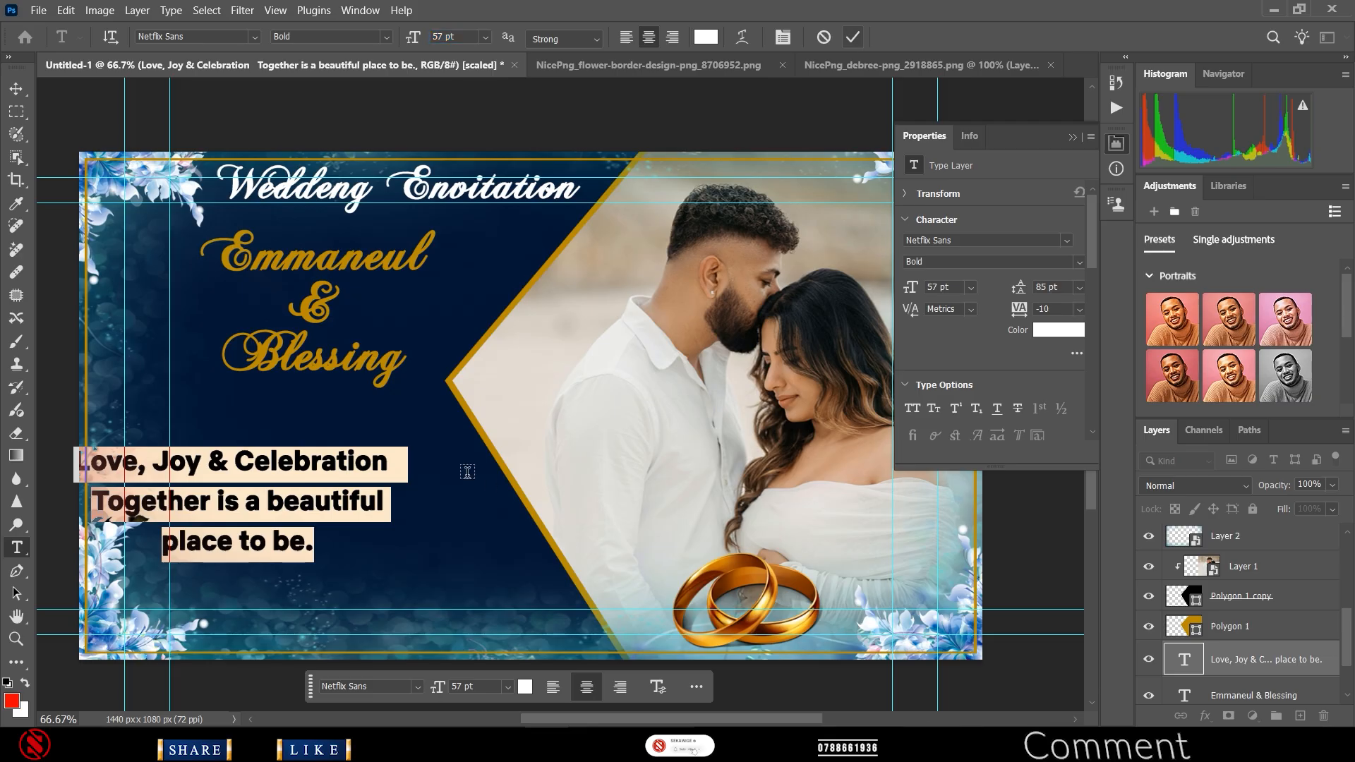
pyautogui.click(467, 471)
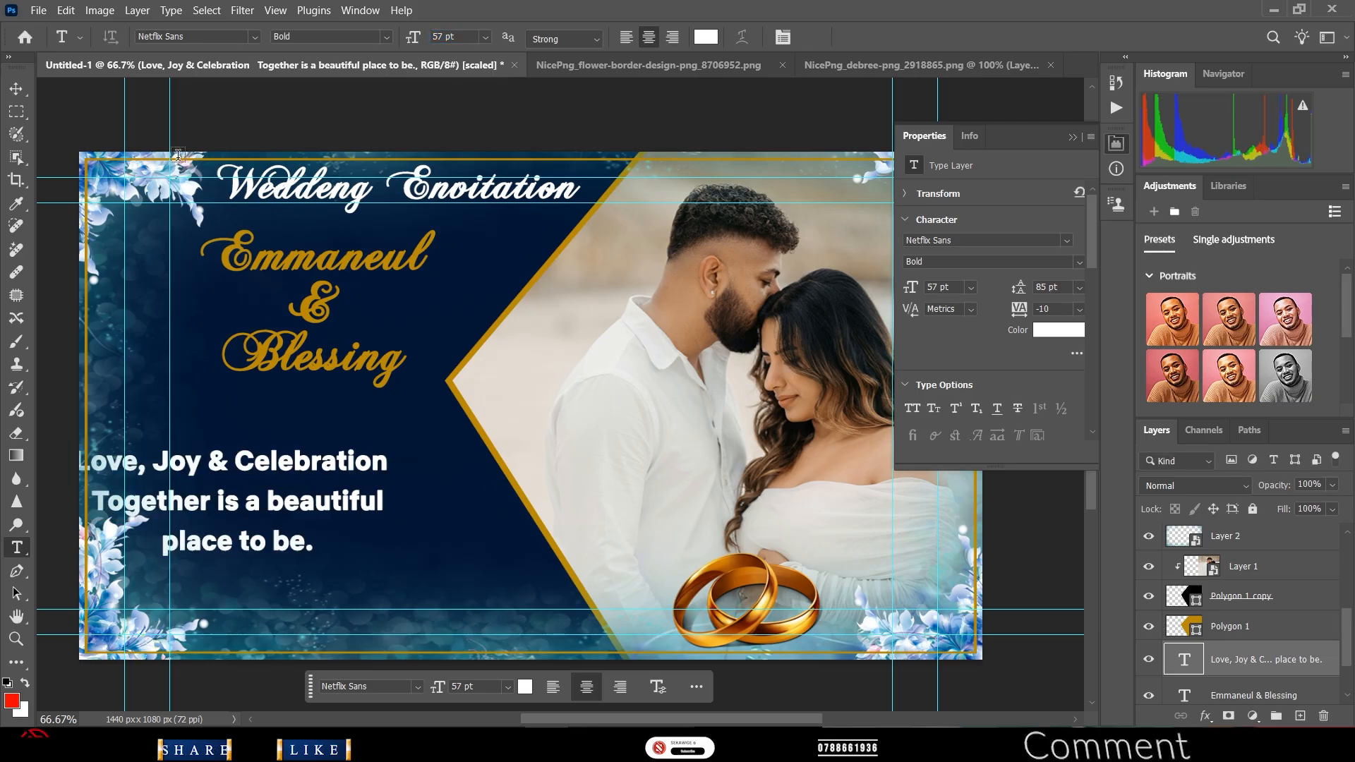
# - Move the tagline right and down so it sits inside the border
pyautogui.click(17, 89)
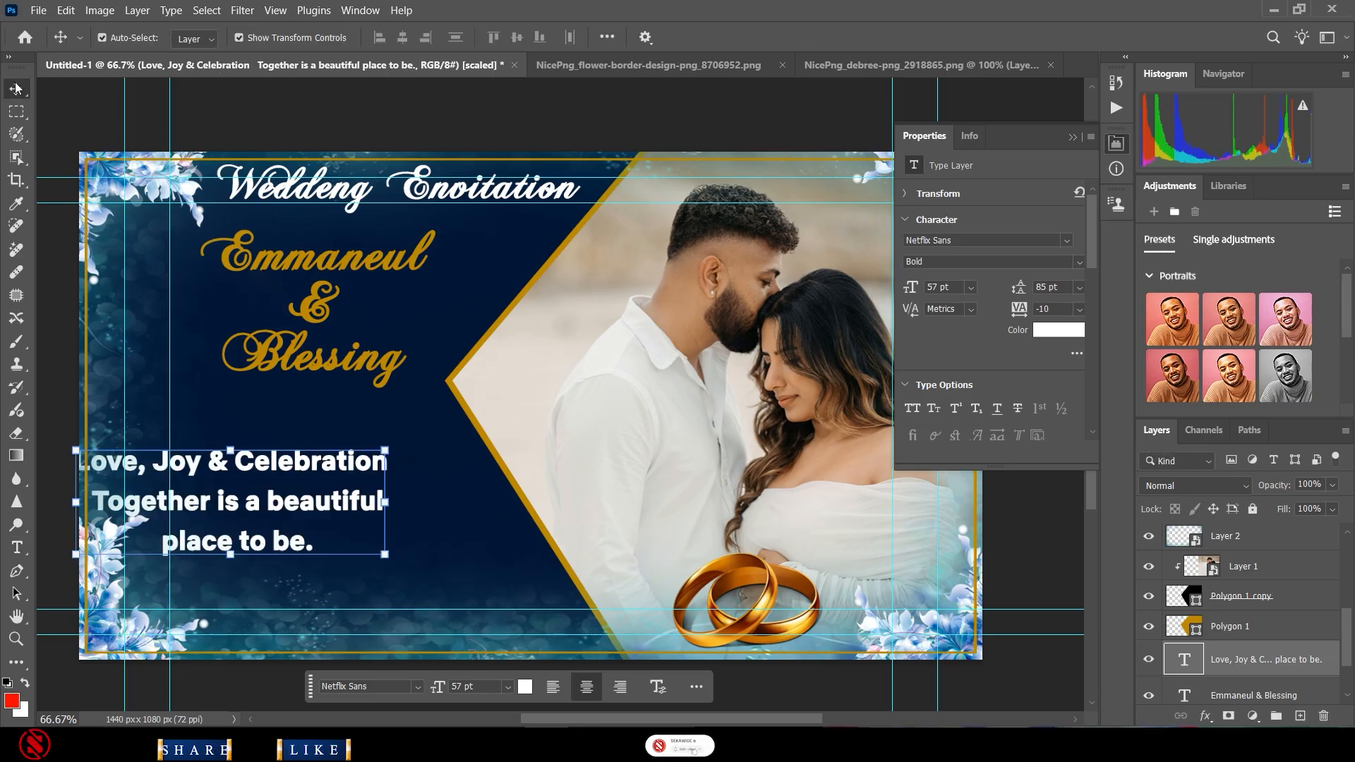
pyautogui.moveTo(221, 470); pyautogui.dragTo(306, 492)
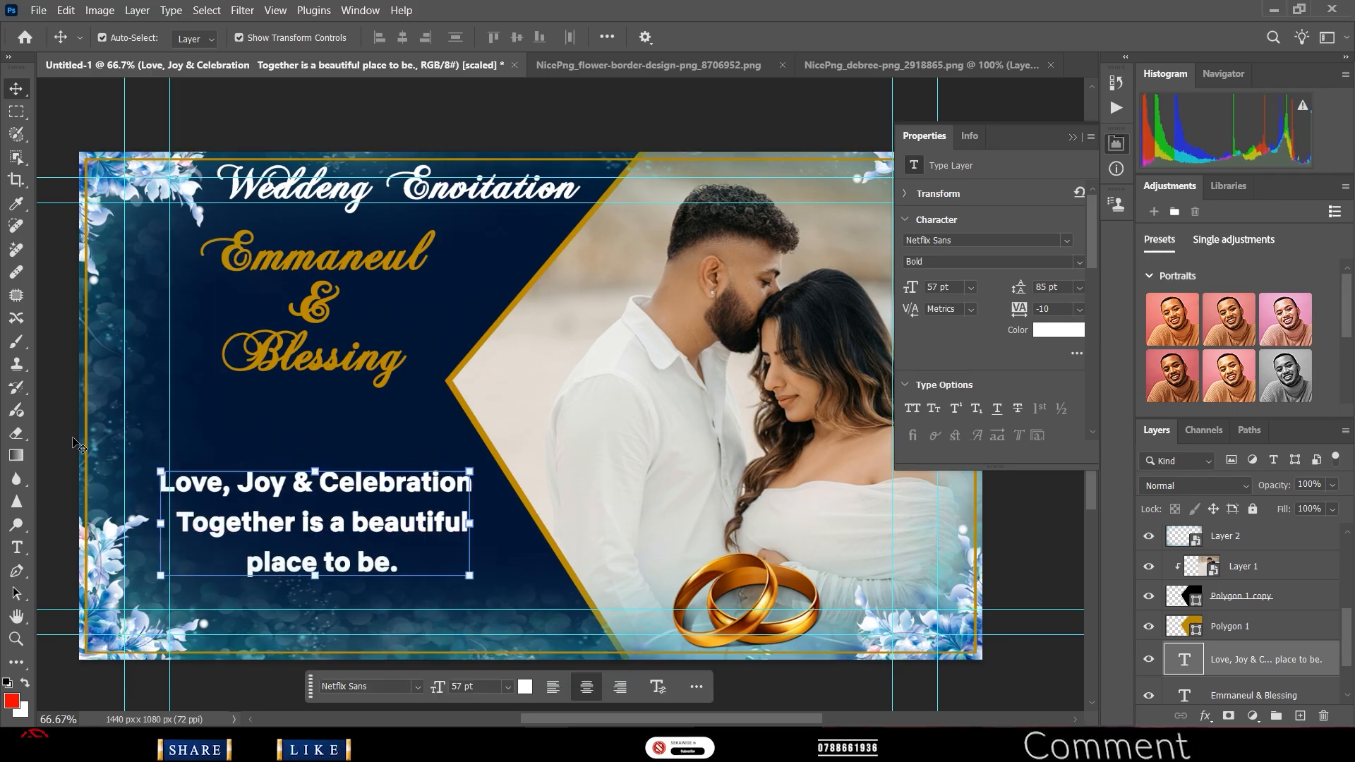
pyautogui.click(17, 547)
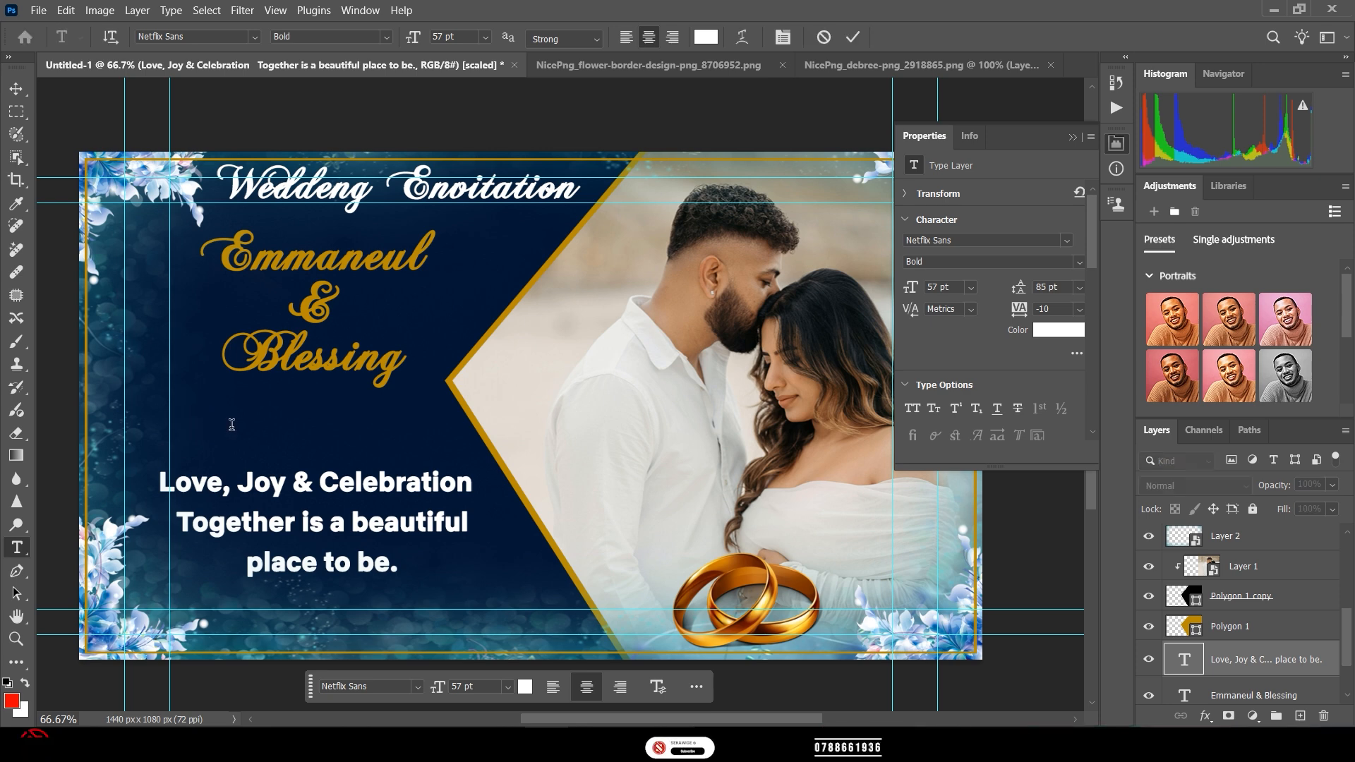
# - Type the date 'On Jun 20th,2026' in white below the second name
pyautogui.click(236, 423)
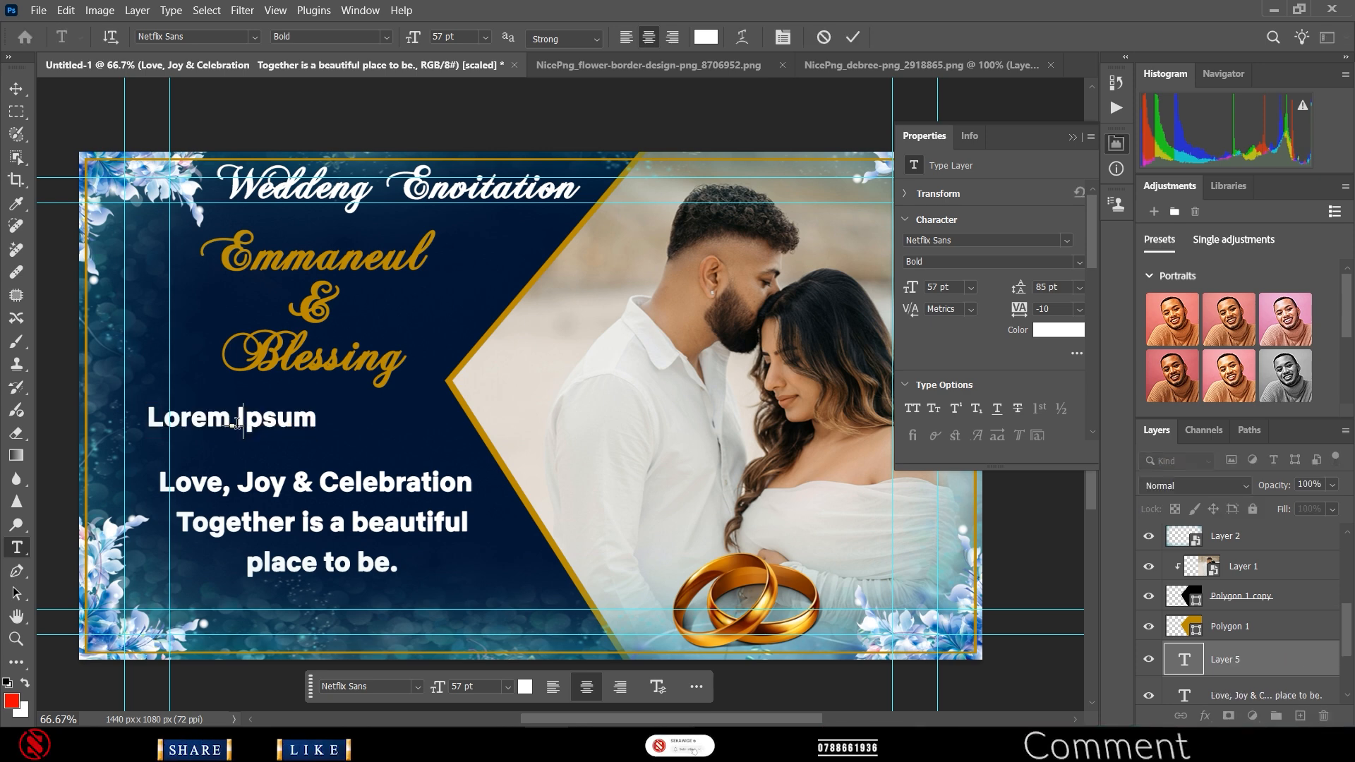
pyautogui.write('On')
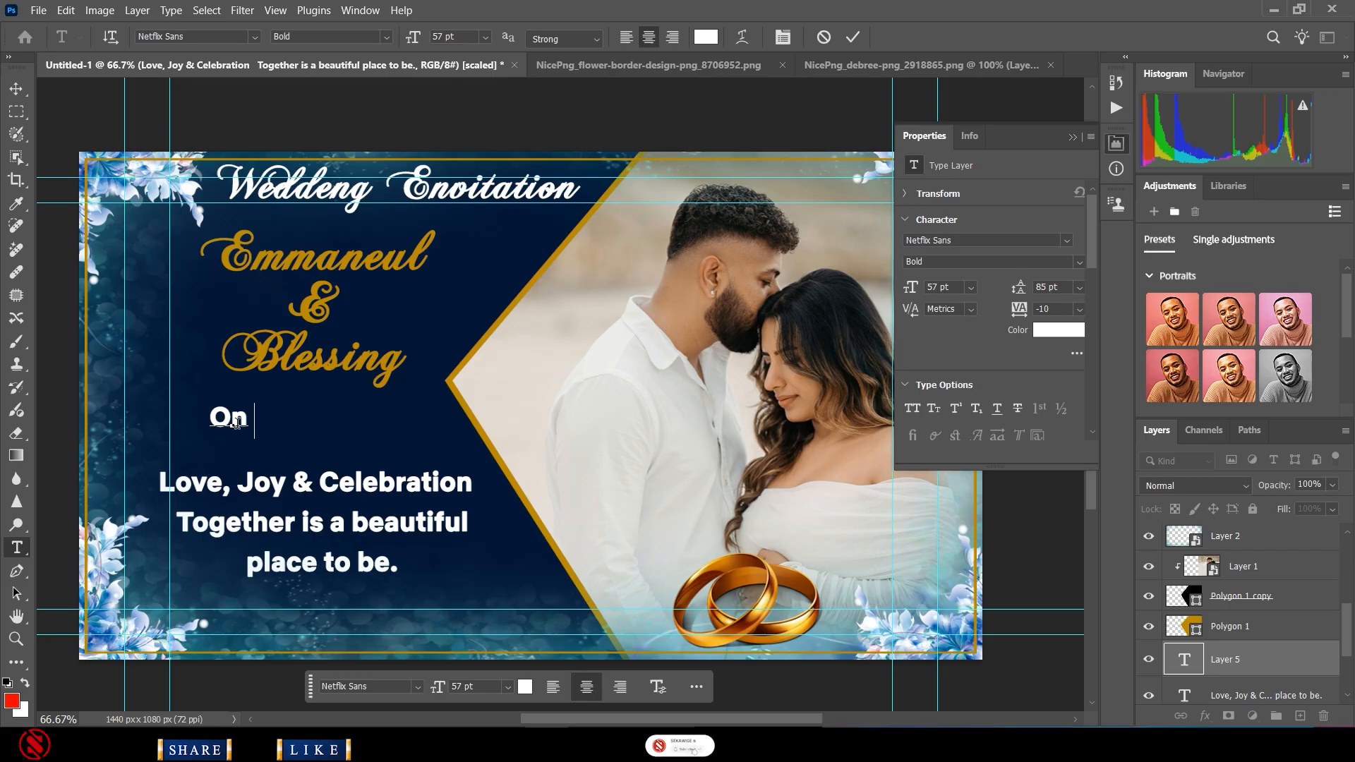
pyautogui.write(' Jun')
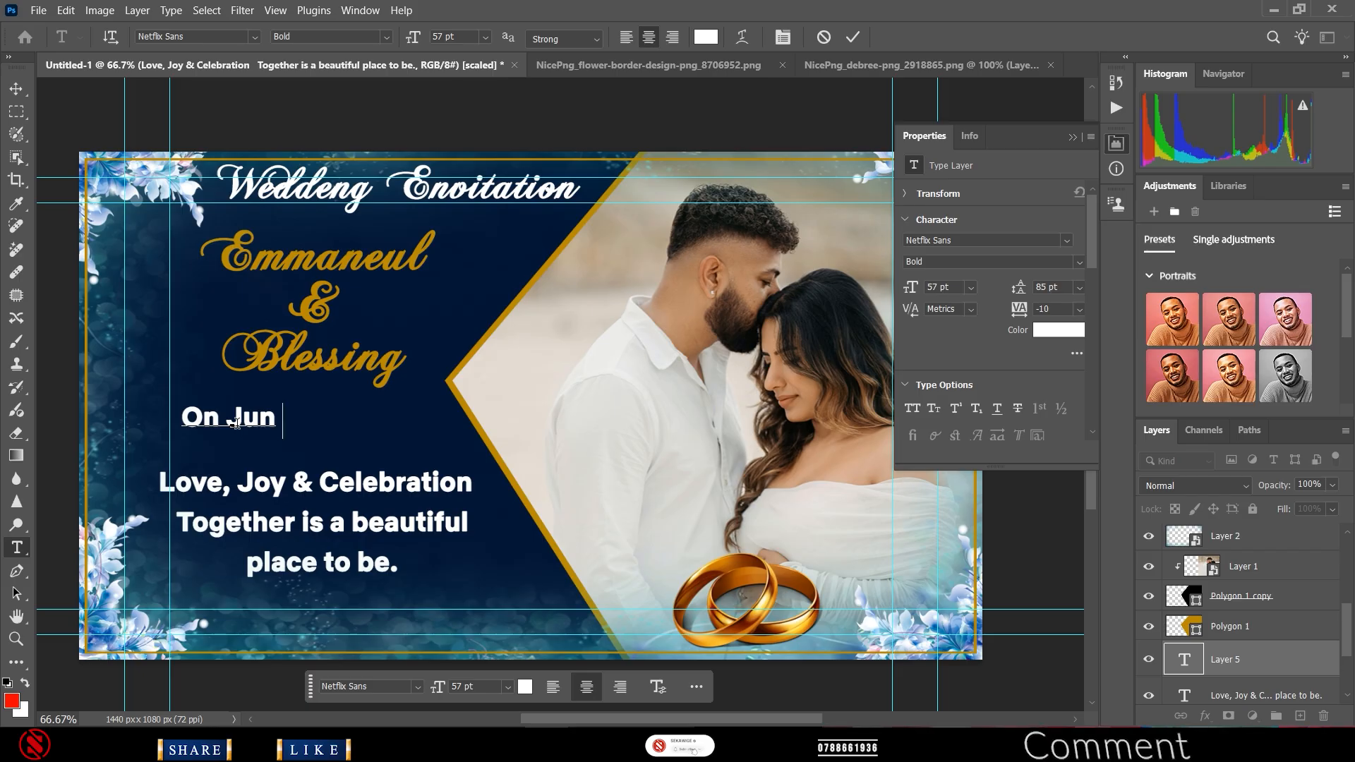
pyautogui.write(' 20')
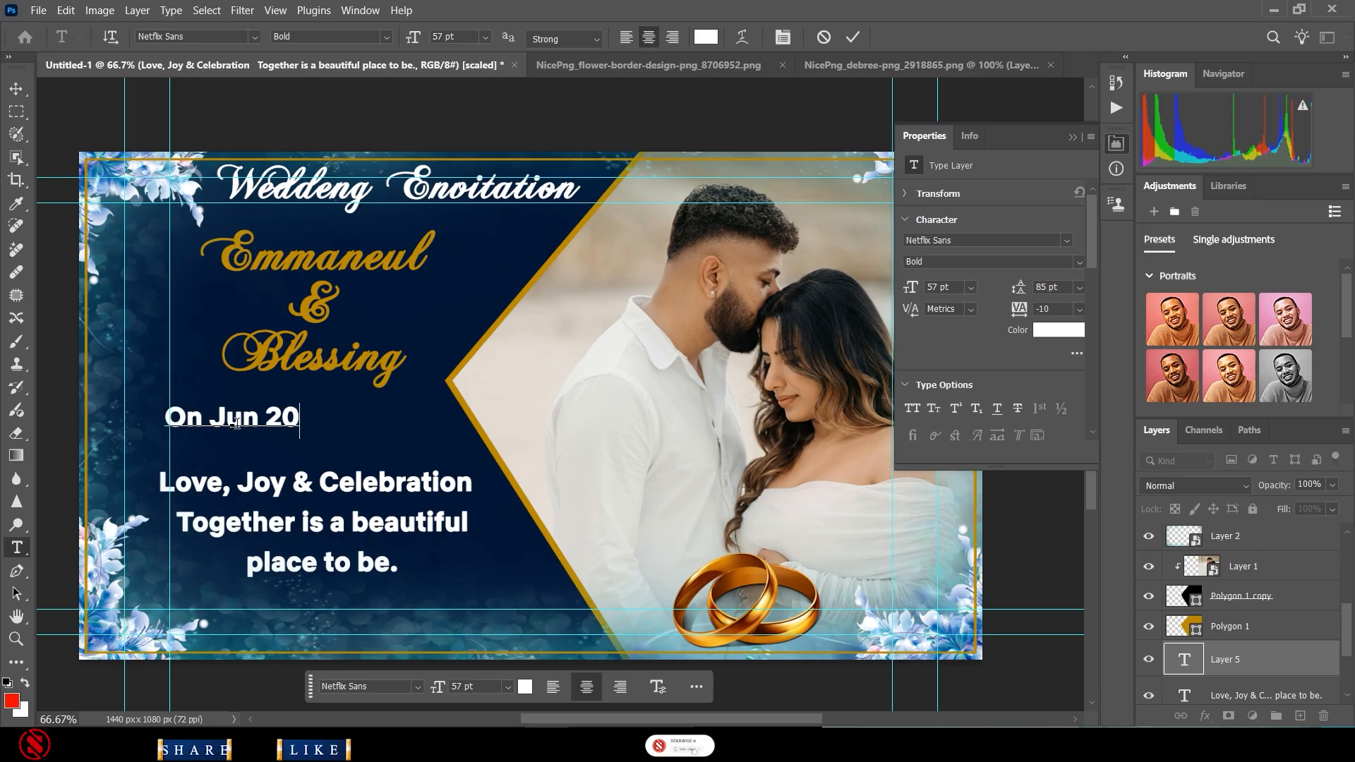
pyautogui.write('th')
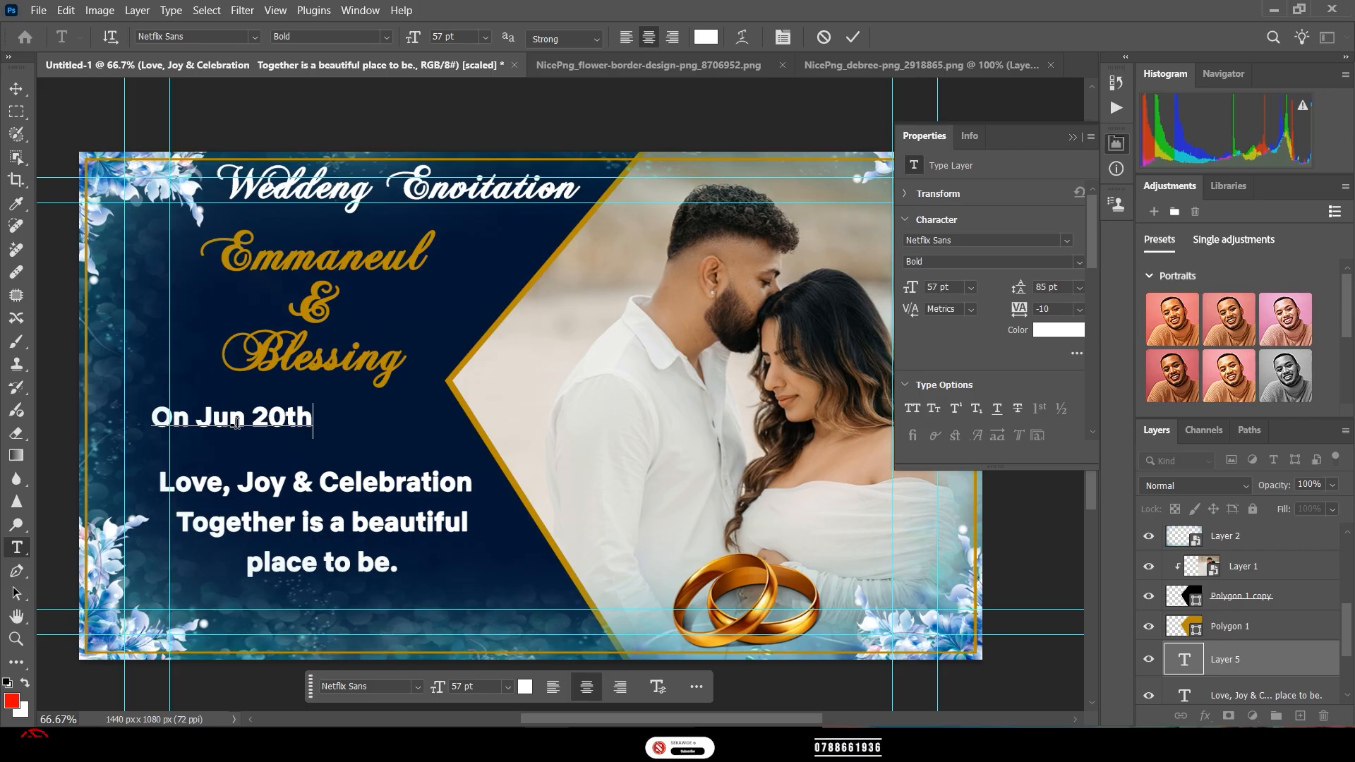
pyautogui.write(',')
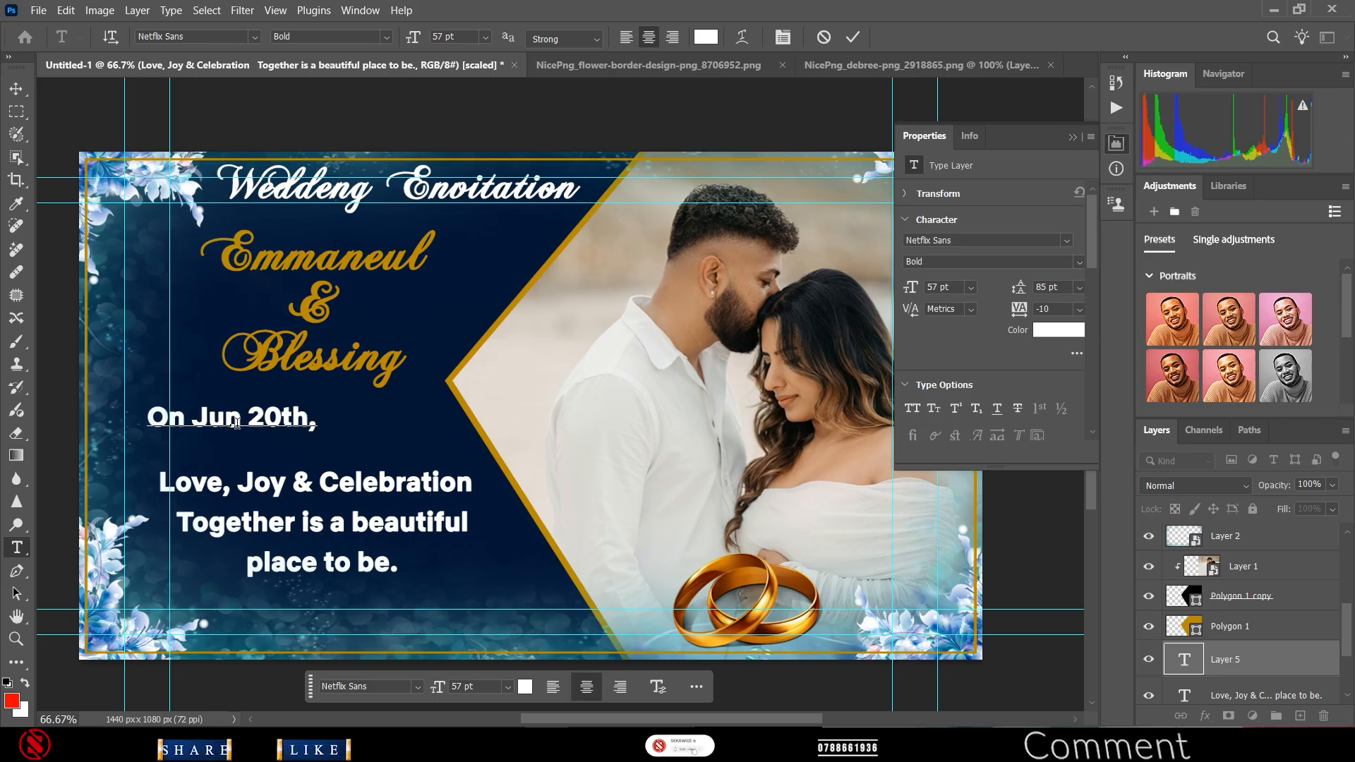
pyautogui.write('202')
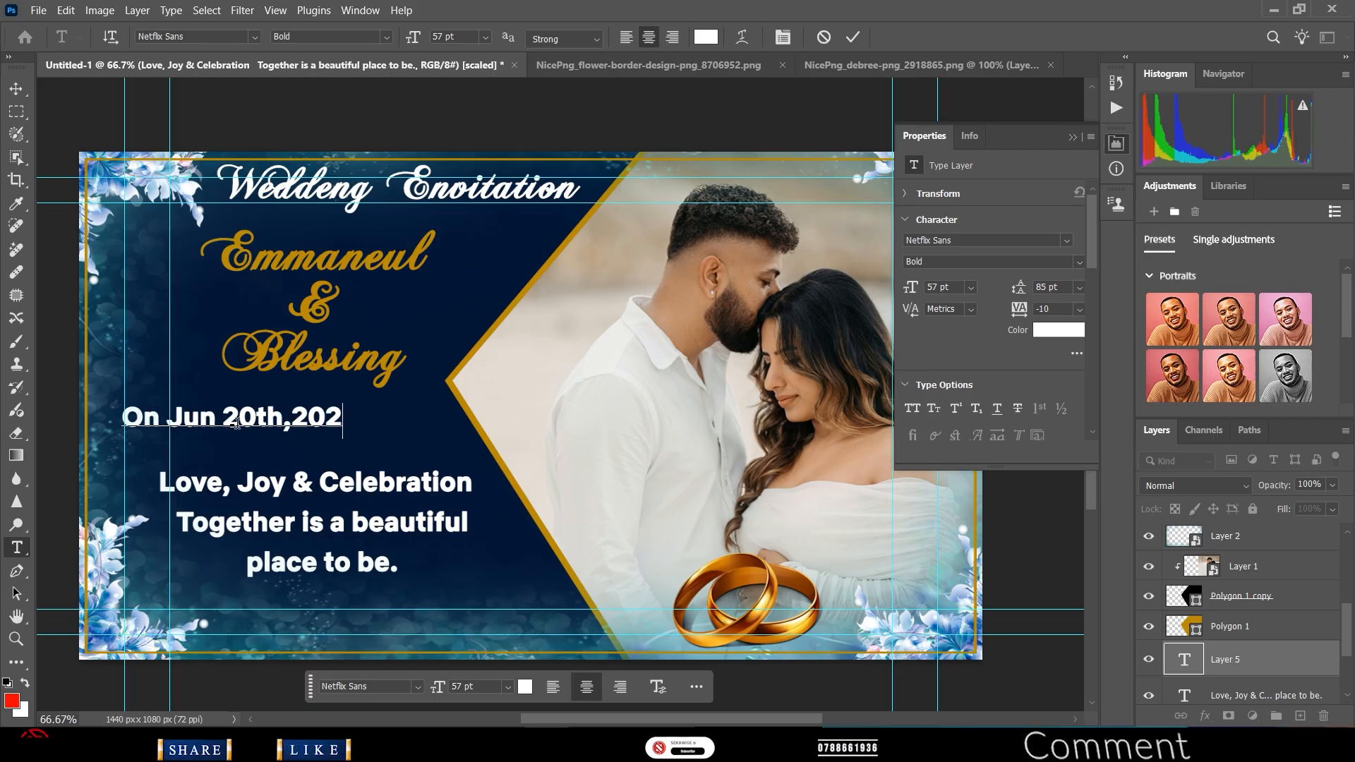
pyautogui.write('6')
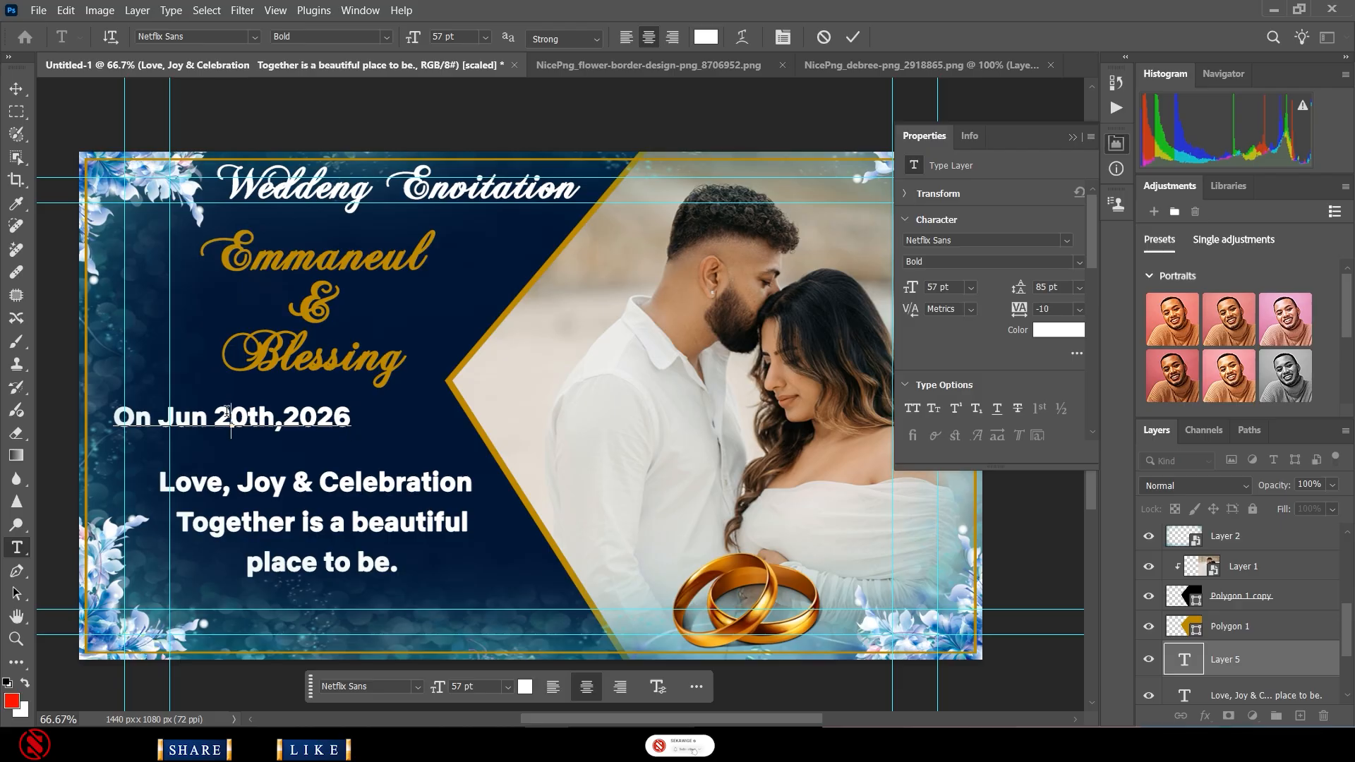
pyautogui.tripleClick(226, 413)
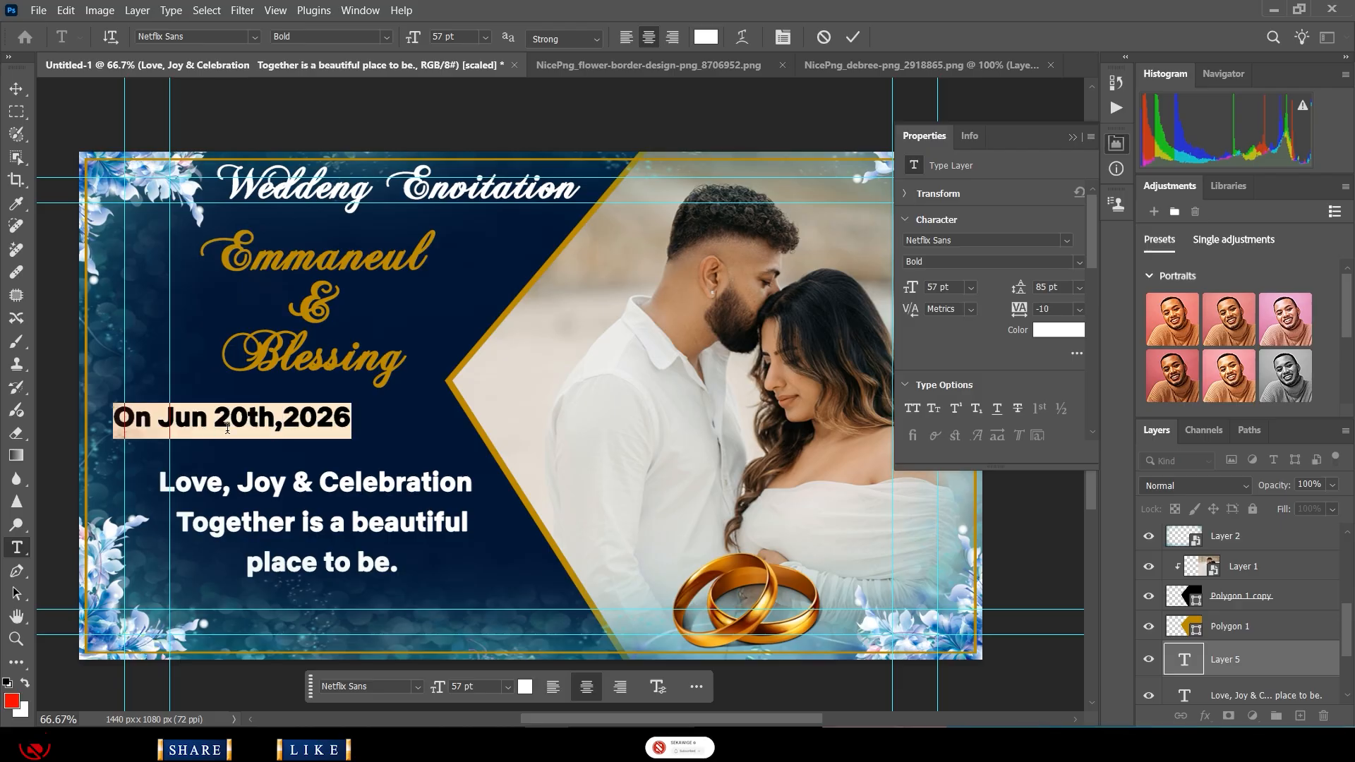
# - Make the 'th' after 20 in the date line superscript
pyautogui.click(278, 424)
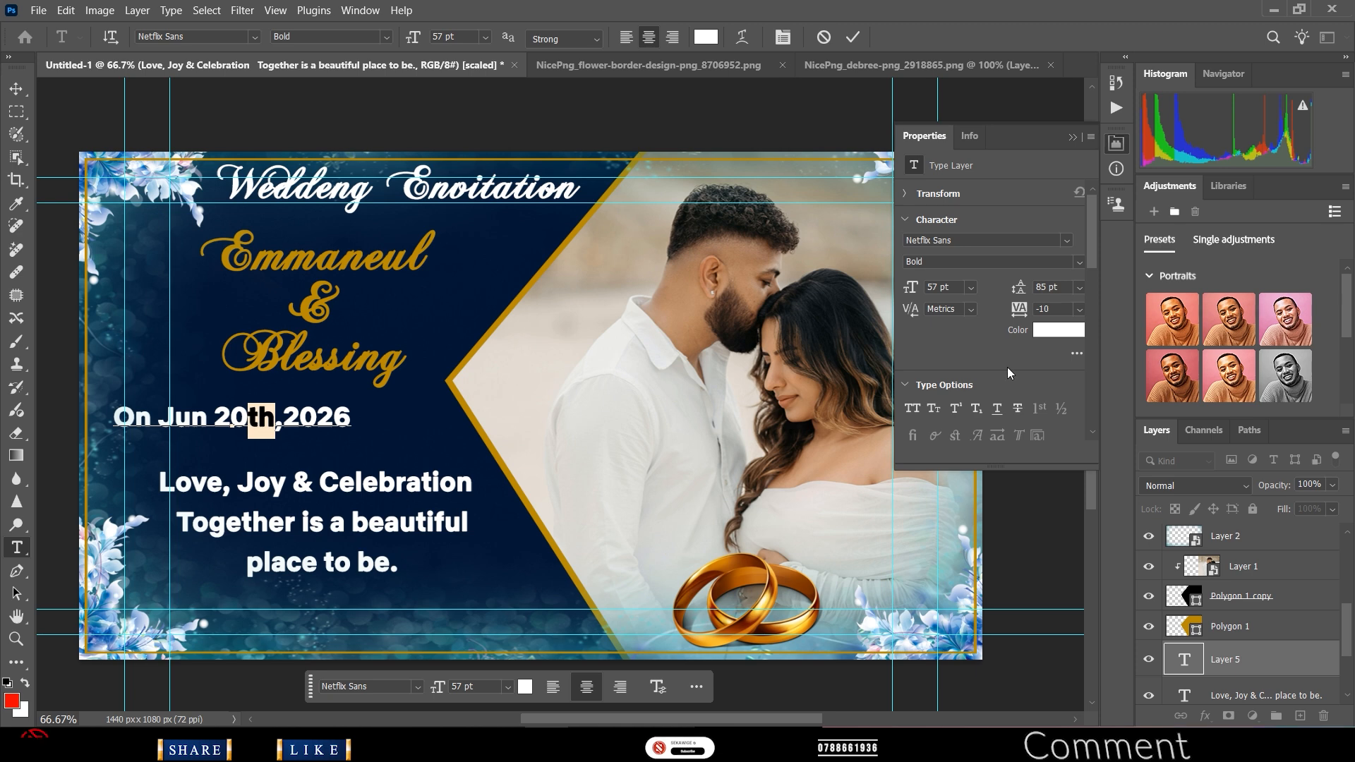
pyautogui.click(955, 410)
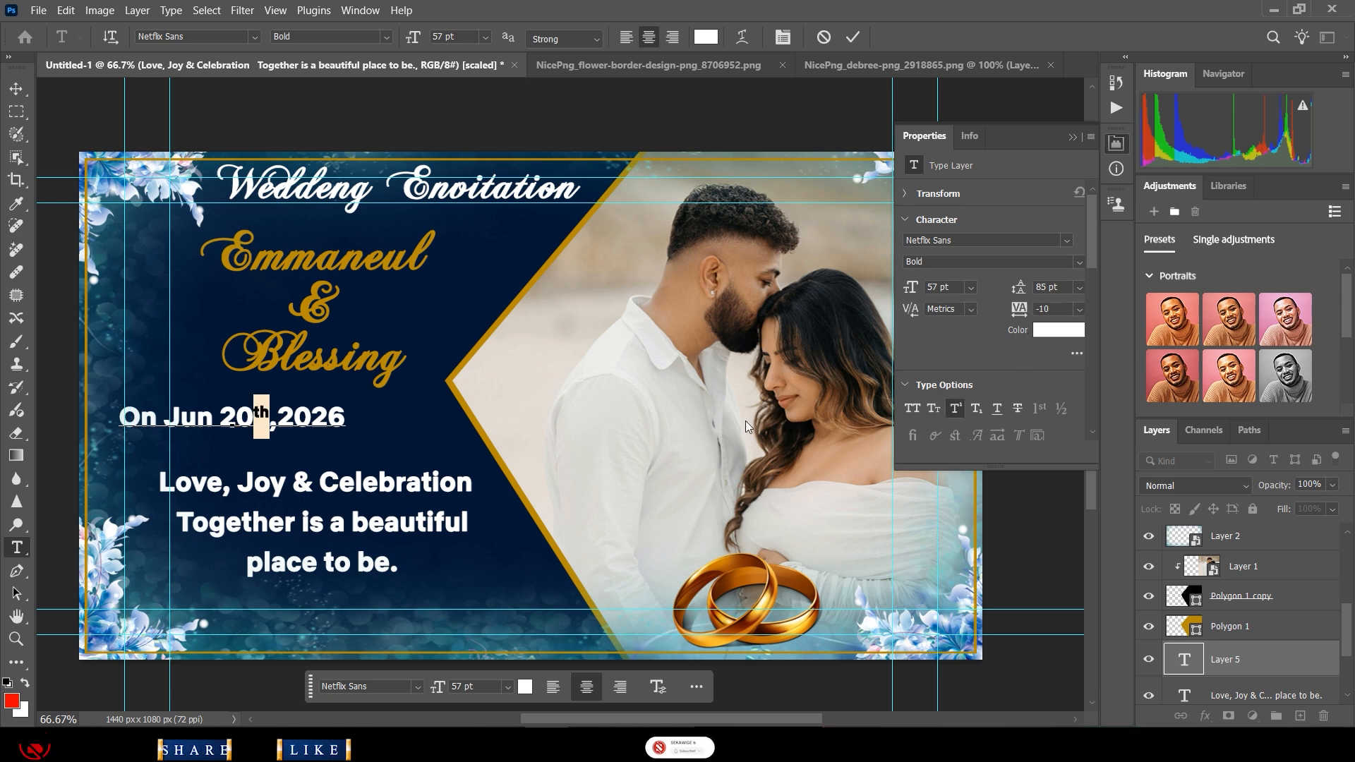
pyautogui.tripleClick(204, 418)
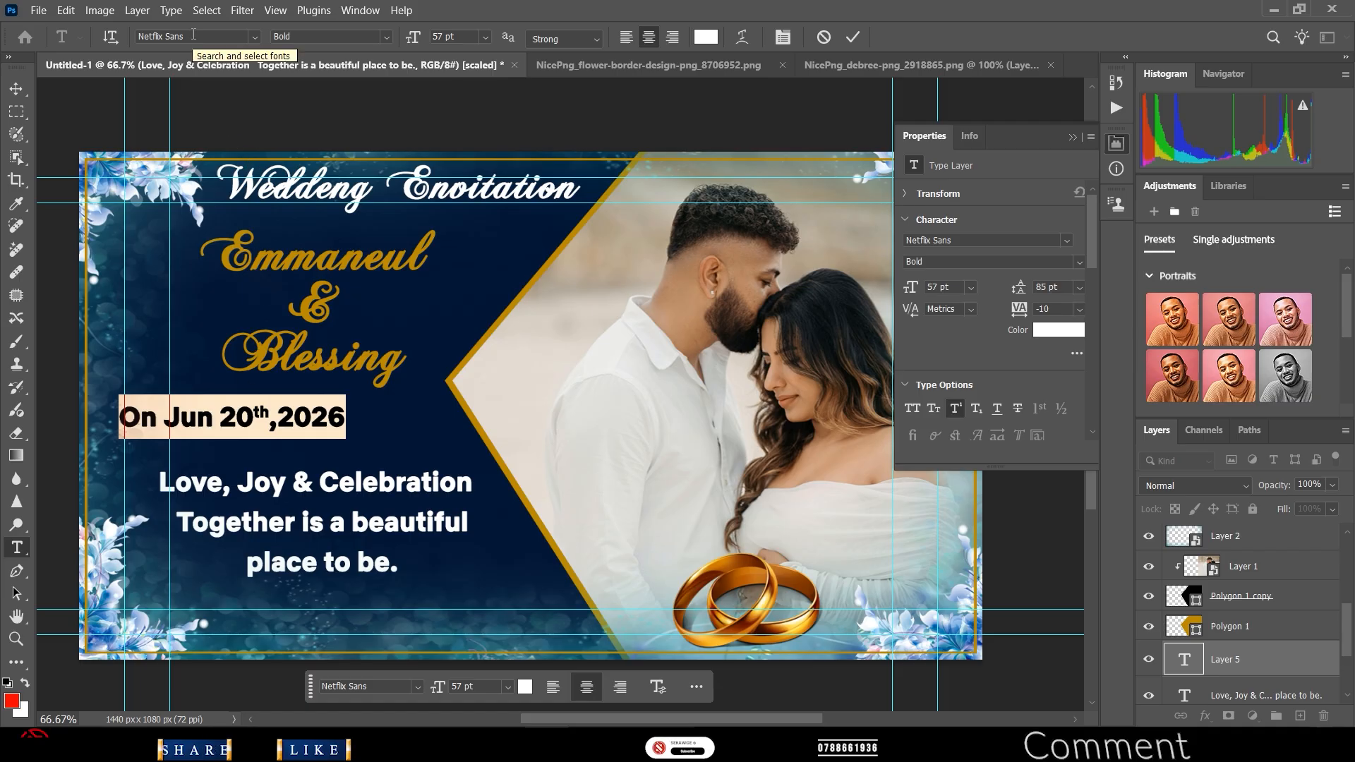
# - Preview Chopin Script on 'On Jun 20th,2026', then keep it in Netflix Sans Bold and commit
pyautogui.click(388, 37)
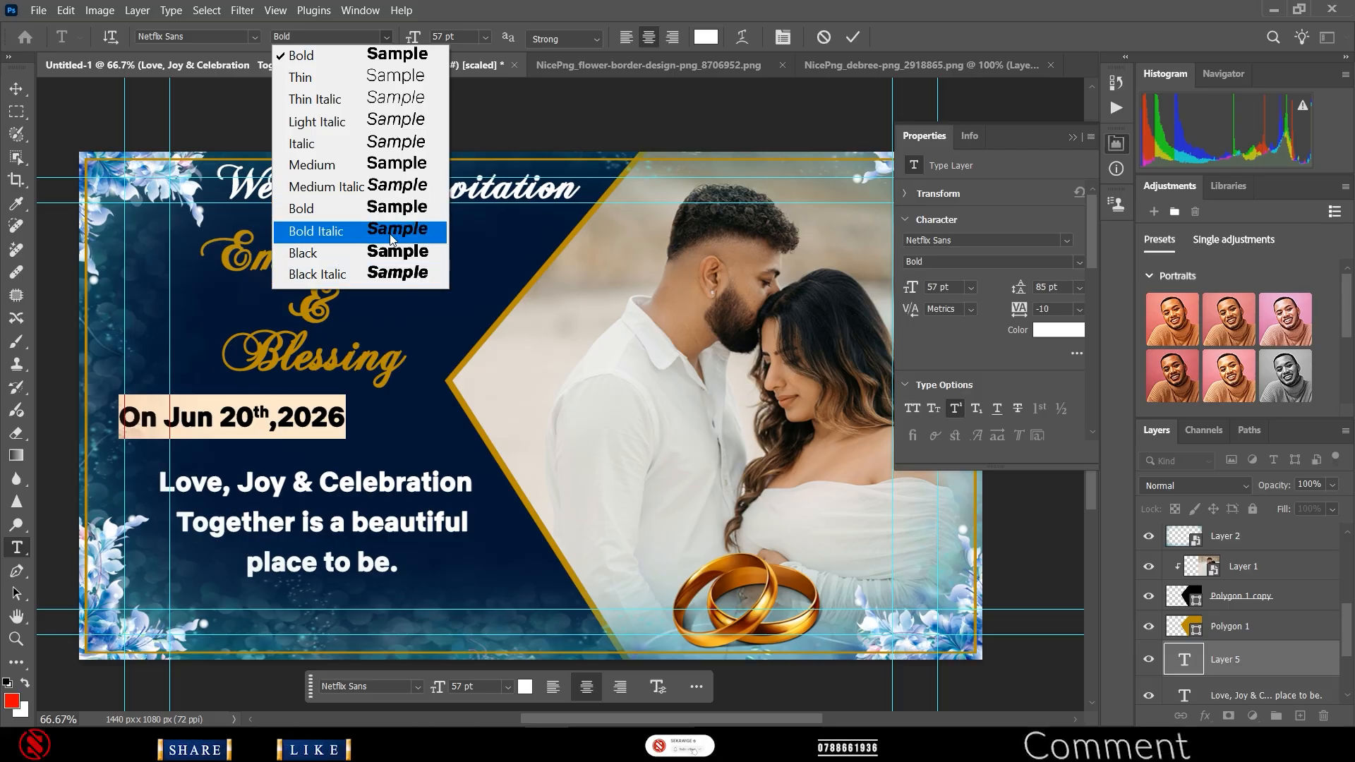
pyautogui.click(398, 210)
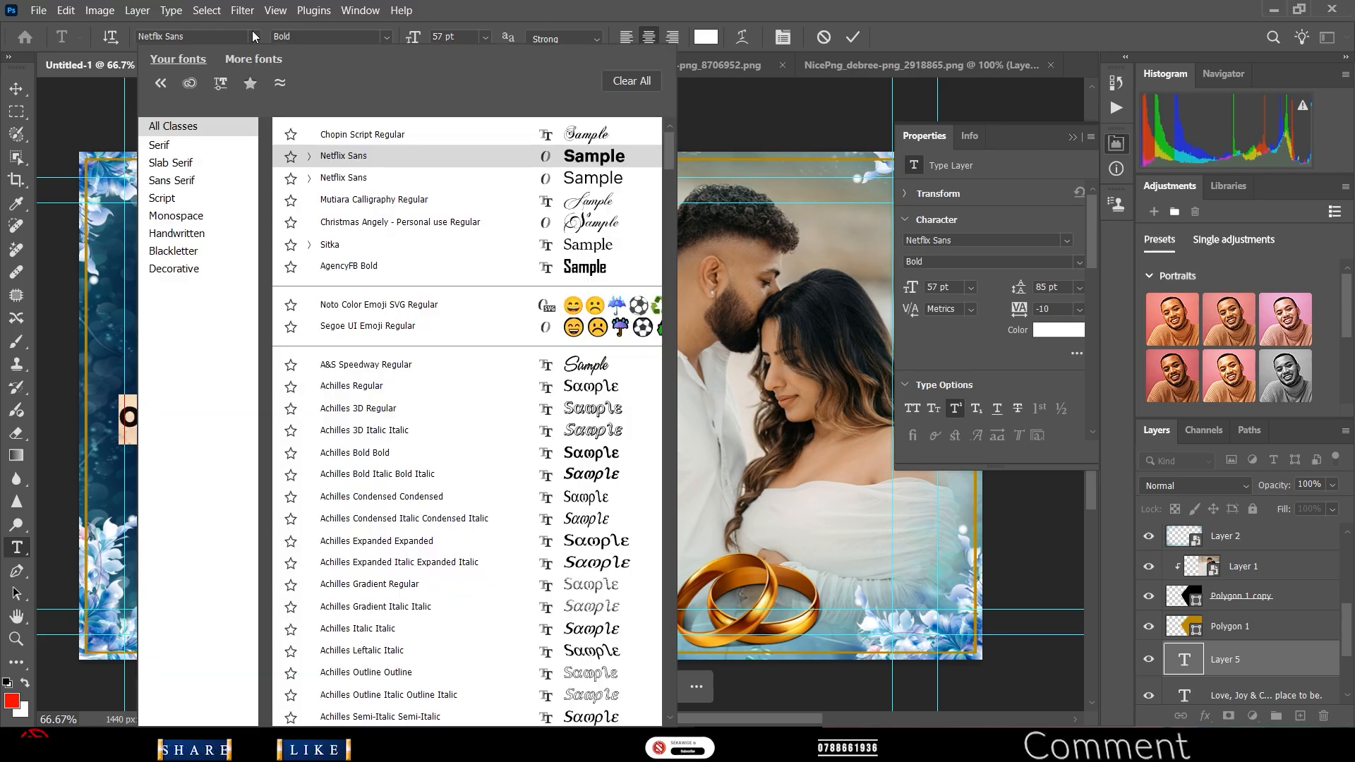
pyautogui.click(254, 36)
pyautogui.click(252, 31)
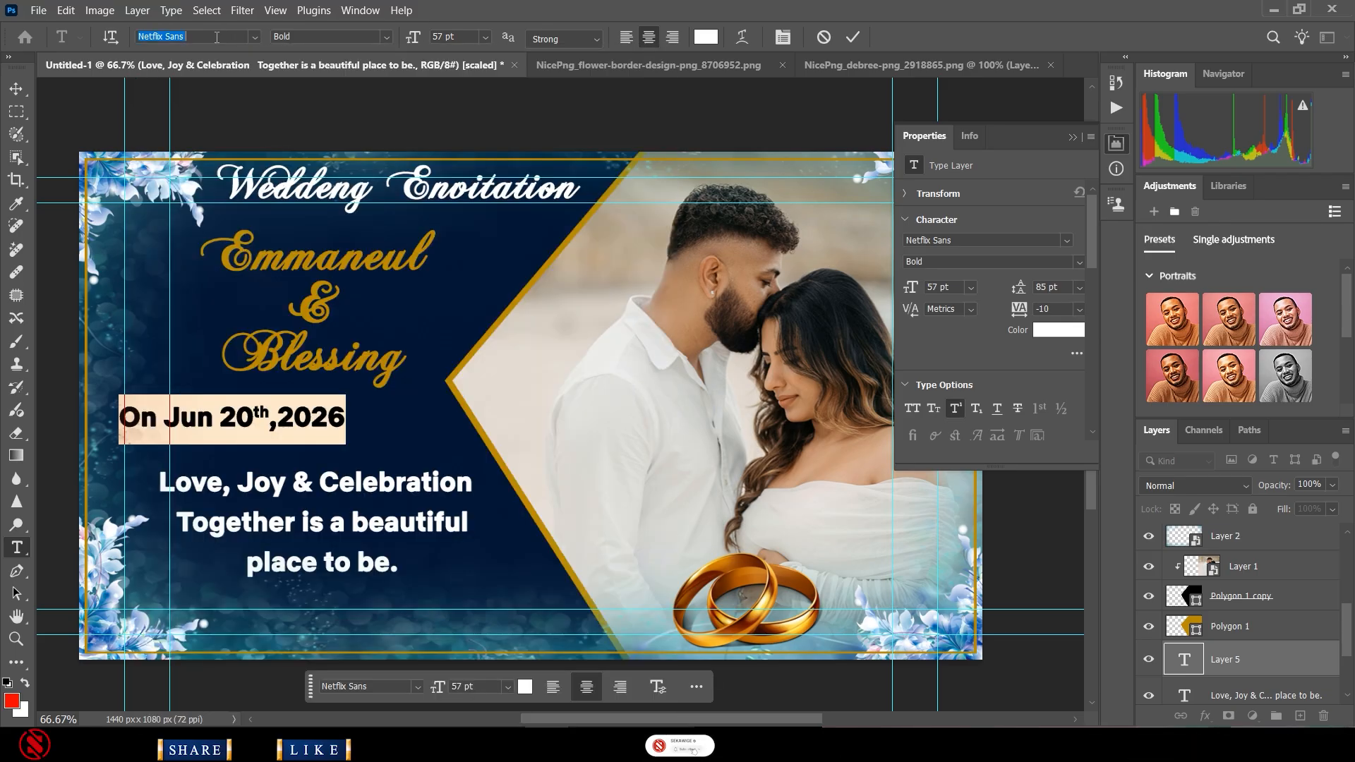
pyautogui.press('Up')
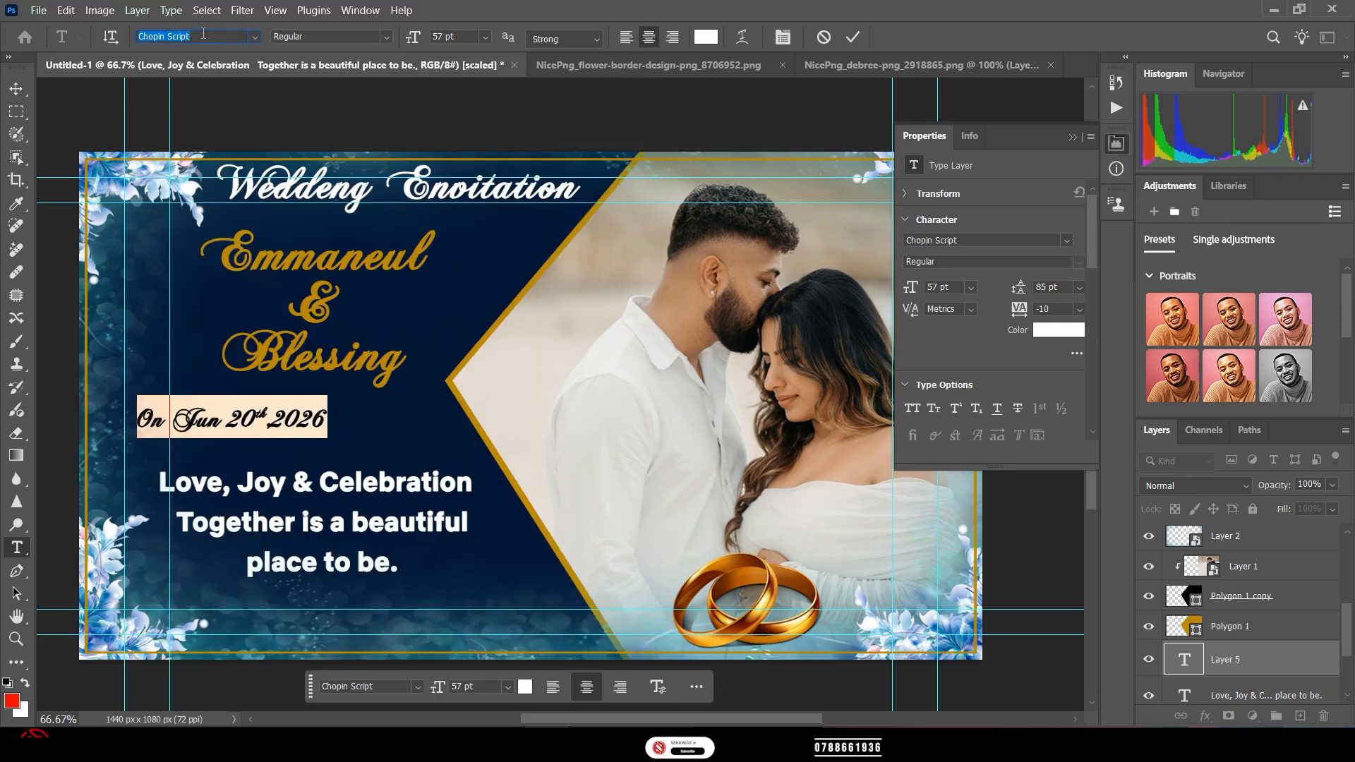
pyautogui.press('Down')
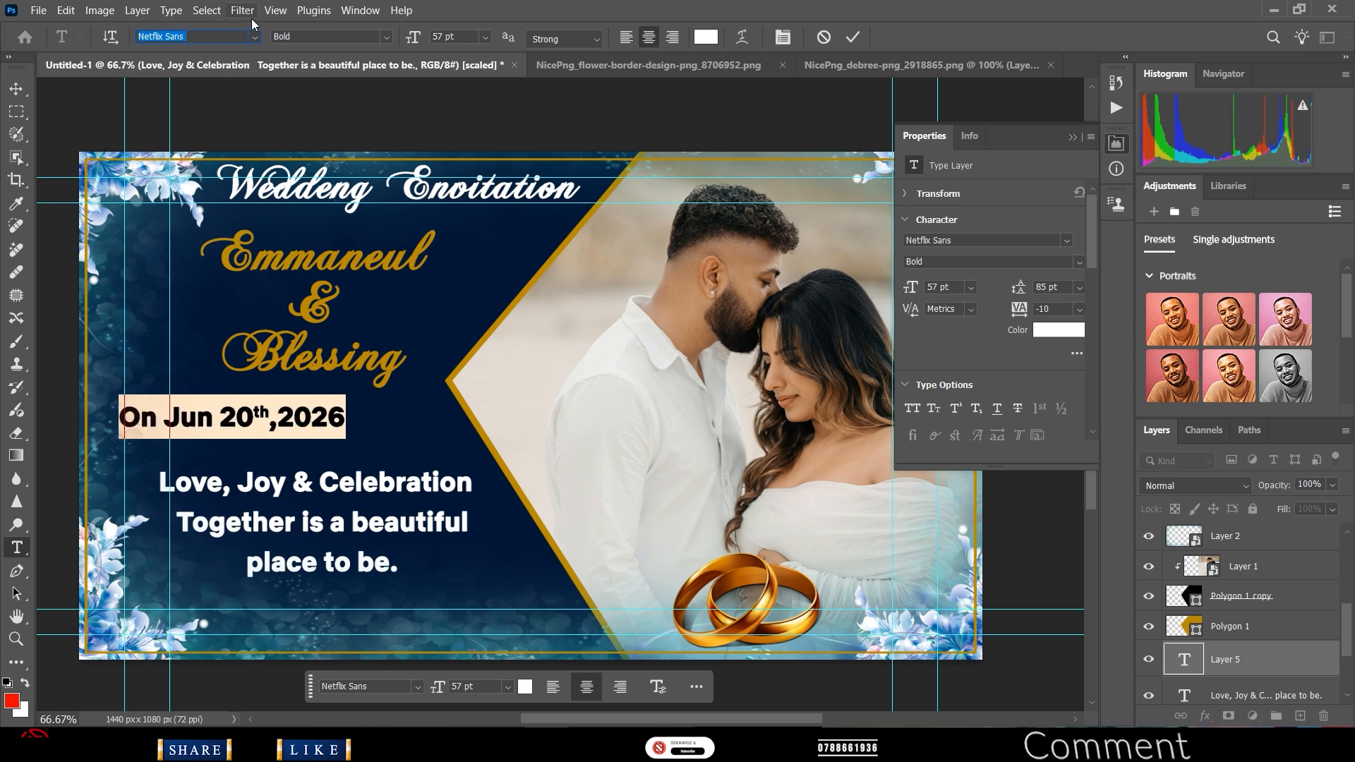
pyautogui.click(852, 40)
pyautogui.press('v')
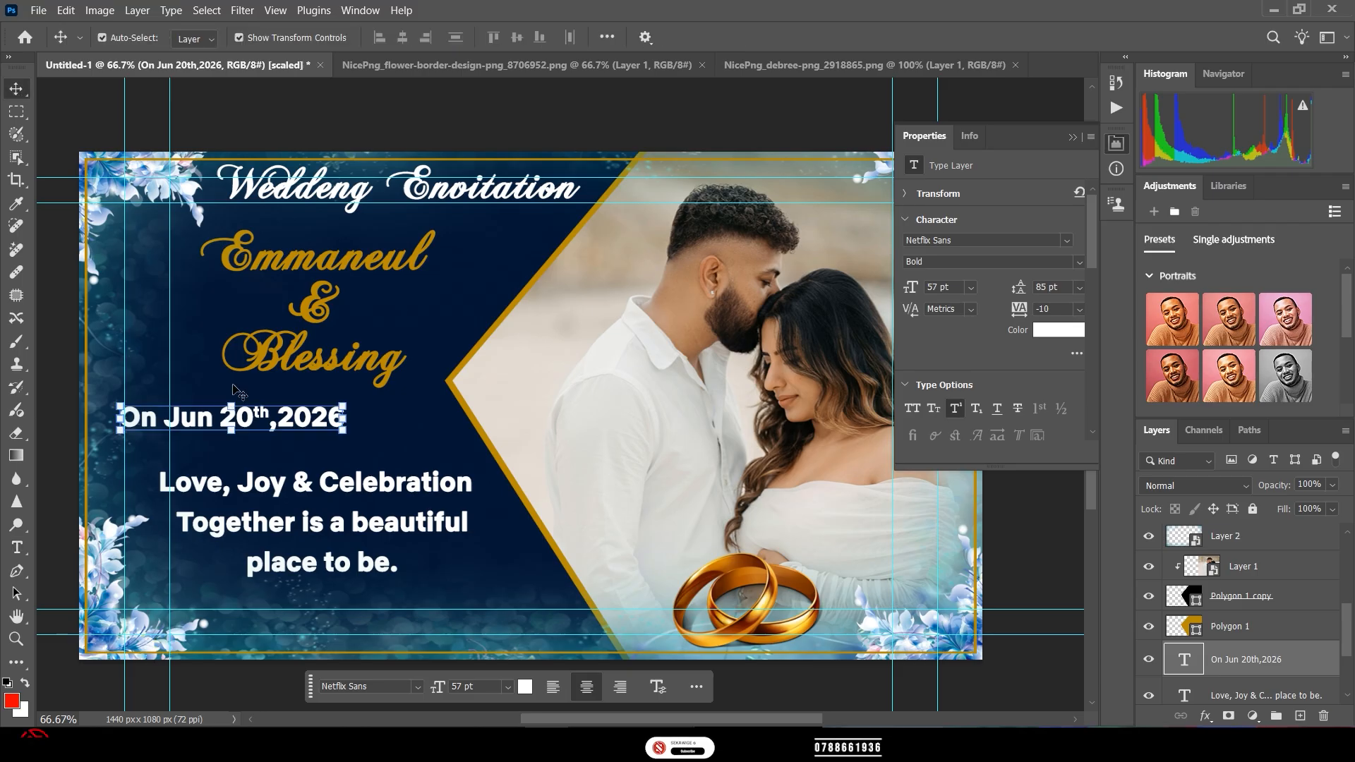
pyautogui.moveTo(240, 421); pyautogui.dragTo(329, 421)
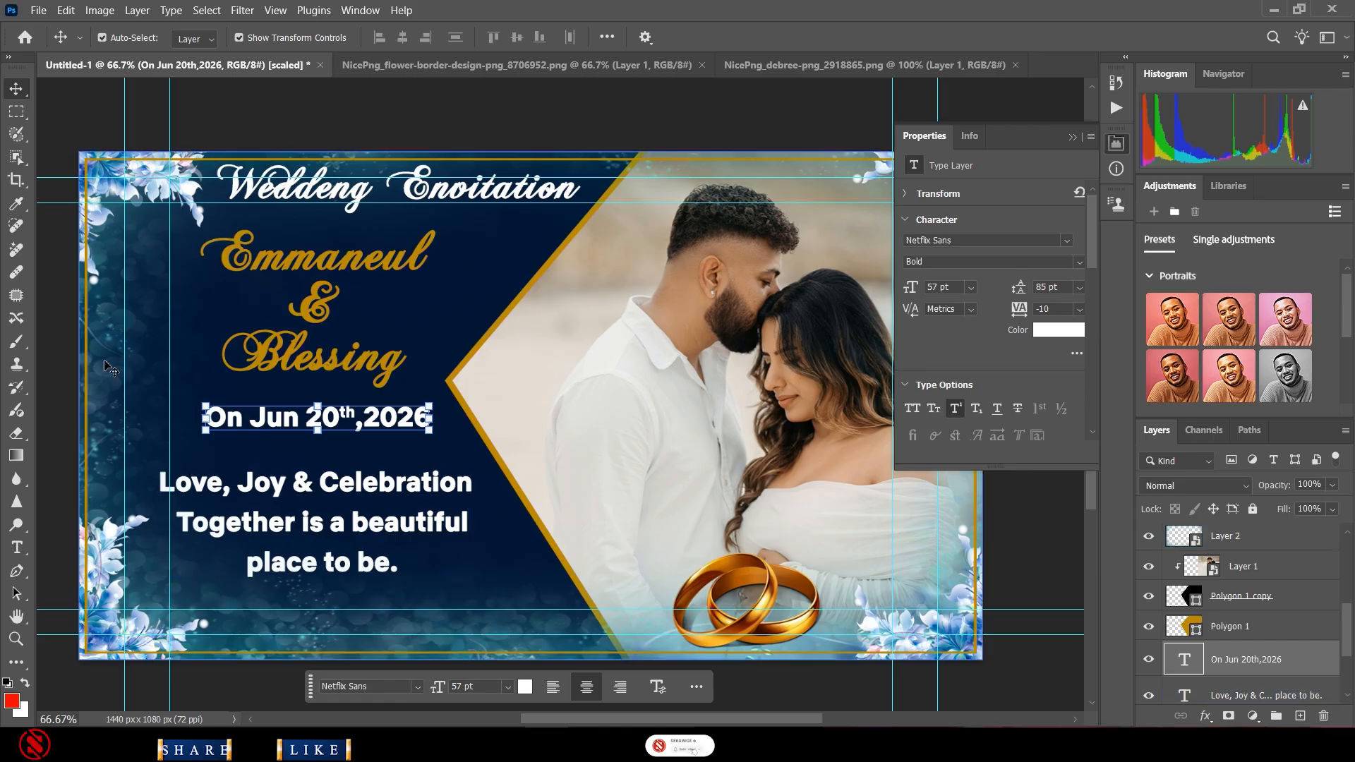
pyautogui.click(17, 547)
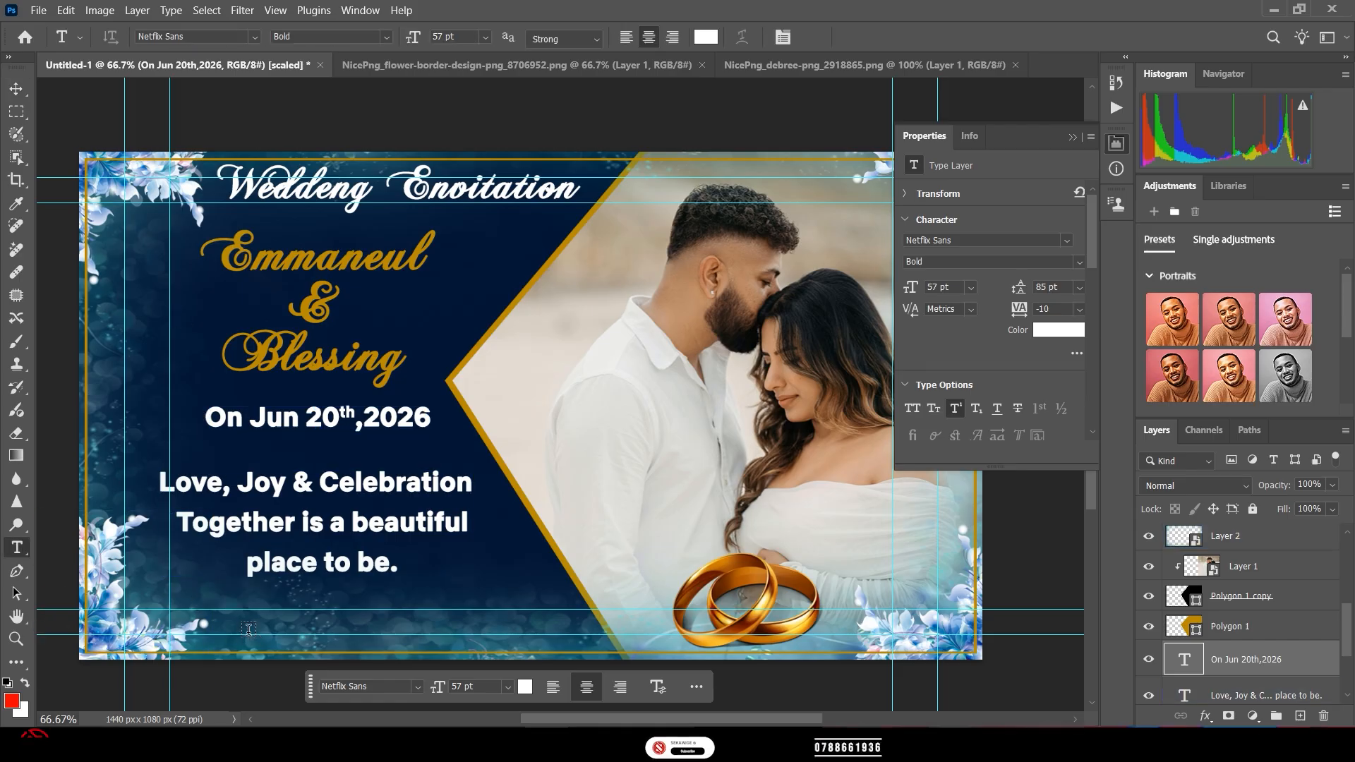
pyautogui.click(249, 625)
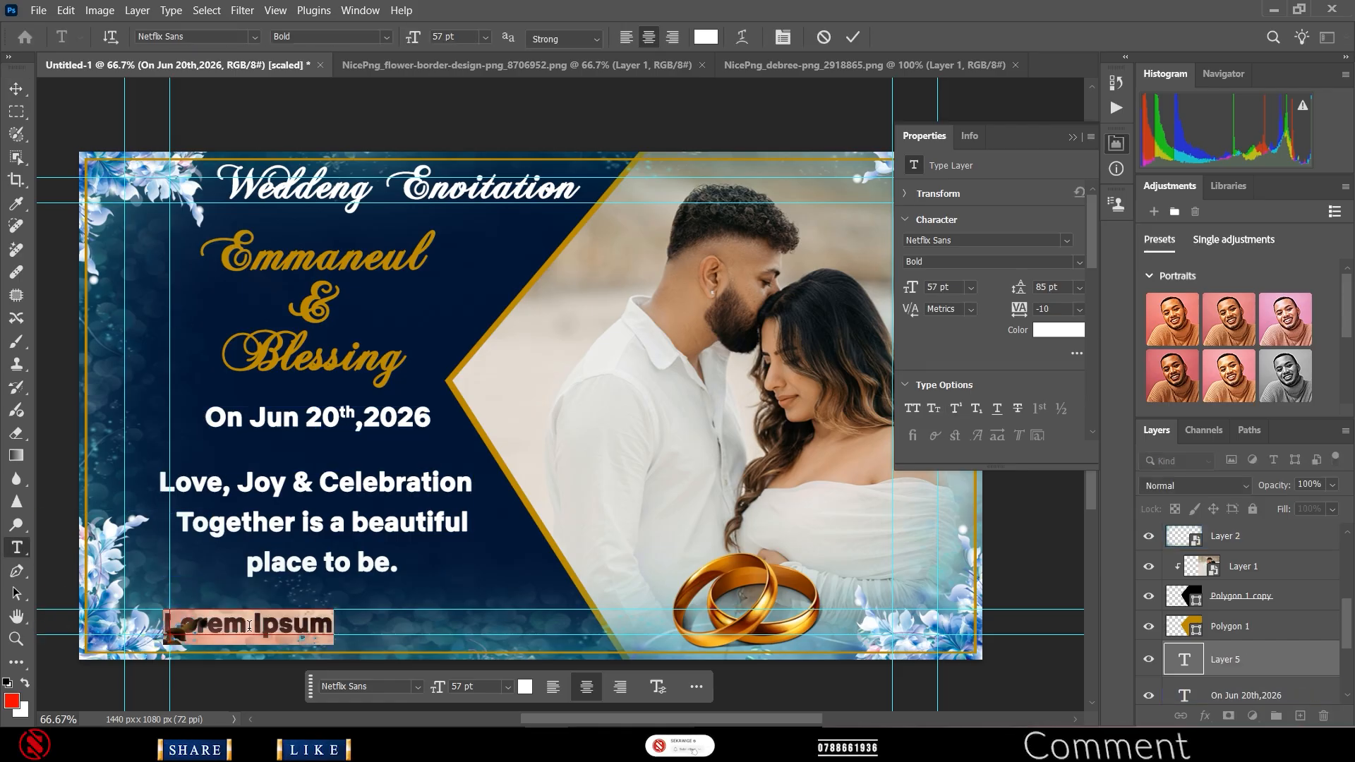
pyautogui.write('We')
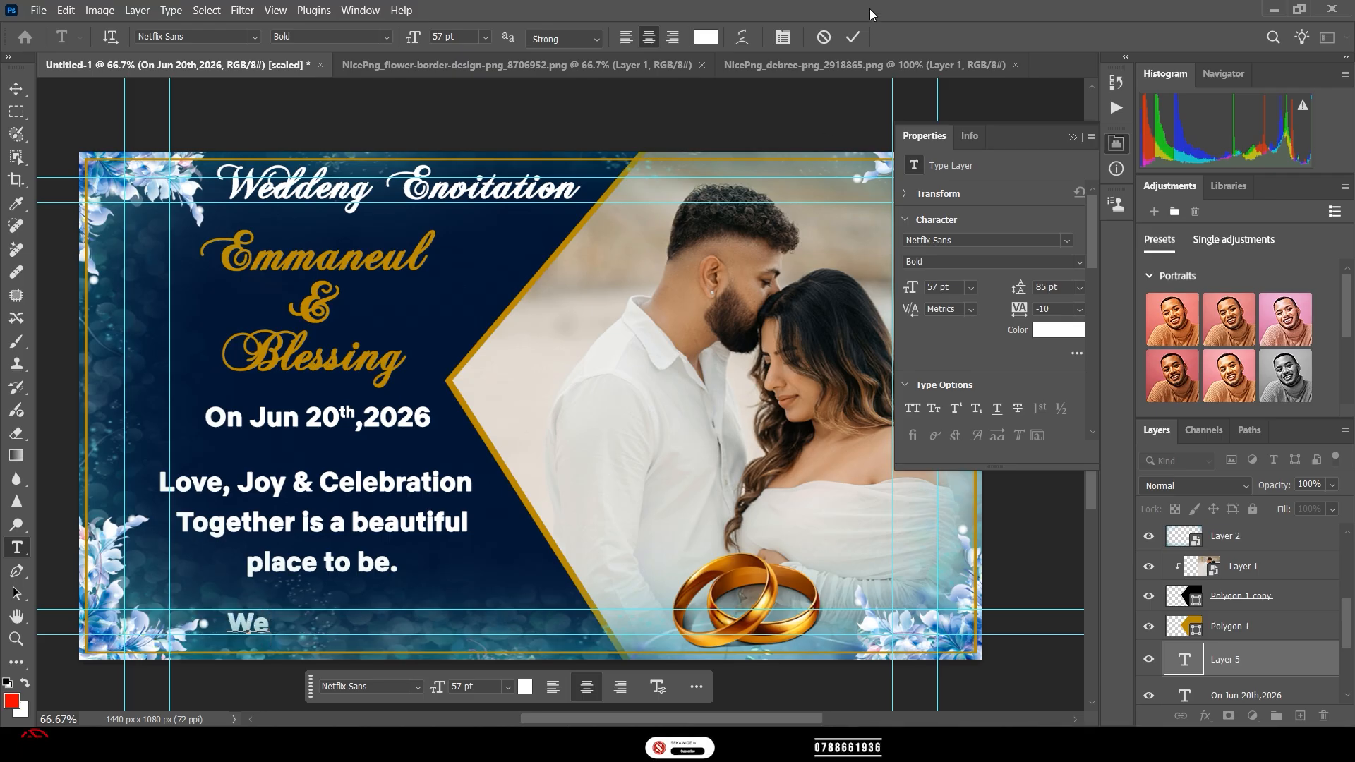
pyautogui.click(821, 39)
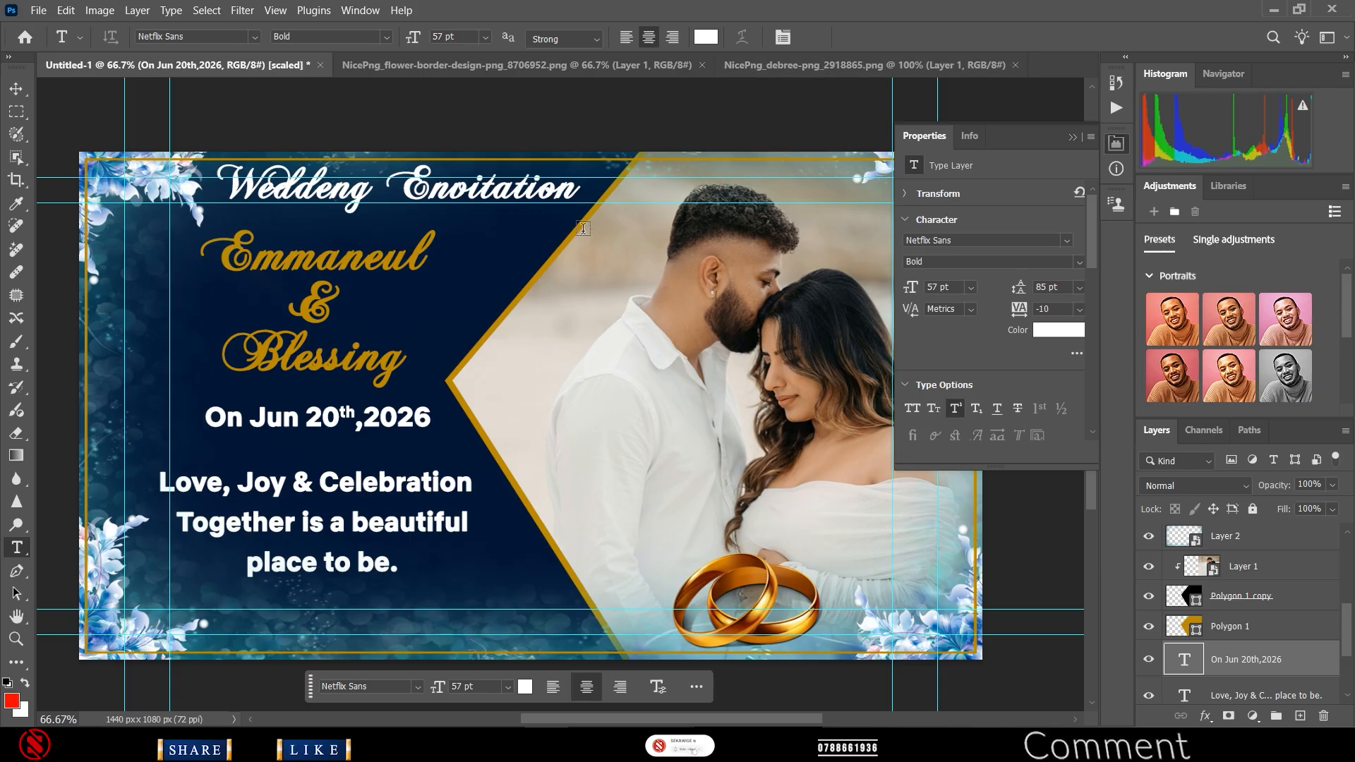
pyautogui.click(324, 529)
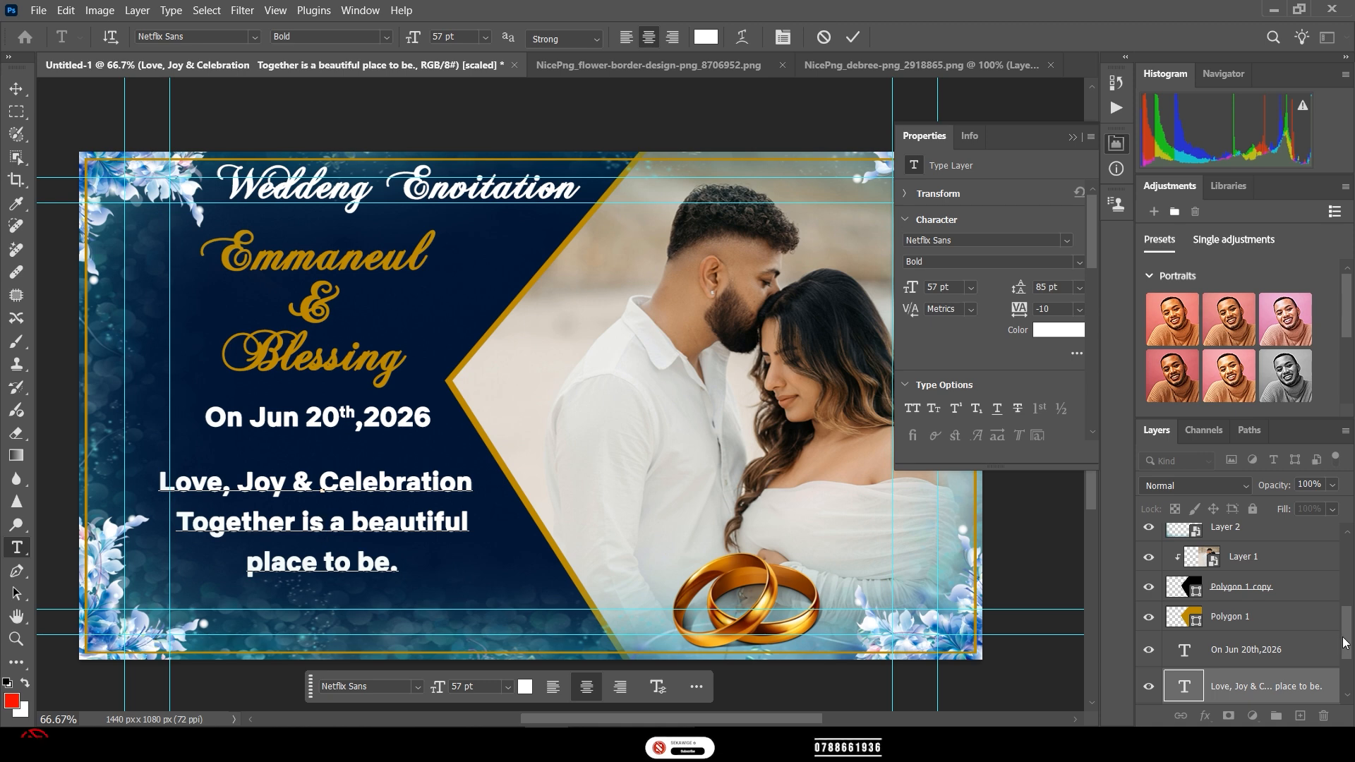
# - Commit the edit to the tagline paragraph
pyautogui.scroll(-3, 1334, 681)
pyautogui.scroll(-1, 1334, 688)
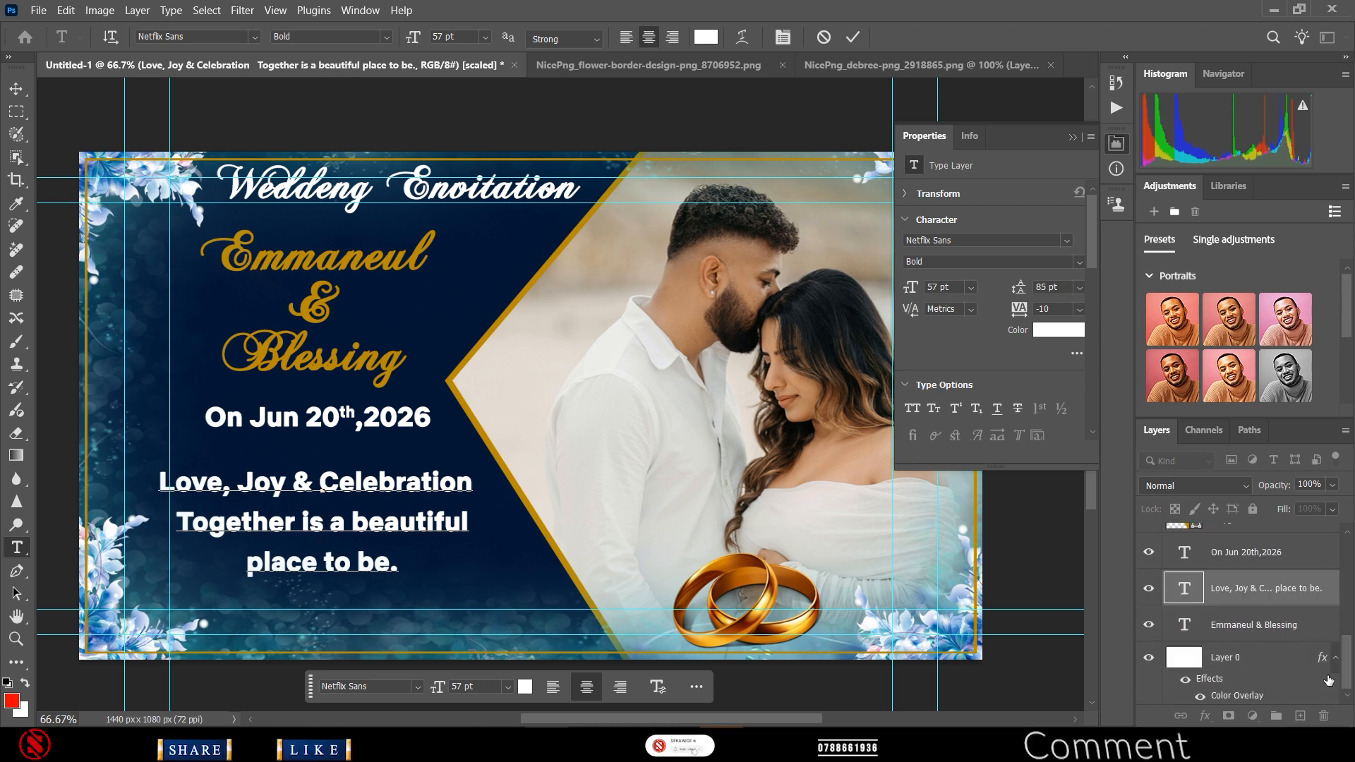
pyautogui.press('ctrl')
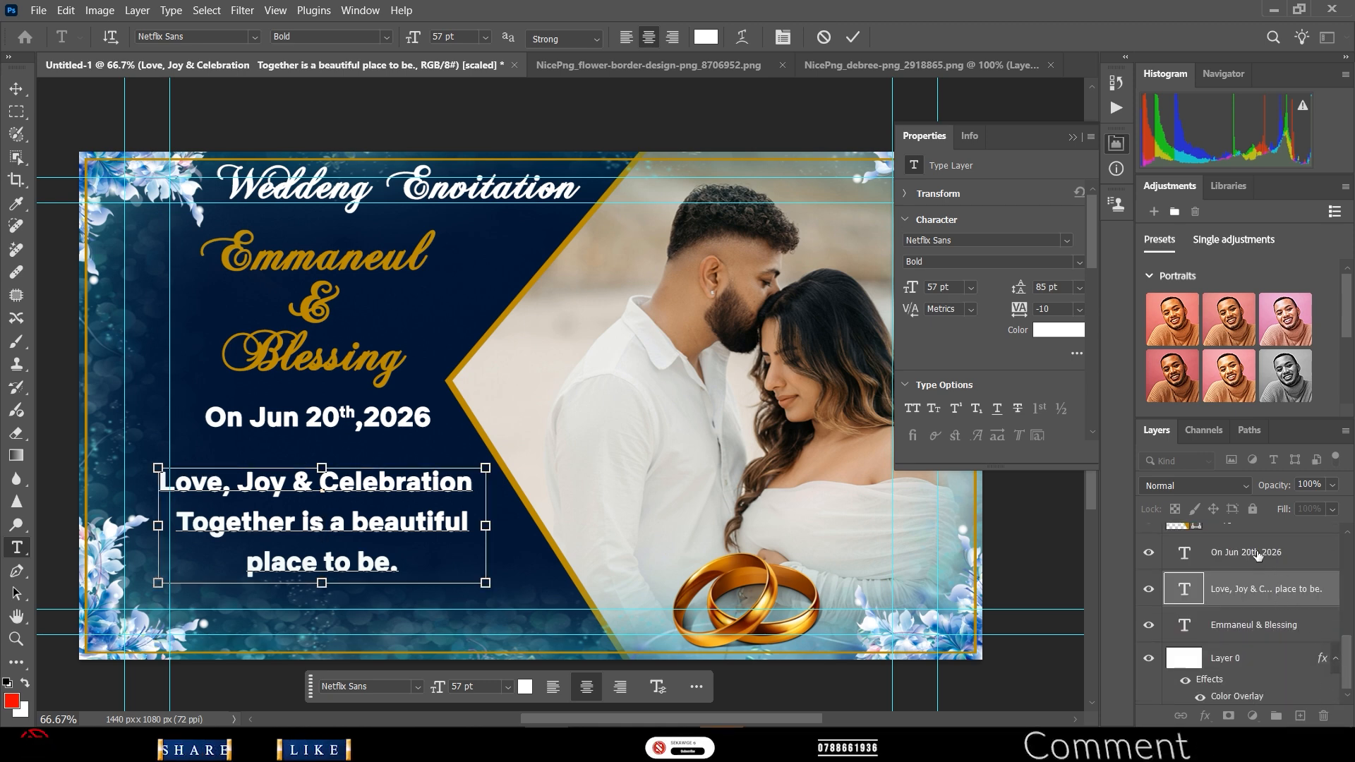
pyautogui.hotkey('ctrl', 'Return')
# - Type 'Welcome' on a new line below the tagline and commit it
pyautogui.click(297, 619)
pyautogui.write('W')
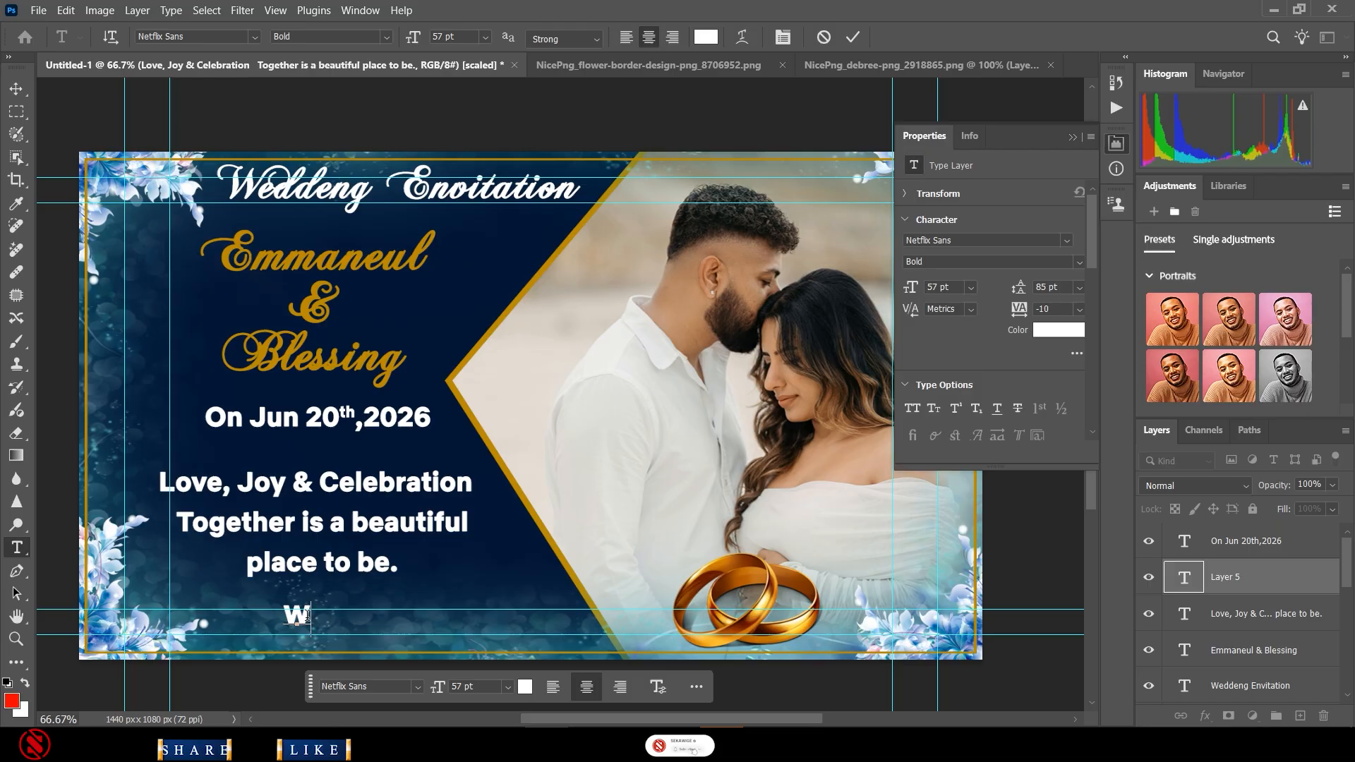
pyautogui.write('el')
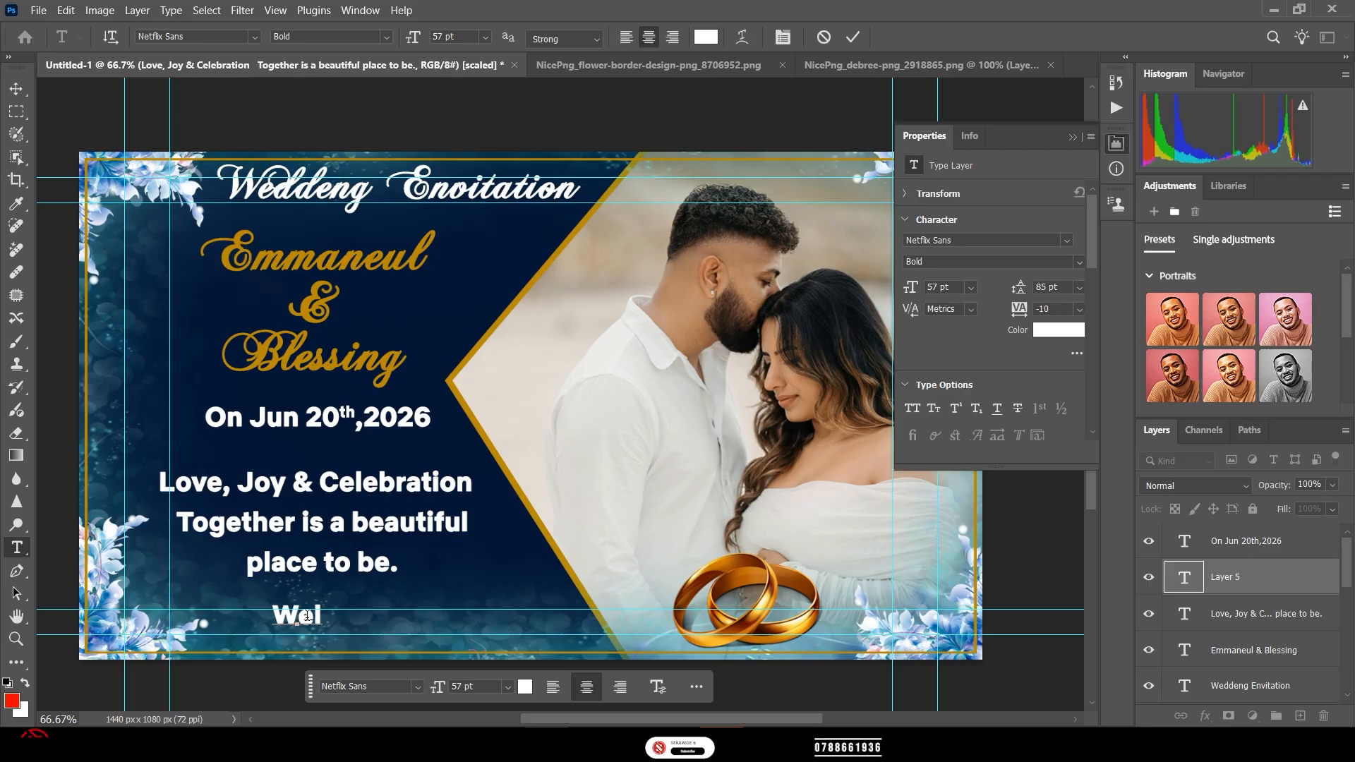
pyautogui.write('come')
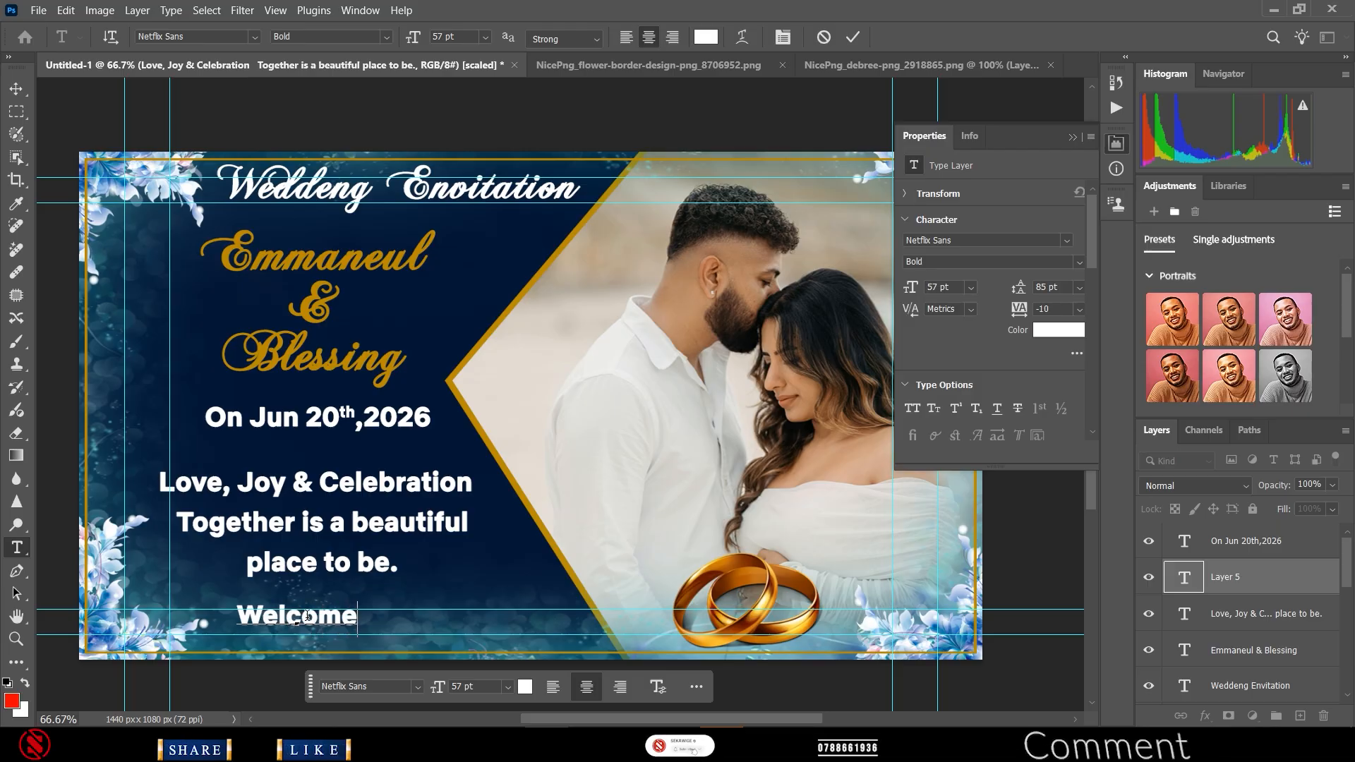
pyautogui.click(853, 36)
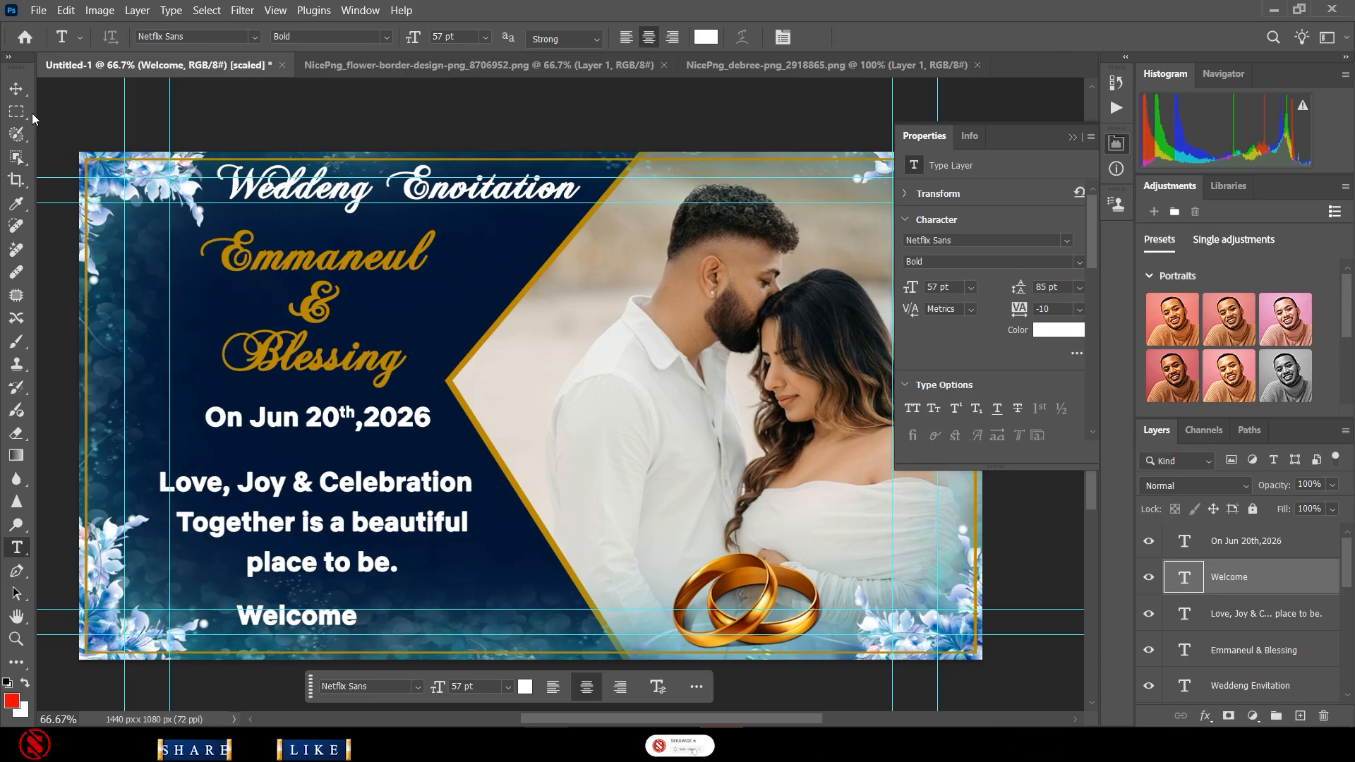
pyautogui.click(16, 86)
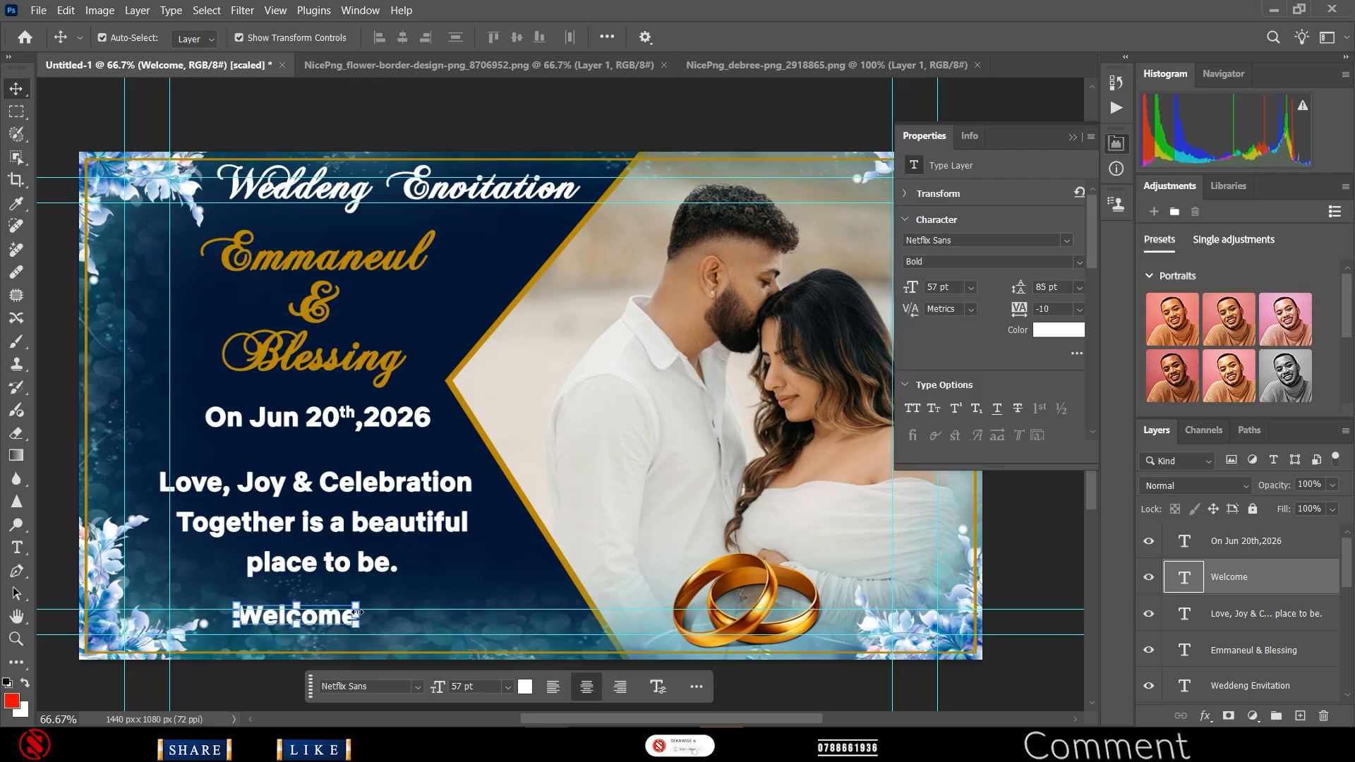
# - Enlarge the Welcome text to about 195% and shift it slightly down
pyautogui.moveTo(357, 606); pyautogui.dragTo(478, 584)
pyautogui.moveTo(369, 617); pyautogui.dragTo(368, 625)
pyautogui.click(308, 344)
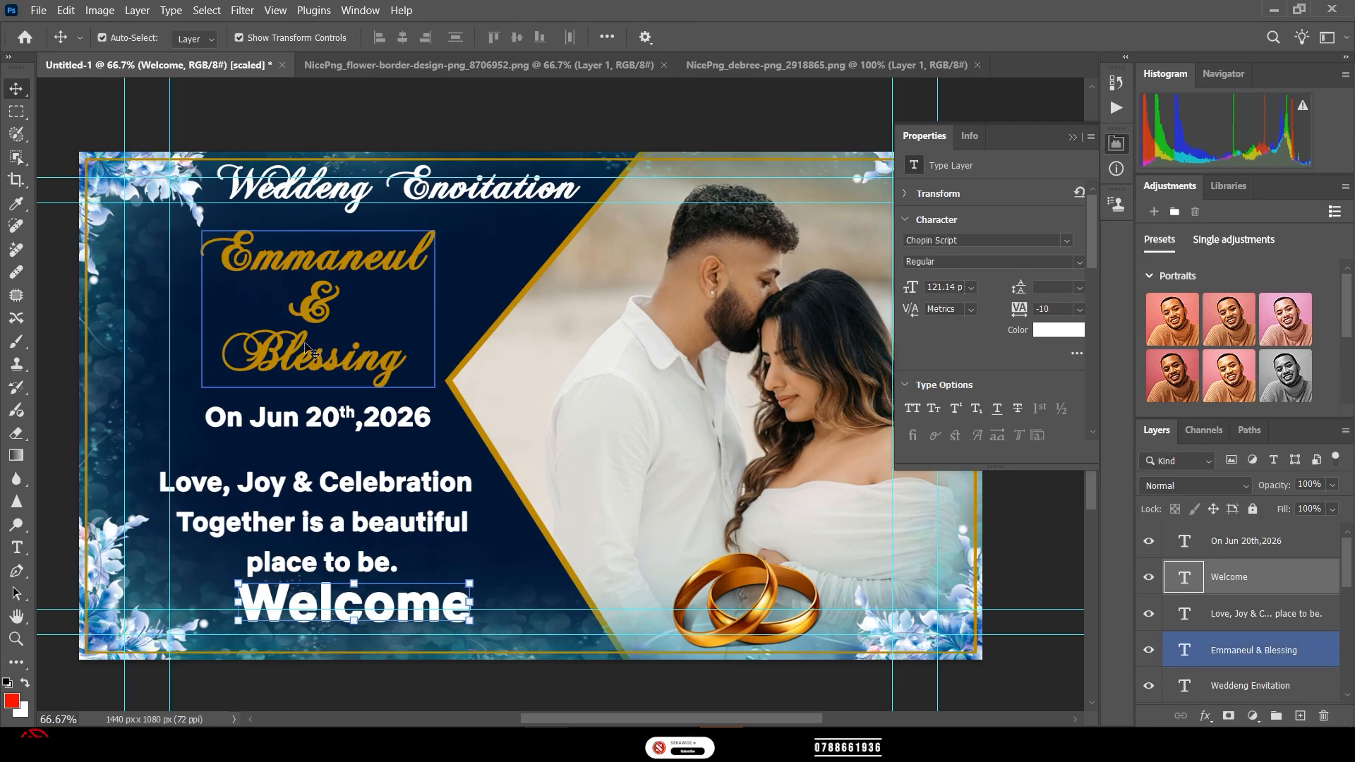
# - Shrink 'Emmaneul & Blessing' to about 84%, shift it right, and move the date up beneath it
pyautogui.doubleClick(308, 345)
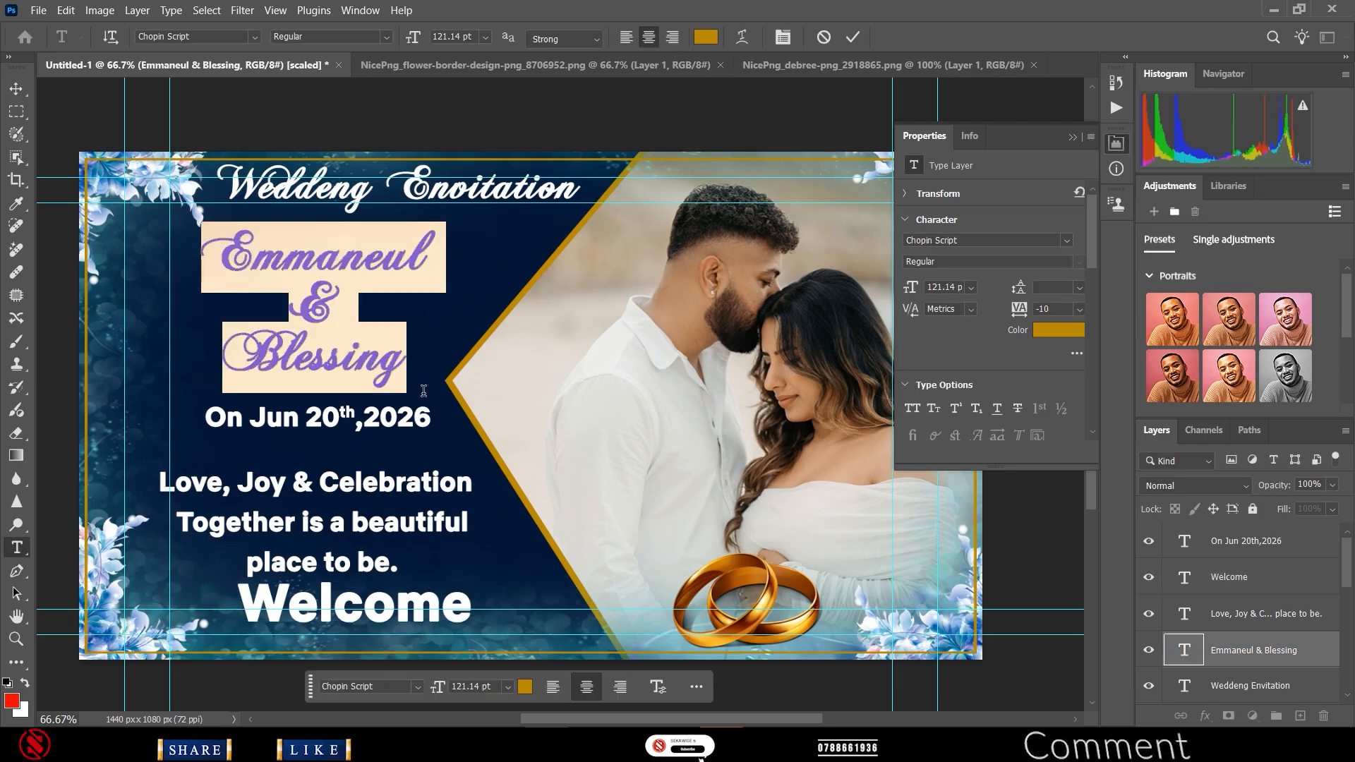
pyautogui.click(853, 37)
pyautogui.press('v')
pyautogui.moveTo(436, 386); pyautogui.dragTo(400, 366)
pyautogui.moveTo(291, 300); pyautogui.dragTo(327, 292)
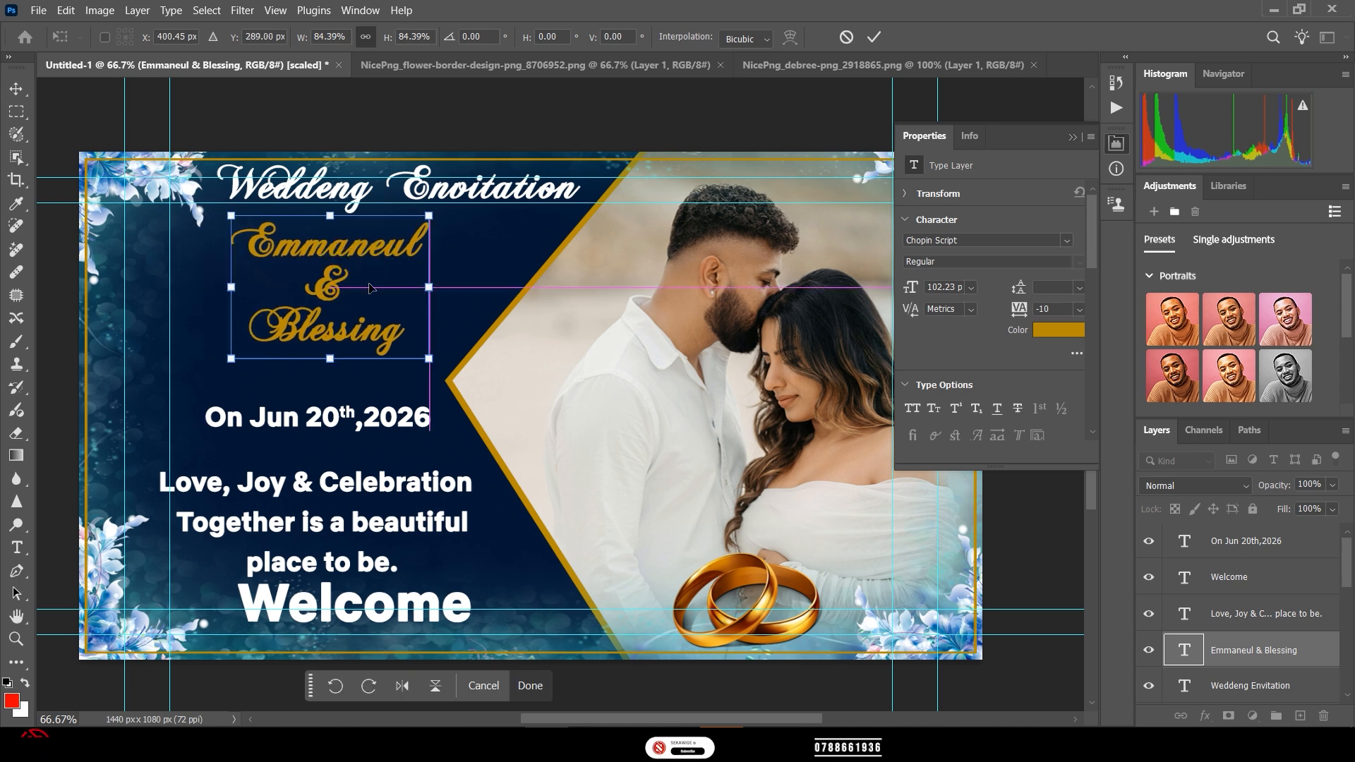
pyautogui.click(874, 41)
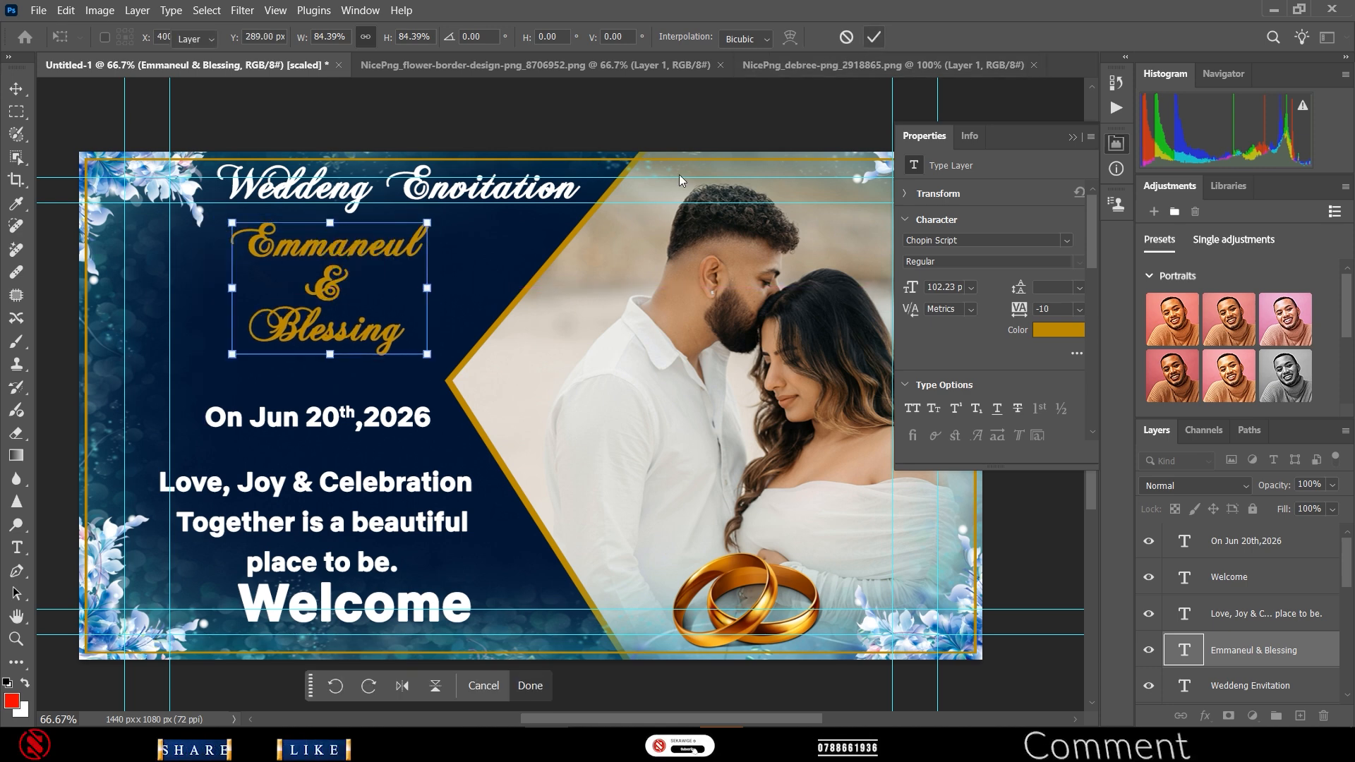
pyautogui.click(315, 406)
pyautogui.moveTo(314, 406); pyautogui.dragTo(313, 393)
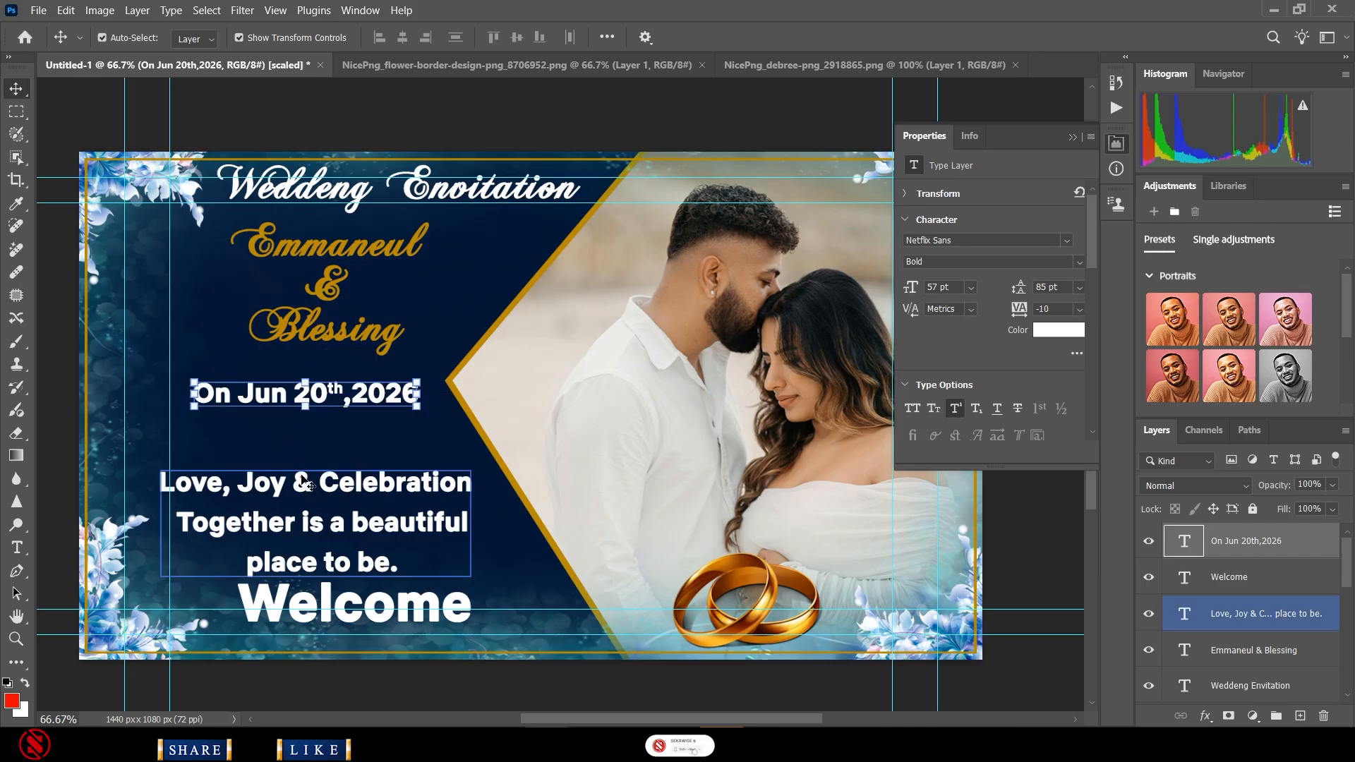
# - Drag the Love/Joy tagline block and the Welcome text upward, closer under the date line
pyautogui.moveTo(309, 485); pyautogui.dragTo(300, 460)
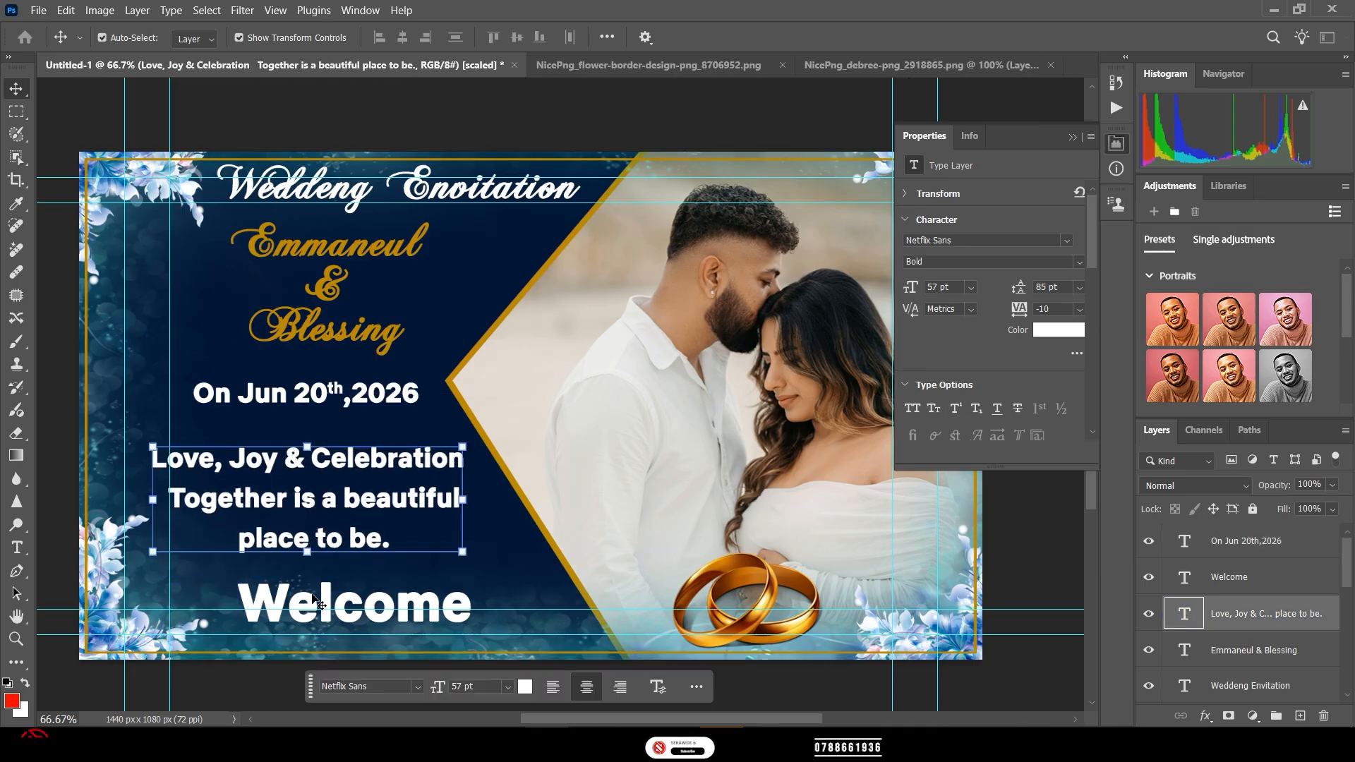
pyautogui.moveTo(315, 601)
pyautogui.mouseDown()
pyautogui.moveTo(330, 606)
pyautogui.moveTo(329, 581)
pyautogui.moveTo(329, 621)
pyautogui.moveTo(311, 595)
pyautogui.mouseUp()
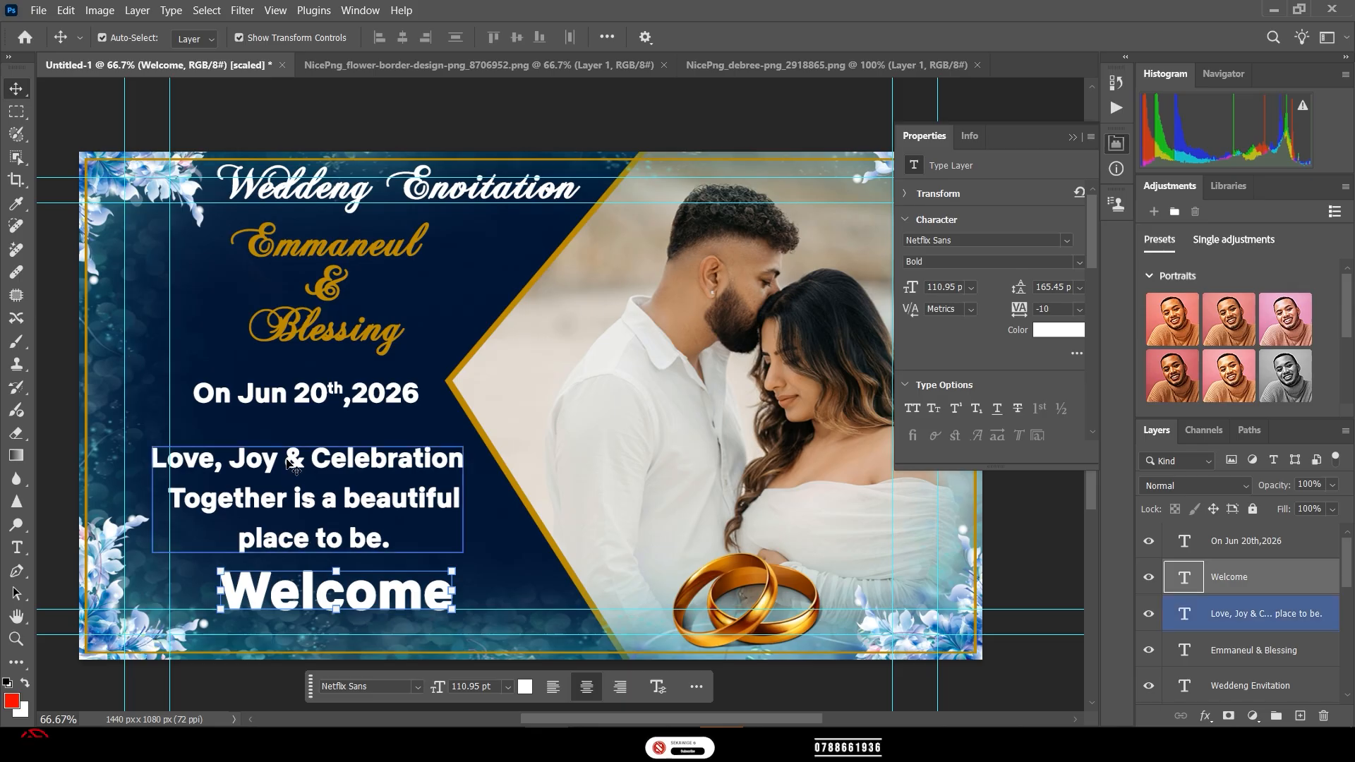
pyautogui.moveTo(261, 459); pyautogui.dragTo(267, 389)
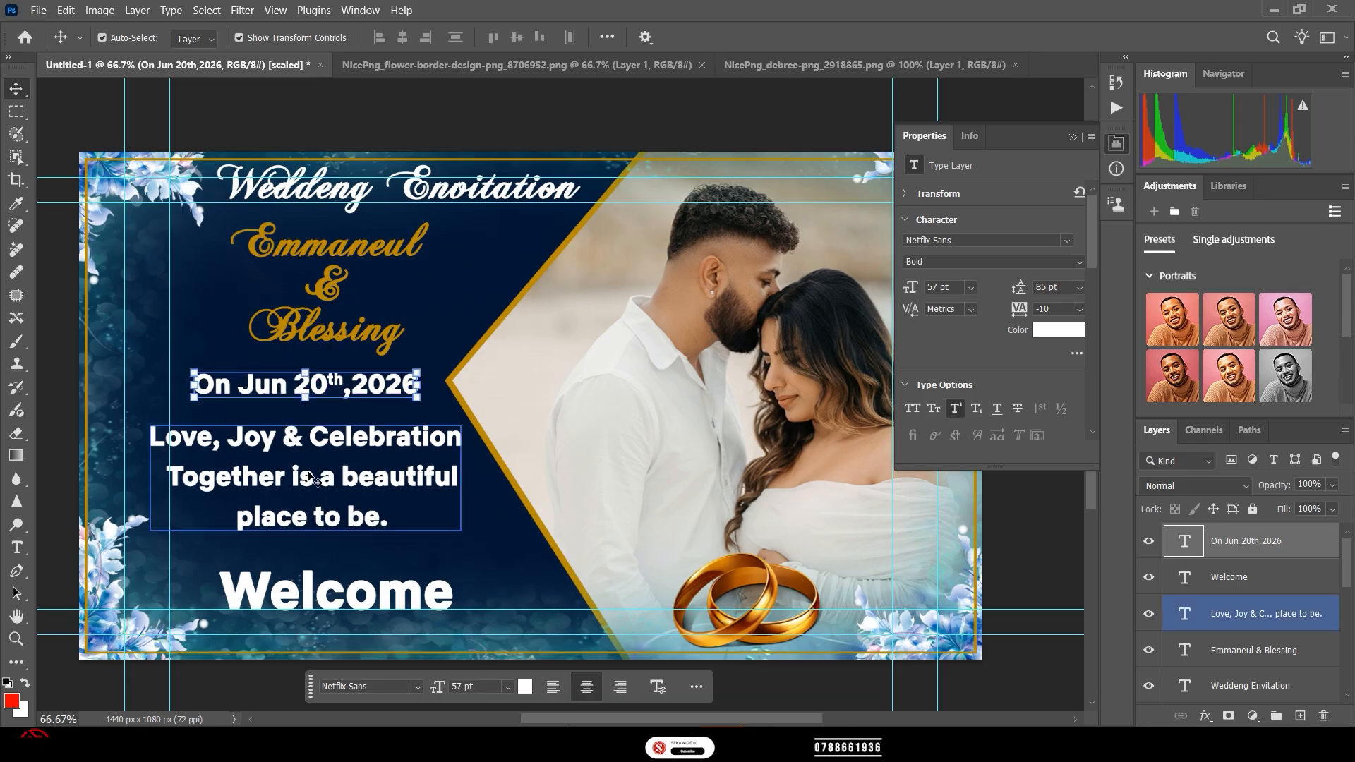
pyautogui.moveTo(300, 451); pyautogui.dragTo(297, 442)
pyautogui.moveTo(302, 597); pyautogui.dragTo(290, 565)
# - Preview a light weight and Mutiara Calligraphy on Welcome, then return to Netflix Sans
pyautogui.doubleClick(315, 569)
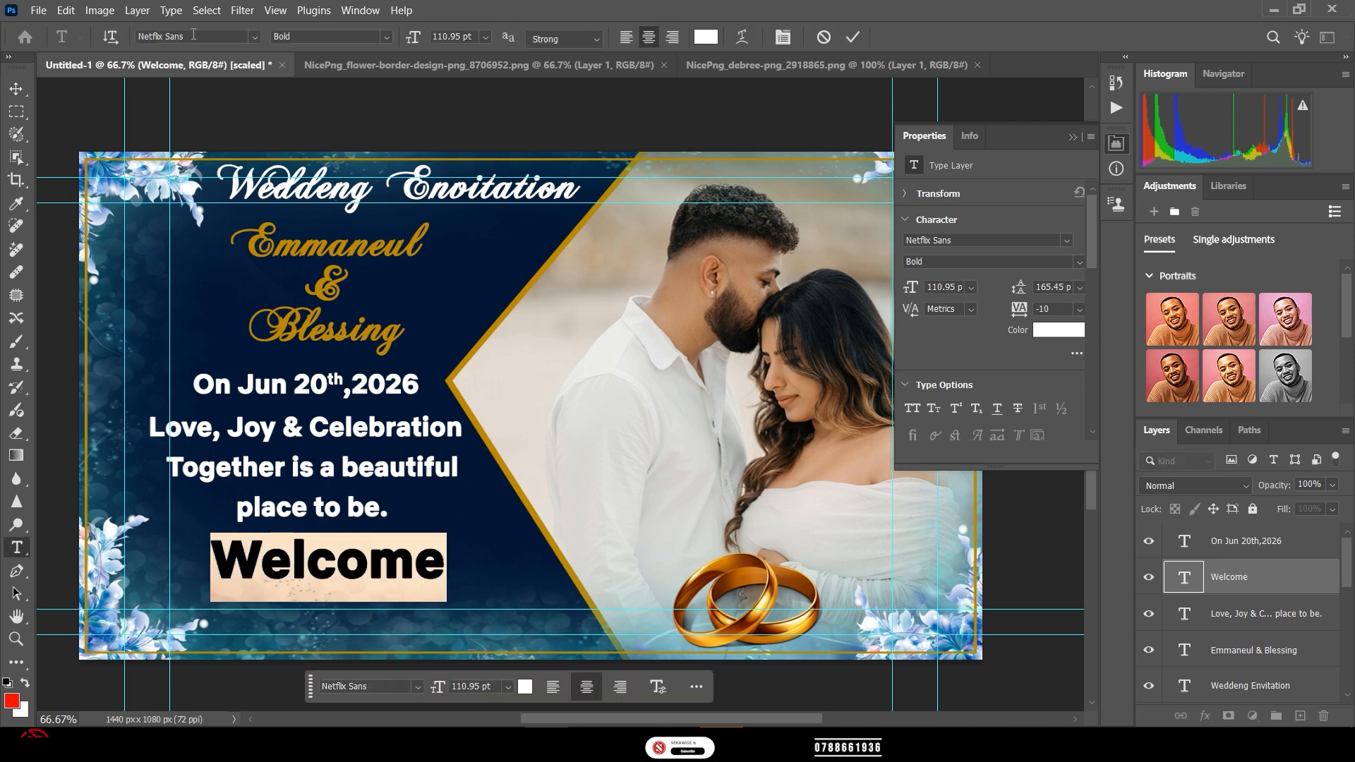
pyautogui.press('Up')
pyautogui.press('Up')
pyautogui.press('Up')
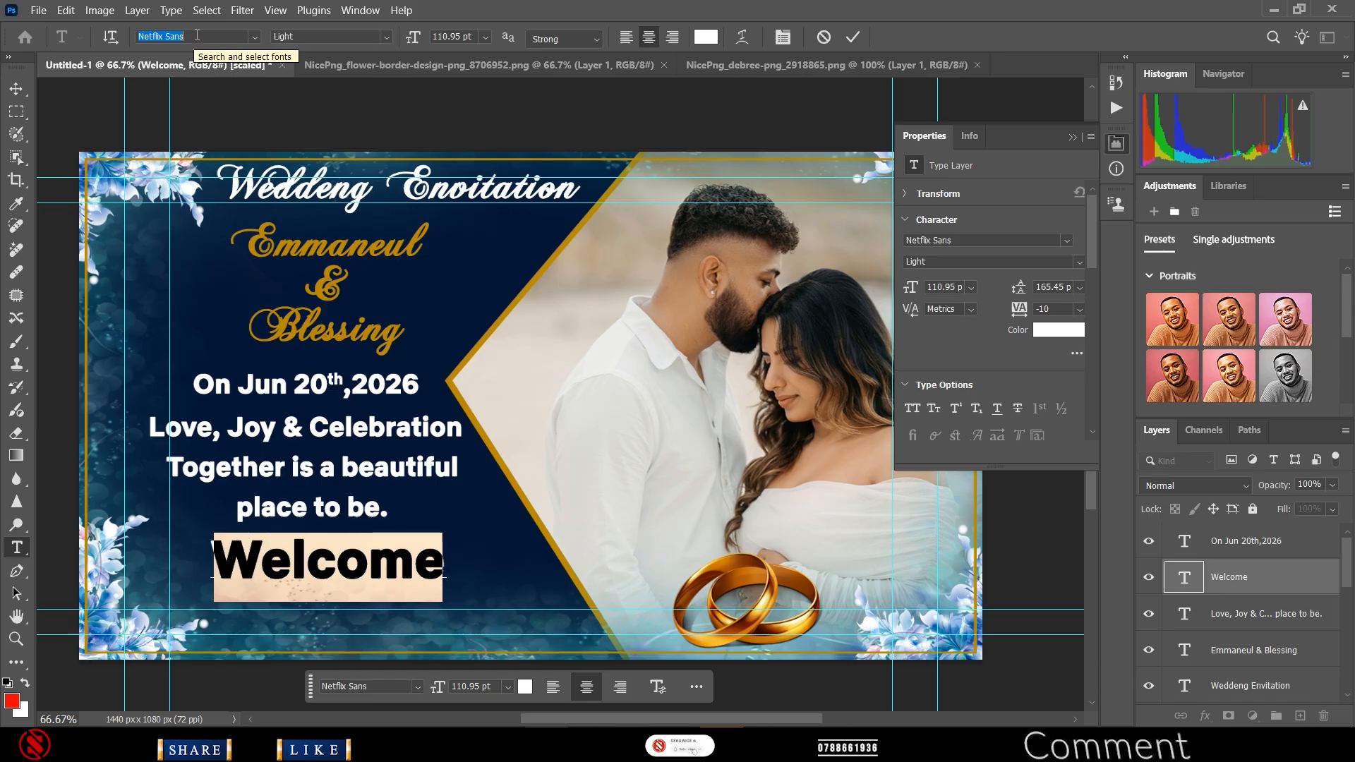
pyautogui.press('Up')
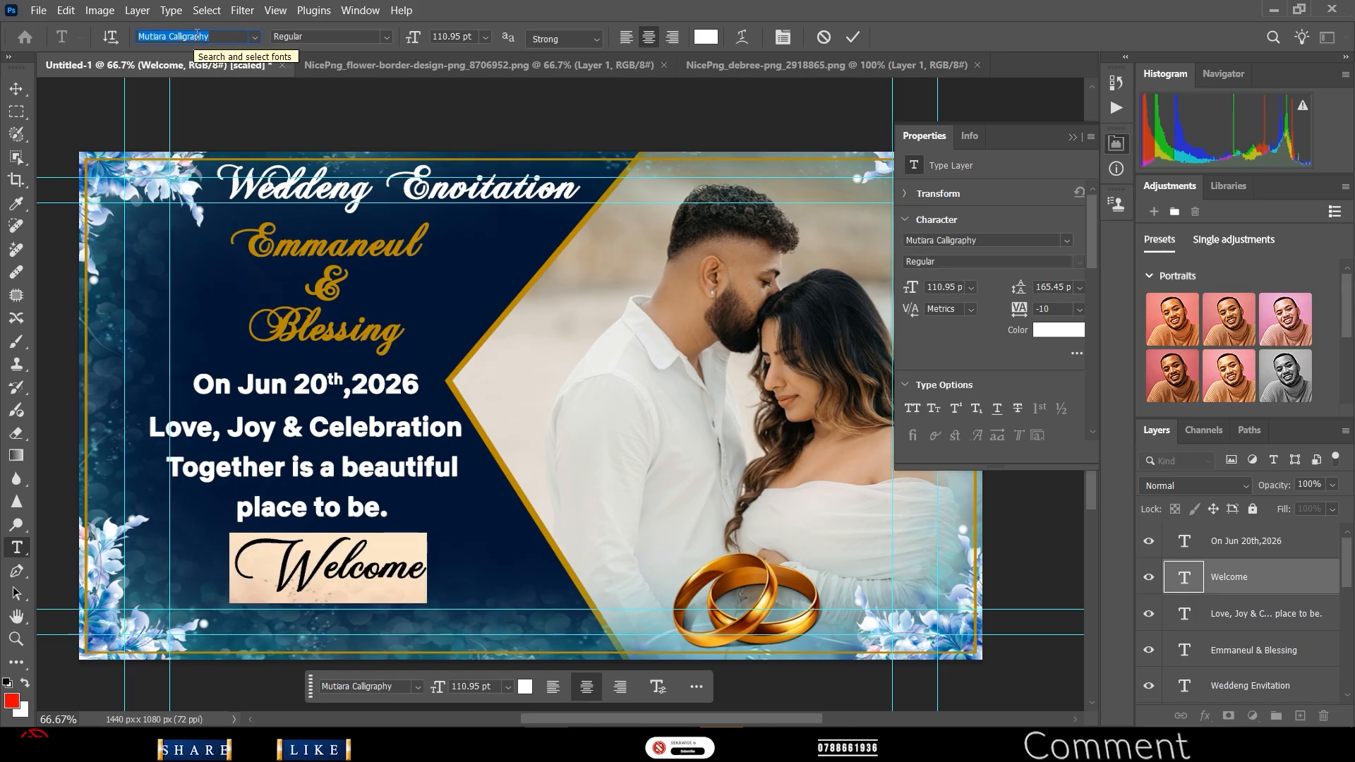
pyautogui.press('Down')
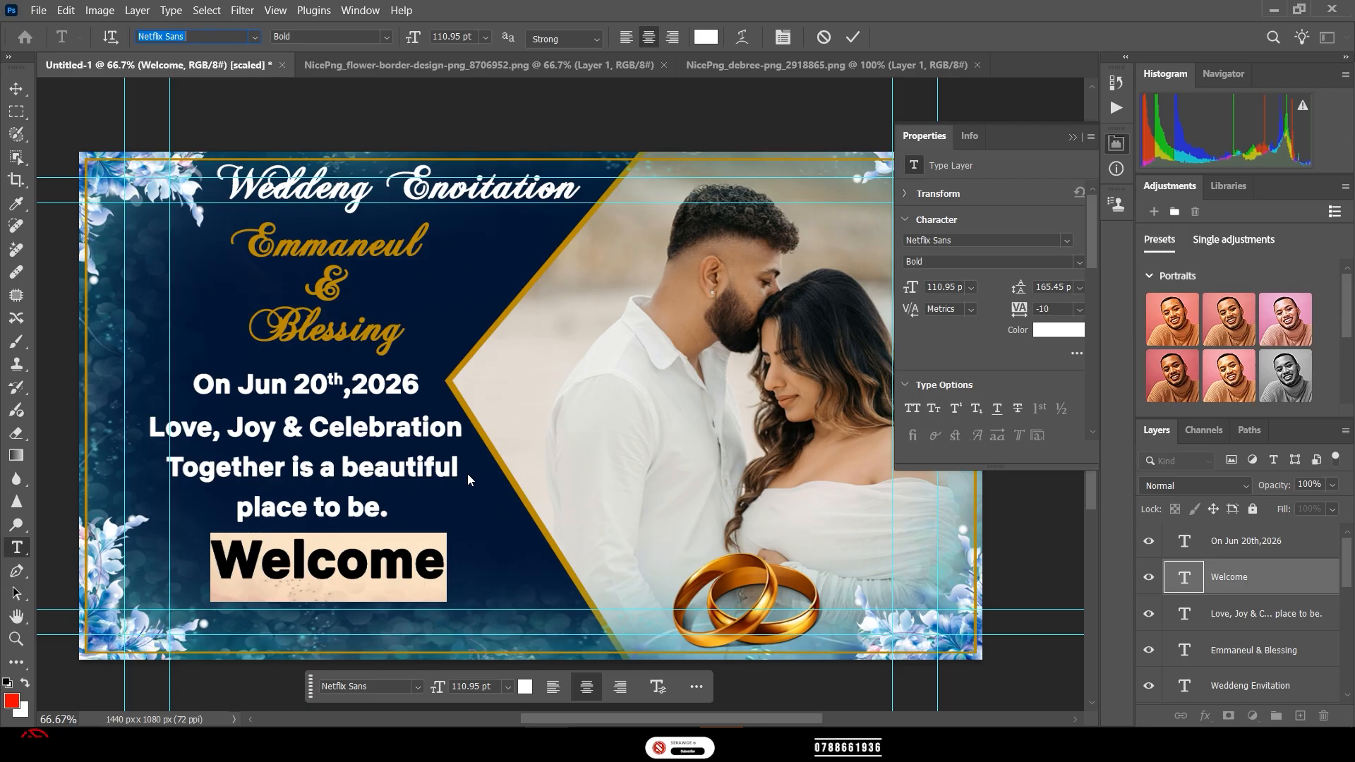
pyautogui.click(856, 37)
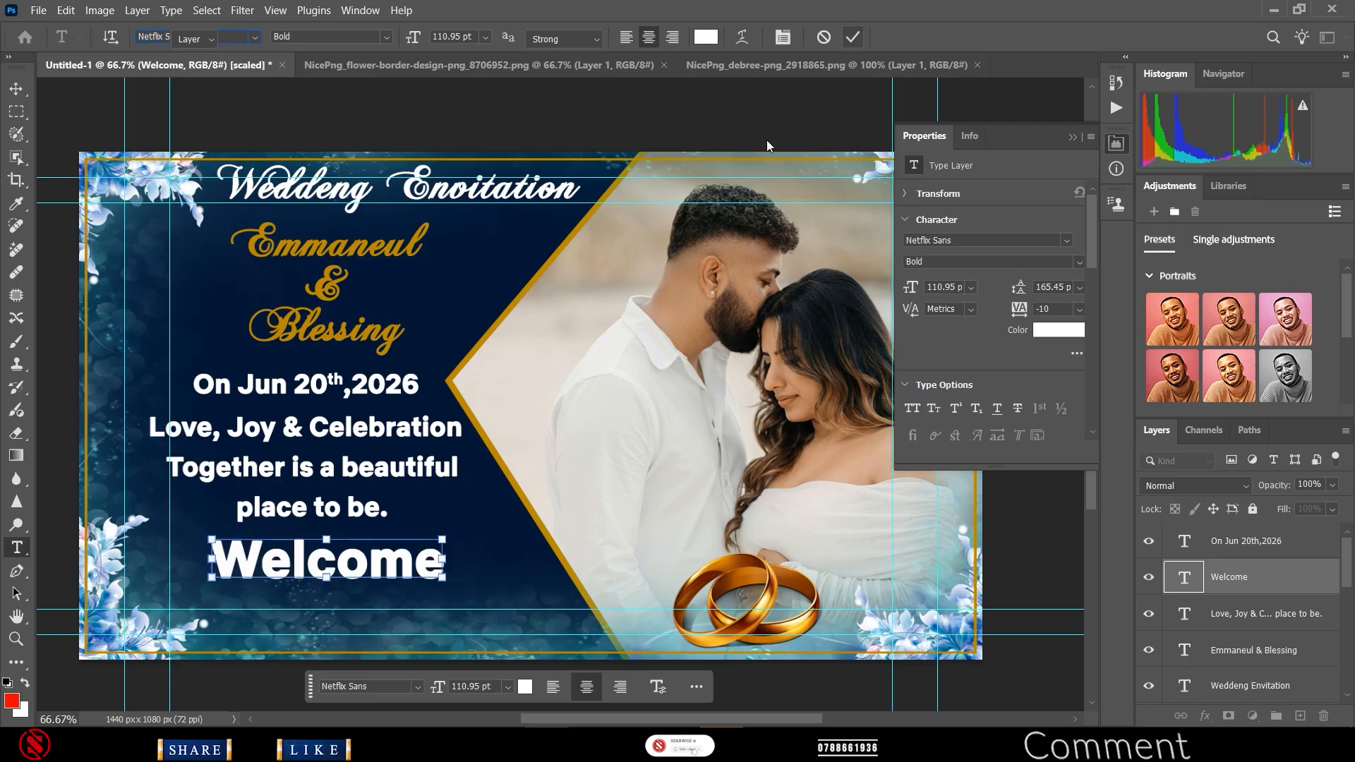
pyautogui.press('v')
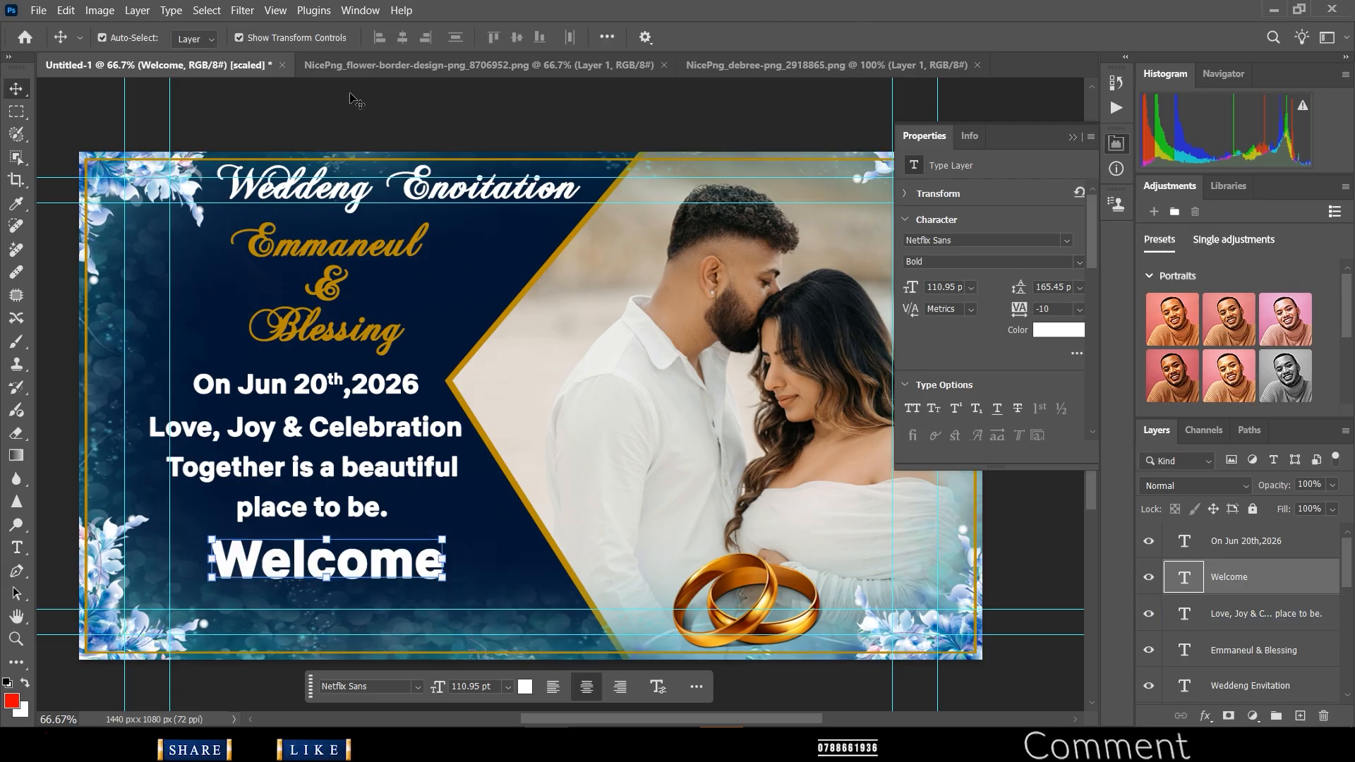
# - Try Medium Italic, then set Welcome to Netflix Sans Black and commit
pyautogui.doubleClick(328, 560)
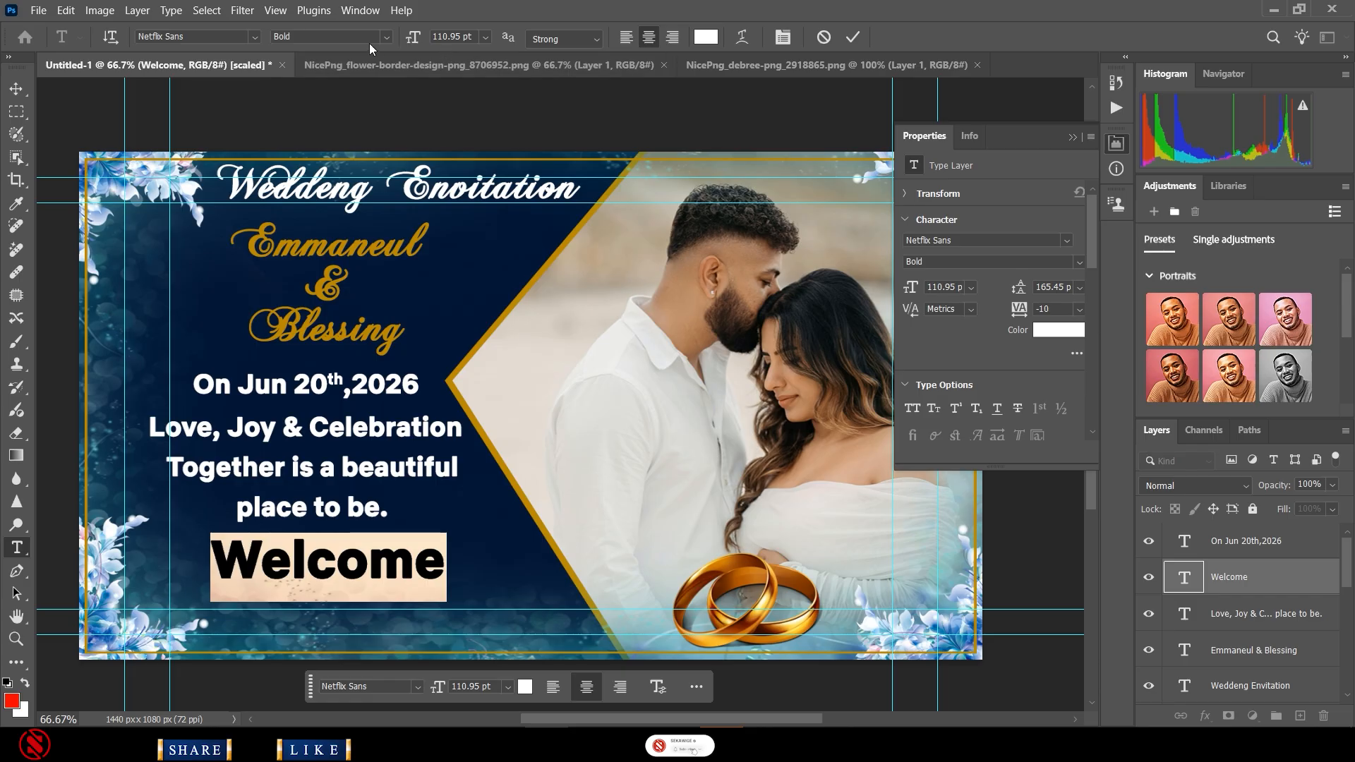
pyautogui.click(385, 38)
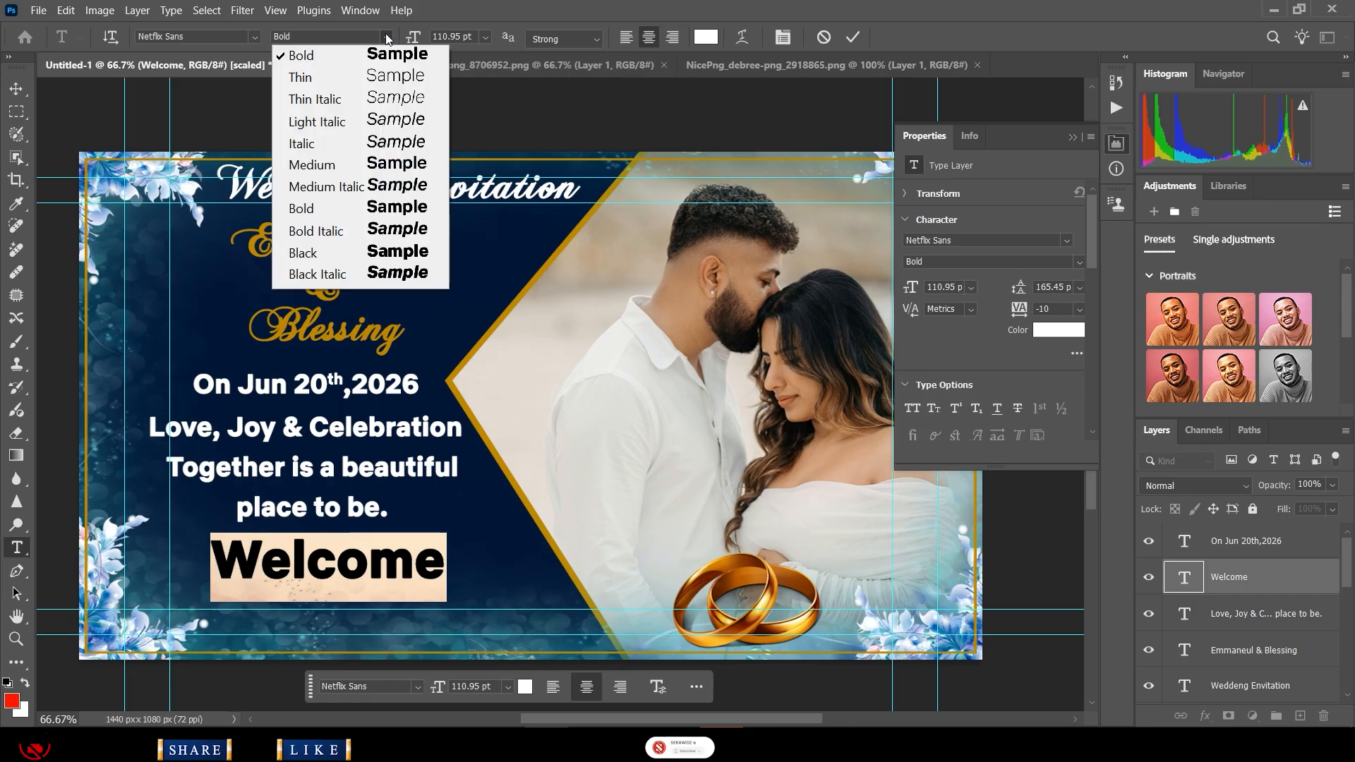
pyautogui.click(395, 188)
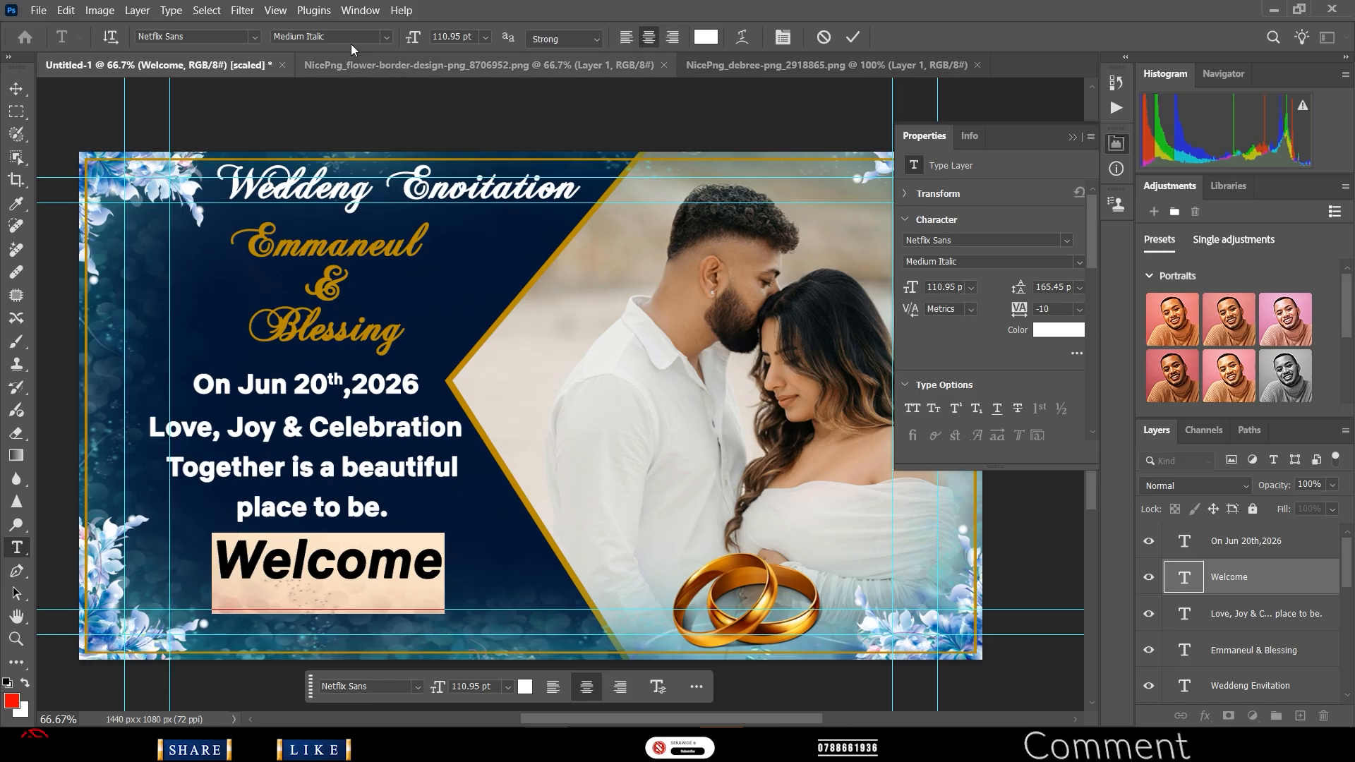
pyautogui.click(387, 38)
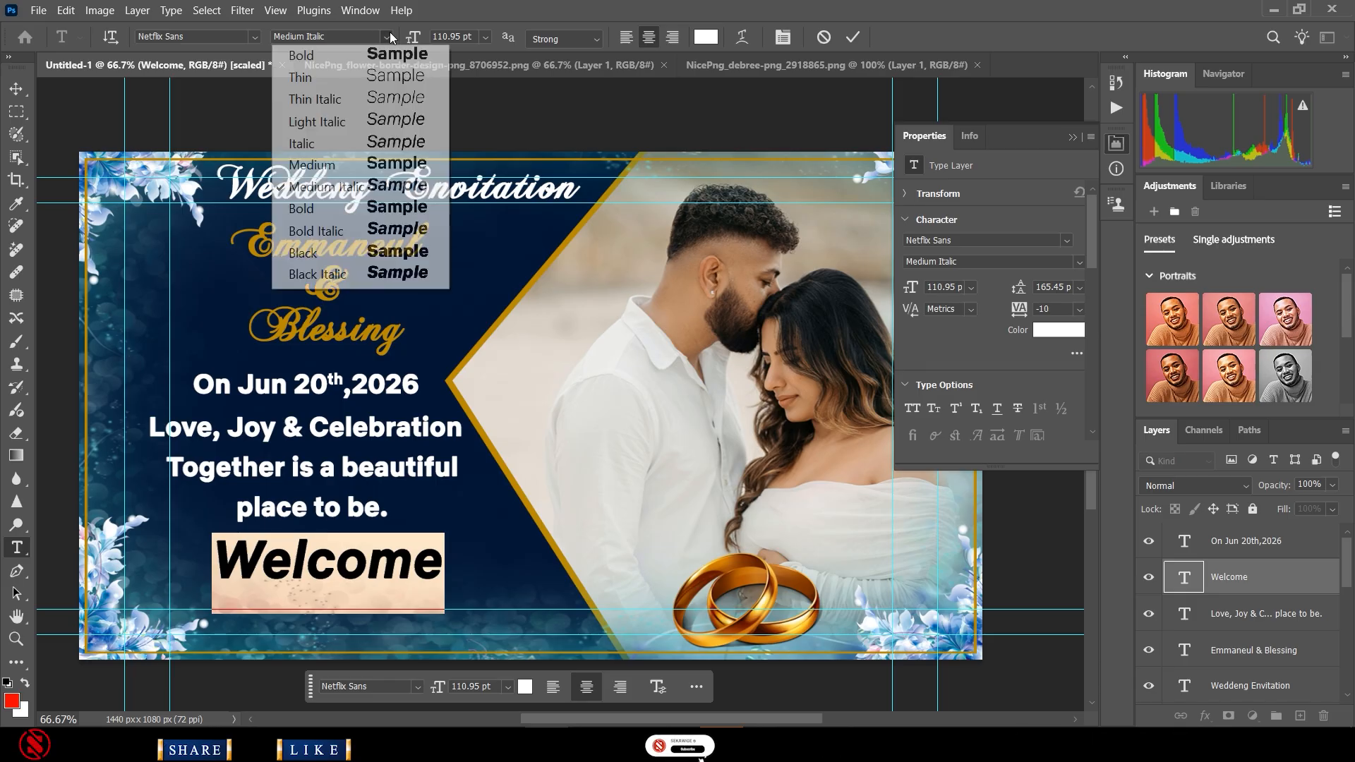
pyautogui.click(399, 253)
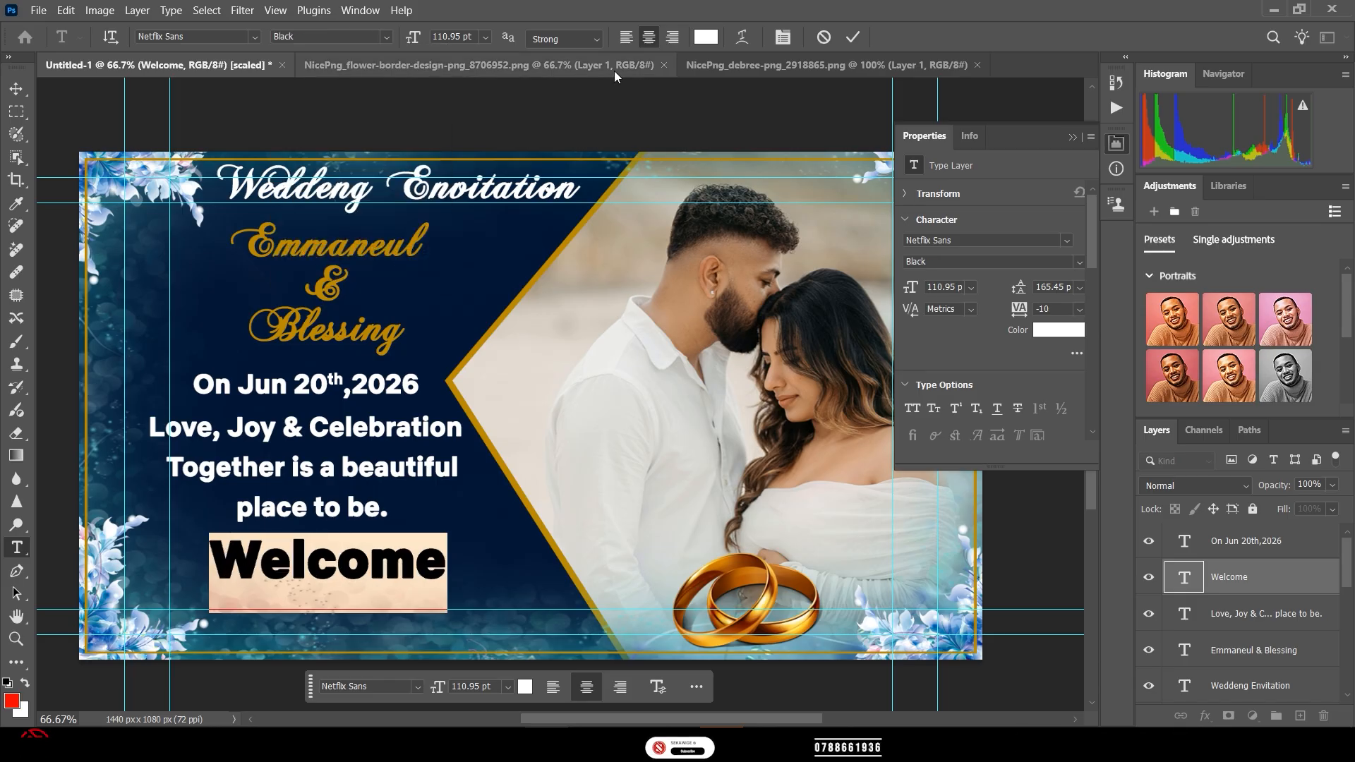
pyautogui.press('ctrl')
pyautogui.hotkey('ctrl', 'Return')
pyautogui.press('v')
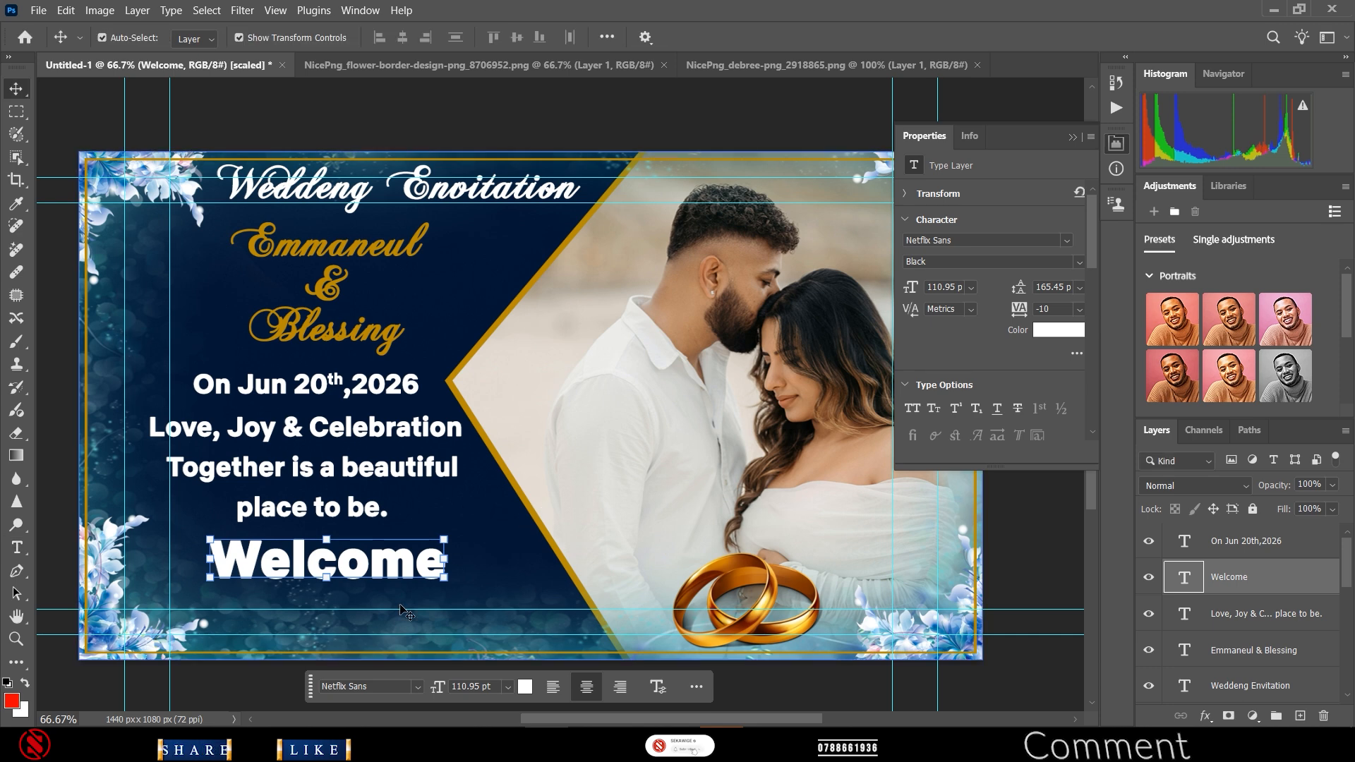
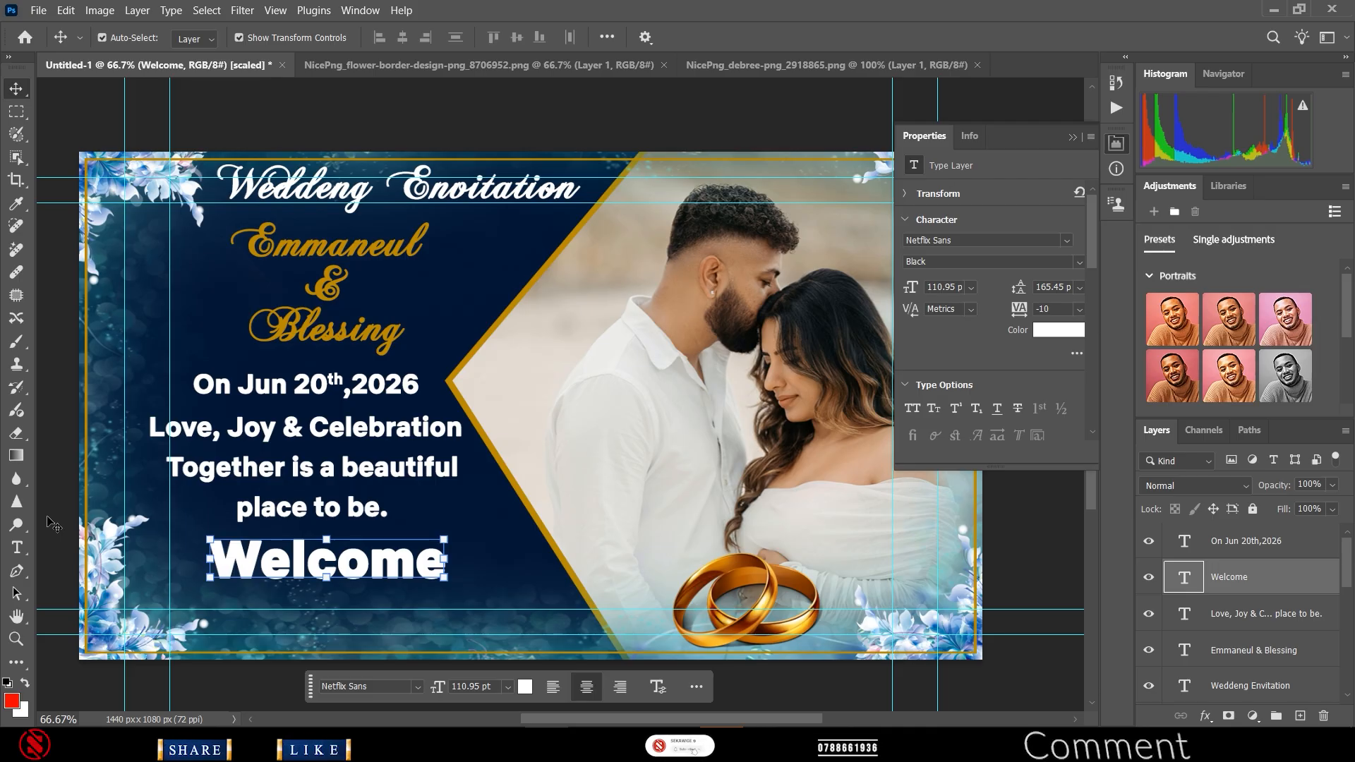
# - Add a new white text layer below Welcome containing the contact phone number
pyautogui.click(25, 551)
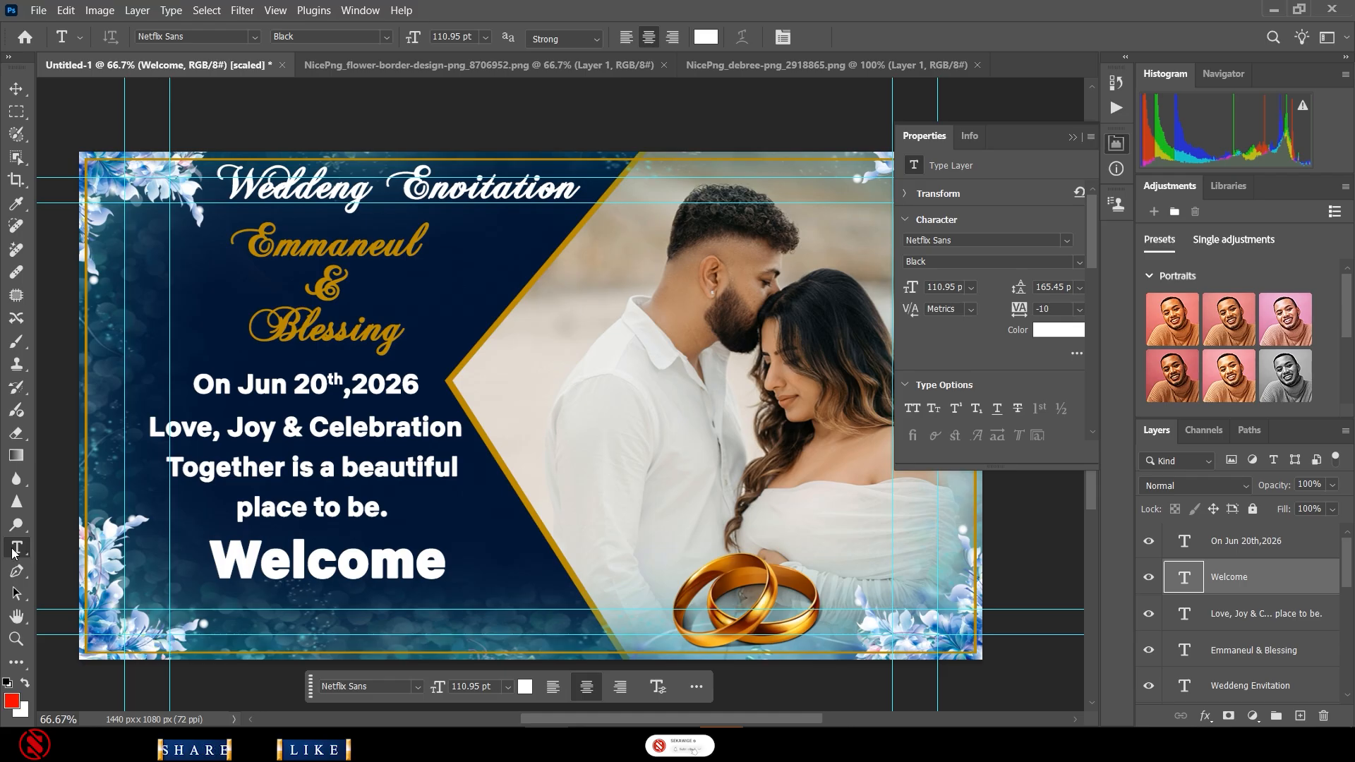
pyautogui.click(261, 620)
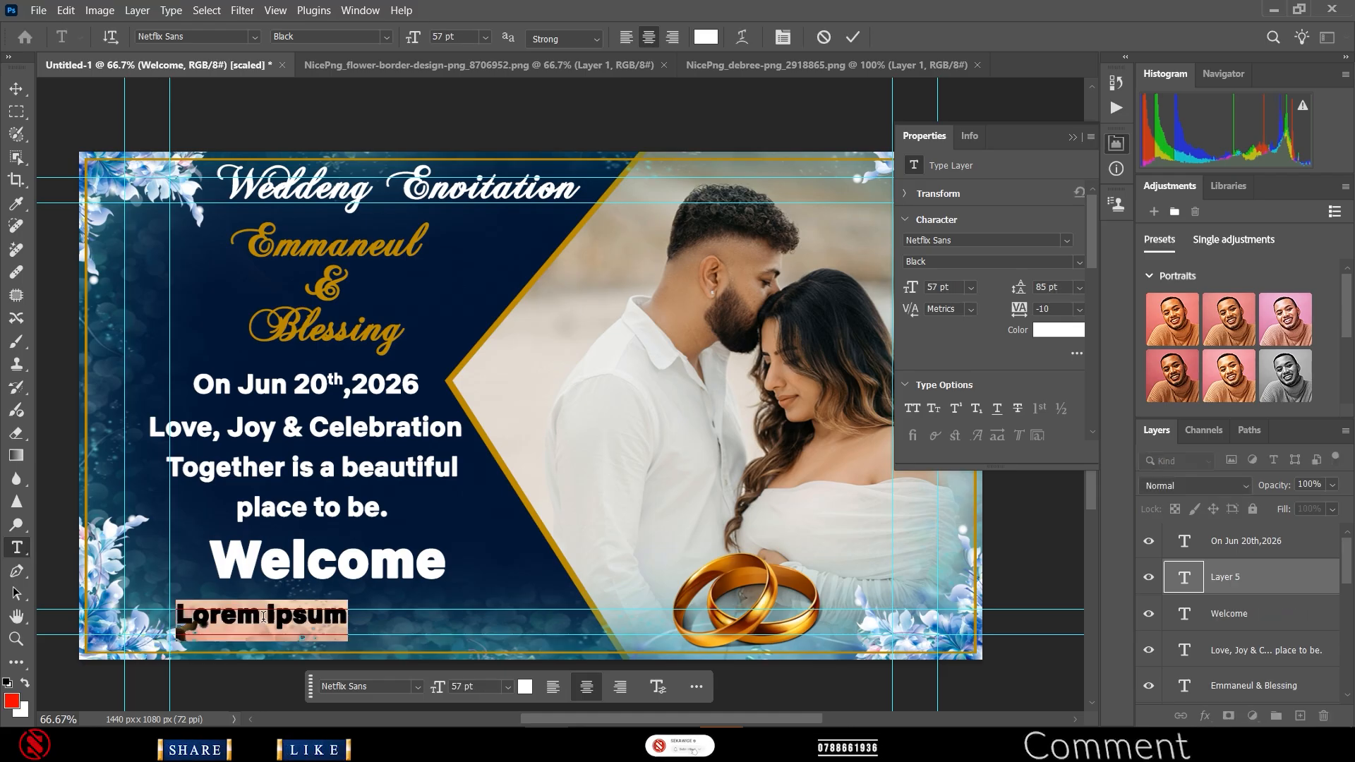
pyautogui.press('BackSpace')
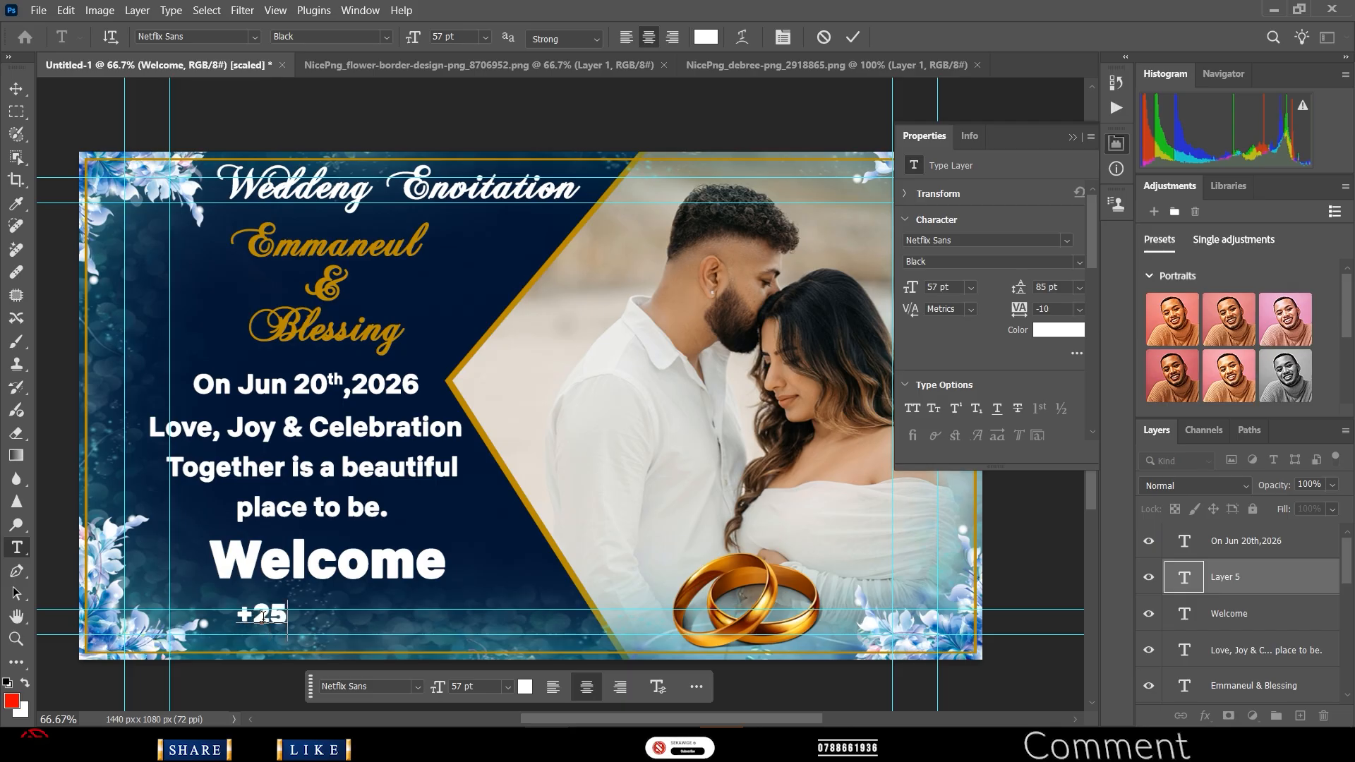
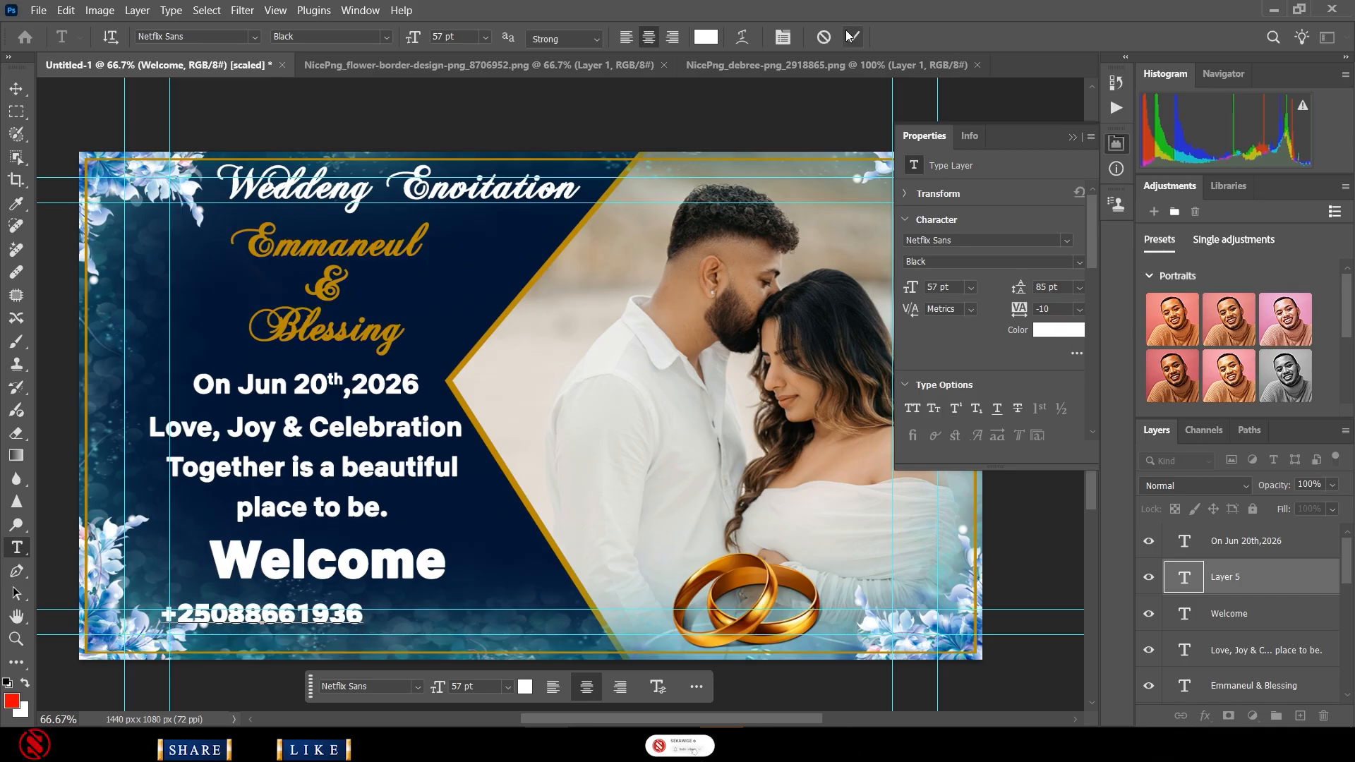
pyautogui.click(399, 499)
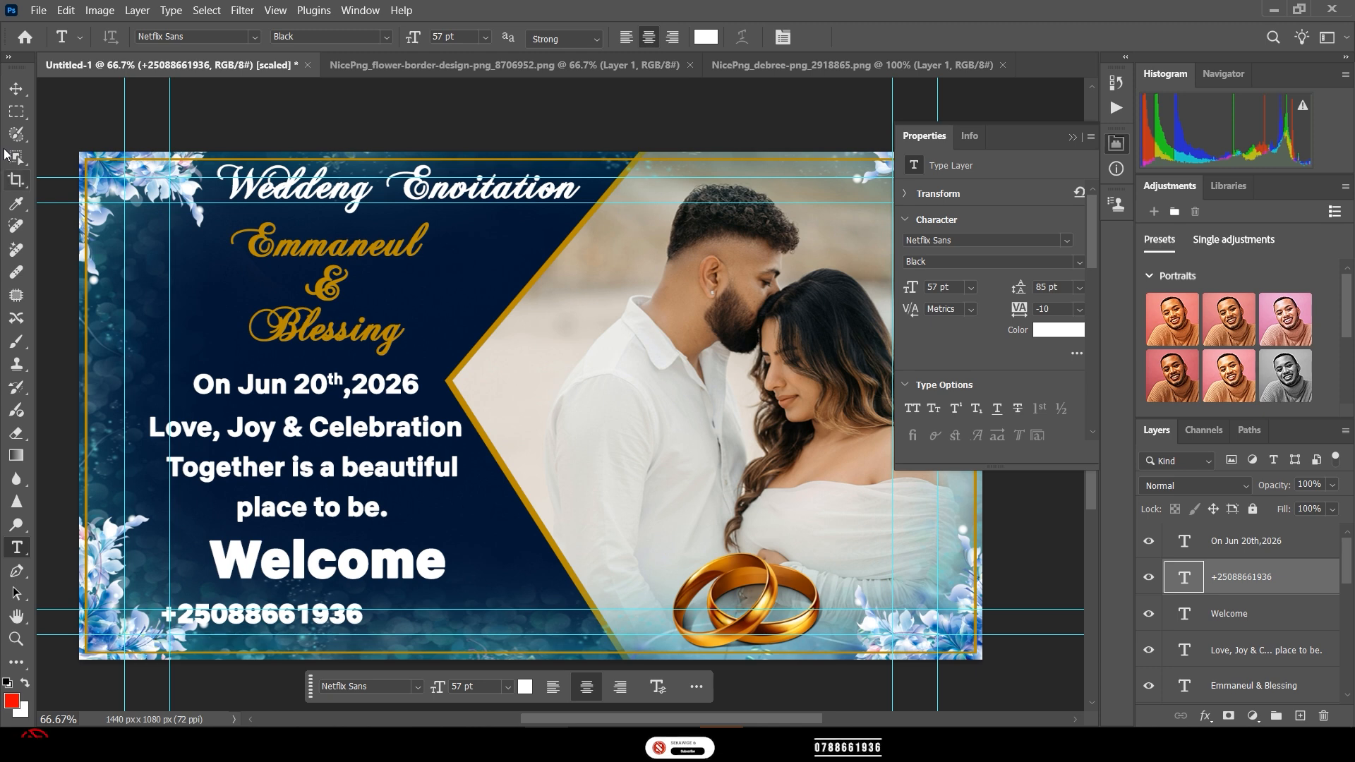
# - Centre the phone number under Welcome and set it in AgencyFB Bold
pyautogui.click(17, 90)
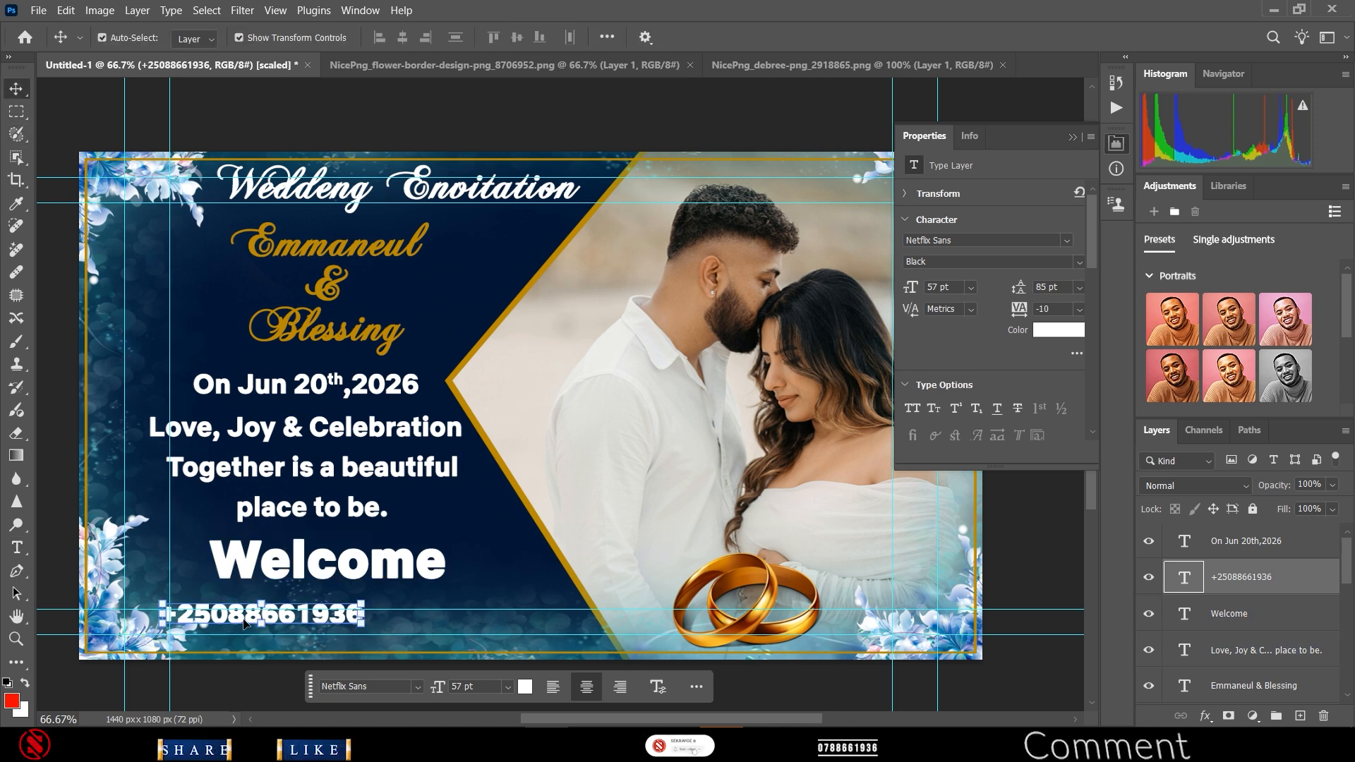
pyautogui.moveTo(243, 623); pyautogui.dragTo(327, 621)
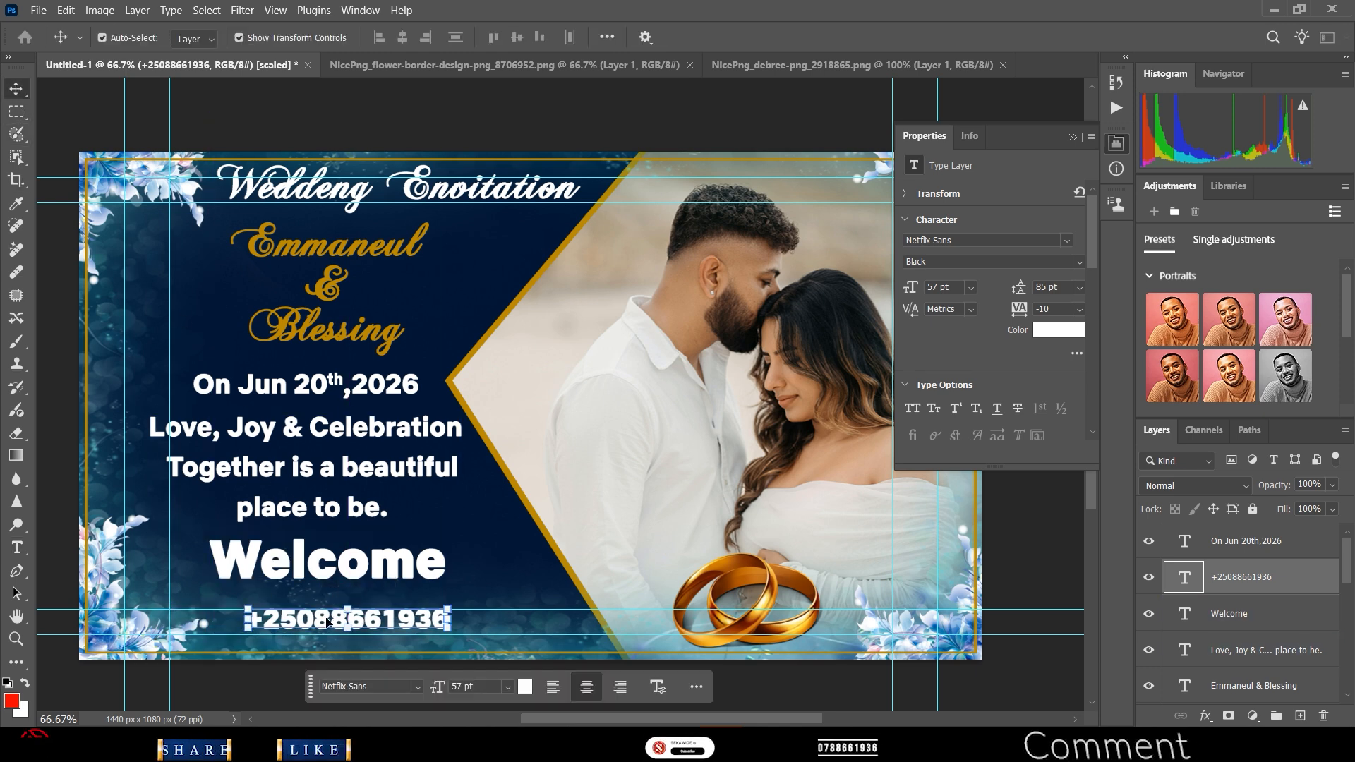
pyautogui.doubleClick(326, 621)
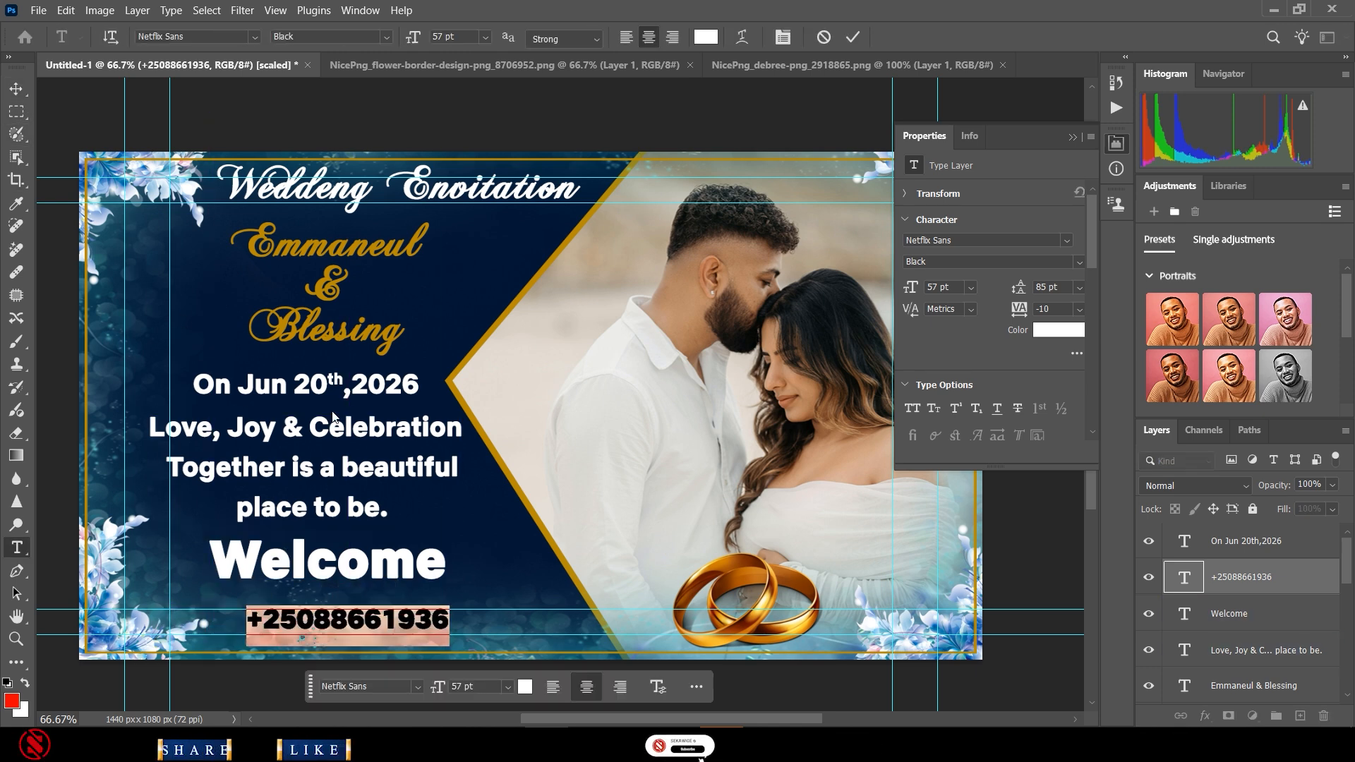
pyautogui.click(254, 37)
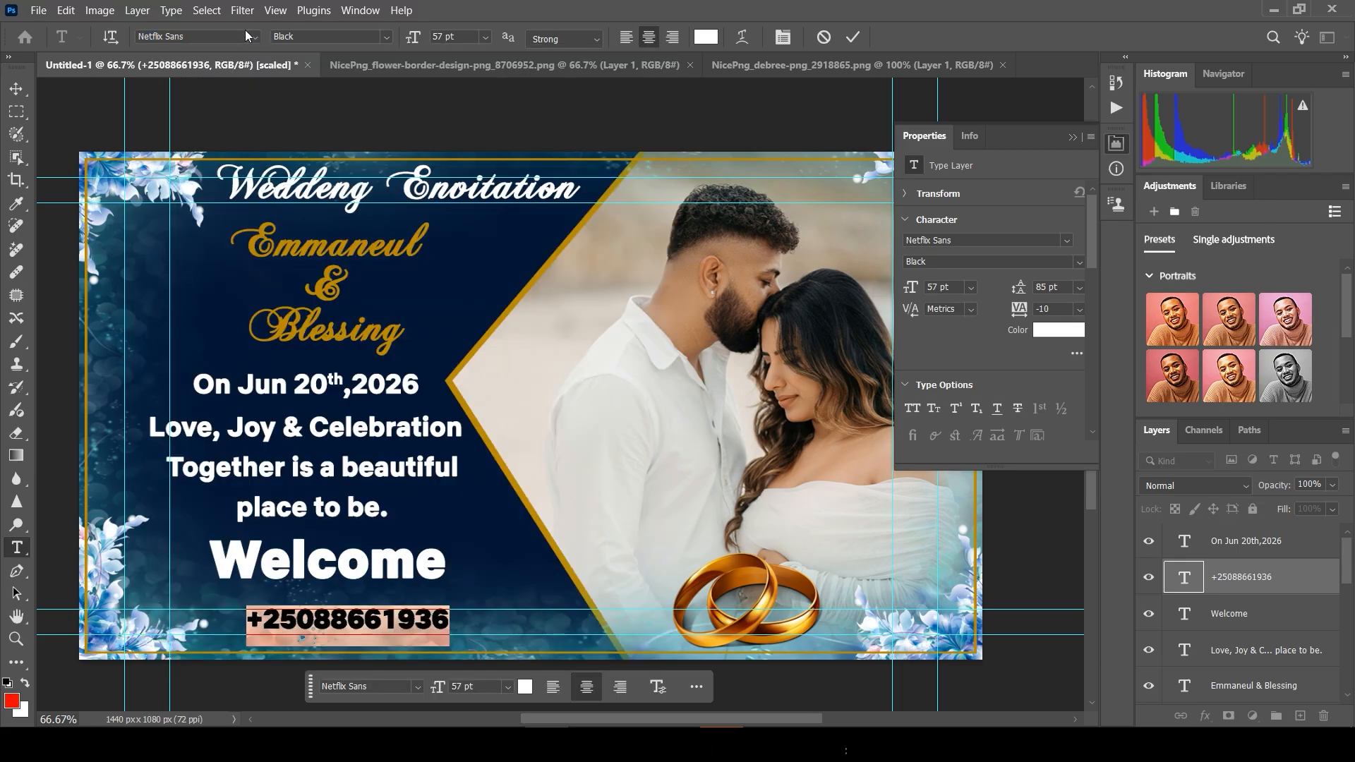
pyautogui.click(256, 32)
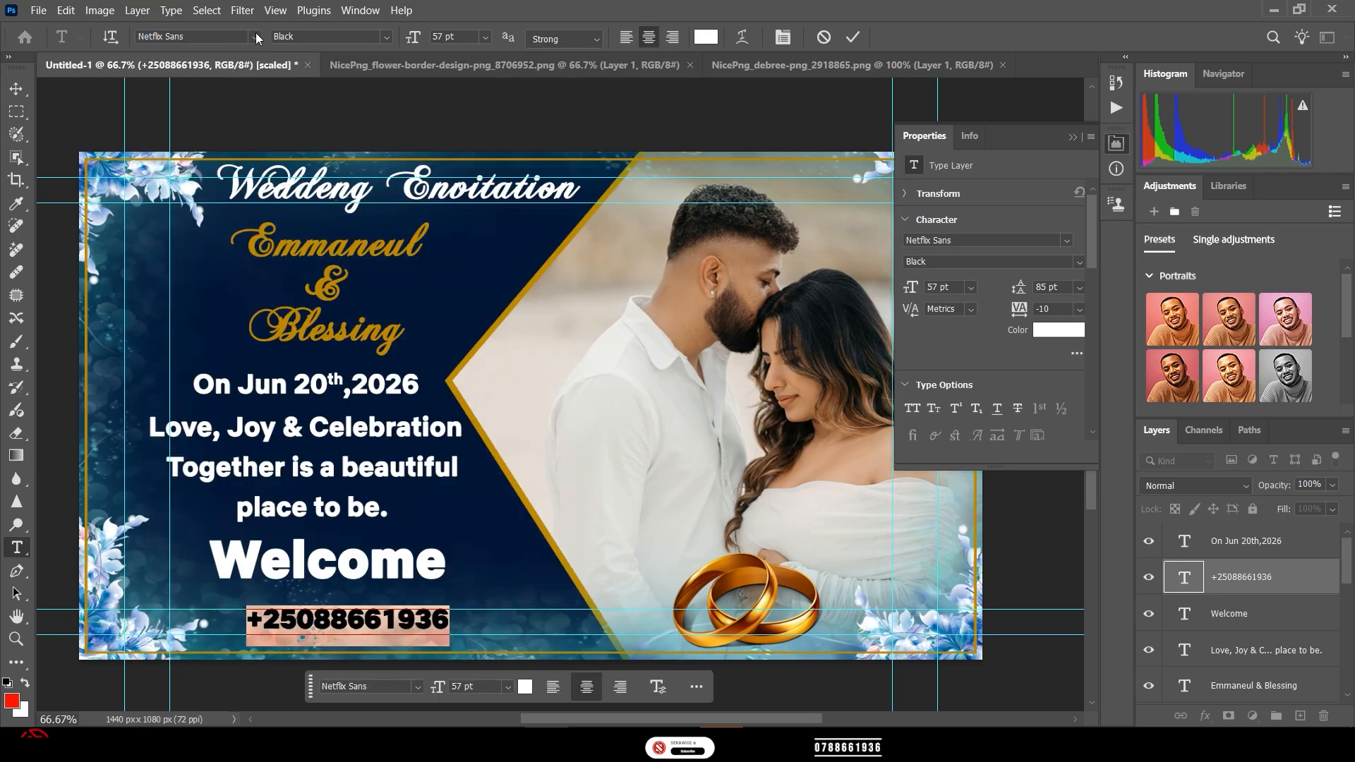
pyautogui.click(255, 33)
pyautogui.click(546, 266)
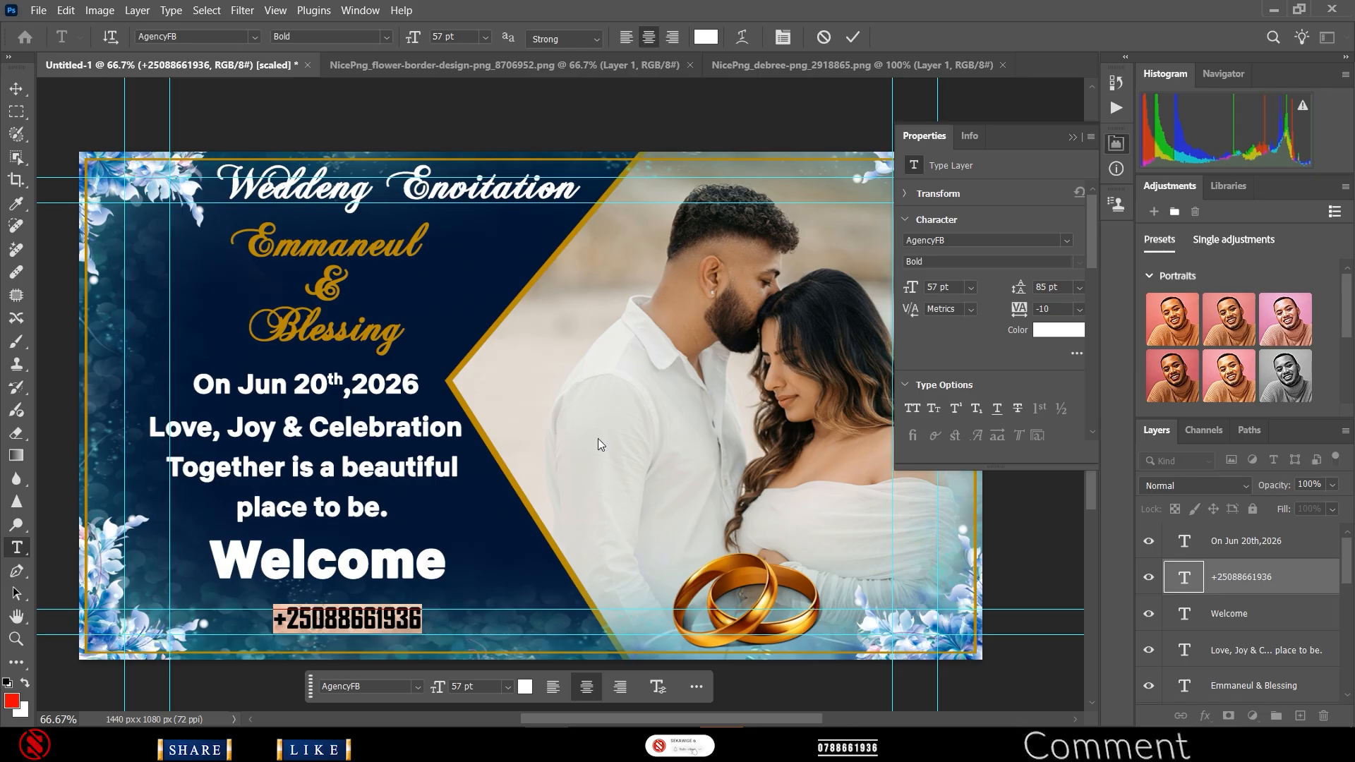
pyautogui.click(853, 37)
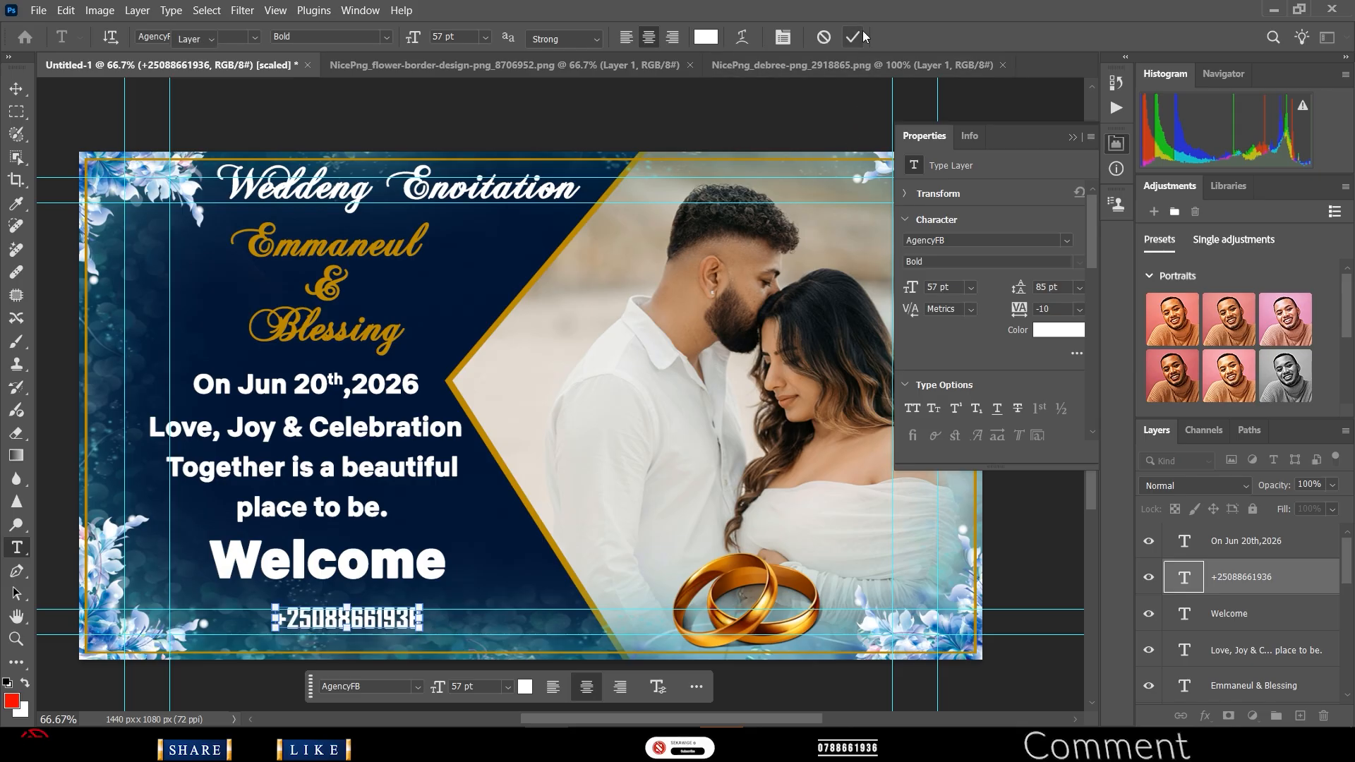
# - Scale the phone number up to 134.75% with Free Transform
pyautogui.press('v')
pyautogui.moveTo(418, 619); pyautogui.dragTo(452, 627)
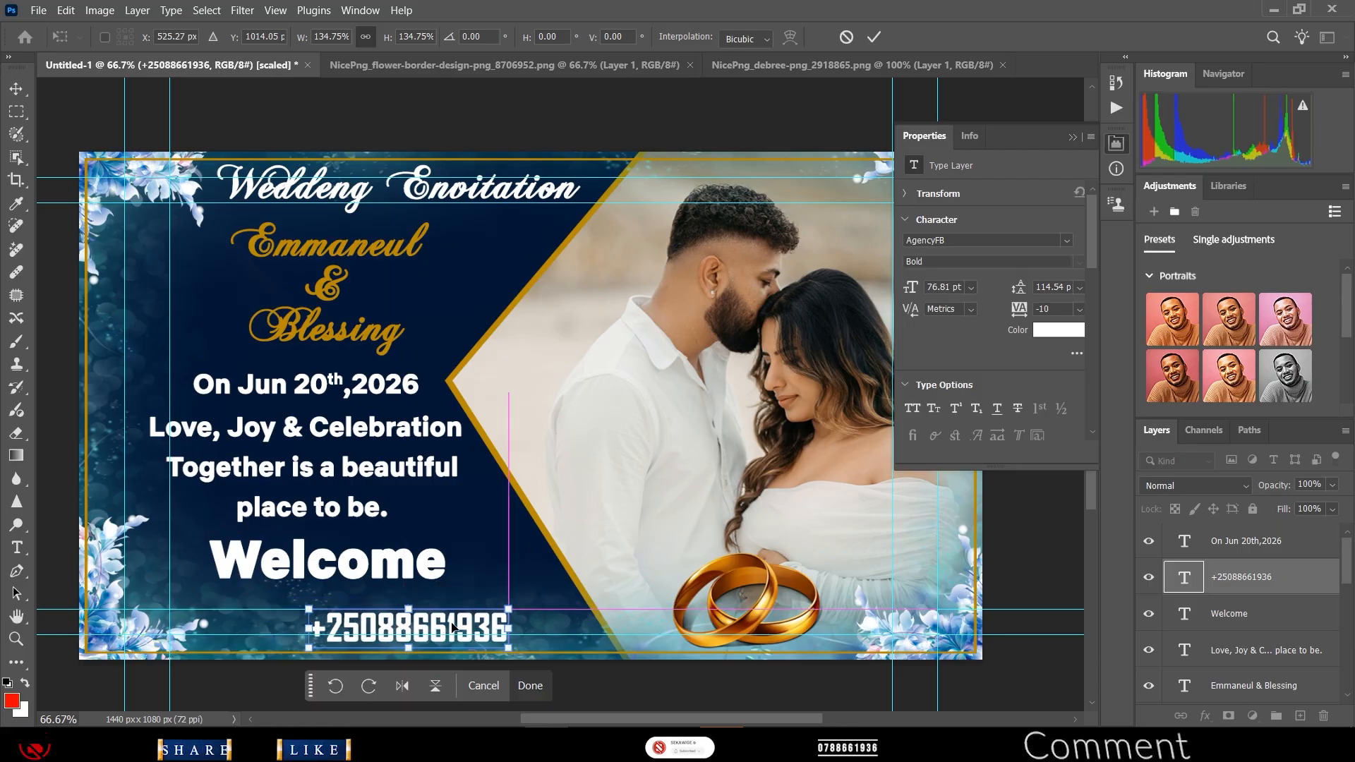
pyautogui.click(873, 37)
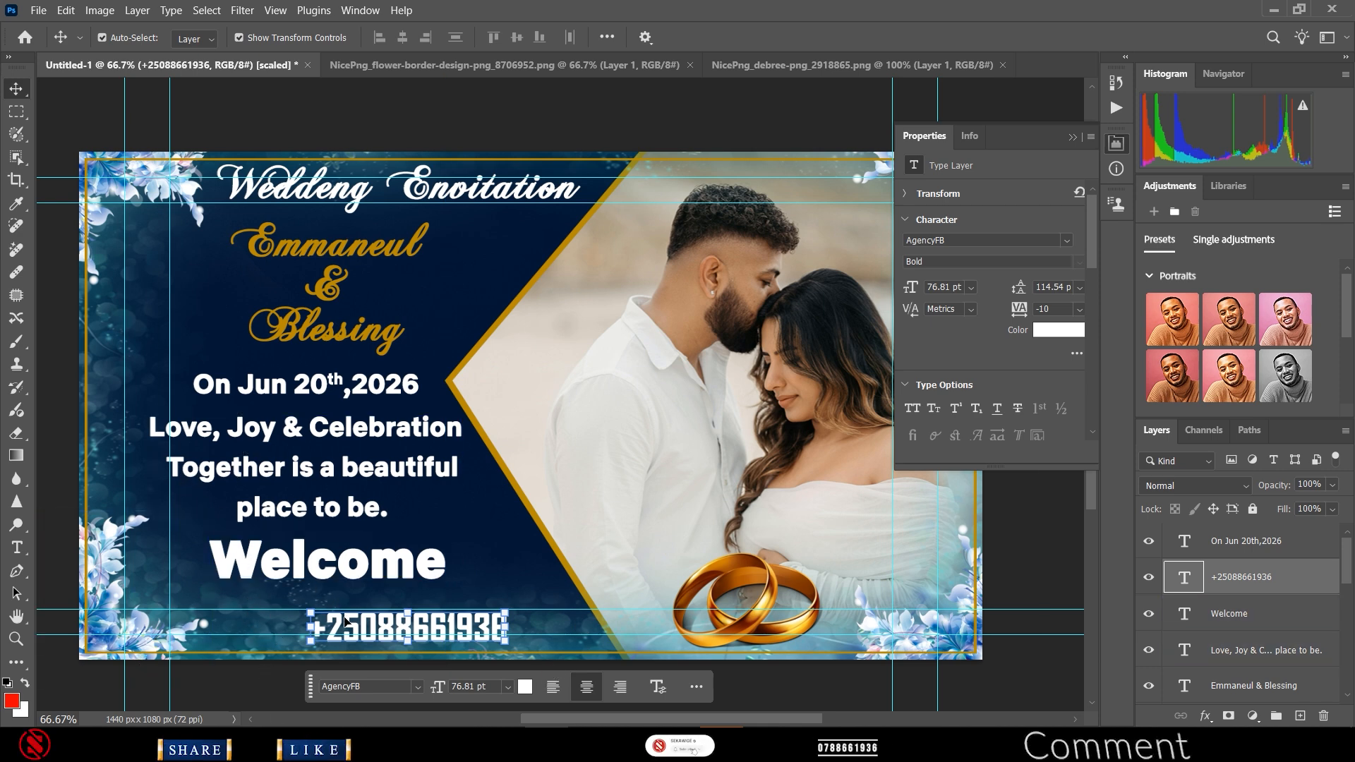
# - Draw a 438 × 82 px rectangle around the phone number
pyautogui.click(494, 577)
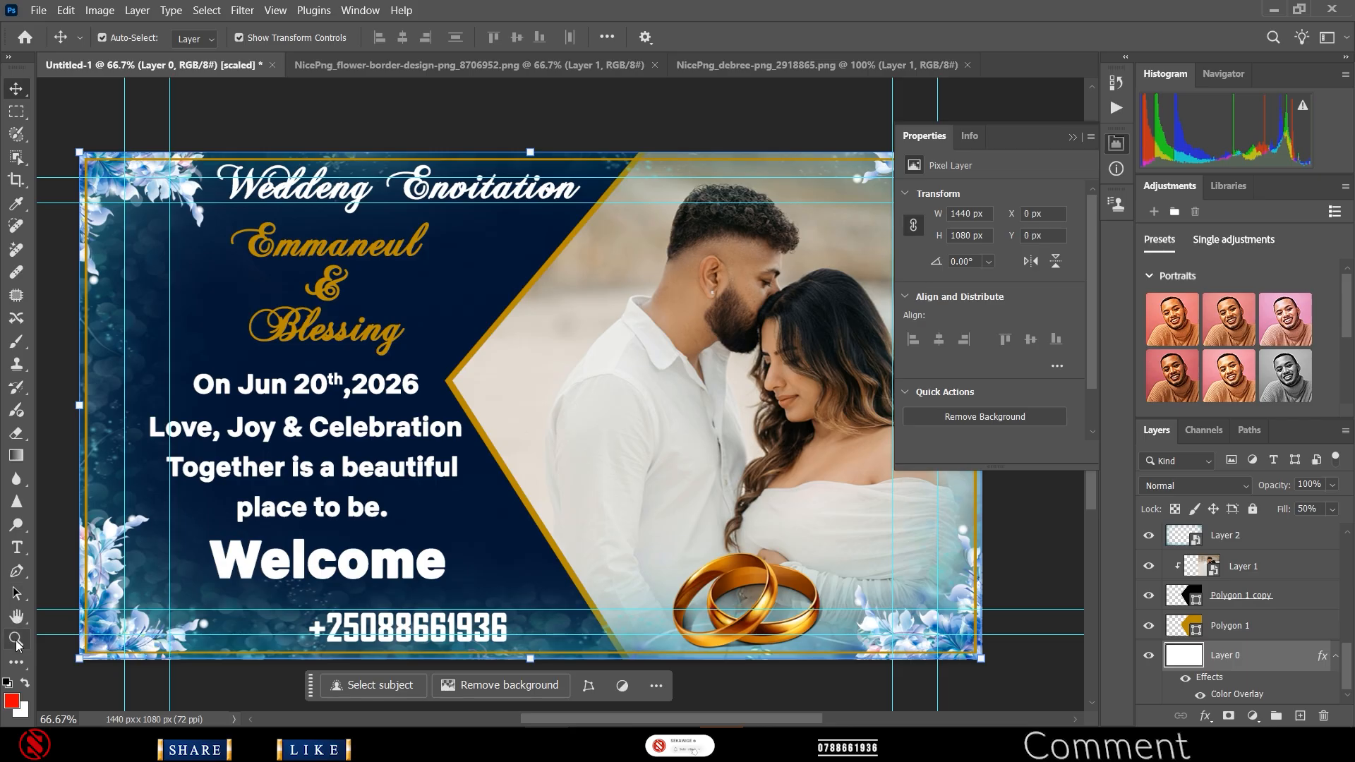
pyautogui.press('u')
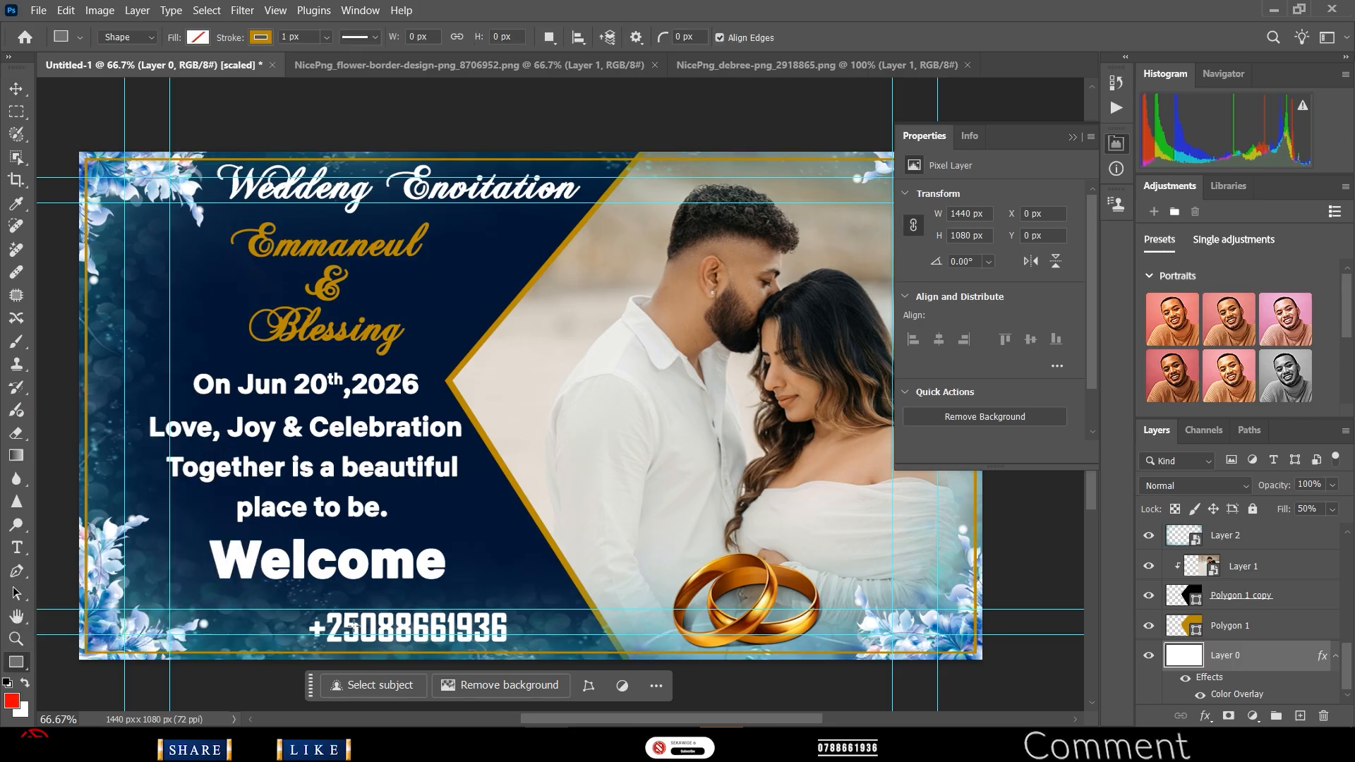
pyautogui.moveTo(256, 609); pyautogui.dragTo(530, 647)
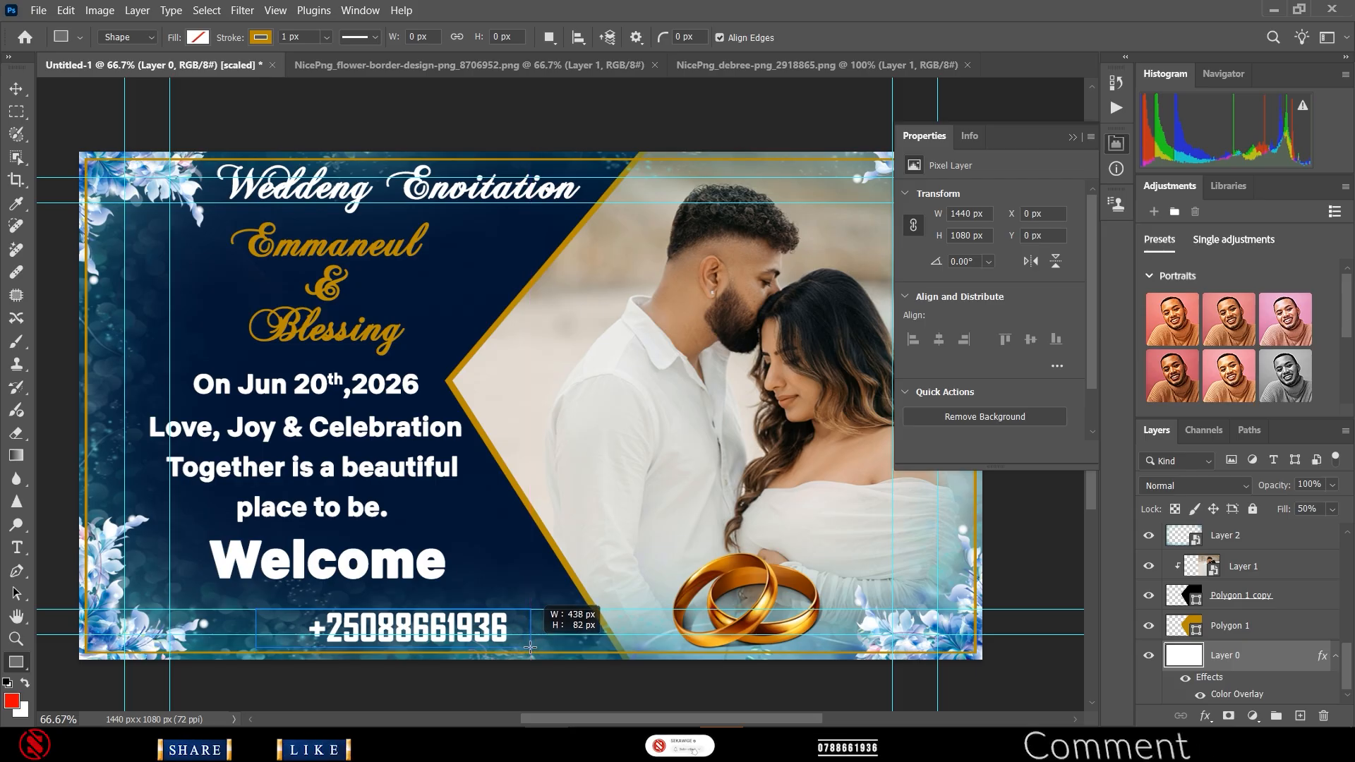
pyautogui.moveTo(529, 647); pyautogui.dragTo(529, 647)
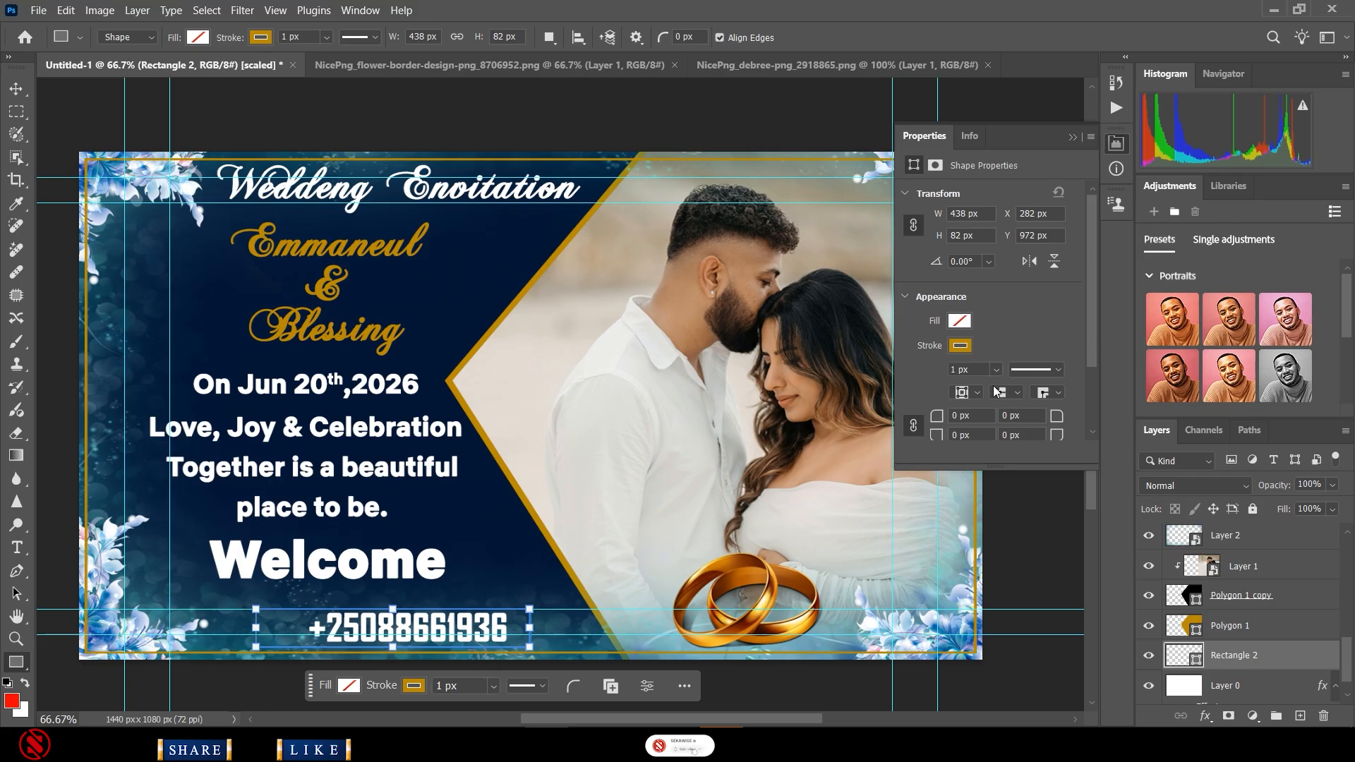
# - Give the rectangle a black fill and black outline, and raise it just below the number layer
pyautogui.click(960, 321)
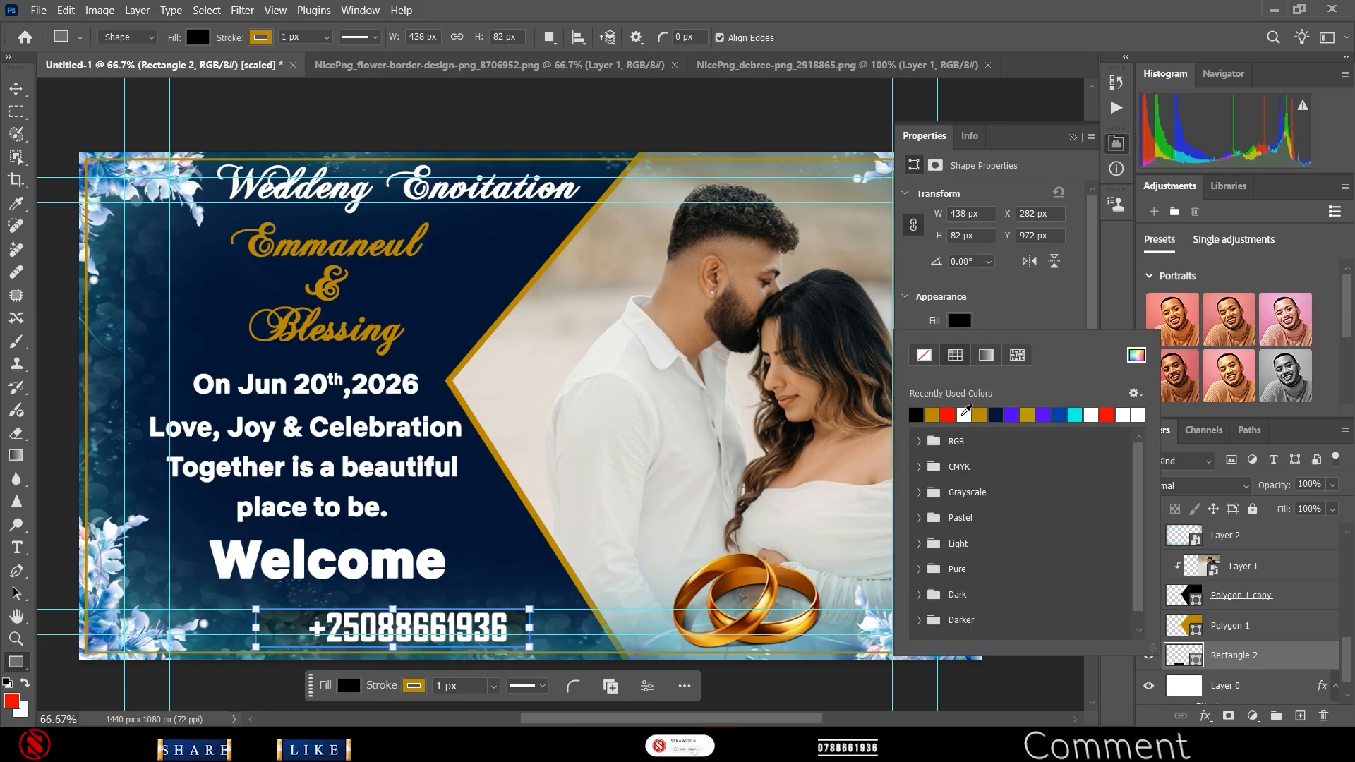
pyautogui.click(996, 415)
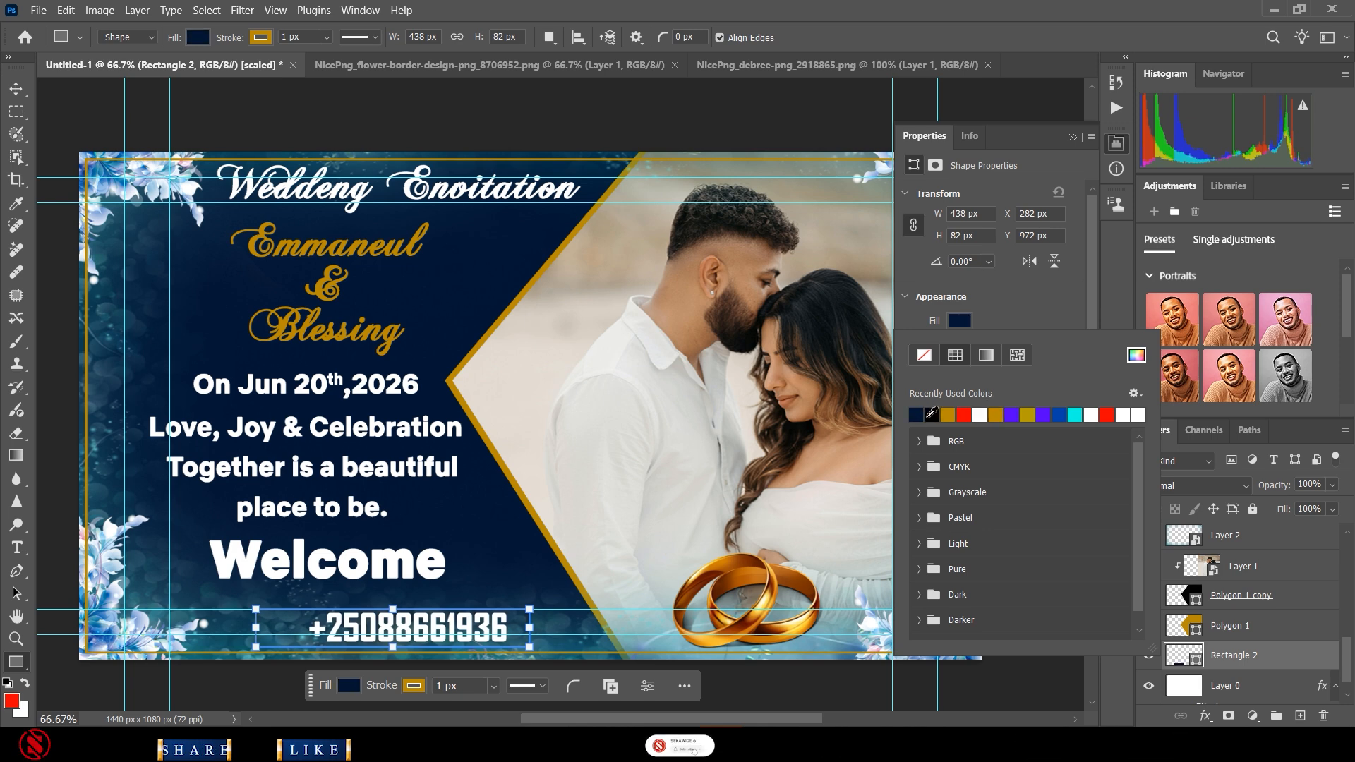
pyautogui.click(922, 415)
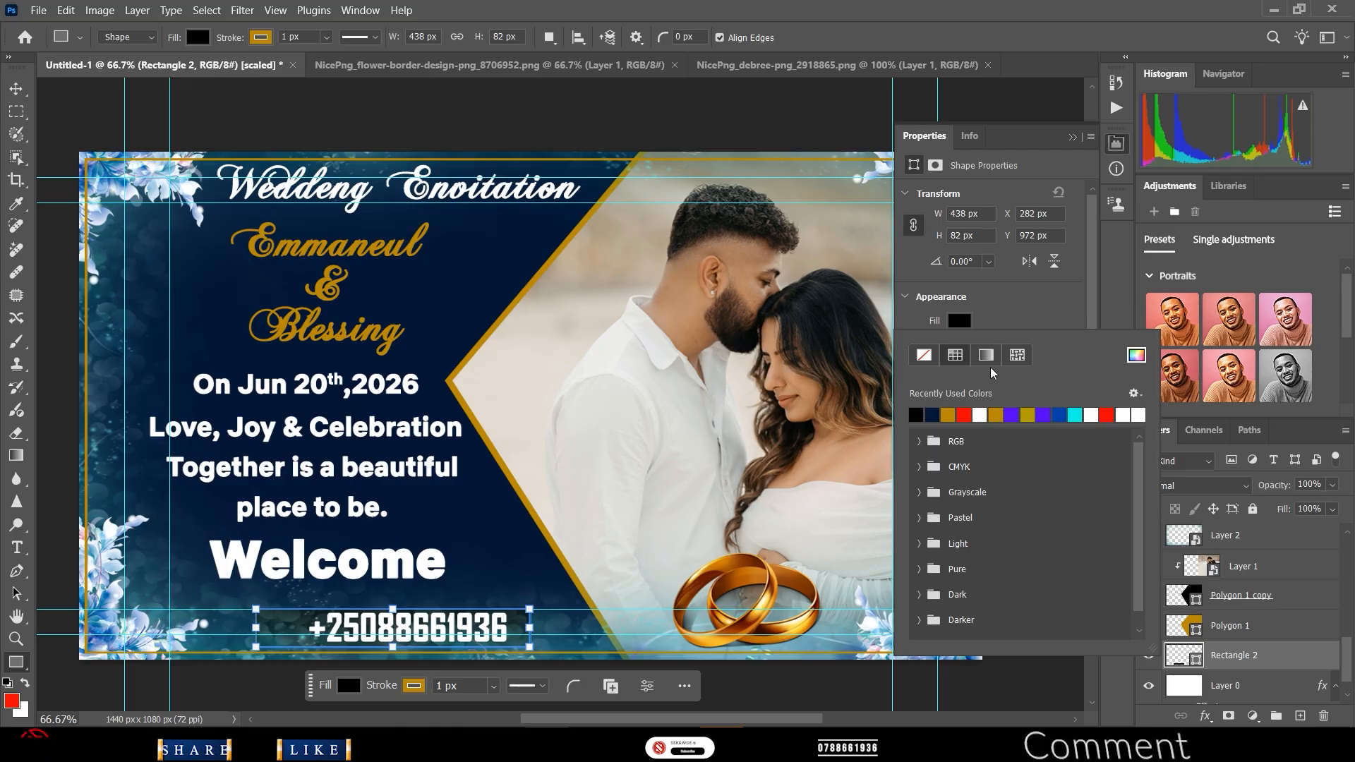
pyautogui.click(1011, 316)
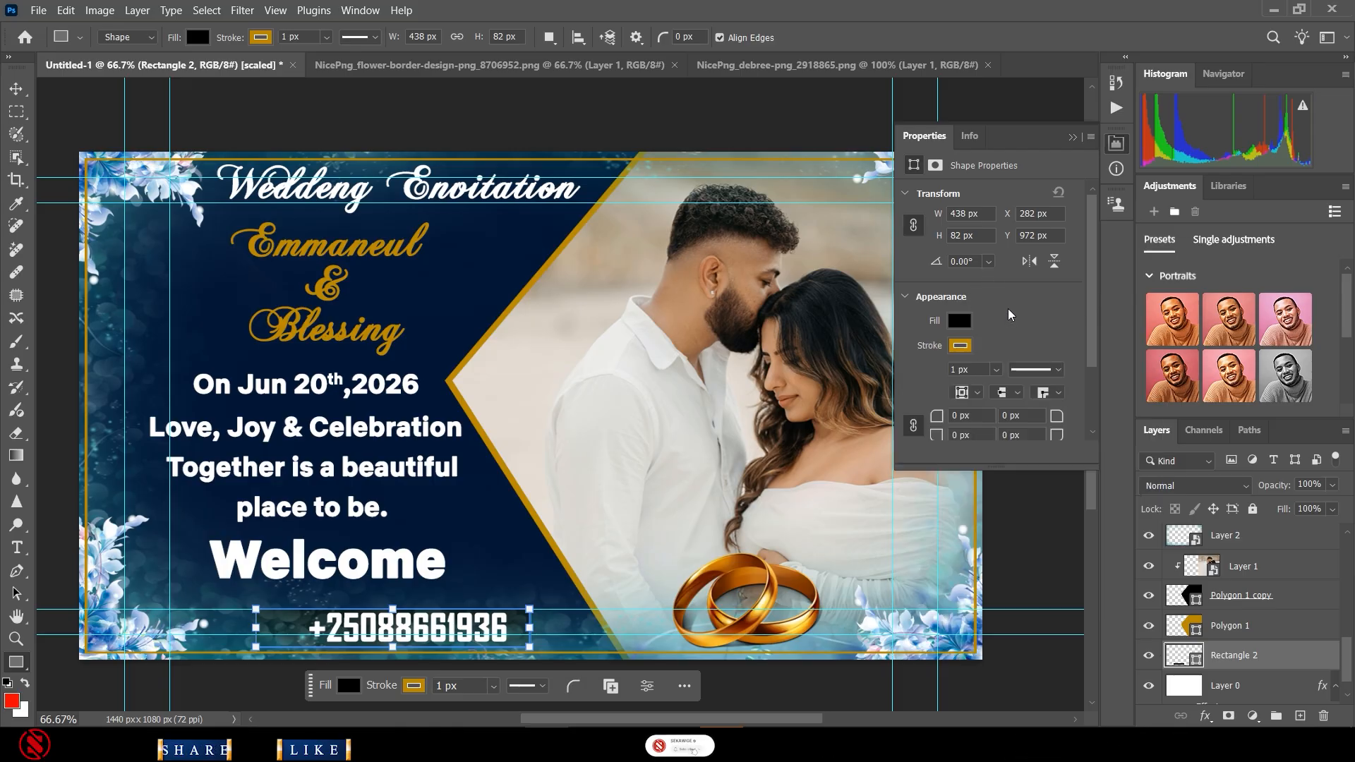
pyautogui.click(961, 346)
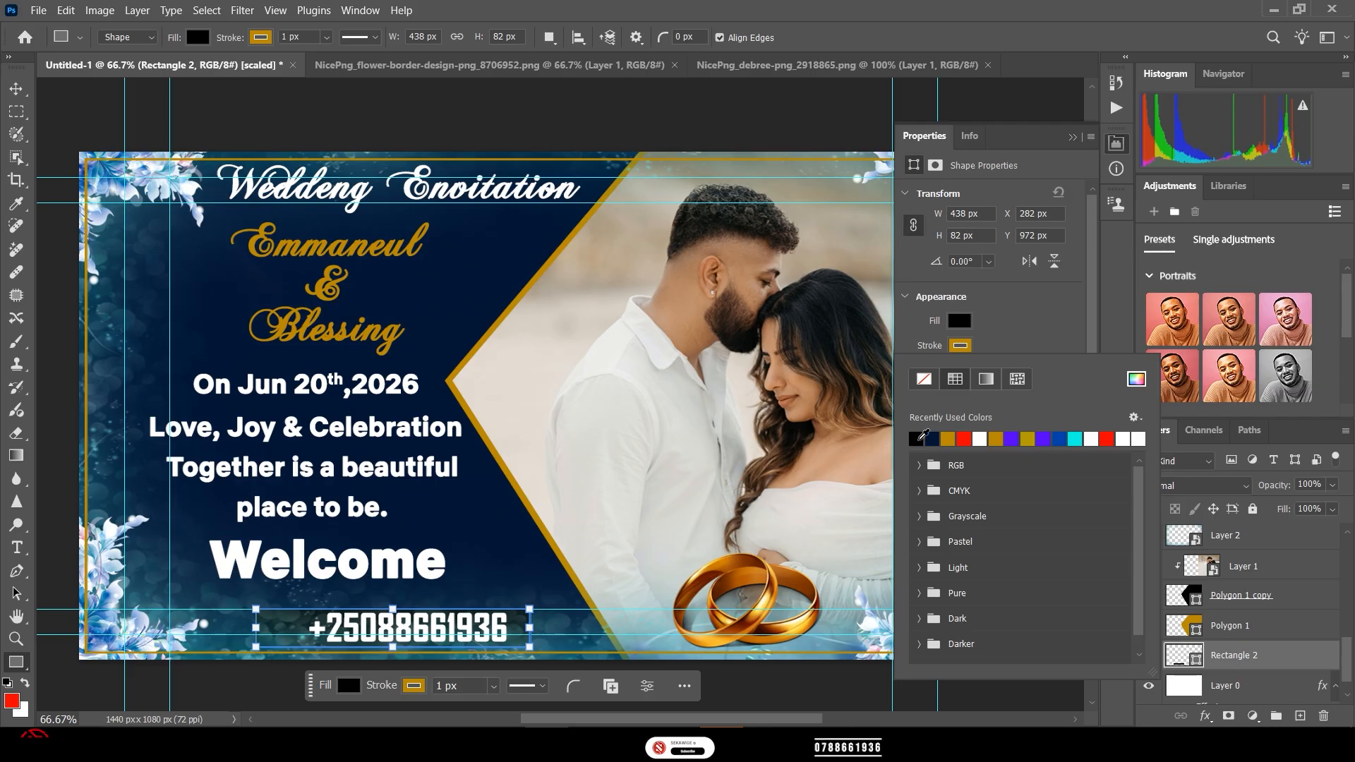
pyautogui.click(918, 438)
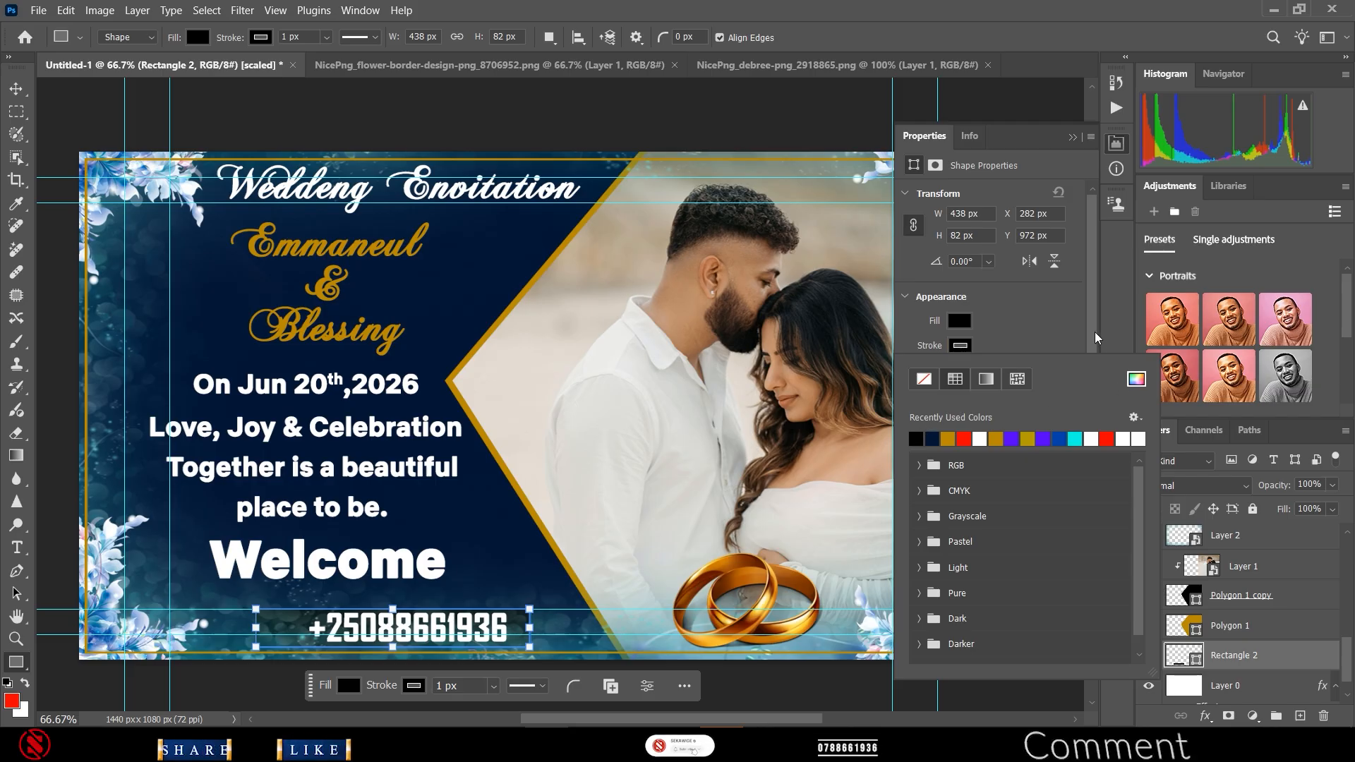
pyautogui.click(1043, 325)
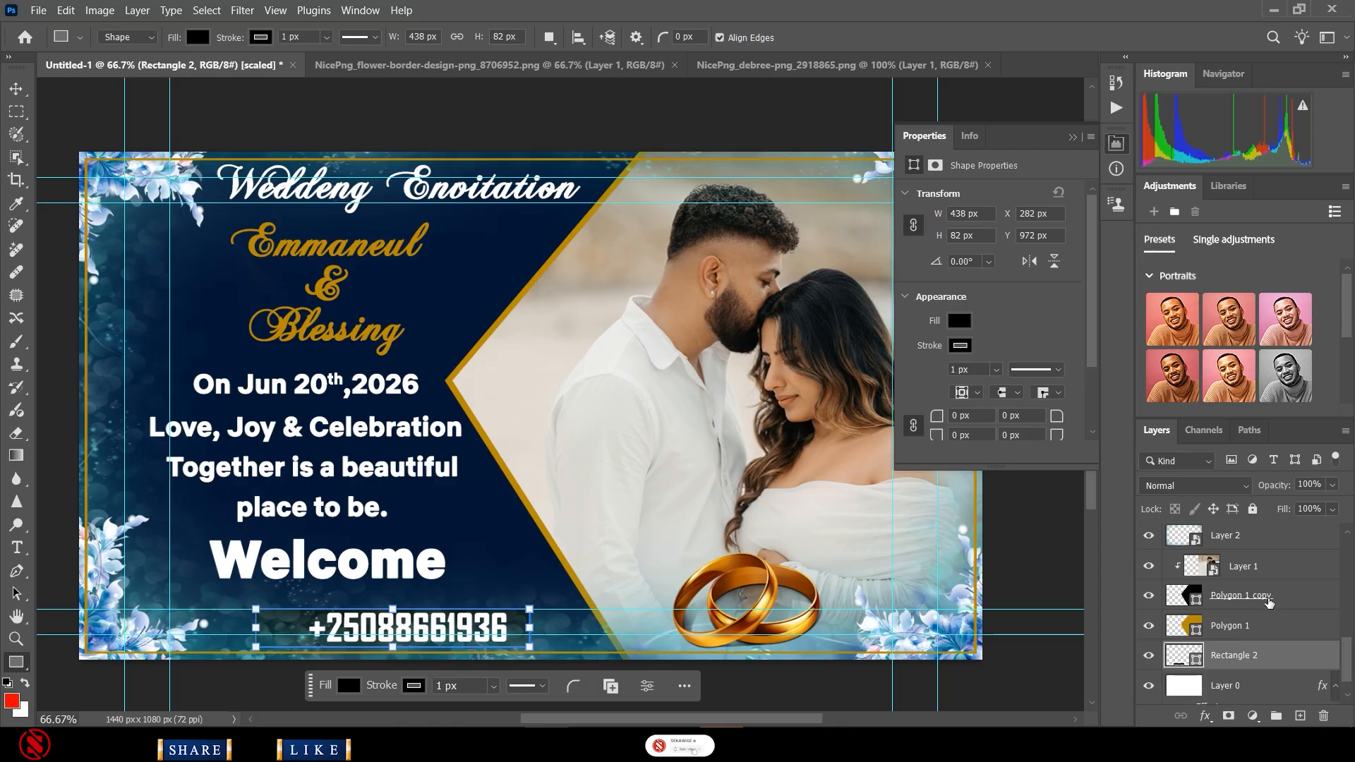
pyautogui.moveTo(1235, 657); pyautogui.dragTo(1228, 587)
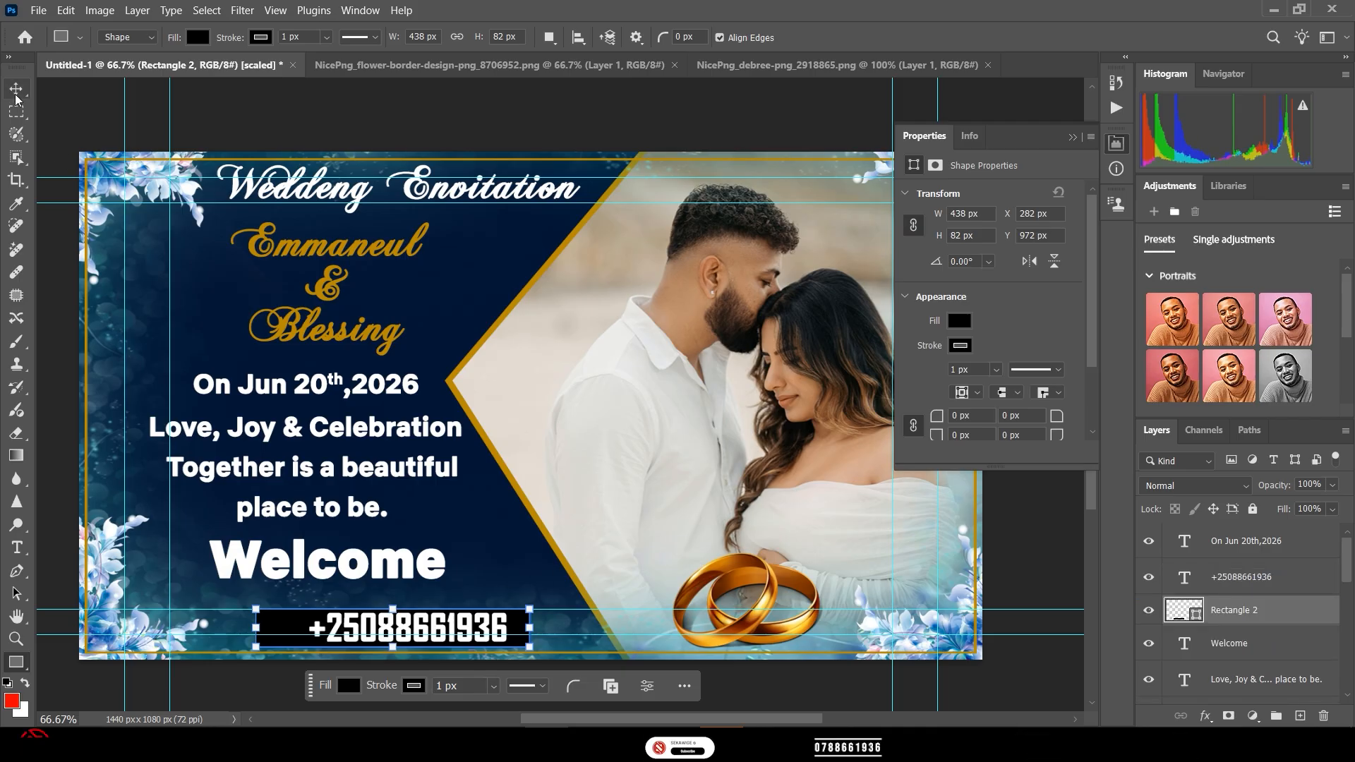
# - Round all corners of the phone box to 16 px
pyautogui.press('v')
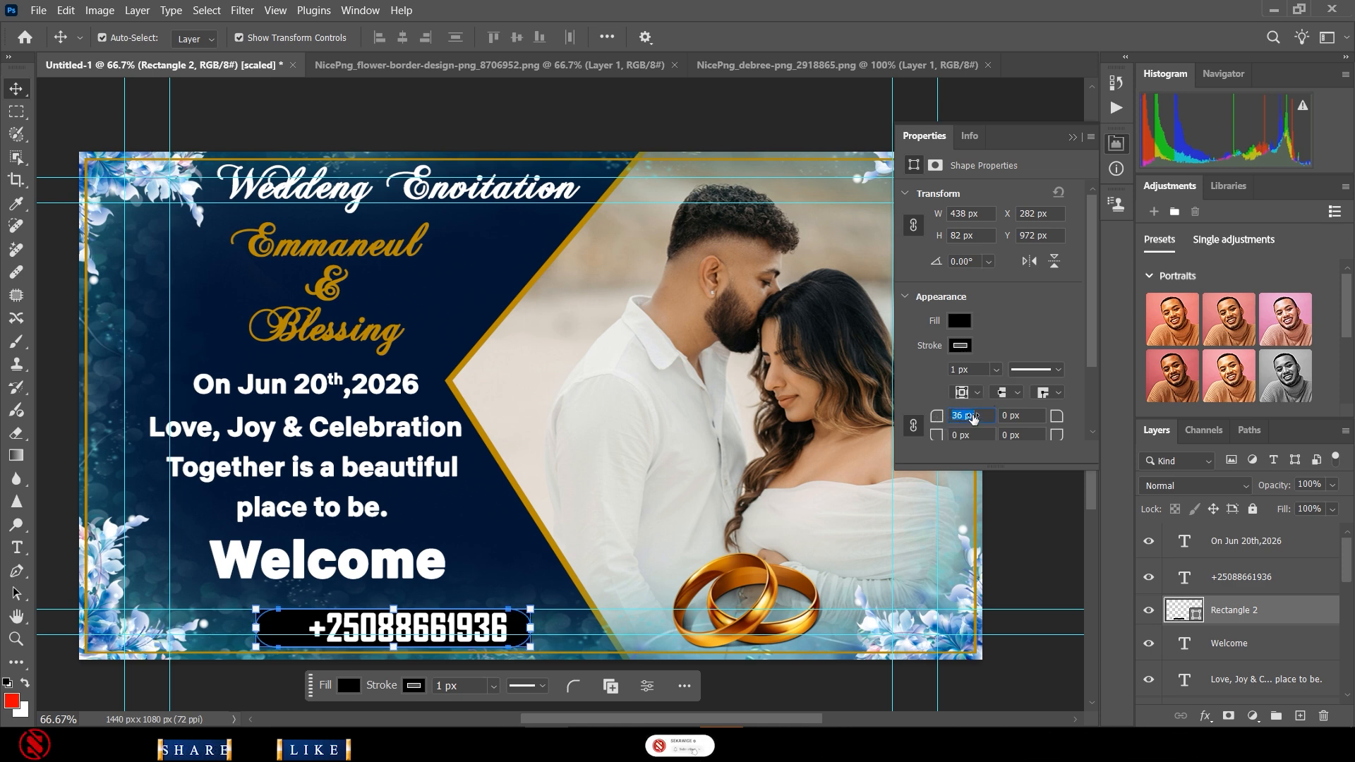
pyautogui.write('16')
pyautogui.press('Return')
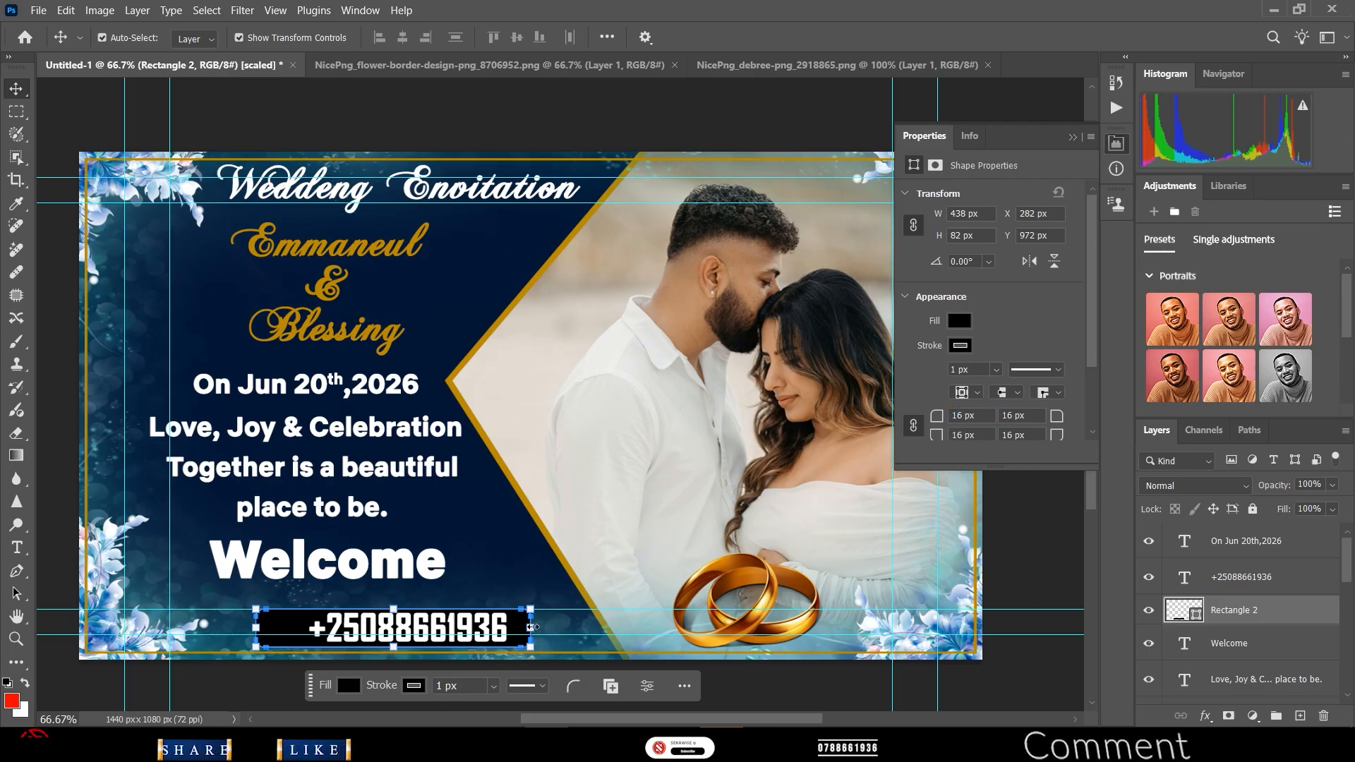
# - Narrow the phone box from its right side to about 416 px wide
pyautogui.moveTo(533, 626); pyautogui.dragTo(518, 628)
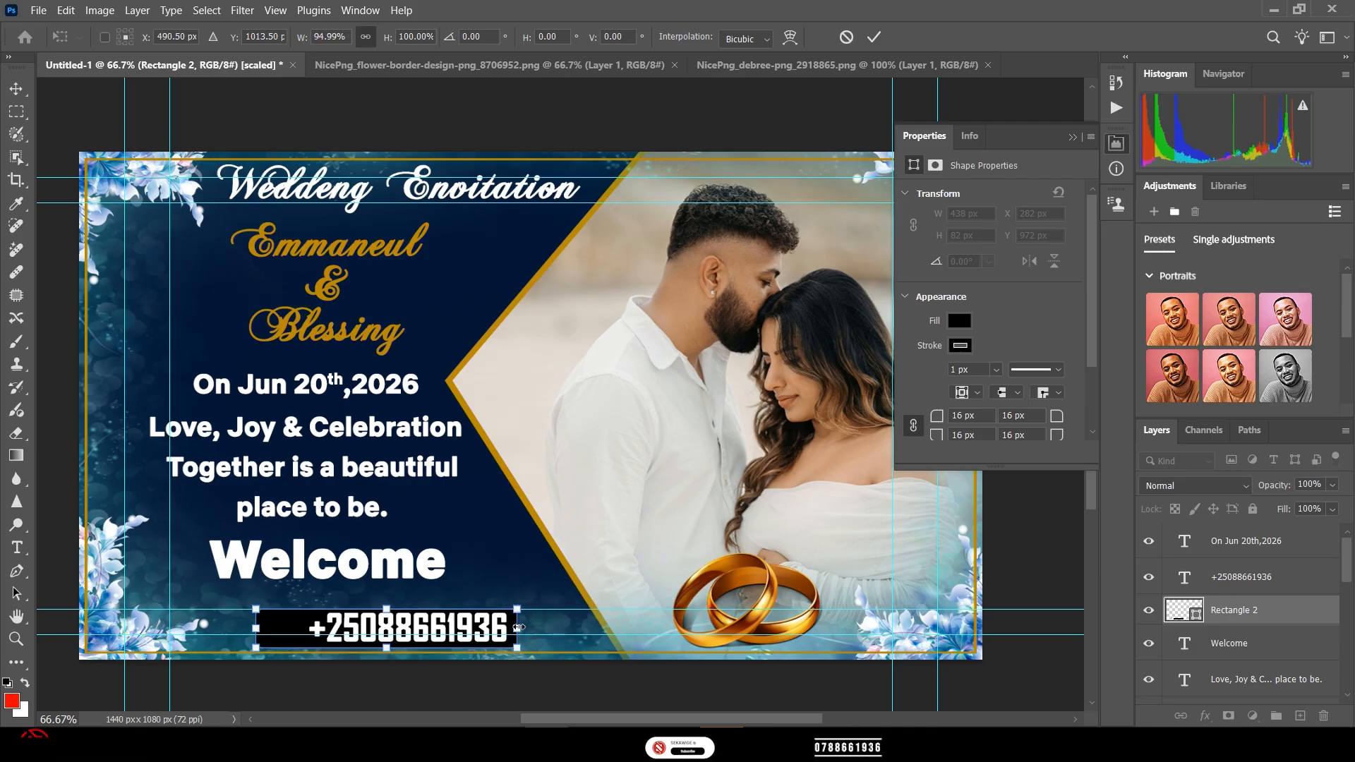
pyautogui.click(873, 37)
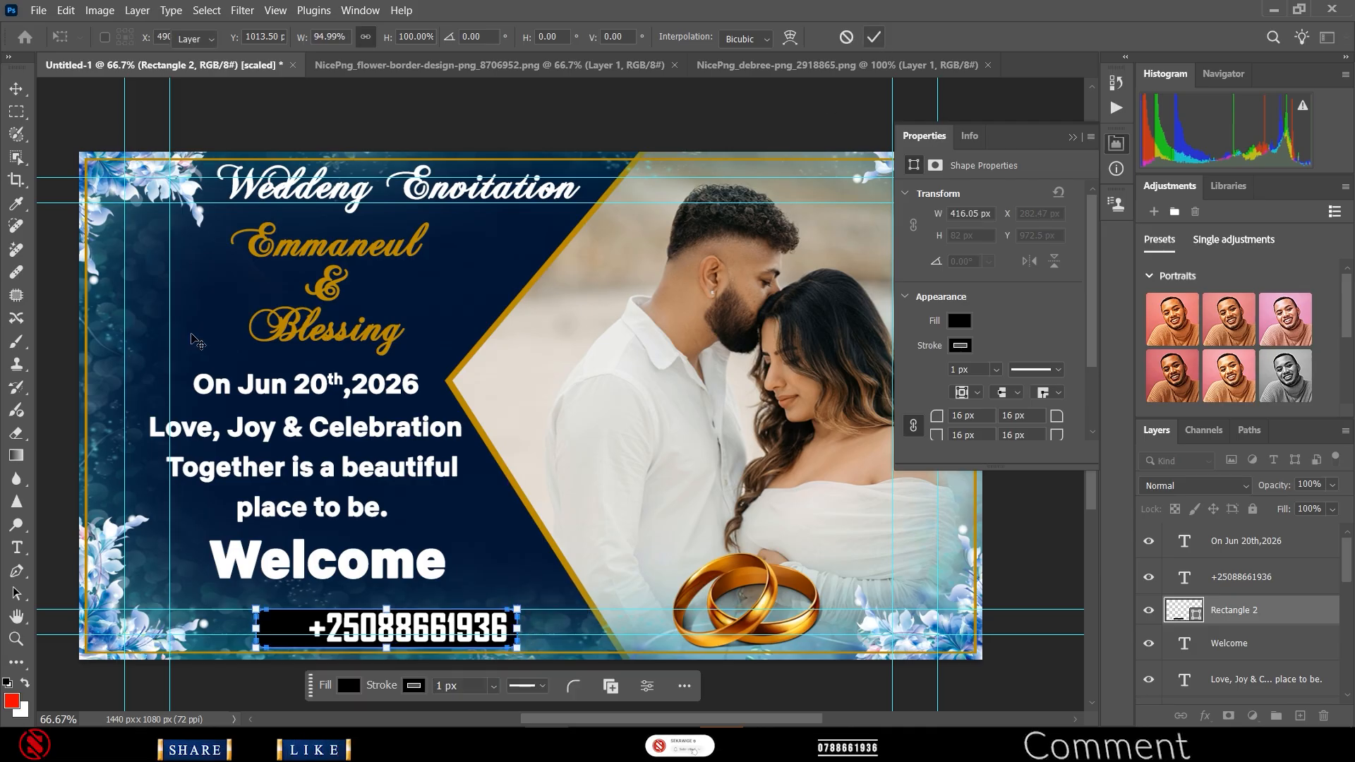
pyautogui.click(38, 10)
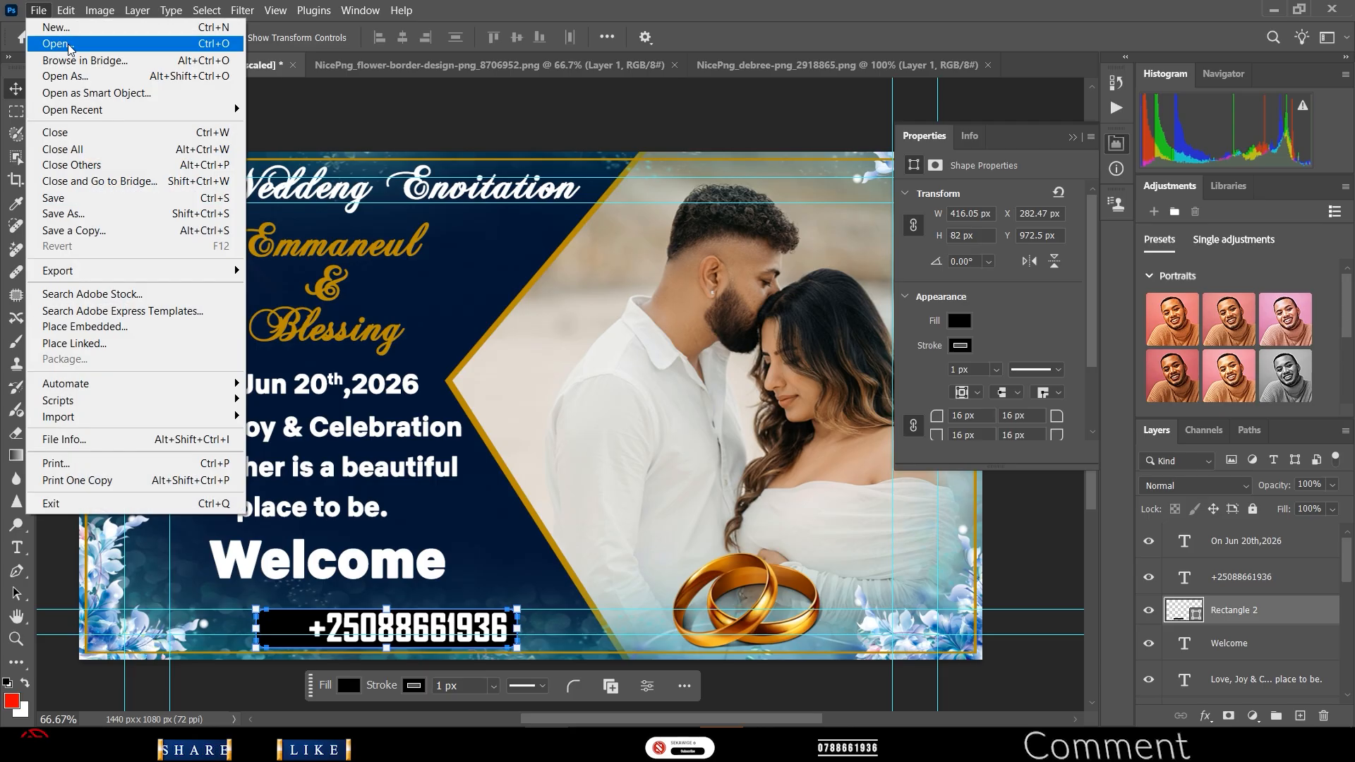
# - Open the pngwing social icons image, crop it to the 184 × 164 px WhatsApp icon, and drag it onto the invitation
pyautogui.click(53, 28)
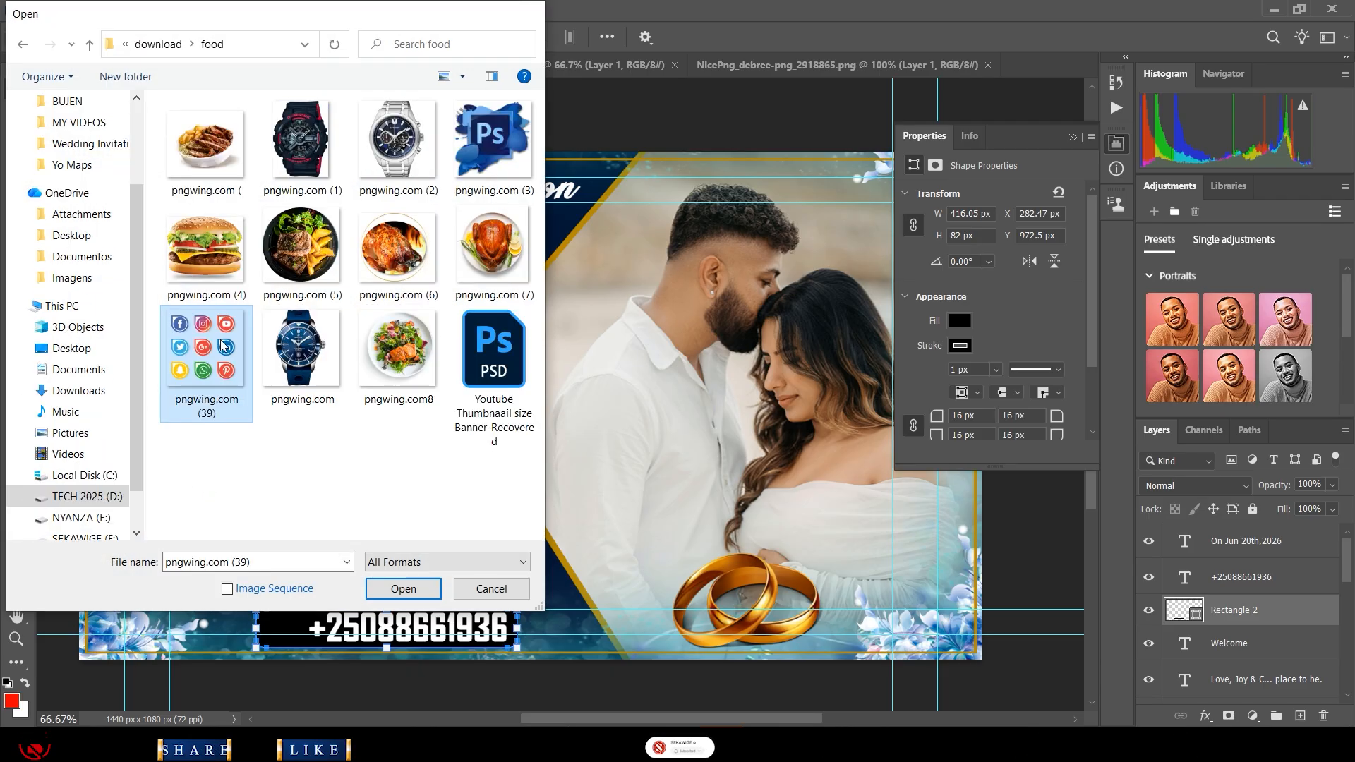
pyautogui.doubleClick(205, 333)
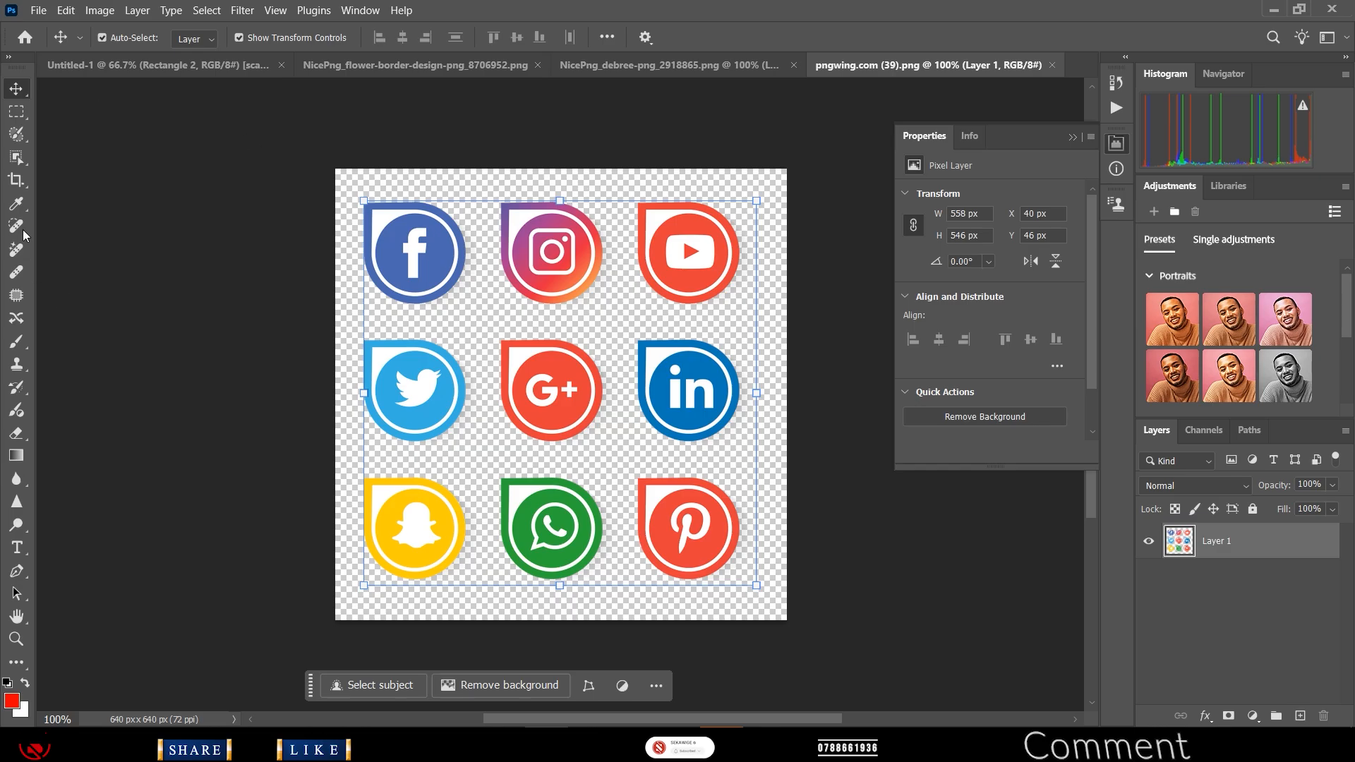
pyautogui.click(16, 180)
pyautogui.moveTo(336, 172); pyautogui.dragTo(415, 327)
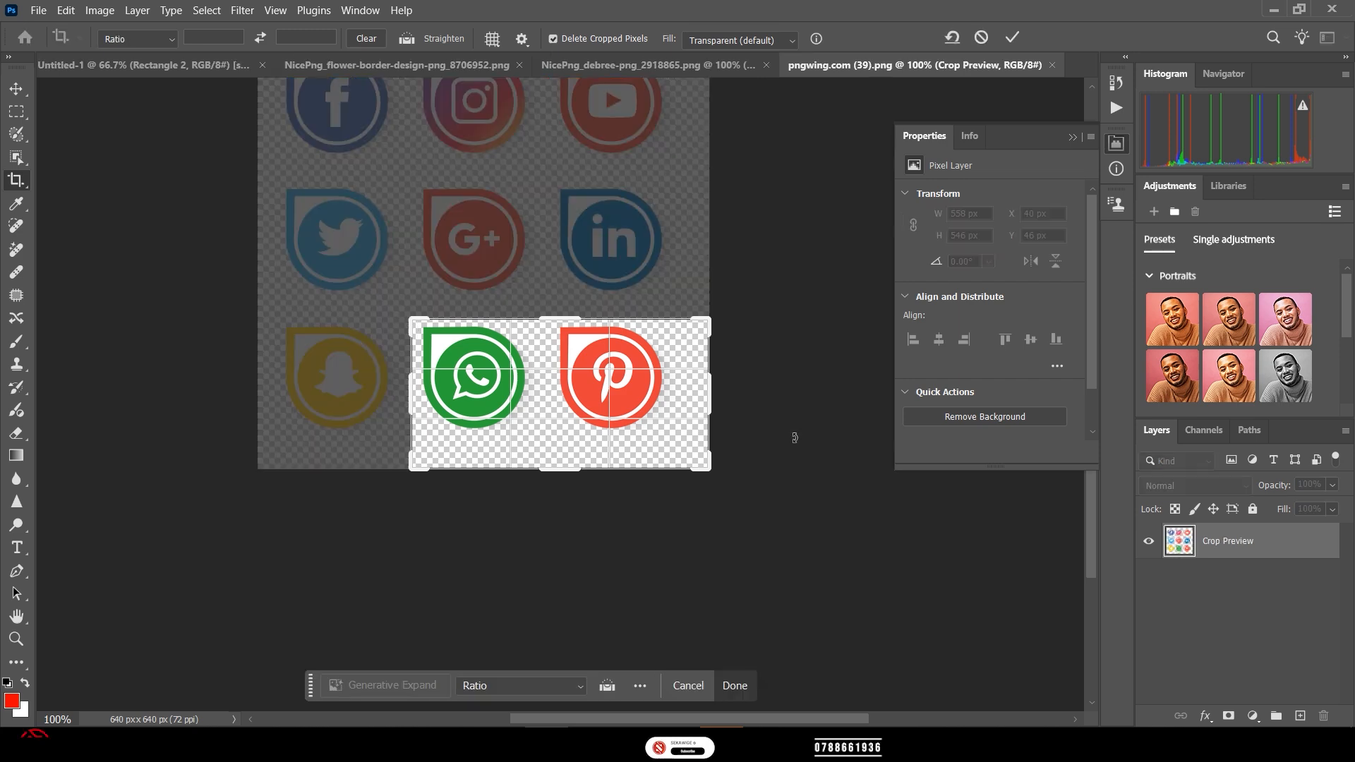
pyautogui.moveTo(708, 463); pyautogui.dragTo(626, 447)
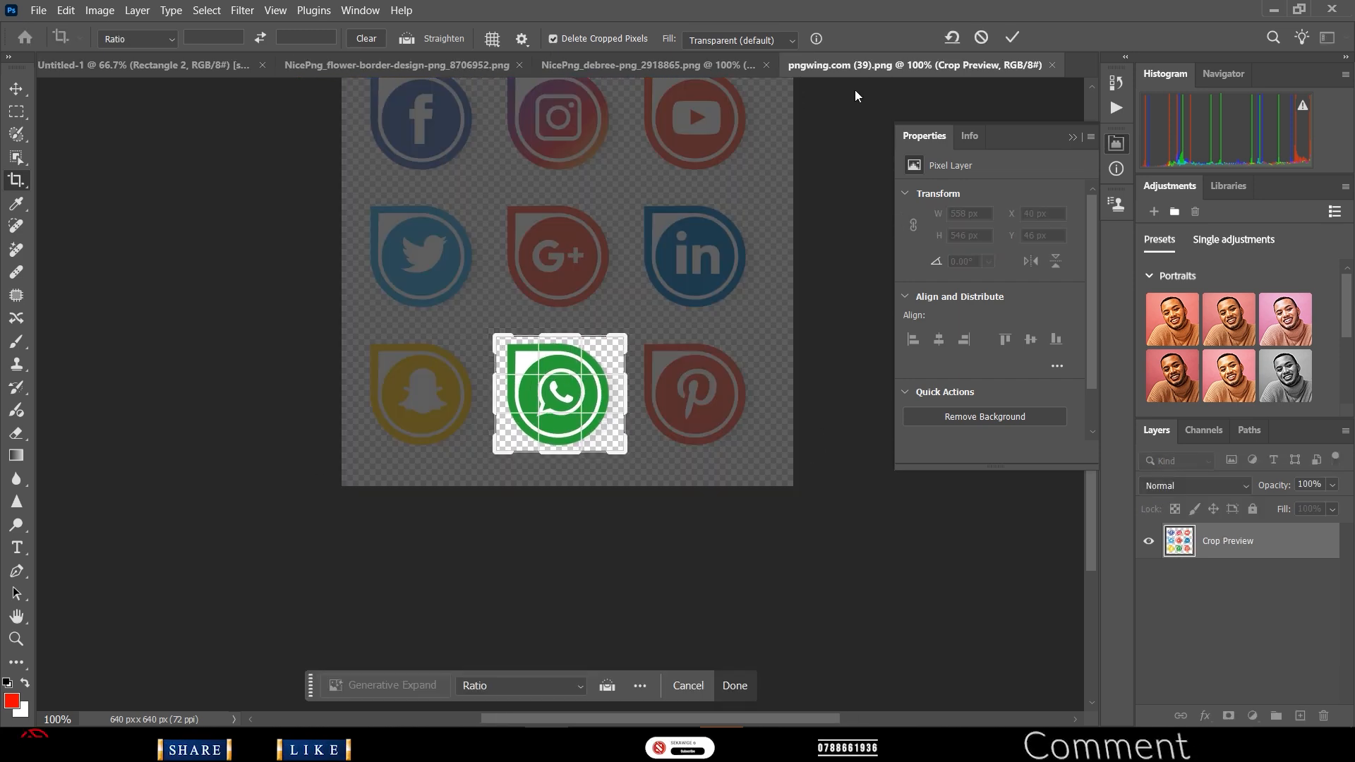
pyautogui.press('Return')
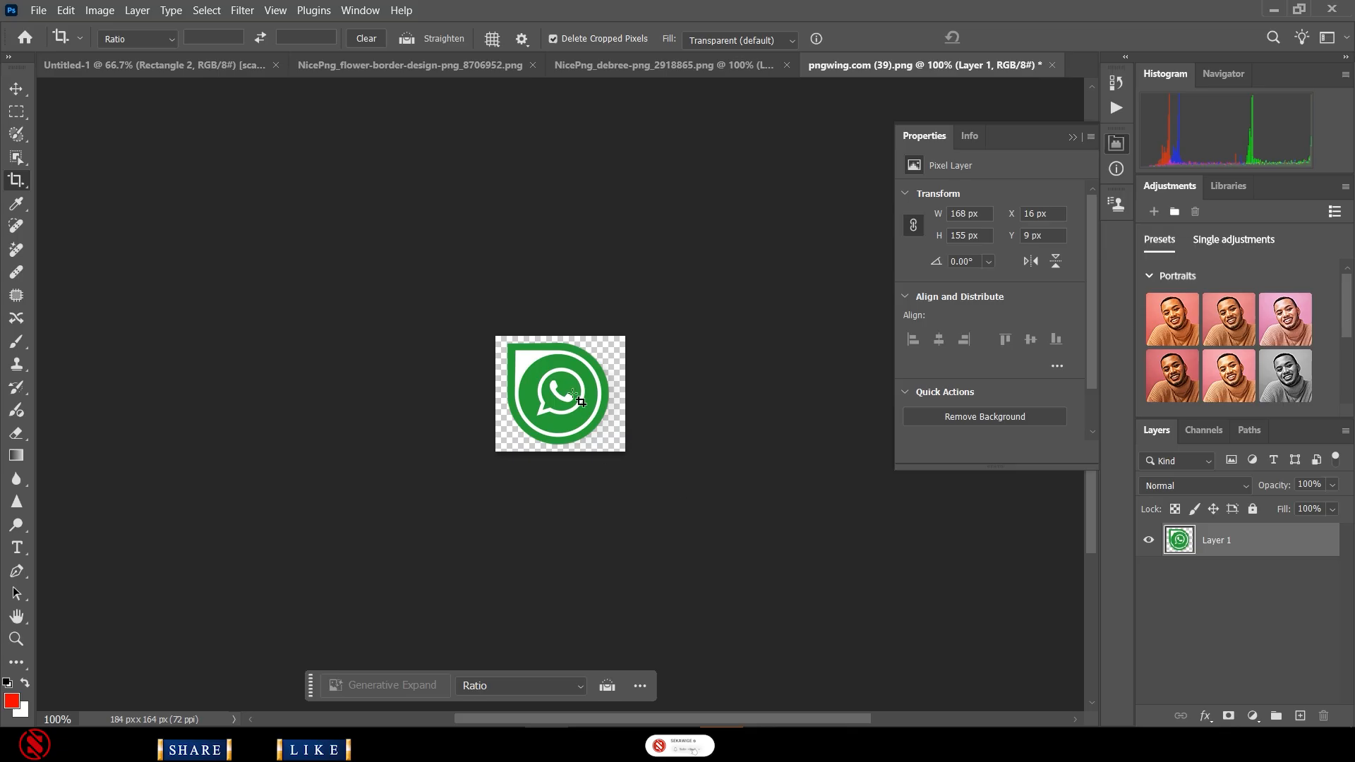
pyautogui.click(14, 91)
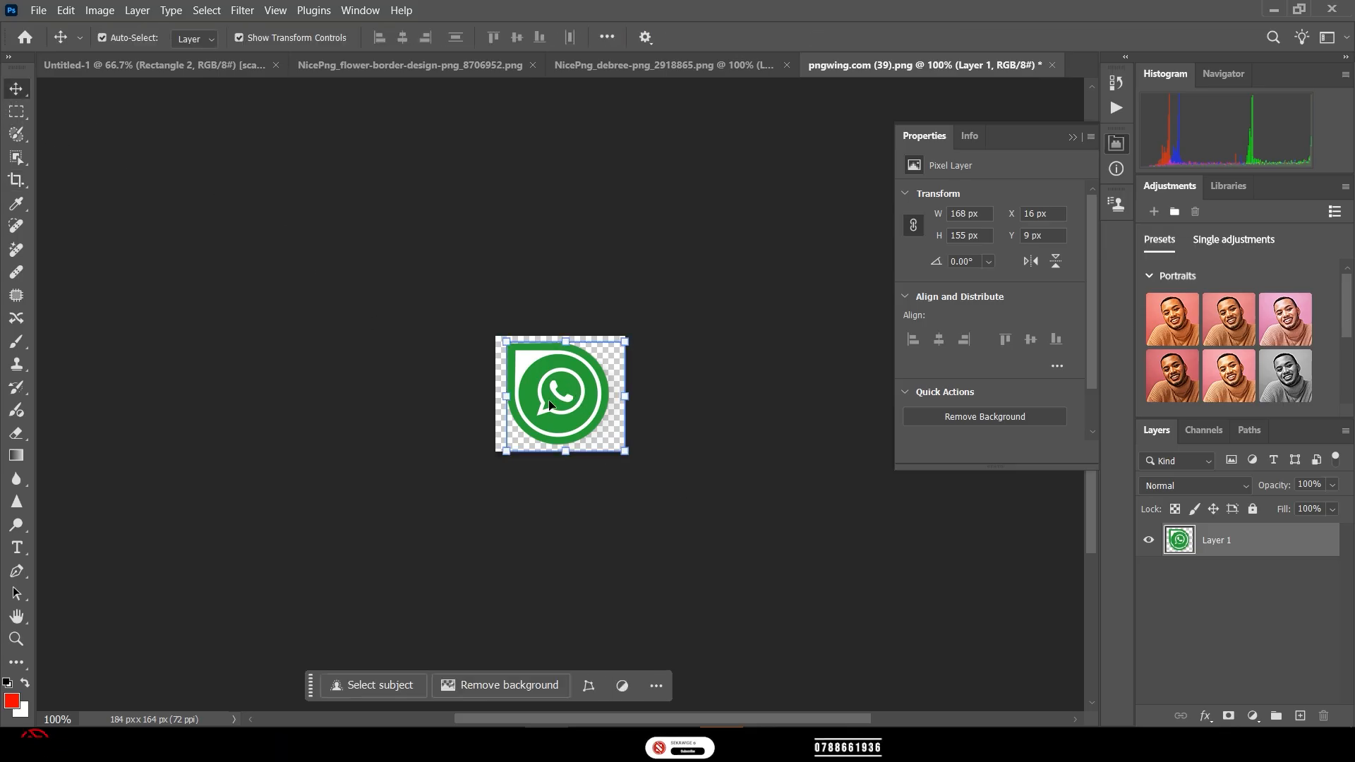
pyautogui.moveTo(541, 382); pyautogui.dragTo(211, 69)
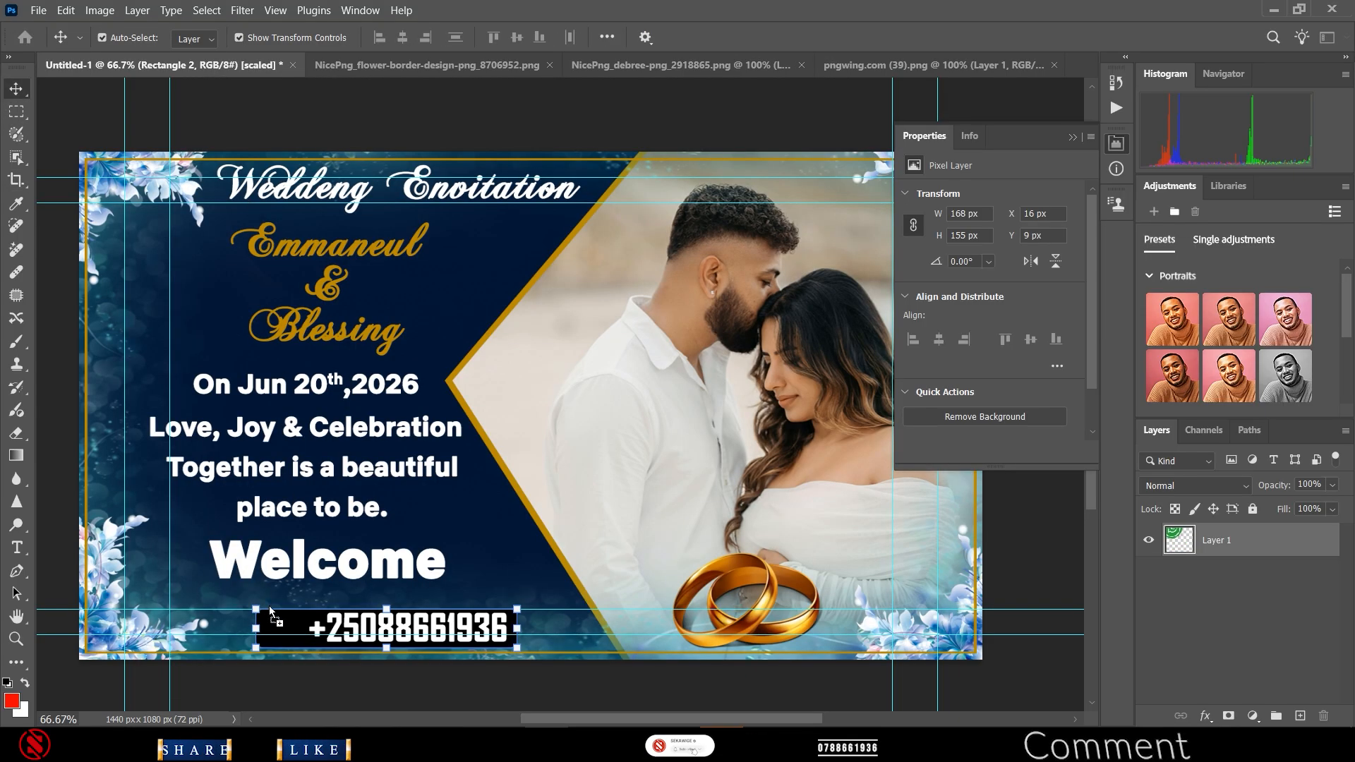
# - Scale the WhatsApp icon to 47.76% and place it left of the number inside the black box
pyautogui.moveTo(269, 606); pyautogui.dragTo(283, 634)
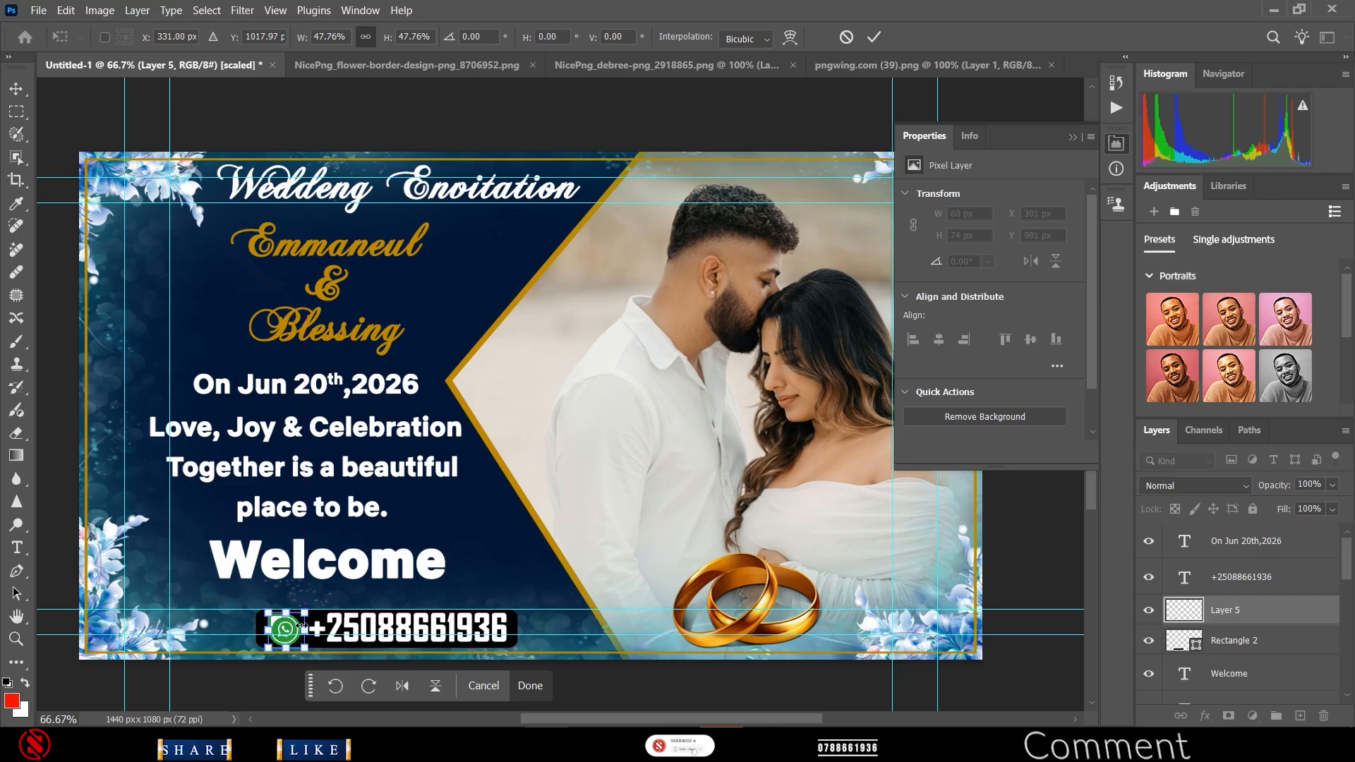
pyautogui.click(874, 37)
pyautogui.click(281, 692)
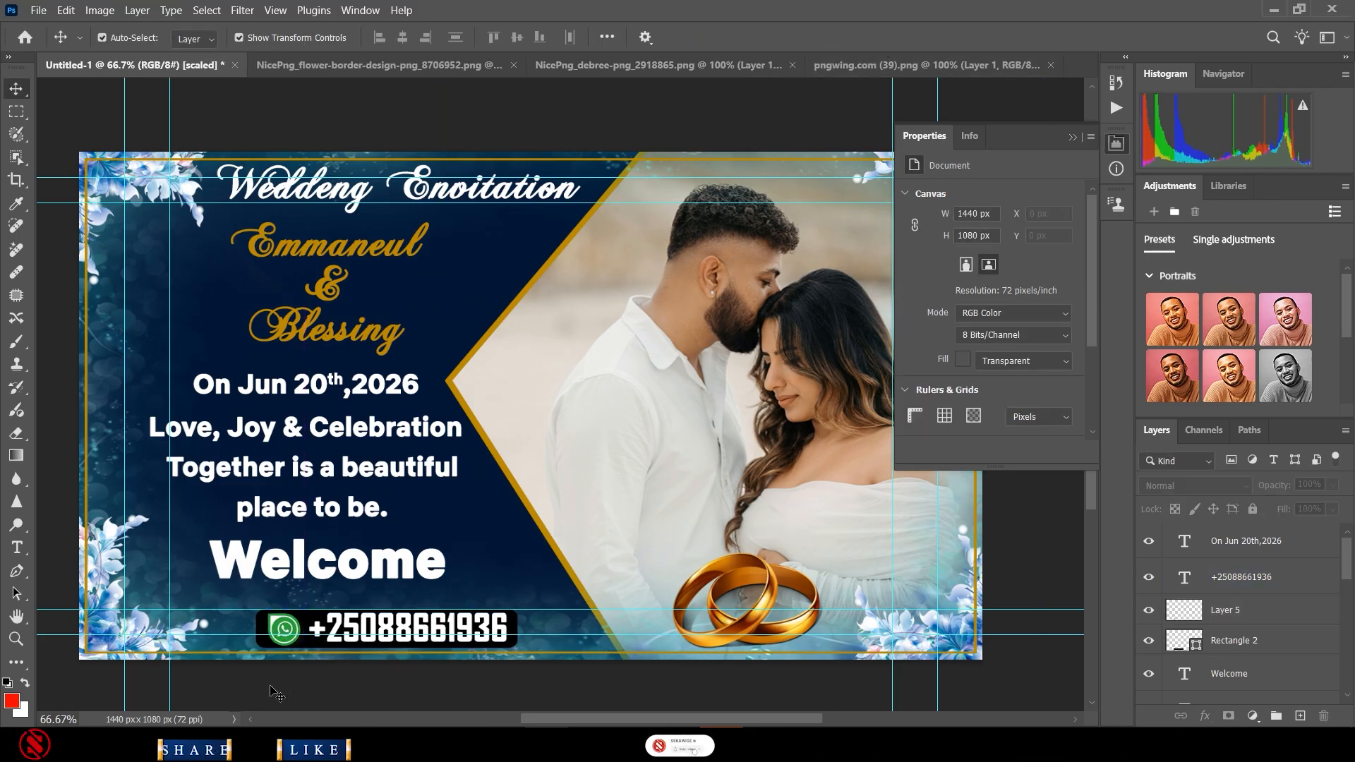
pyautogui.click(267, 632)
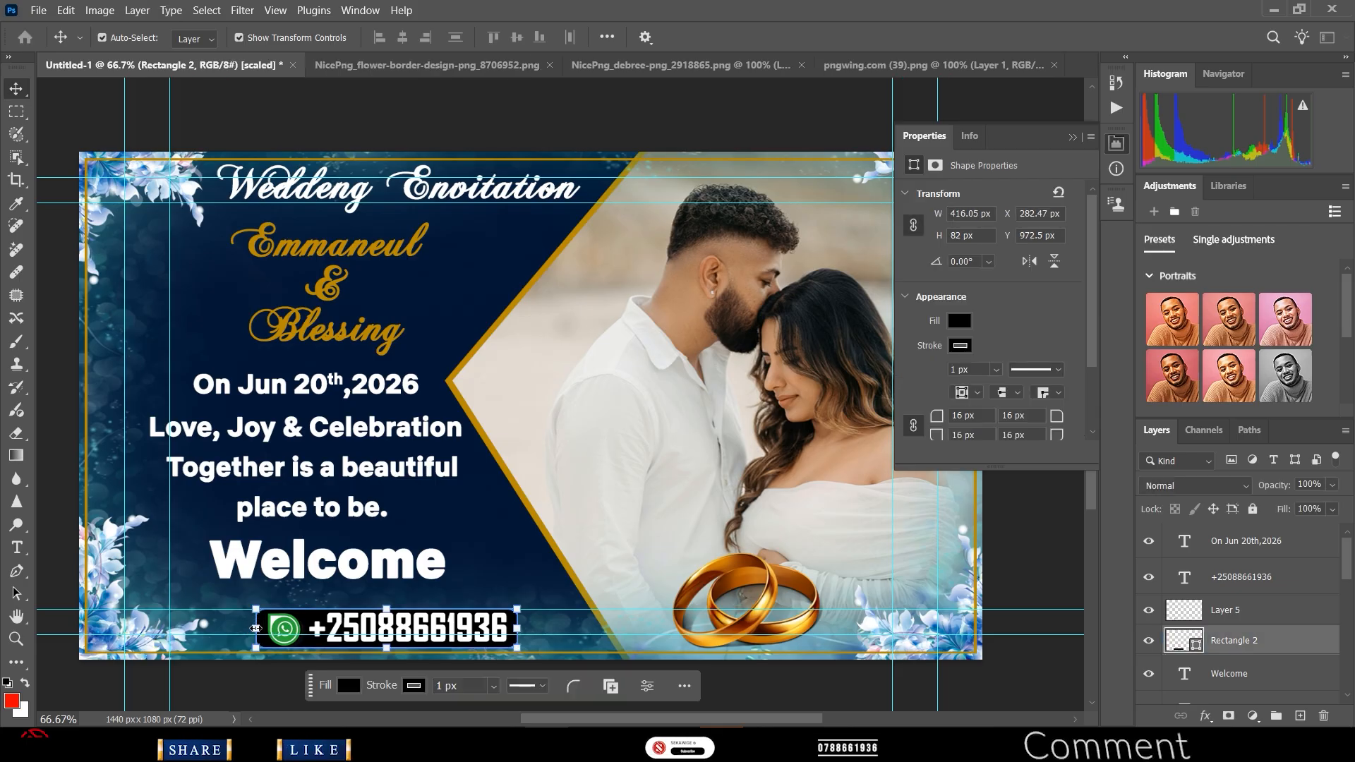
# - Trim the pill's left side to 409 × 82 px, collapse Properties, and open File > Export
pyautogui.moveTo(255, 629); pyautogui.dragTo(259, 623)
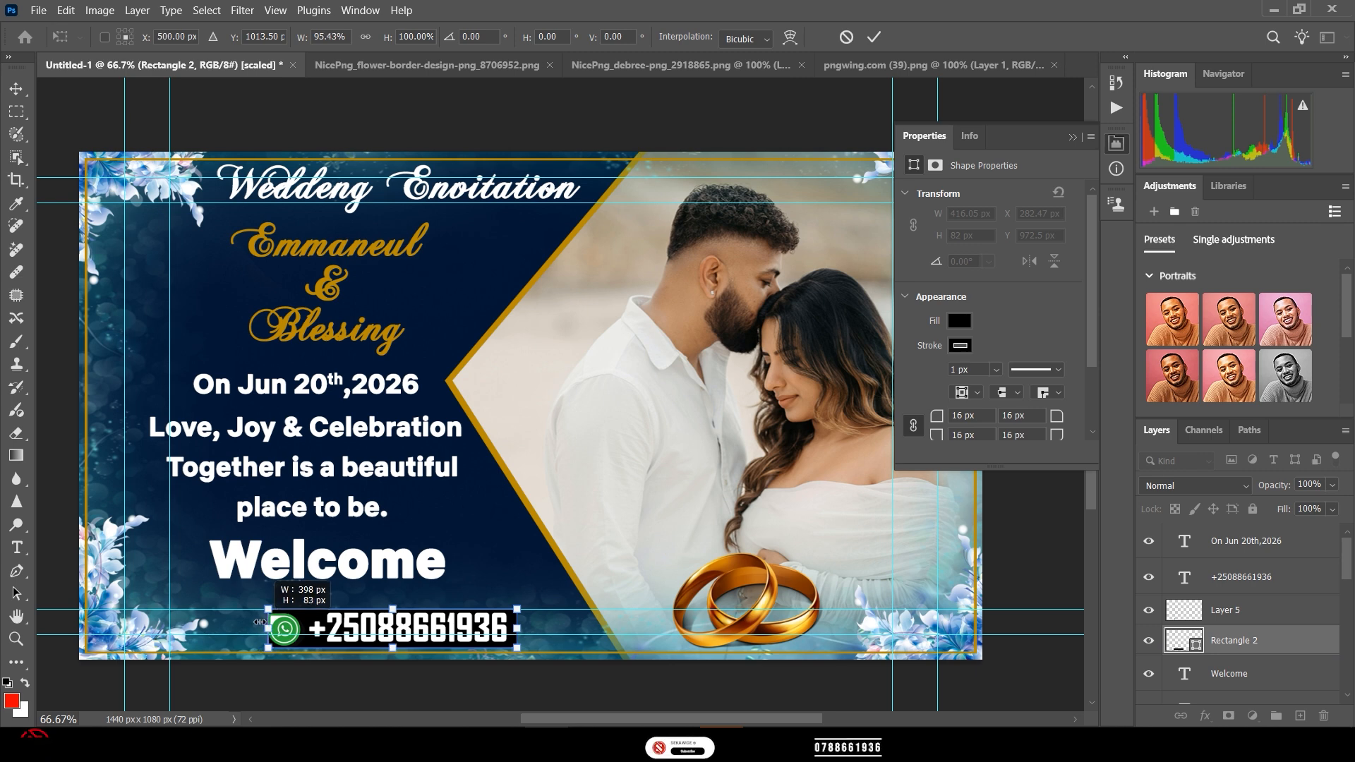
pyautogui.moveTo(259, 622); pyautogui.dragTo(260, 623)
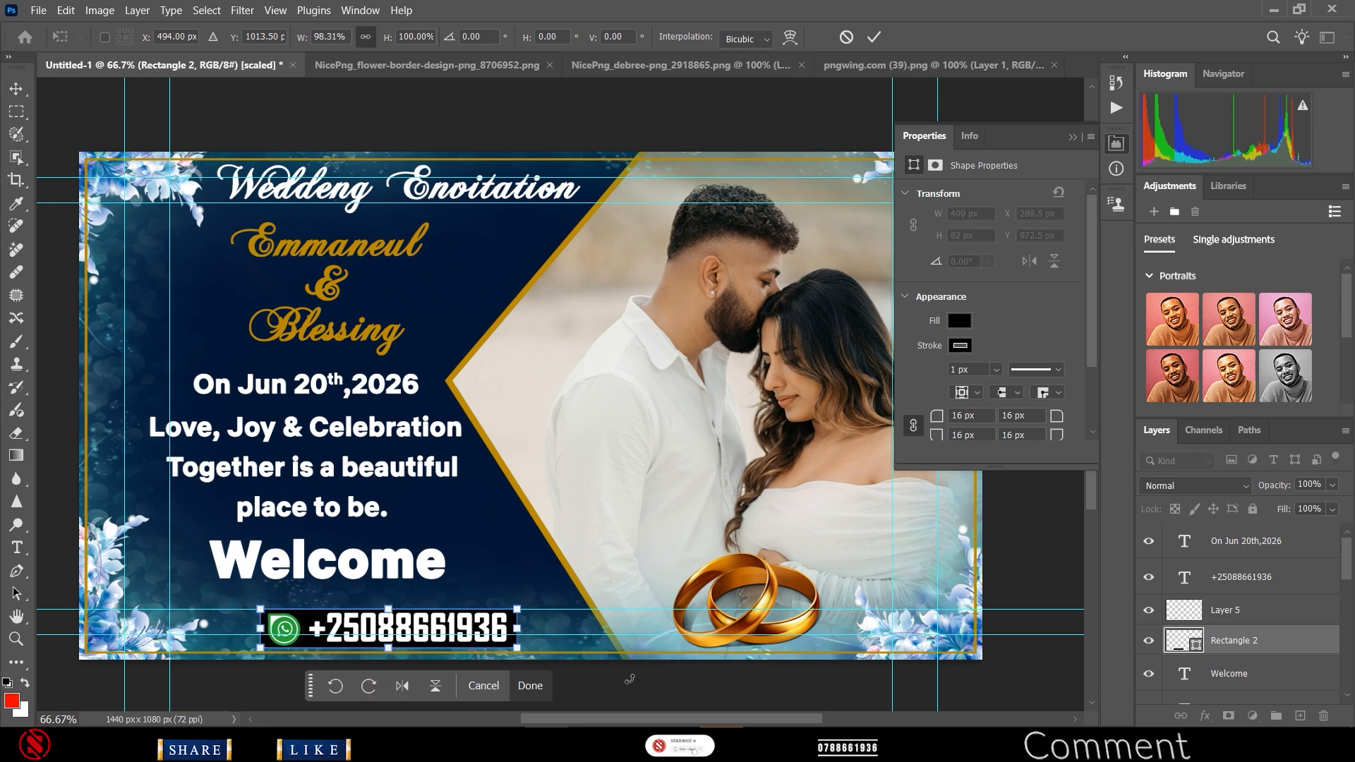
pyautogui.click(874, 37)
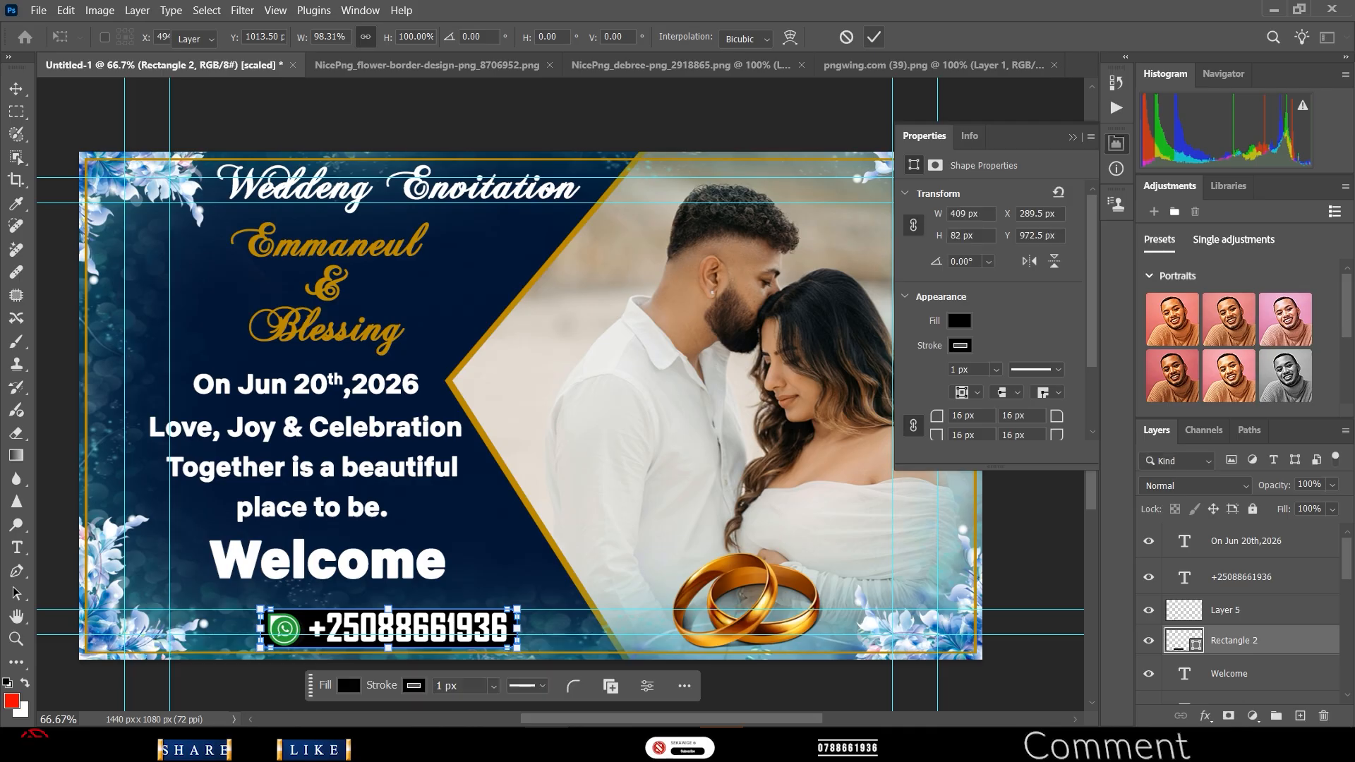
pyautogui.click(793, 704)
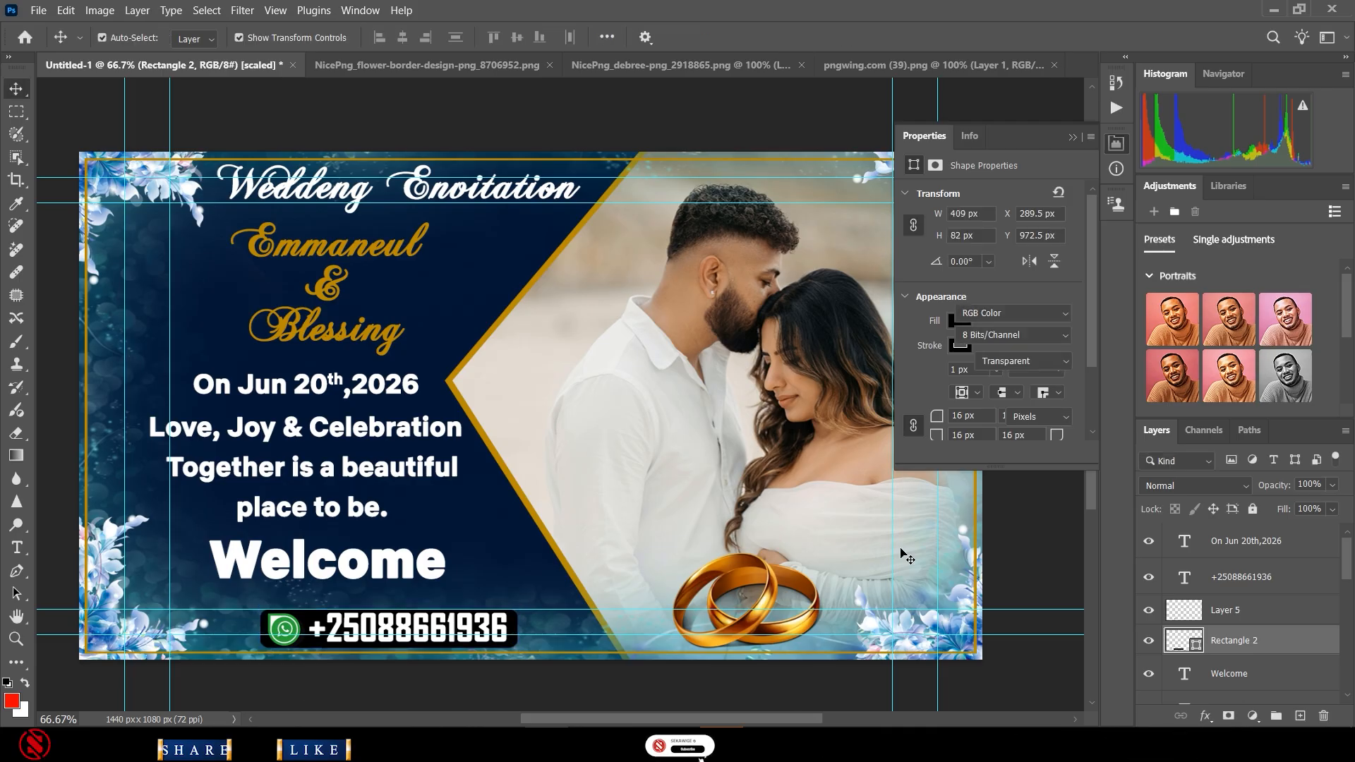
pyautogui.click(1117, 144)
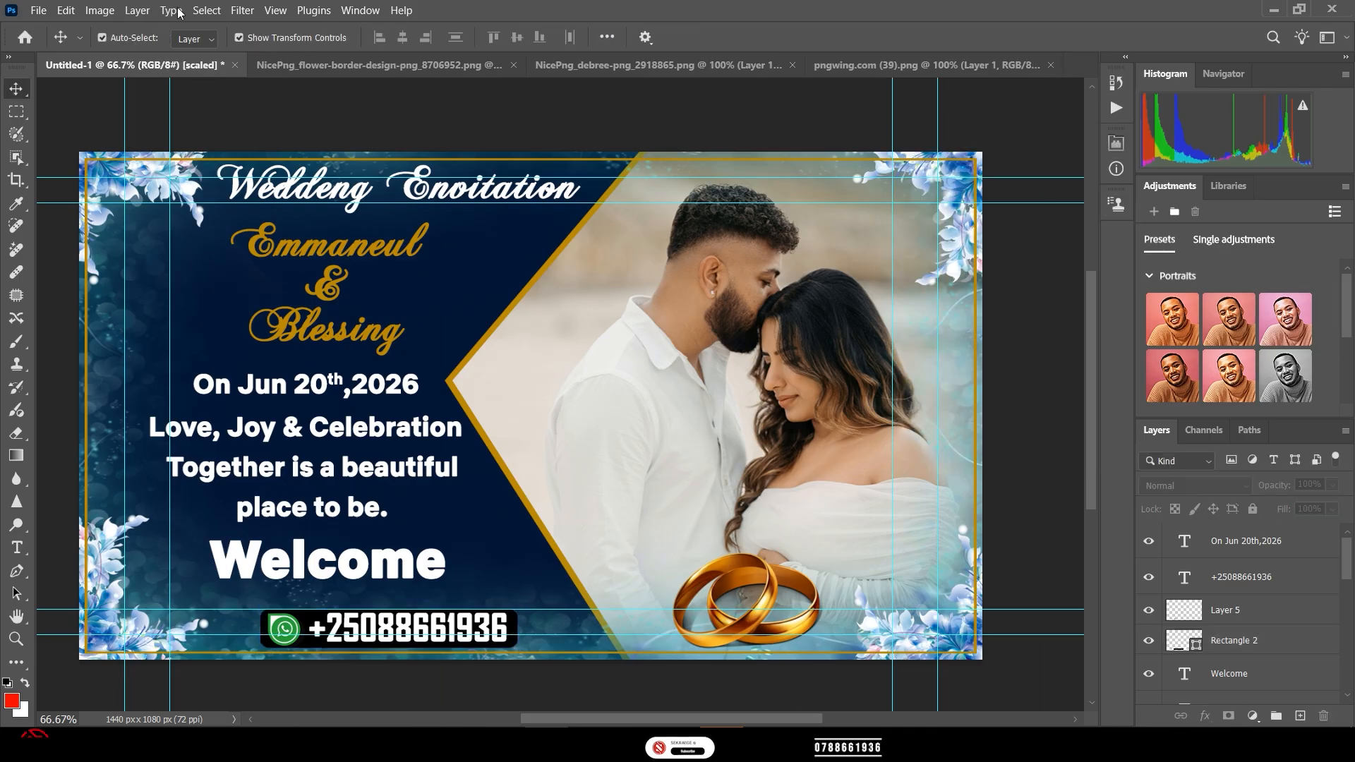
pyautogui.click(38, 10)
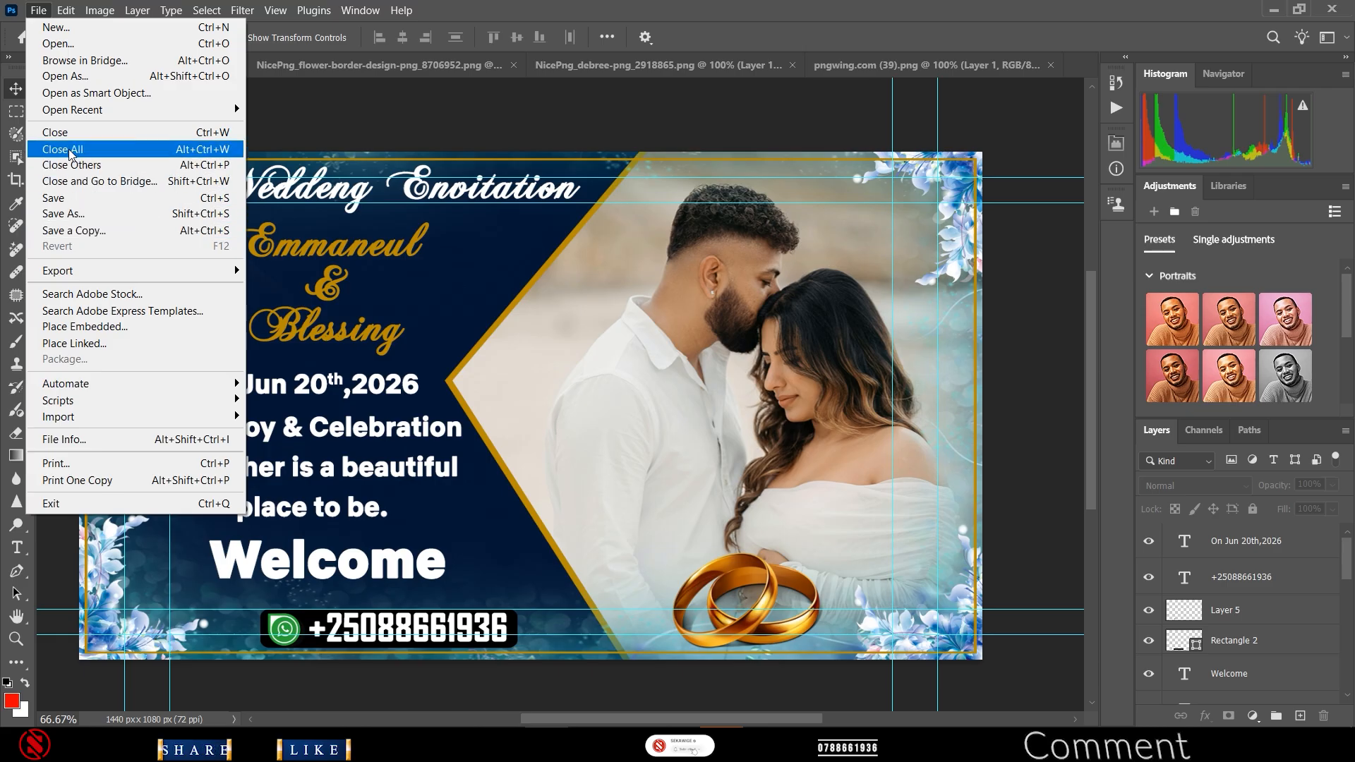
pyautogui.moveTo(228, 279)
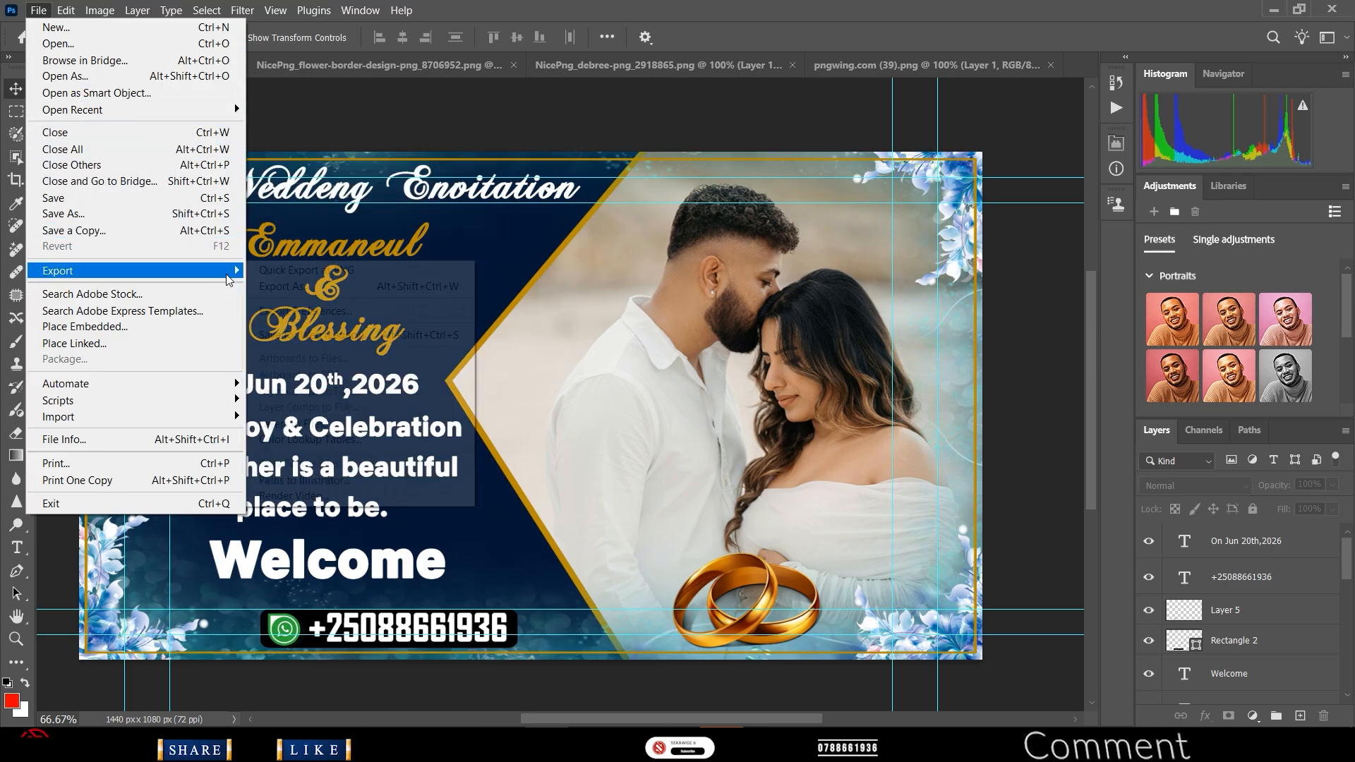